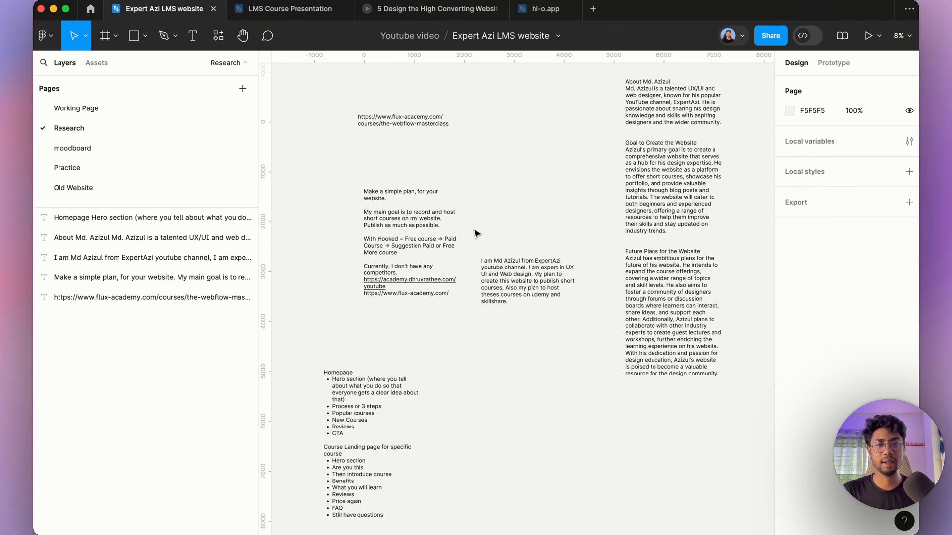
Step: Browse the moodboard and Practice pages of the file
left_click(187, 147)
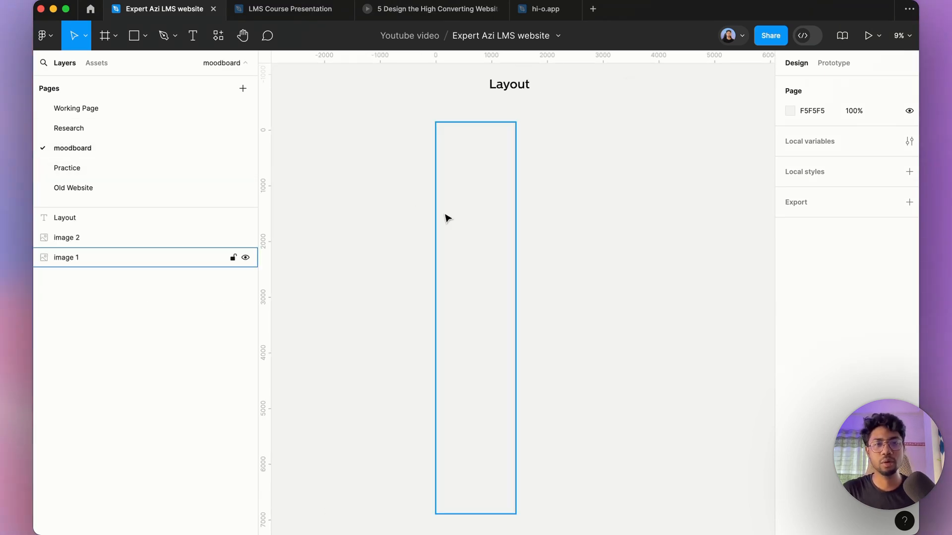
scroll(497, 179, "down", 3)
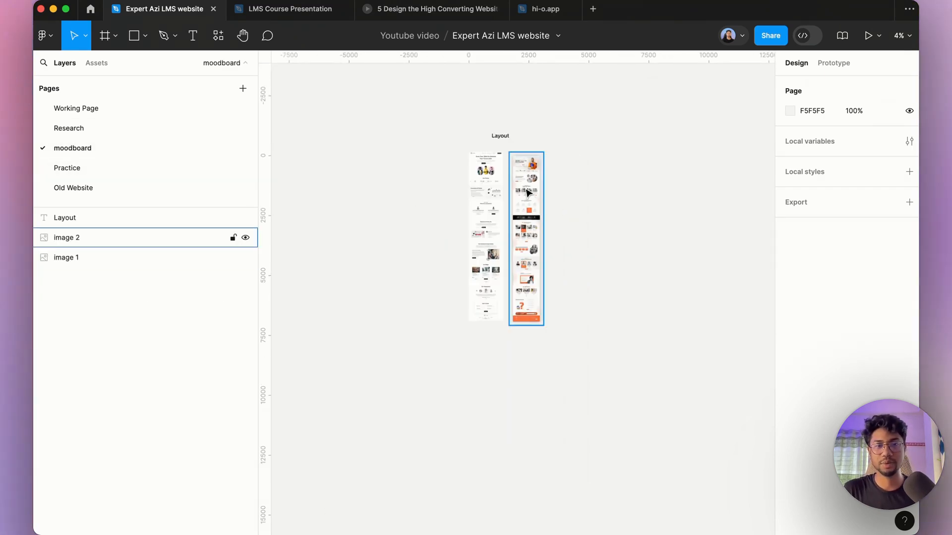
left_click(187, 168)
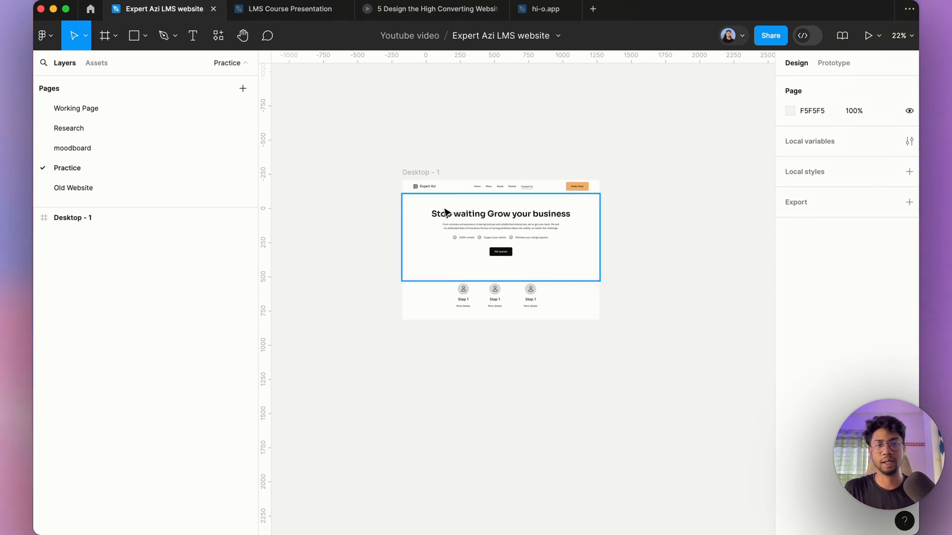
Step: Delete the Practice page and open the Working Page
right_click(164, 169)
left_click(292, 195)
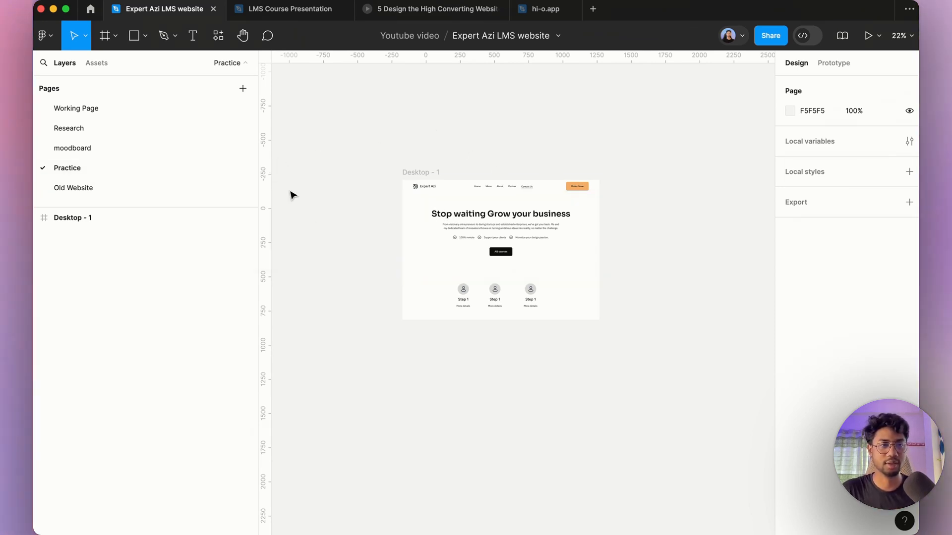
right_click(206, 174)
left_click(259, 249)
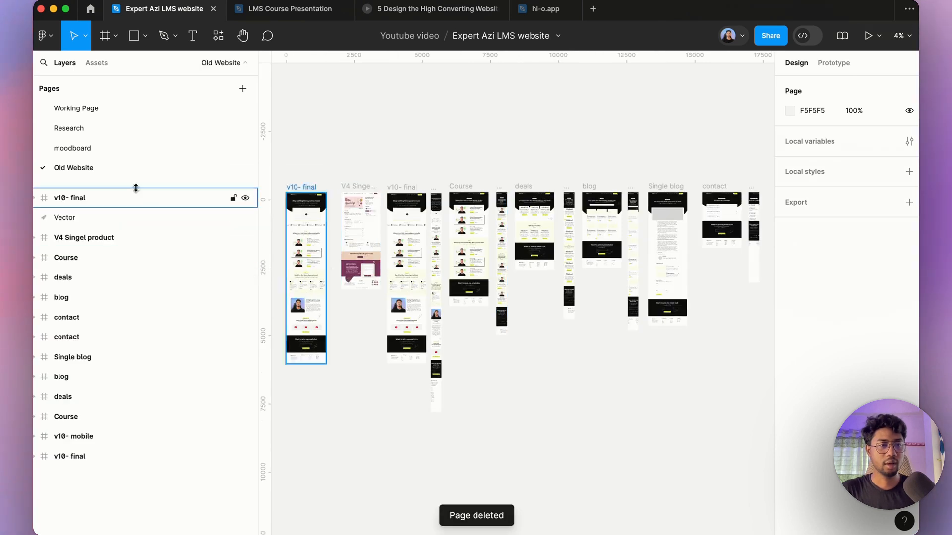
left_click(118, 109)
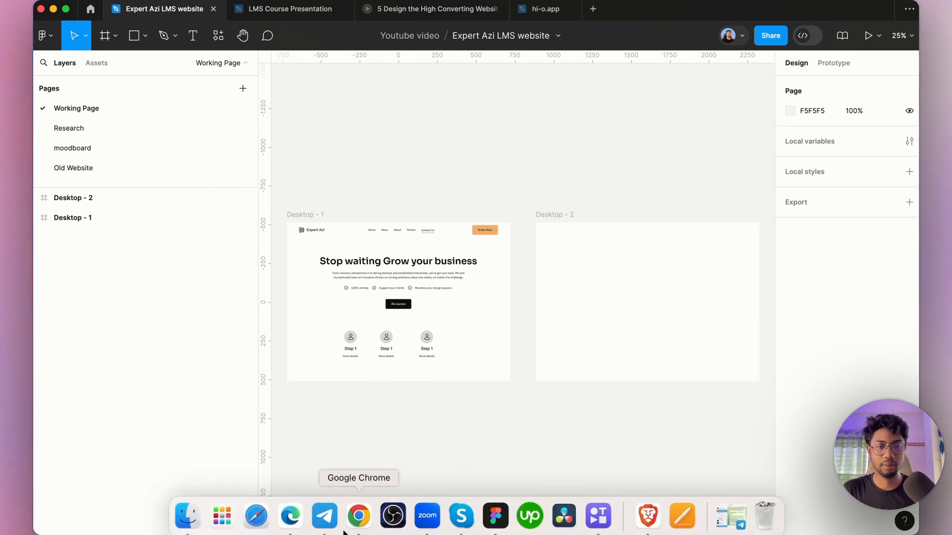
Step: Switch to Google Chrome and open ChatGPT in a new tab
left_click(353, 529)
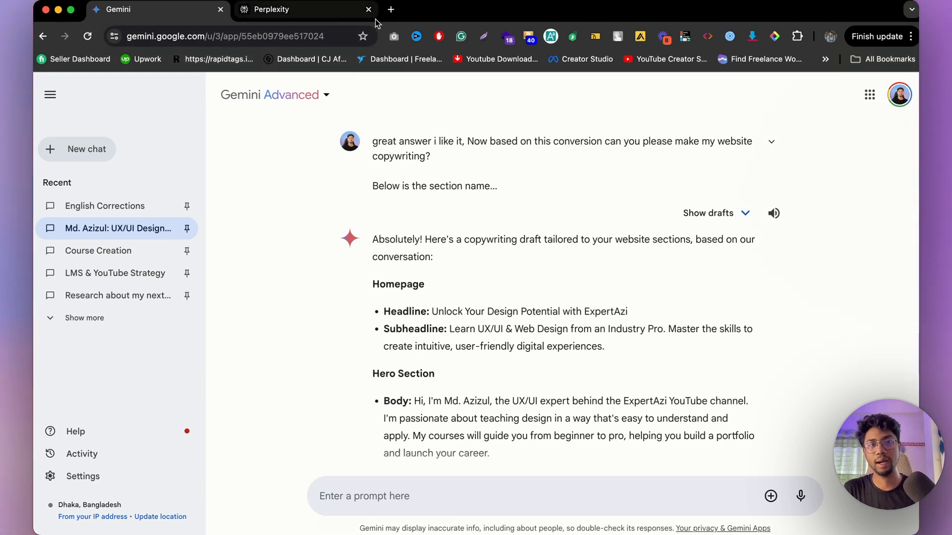
left_click(391, 9)
type("chat")
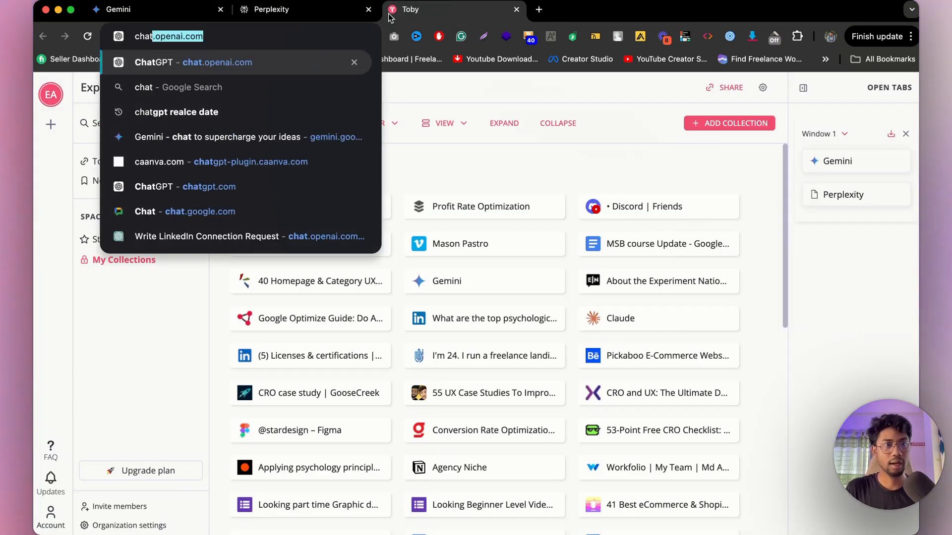
key("Return")
Step: Open Claude in another new browser tab
left_click(538, 9)
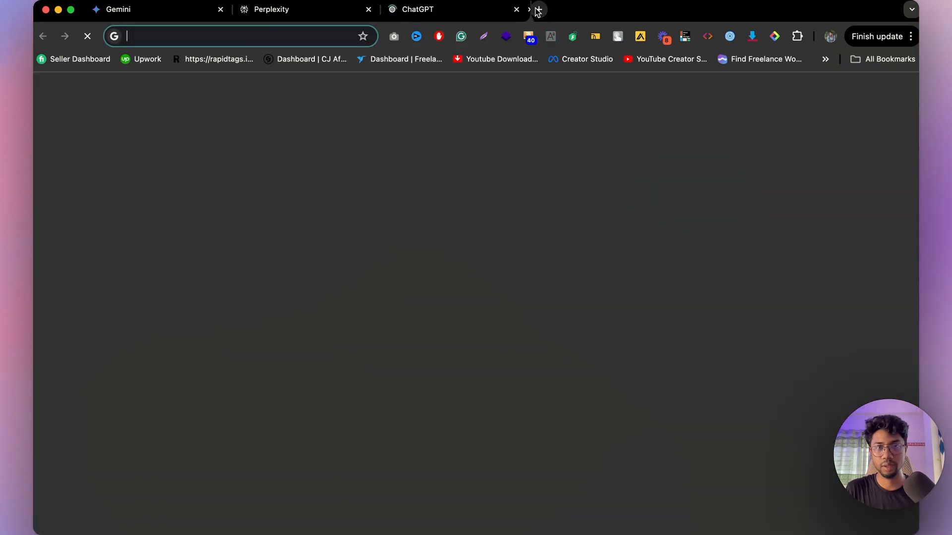
type("c")
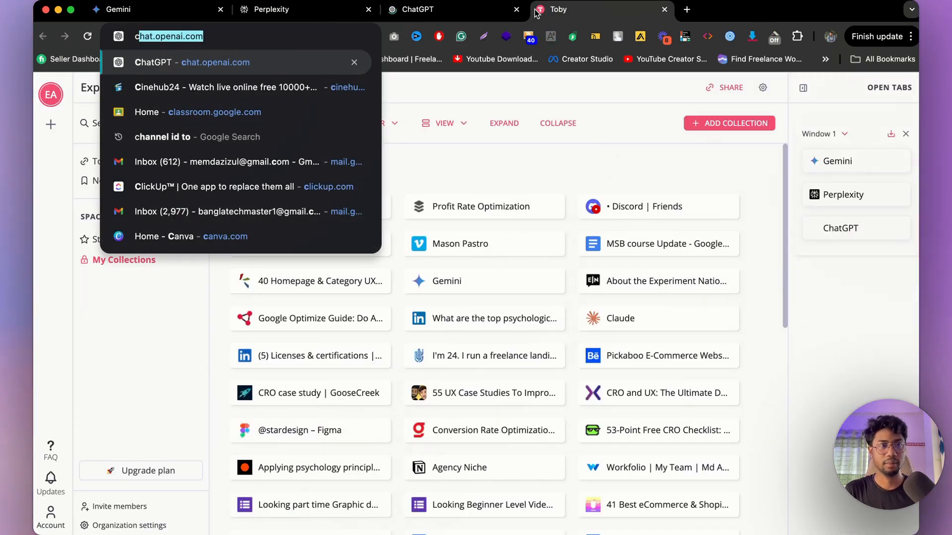
type("la")
key("Return")
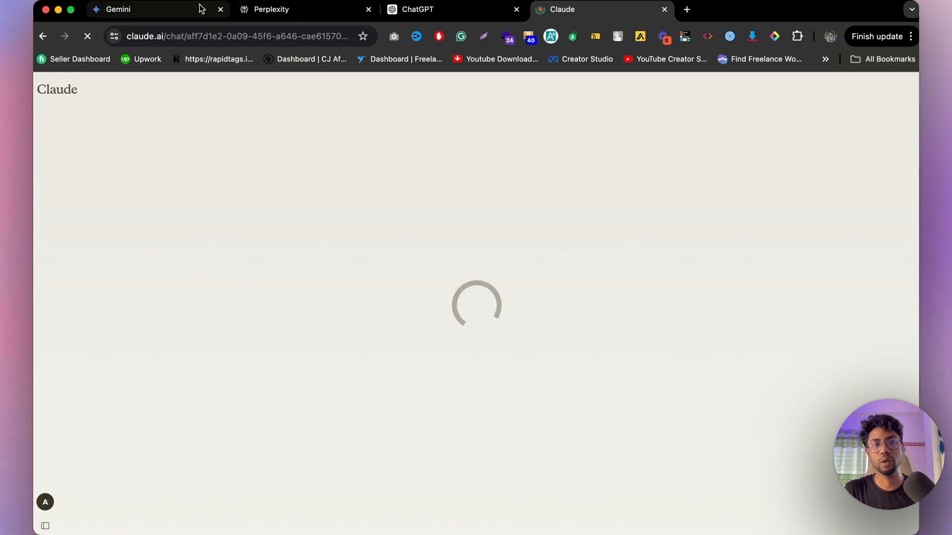
Step: Return to the Research page in Figma and review the existing research notes
left_click(201, 8)
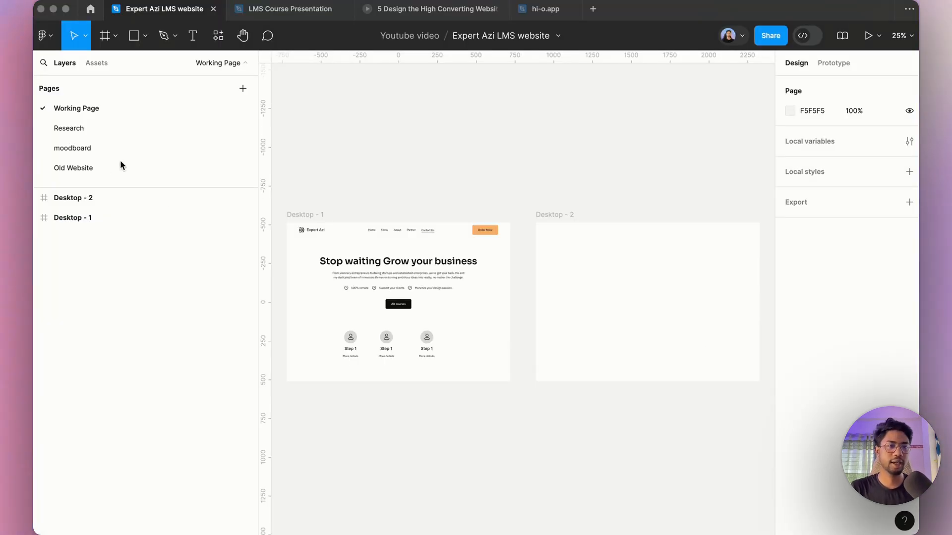
left_click(110, 130)
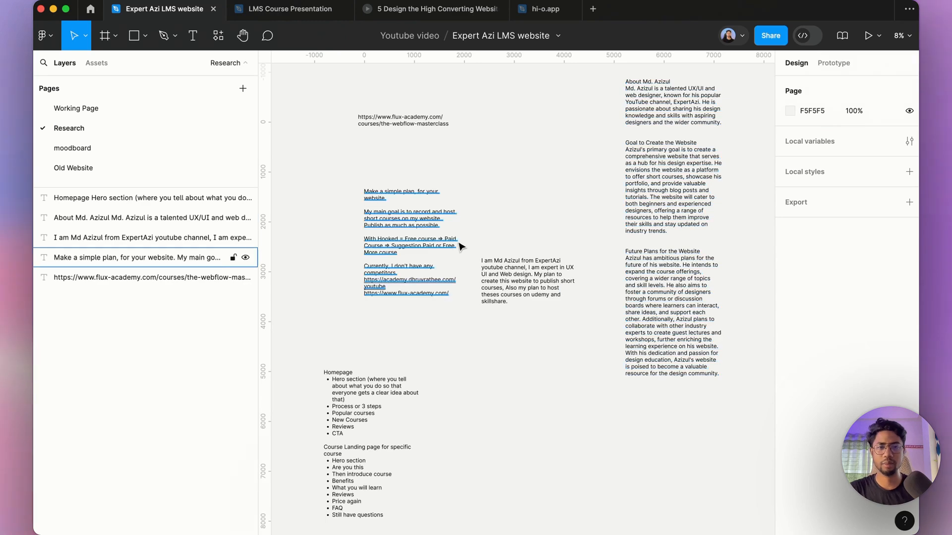
scroll(460, 245, "down", 4)
scroll(624, 192, "up", 4)
scroll(524, 206, "down", 2)
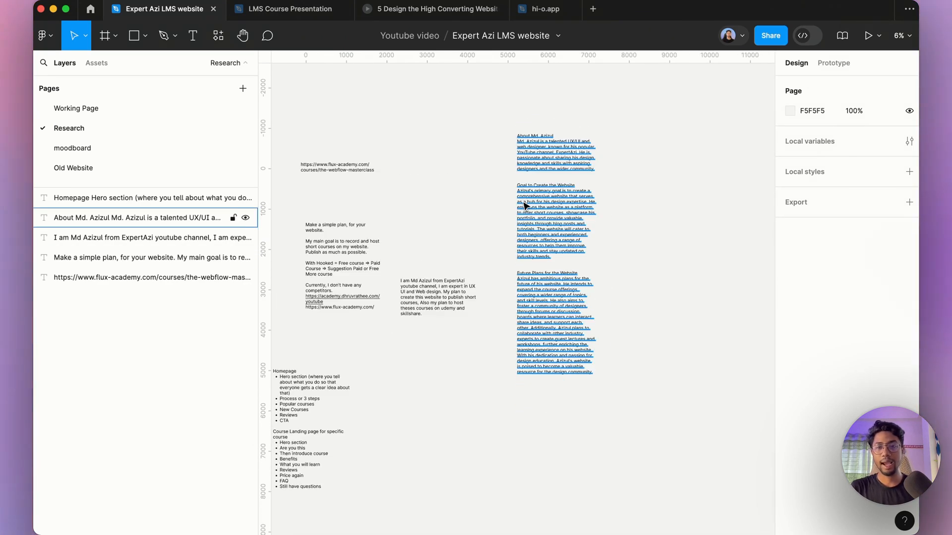
scroll(555, 221, "right", 3)
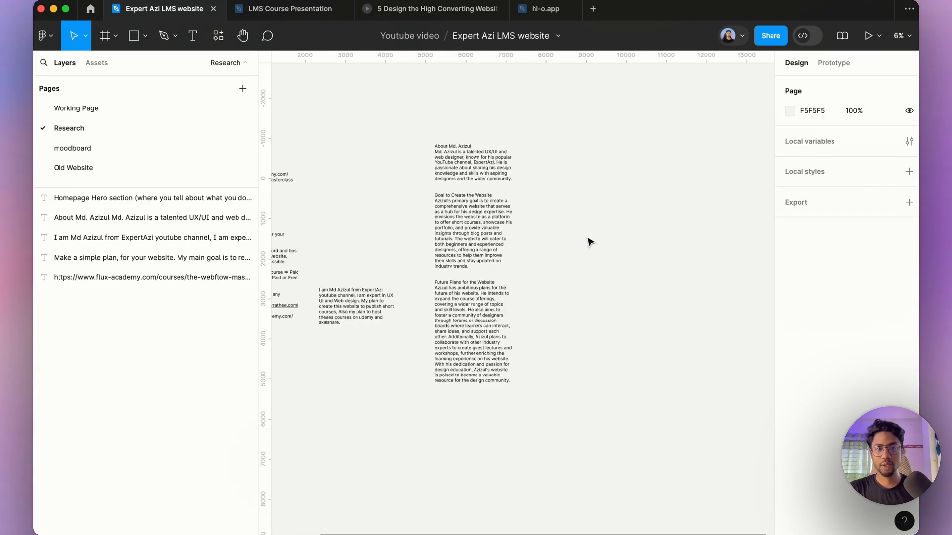
Step: Add a text layer reading "who i am" to the right of the research notes
key("t")
left_click(597, 191)
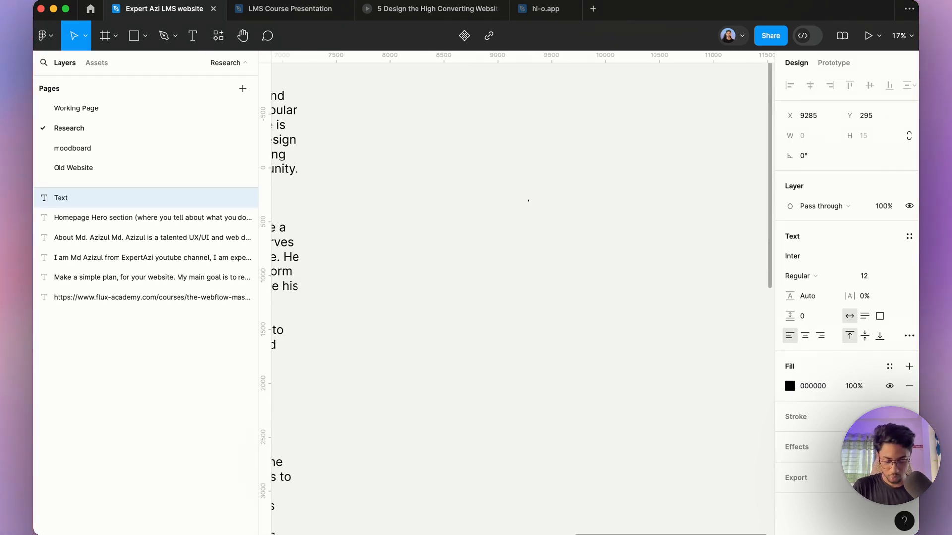
type("who i am")
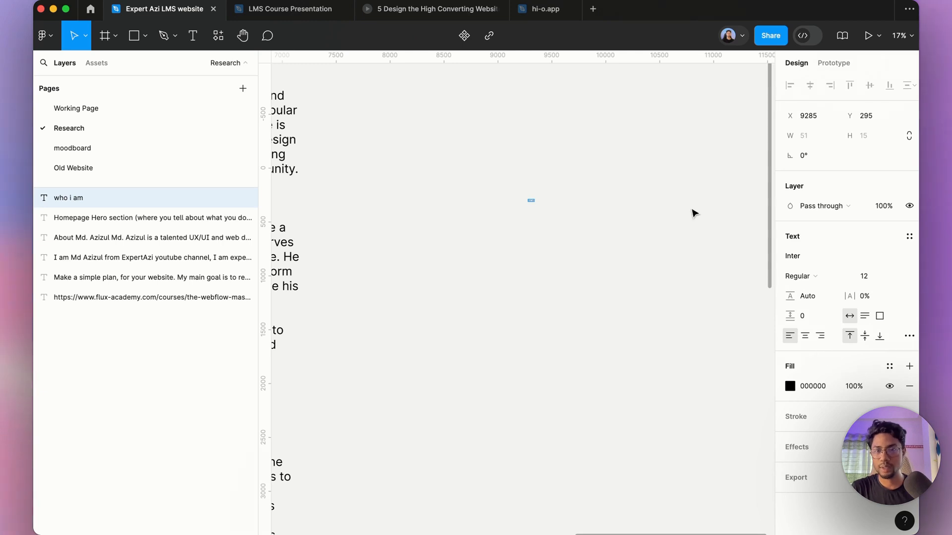
left_click(773, 223)
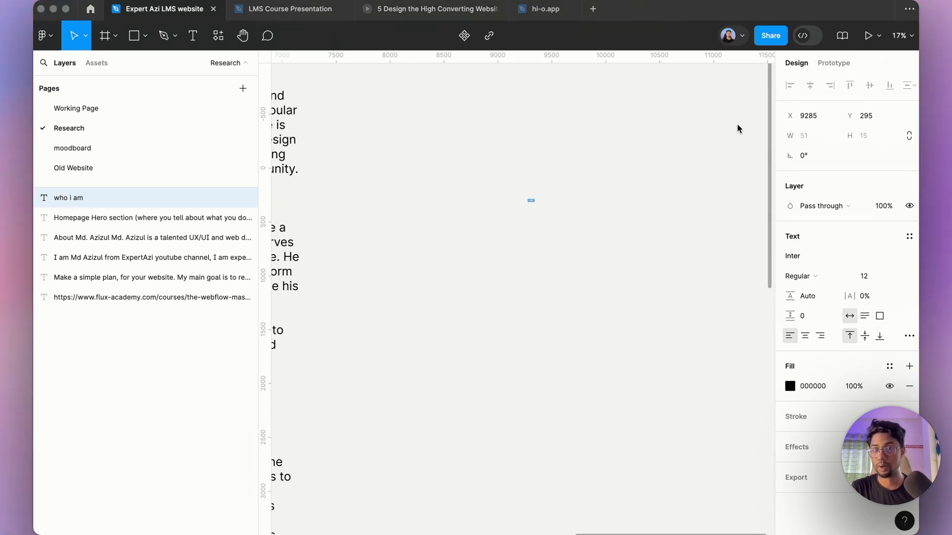
left_click(865, 282)
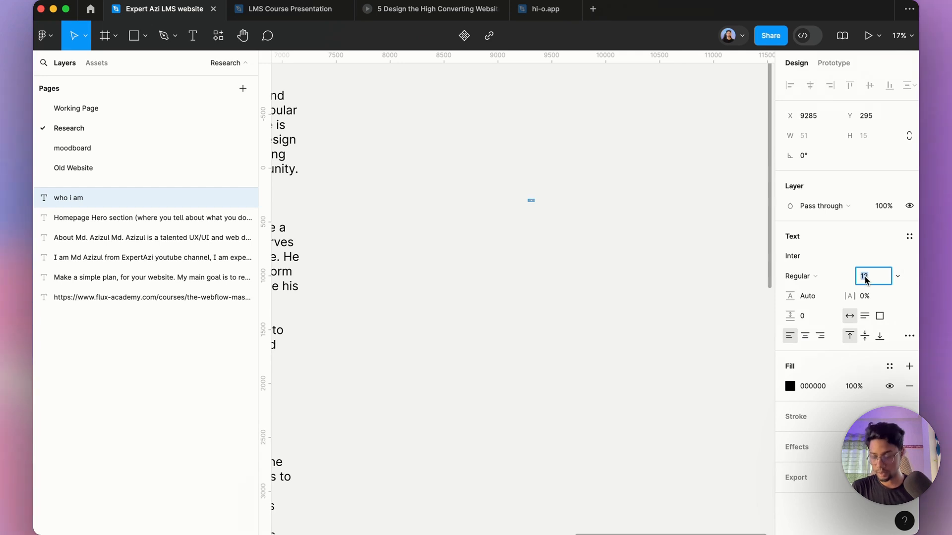
key("shift+Up")
key("shift+Up")
key("shift+Up")
key("shift+Up")
key("shift+Up")
key("shift+Up")
key("shift+Up")
key("shift+Up")
key("shift+Up")
key("shift+Up")
key("shift+Up")
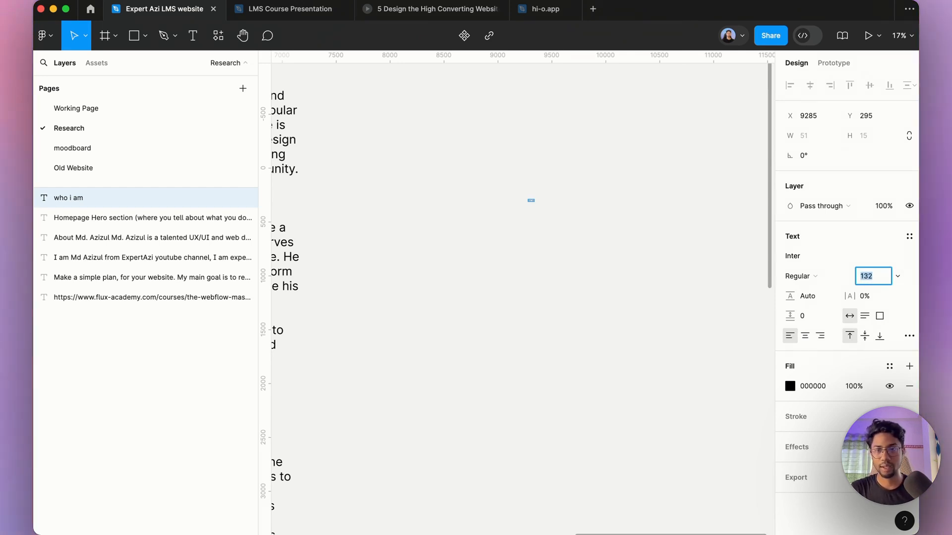
key("Return")
Step: Set the "who i am" text's font size to 212
left_click(685, 274)
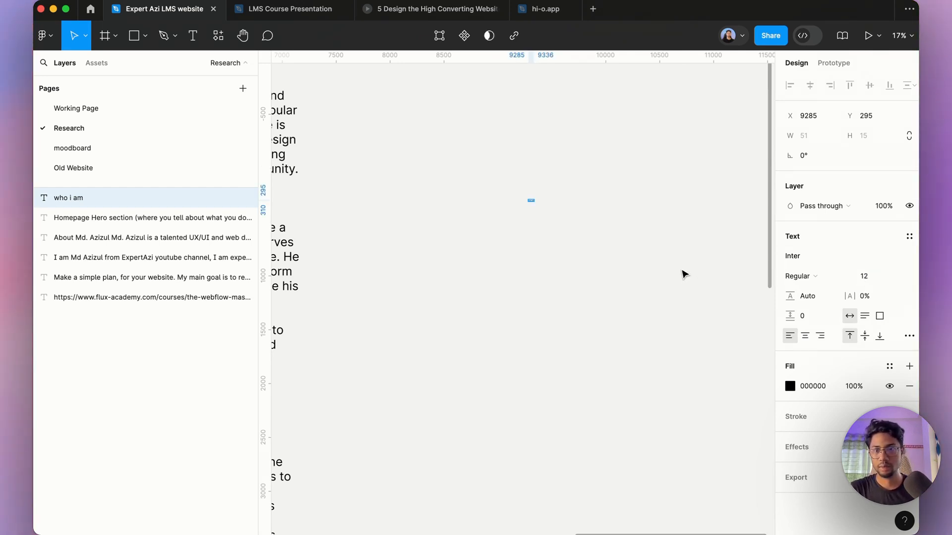
left_click(545, 221)
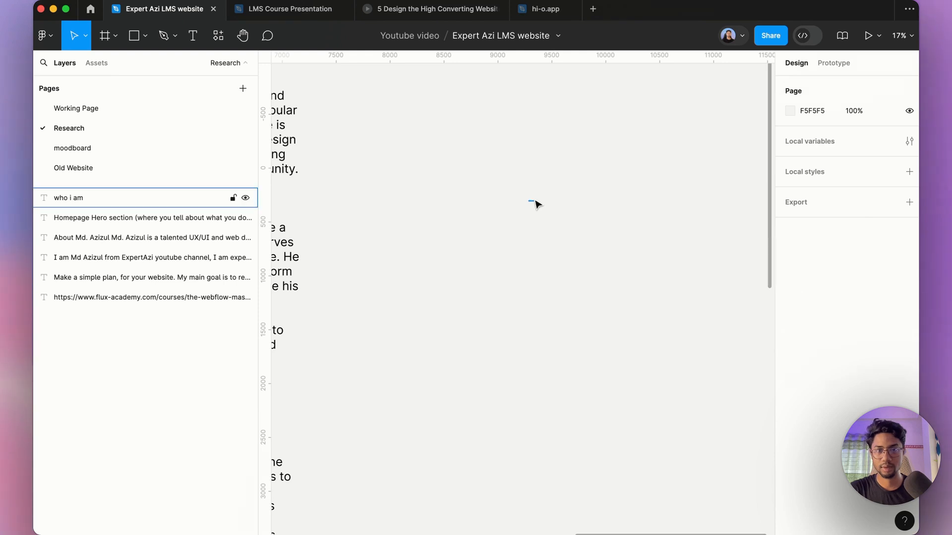
left_click(535, 200)
left_click(871, 276)
key("Left")
type("2")
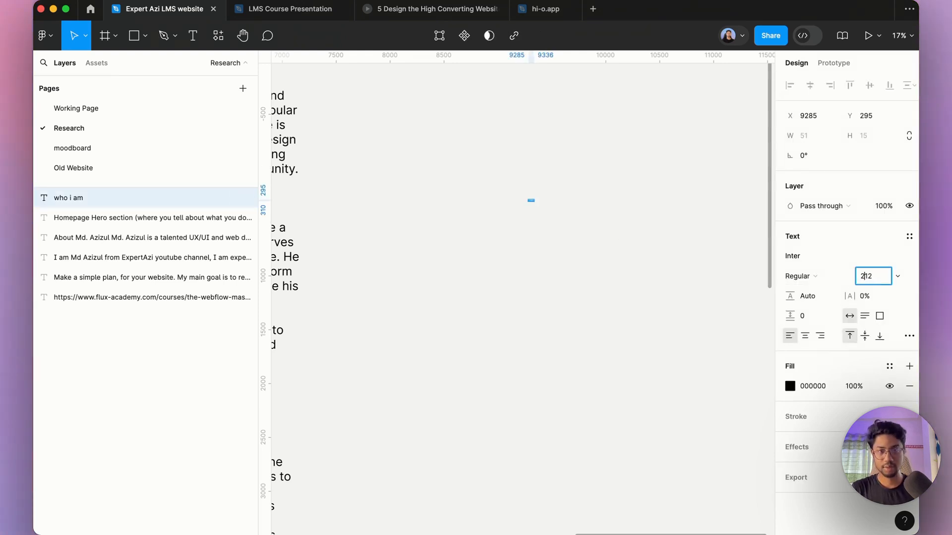
key("Return")
Step: Add a second line reading "target audience." to the text
double_click(615, 219)
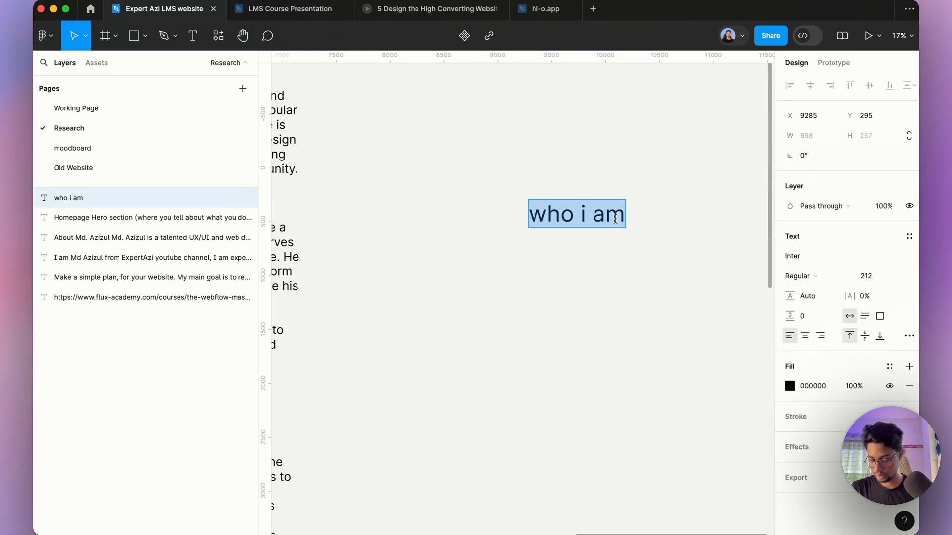
key("Right")
key("Return")
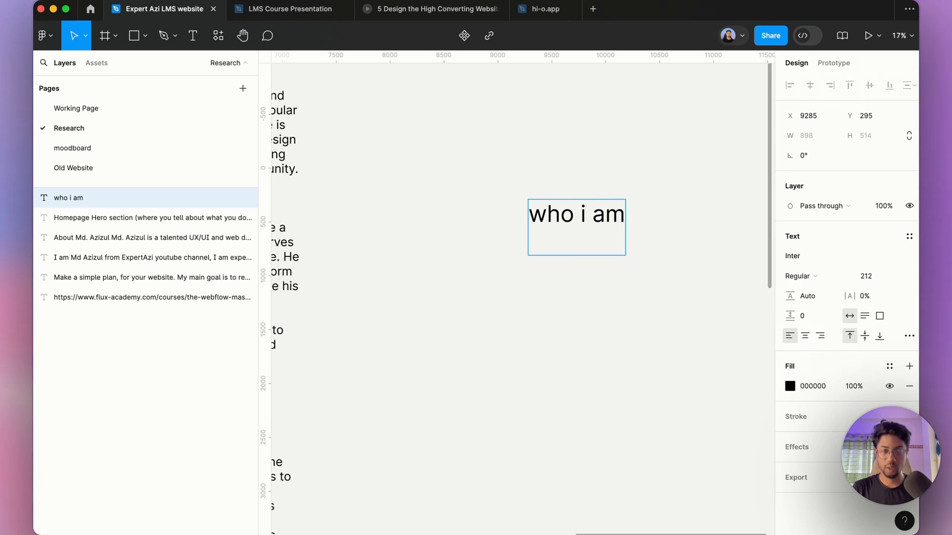
type("aufie")
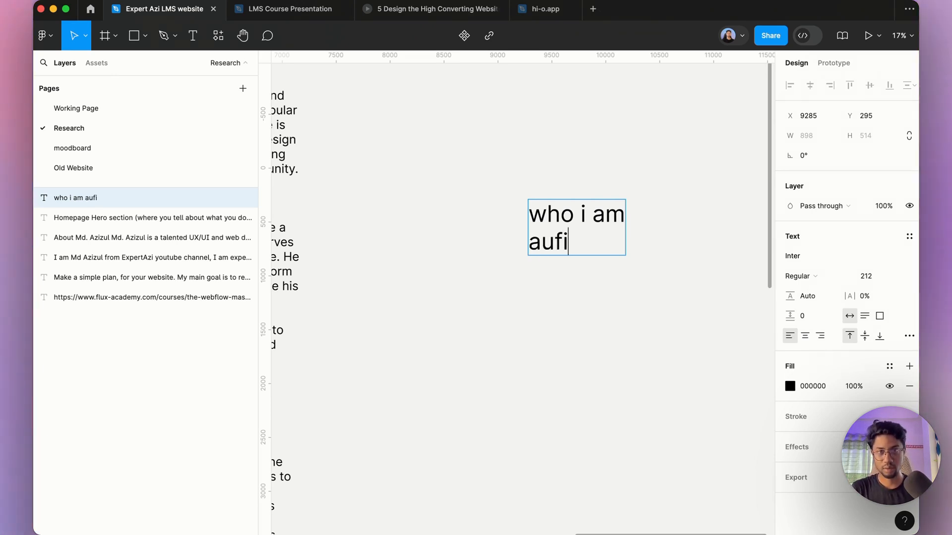
key("BackSpace")
key("BackSpace")
key("BackSpace")
key("BackSpace")
key("BackSpace")
type("ta")
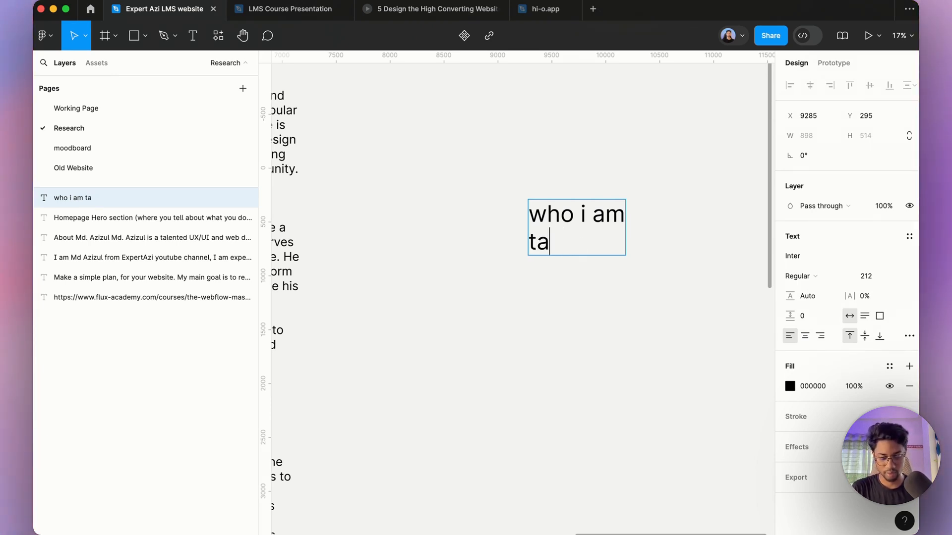
type("rget au")
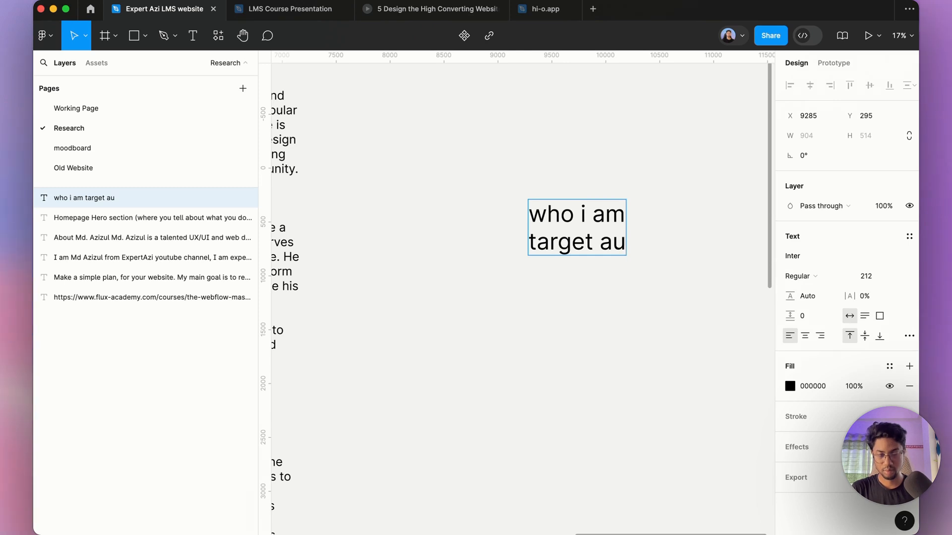
type("dience")
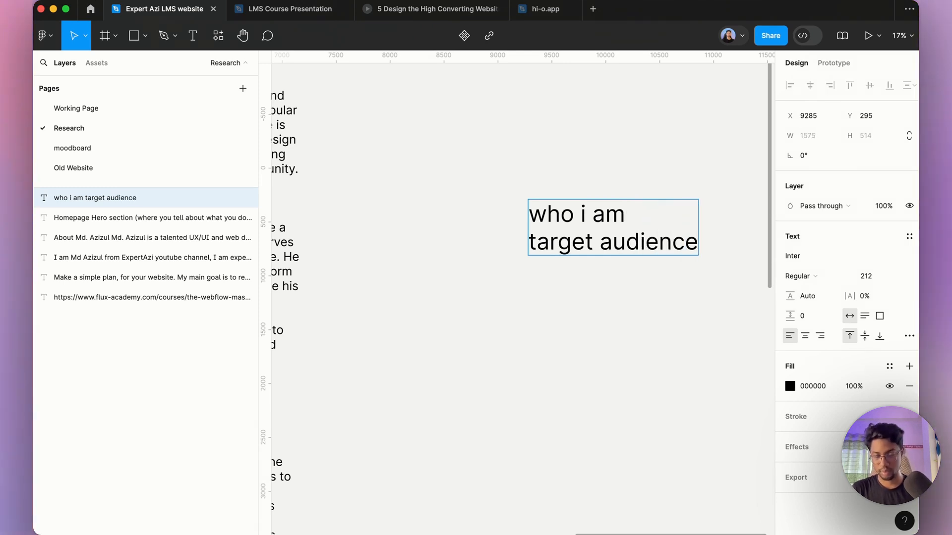
type(".")
key("Return")
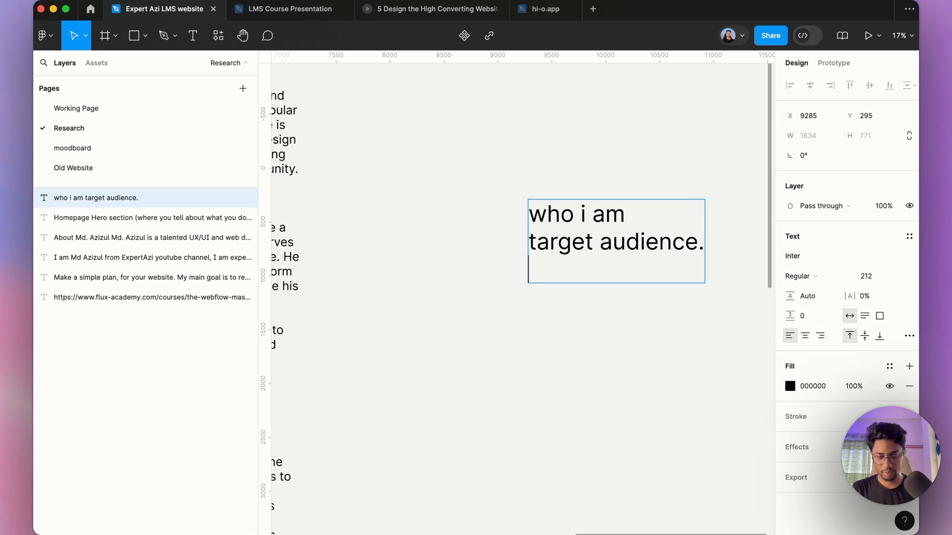
Step: Add a third line reading "your plan and goal just little bit" and finish editing the text
type("your pl")
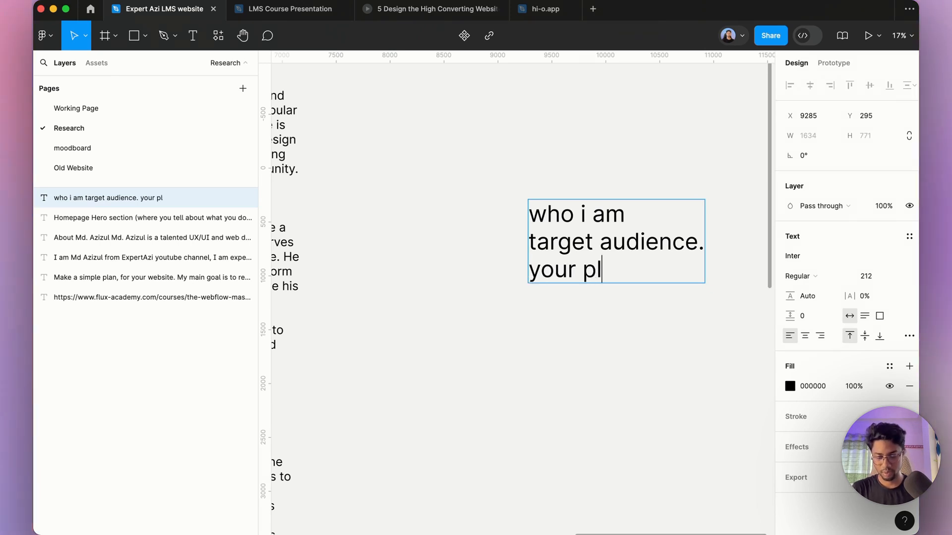
type("an and goal j")
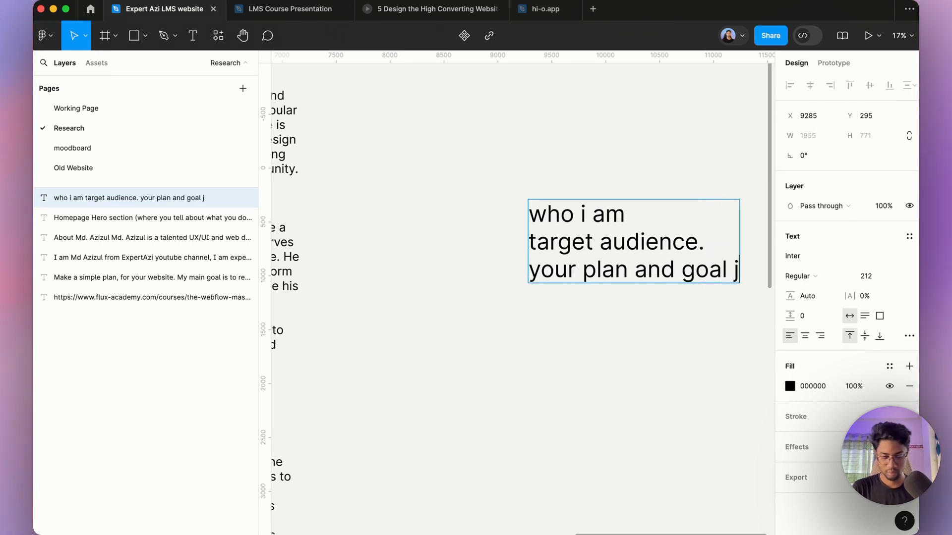
type("ust")
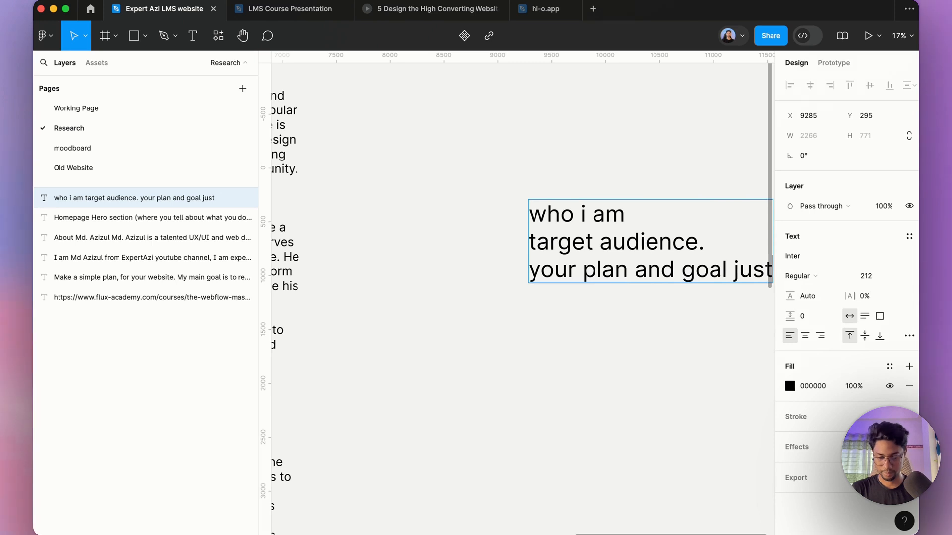
type(" little bit")
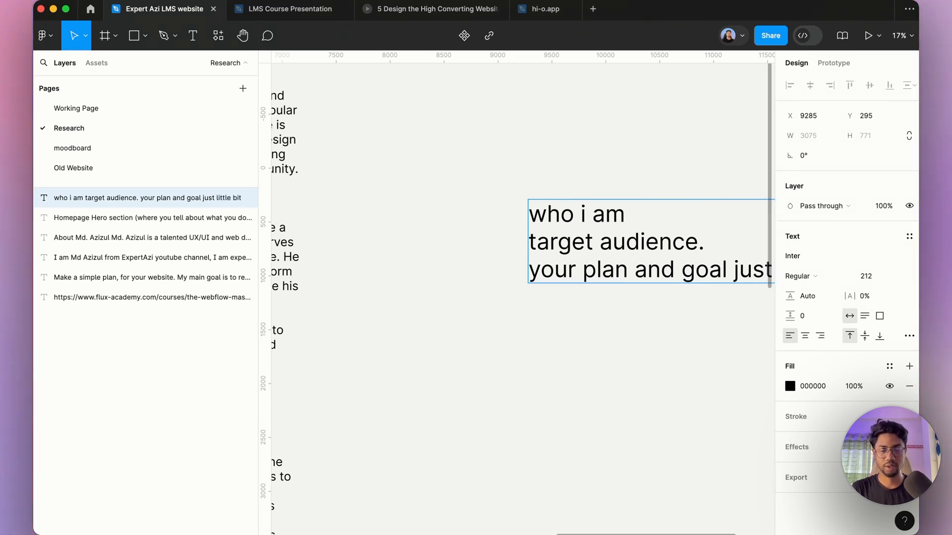
key("Escape")
scroll(518, 272, "down", 3)
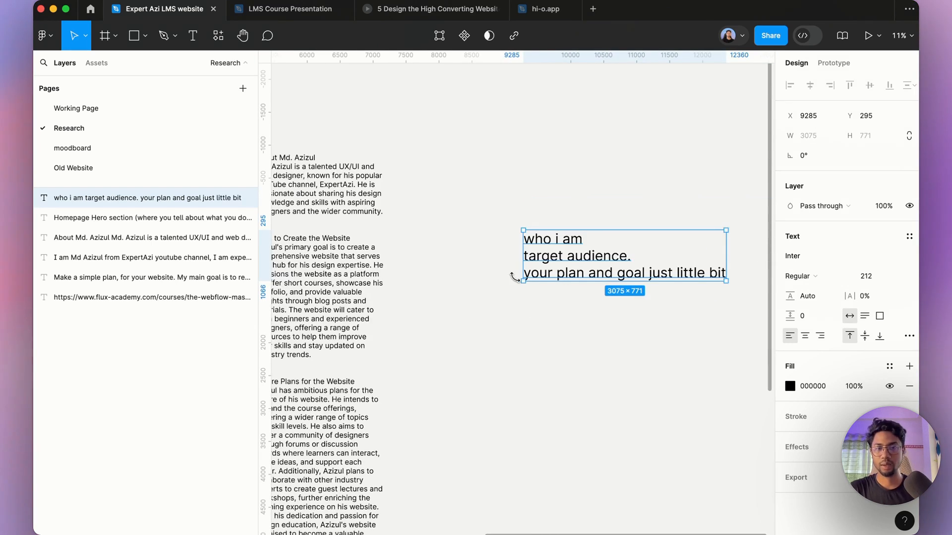
Step: Move the three-line "who i am" heading text up and closer to the research notes
left_click_drag(549, 272, 500, 214)
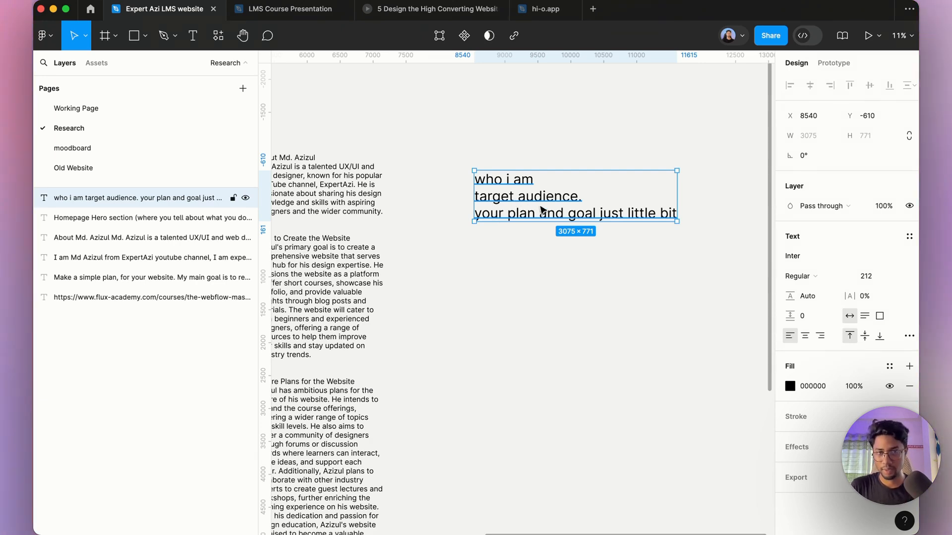
scroll(592, 272, "down", 3)
left_click(613, 290)
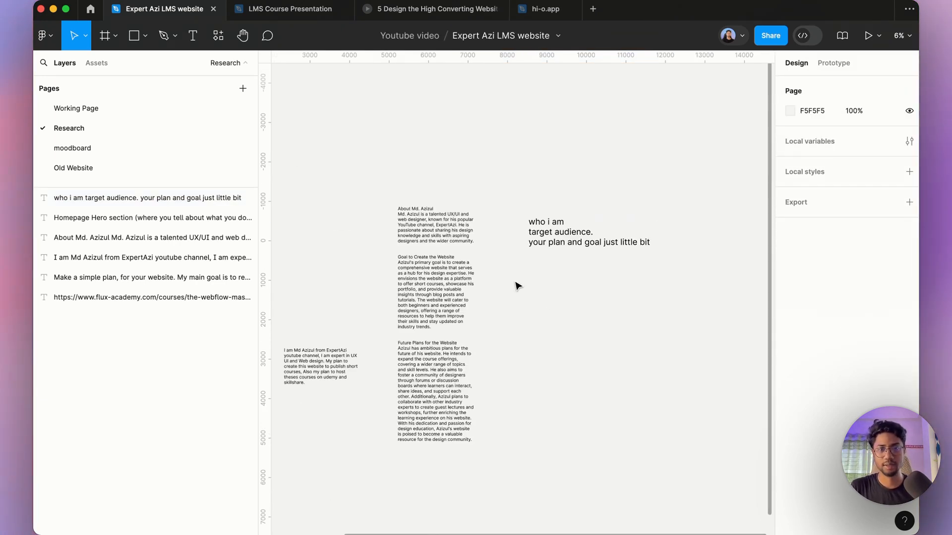
Step: Delete the "About Md. Azizul" heading line from the top of the research notes text
scroll(516, 285, "up", 3)
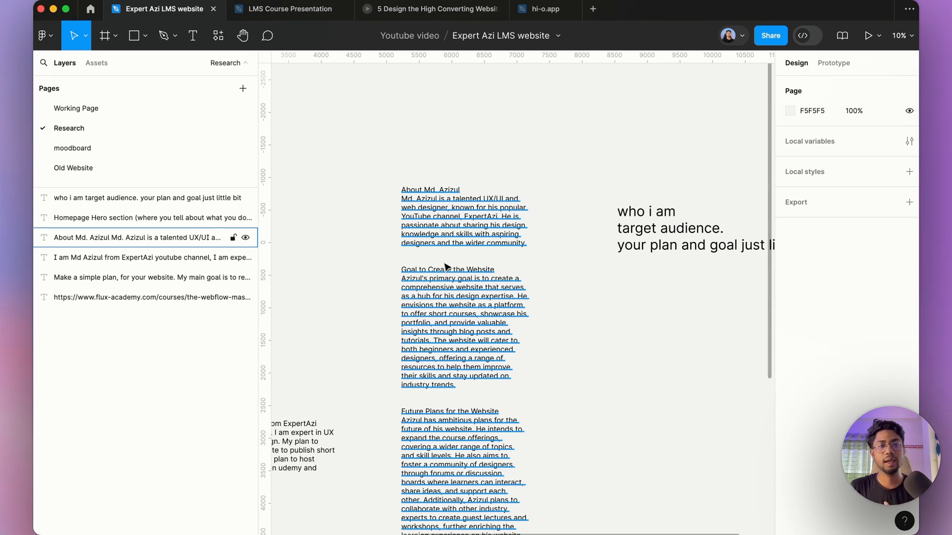
left_click(444, 230)
scroll(461, 240, "down", 3)
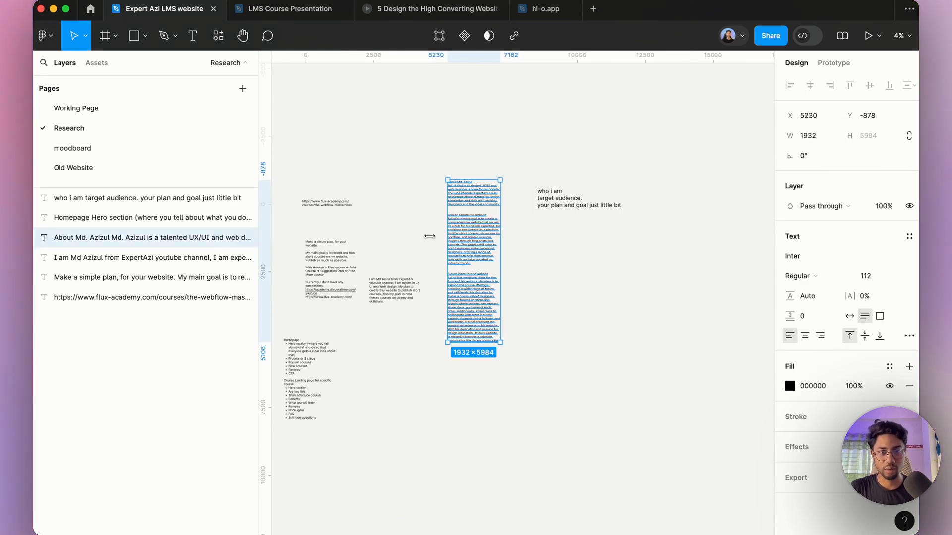
scroll(442, 208, "up", 3)
scroll(502, 171, "up", 3)
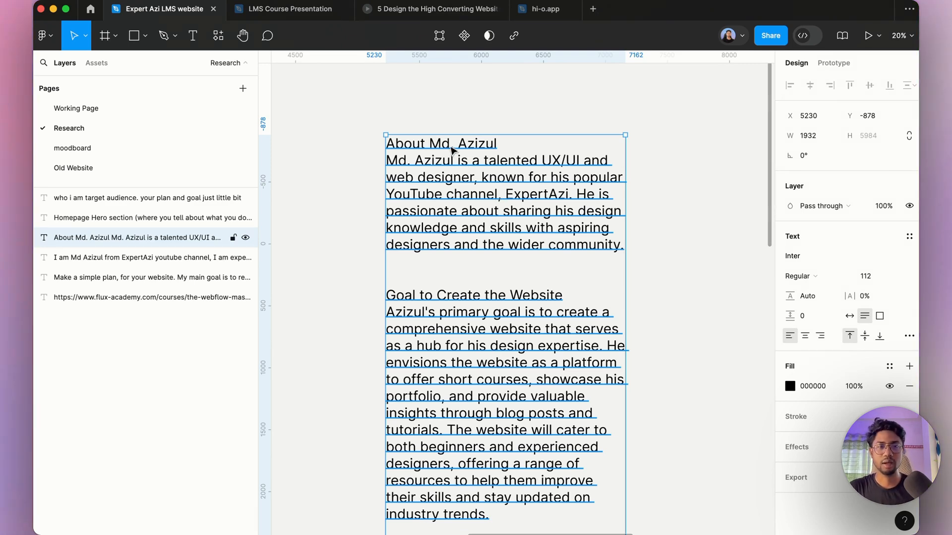
double_click(518, 147)
left_click(518, 147)
left_click_drag(518, 147, 362, 149)
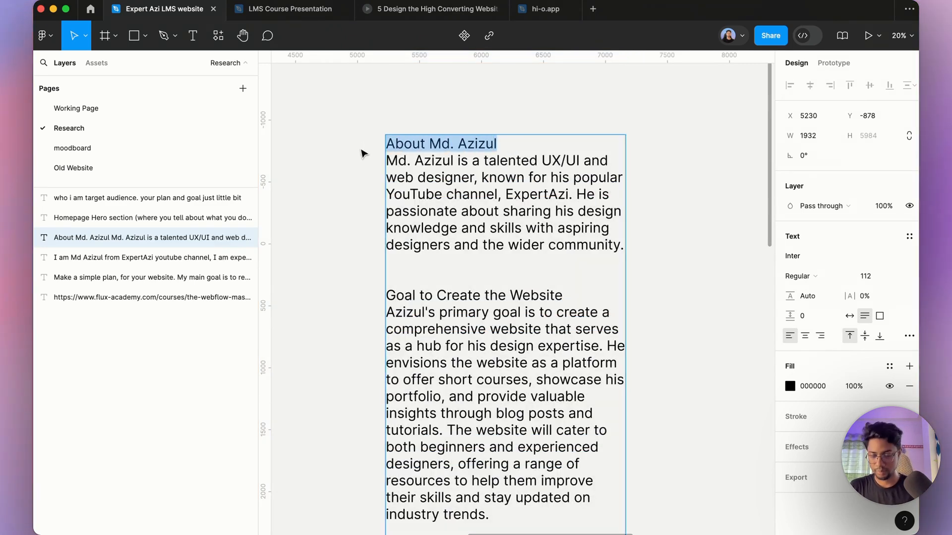
key("BackSpace")
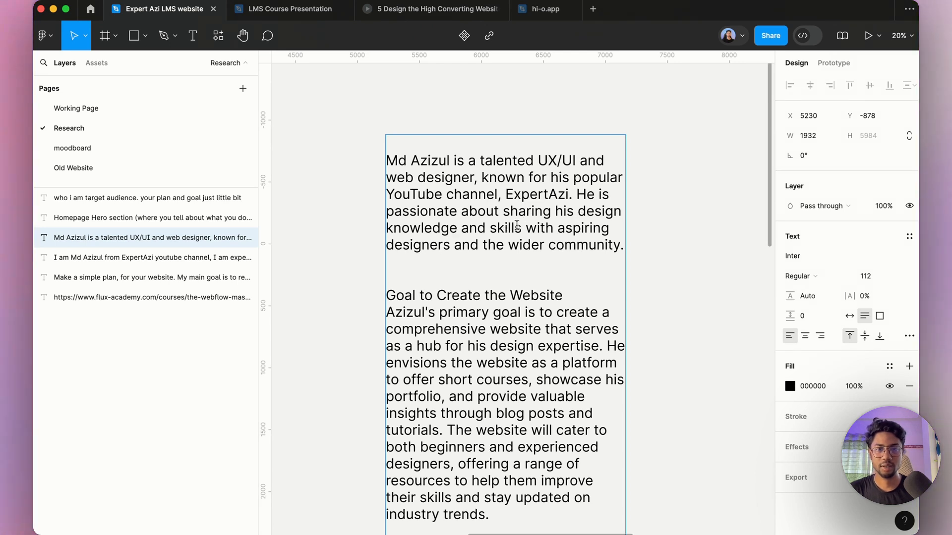
scroll(509, 229, "down", 3)
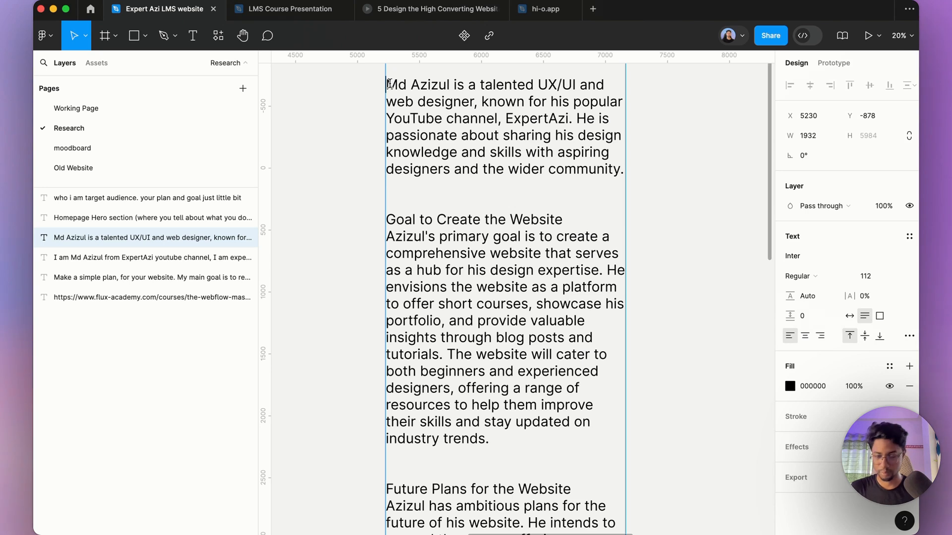
key("BackSpace")
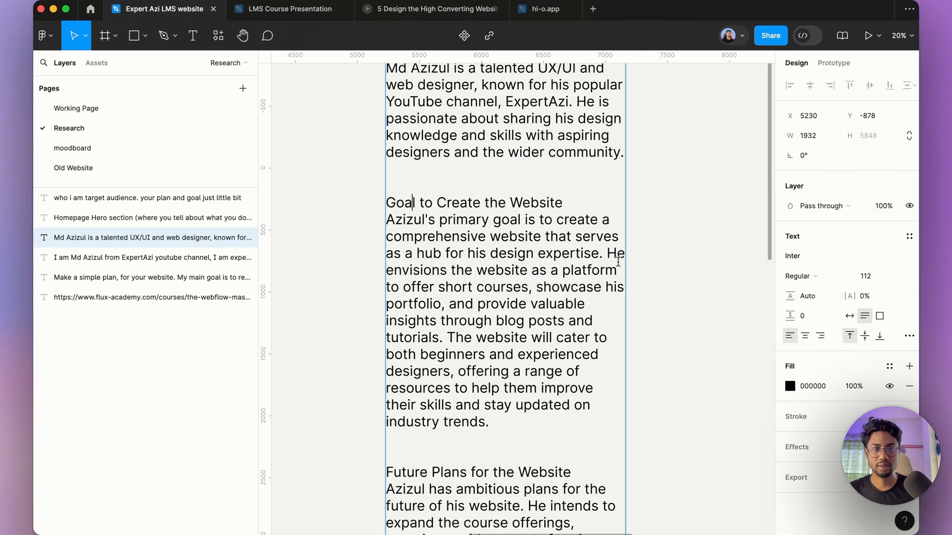
Step: Replace "expertise" with "courses" and remove "showcase his portfolio," from the goal paragraph
double_click(583, 254)
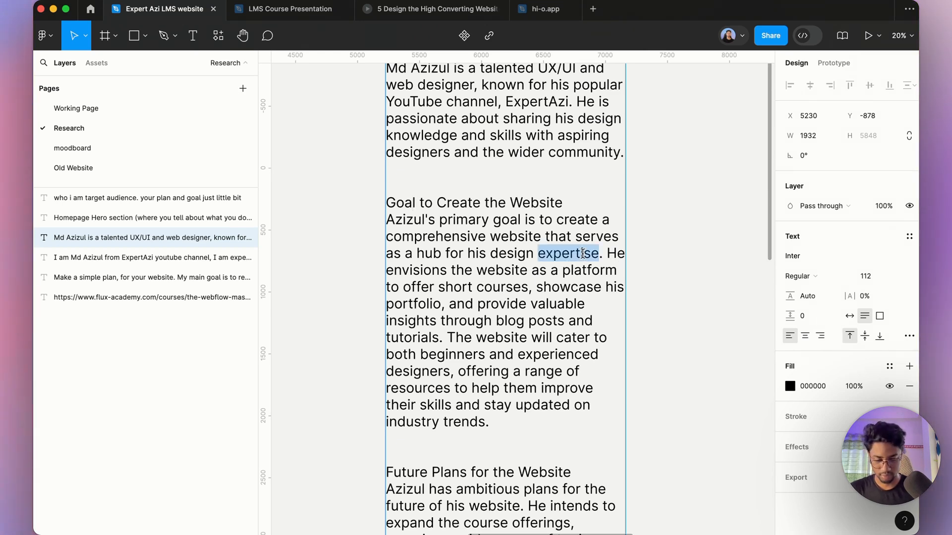
type("courses")
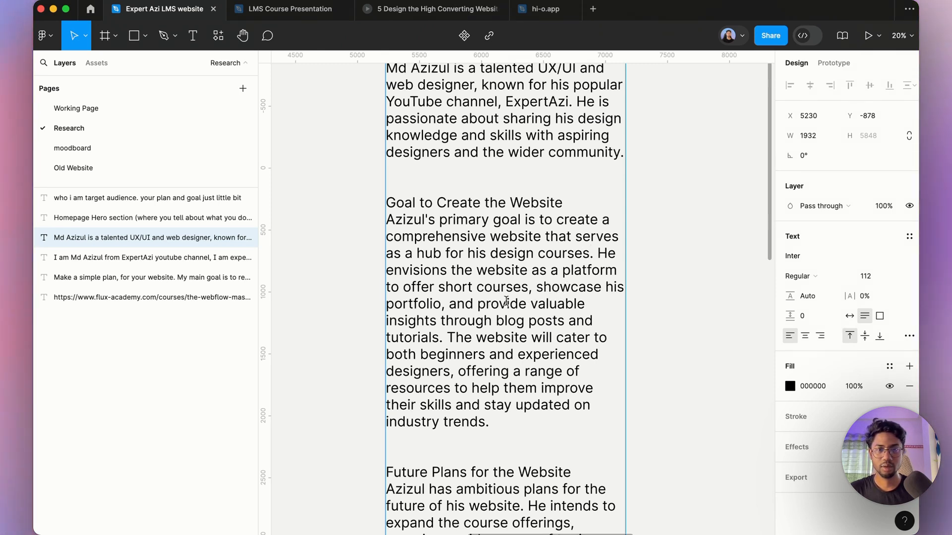
left_click_drag(445, 304, 469, 293)
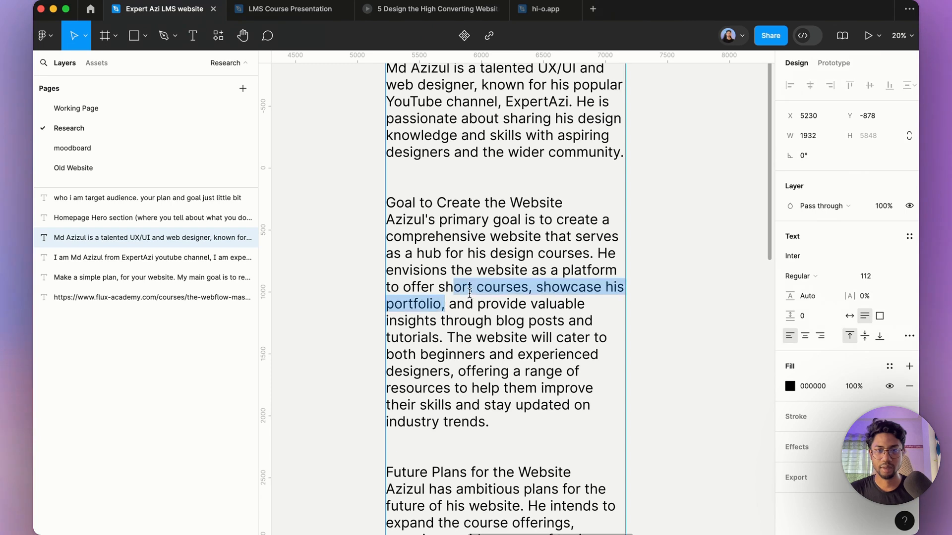
key("BackSpace")
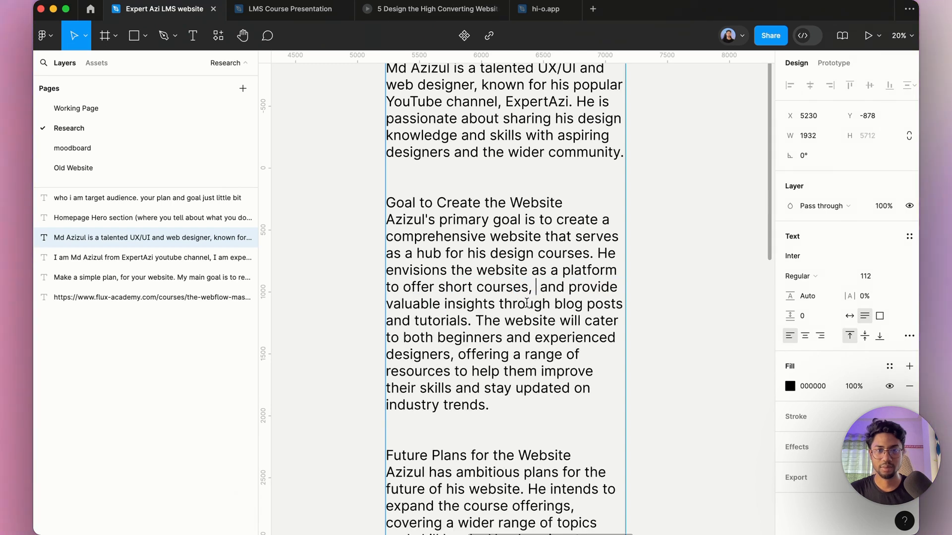
Step: Add ", ai stuffs or ai courses" after "tutorials" in the goal paragraph, correcting the spelling of "stuffs"
left_click(467, 321)
type(", ")
type("ai stuf")
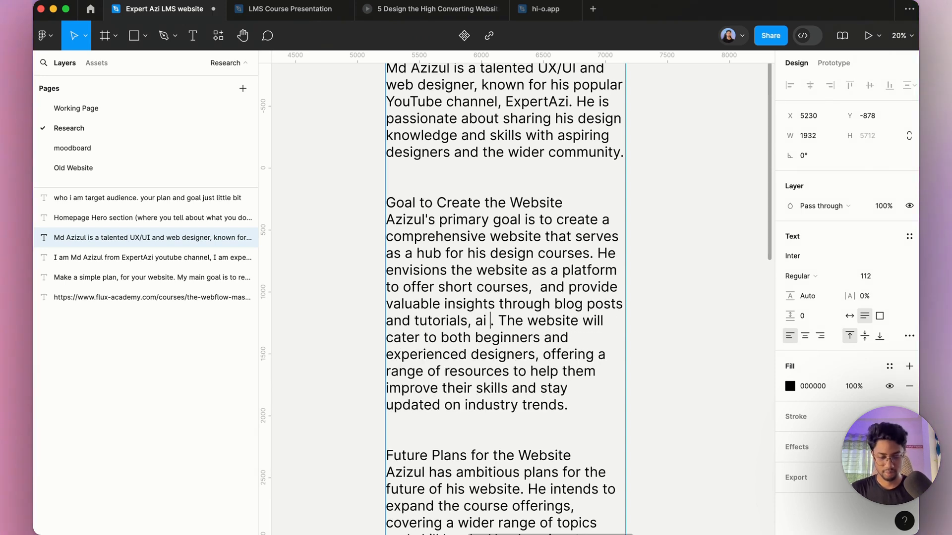
type("ts")
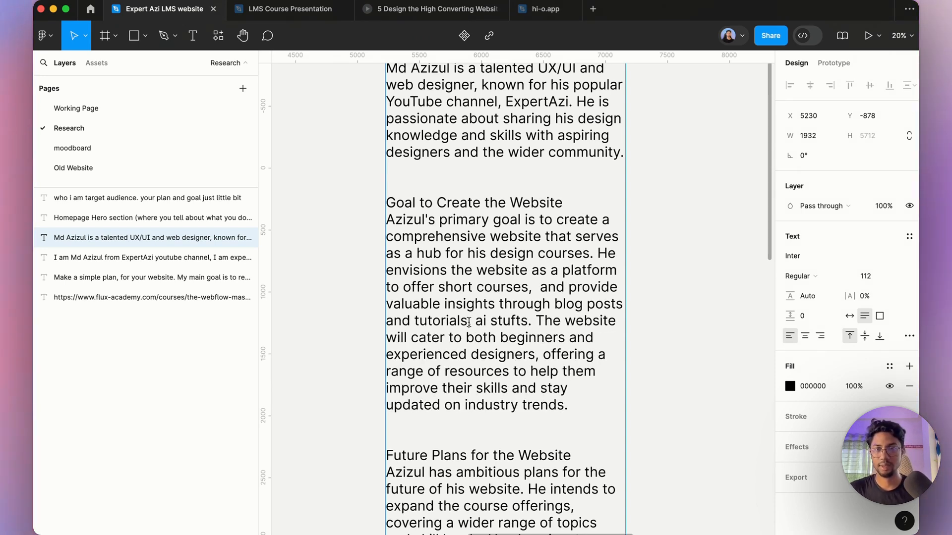
type(" or ")
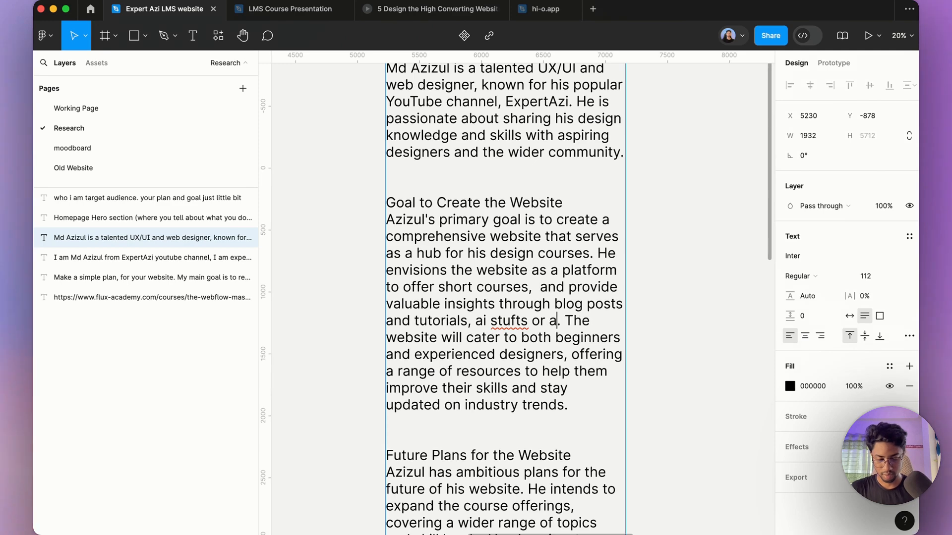
type("ai courses")
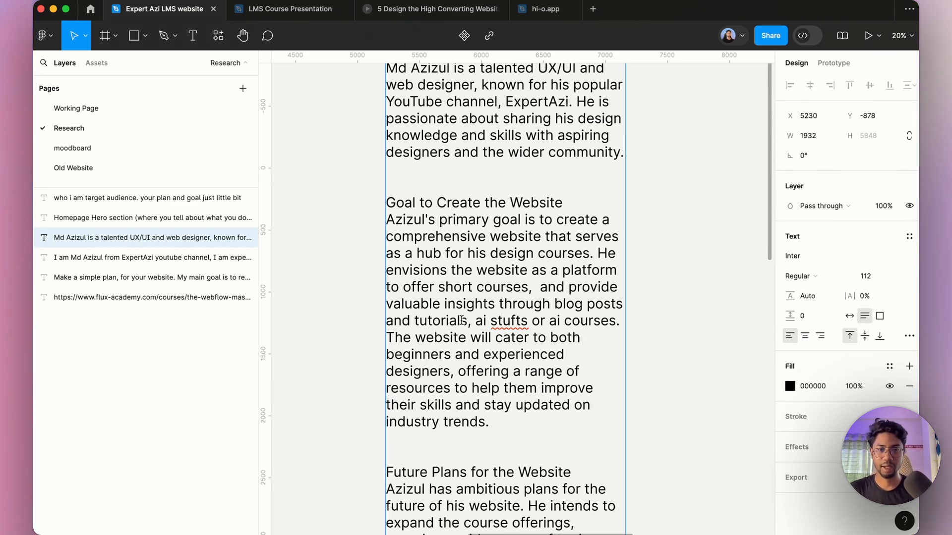
right_click(507, 322)
left_click(522, 329)
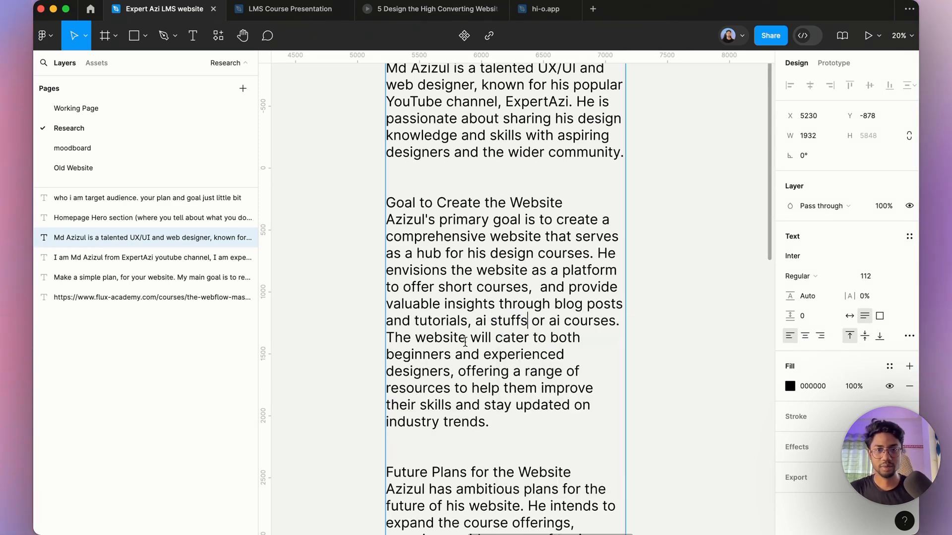
Step: Insert "ux ui and web" before "designers" and "and ai" after "industry trends" in the goal paragraph
scroll(478, 342, "down", 3)
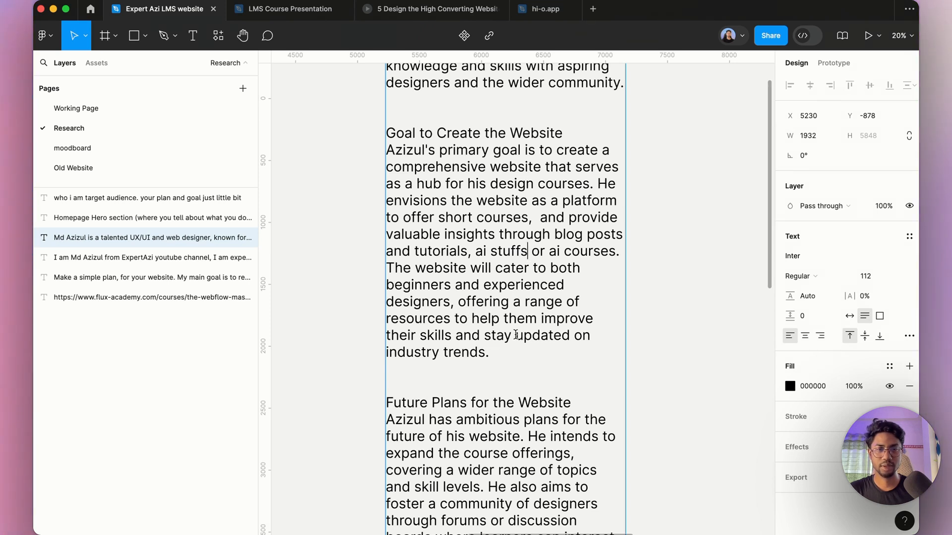
scroll(511, 344, "down", 1)
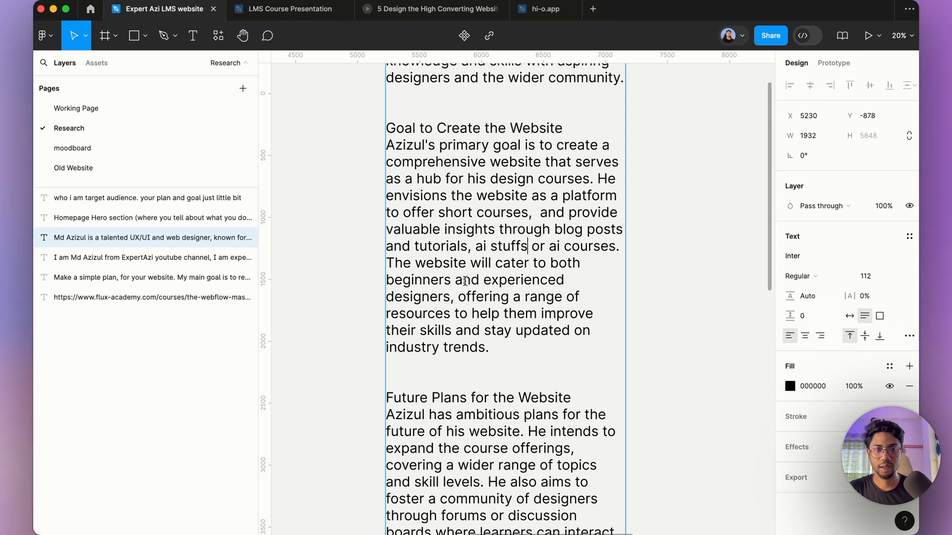
left_click(387, 297)
type("ux ui ")
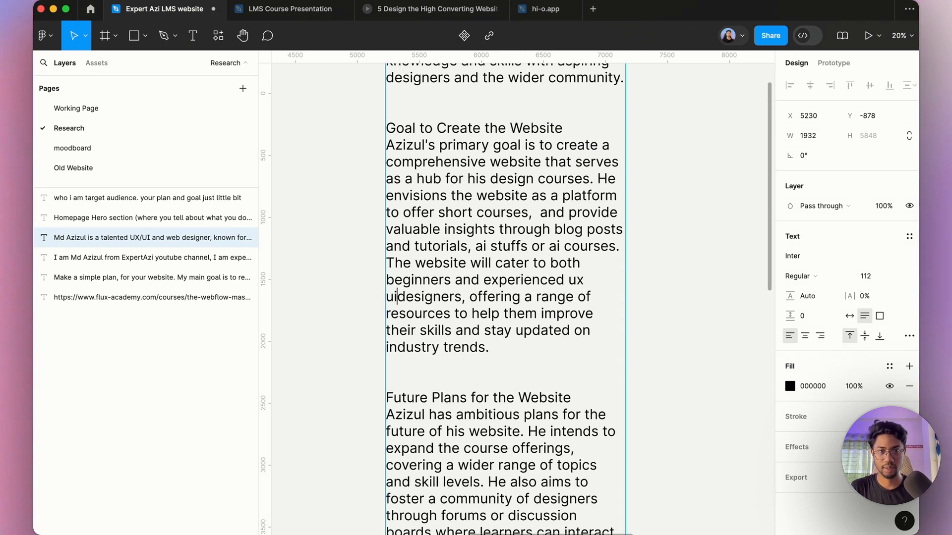
type("and web")
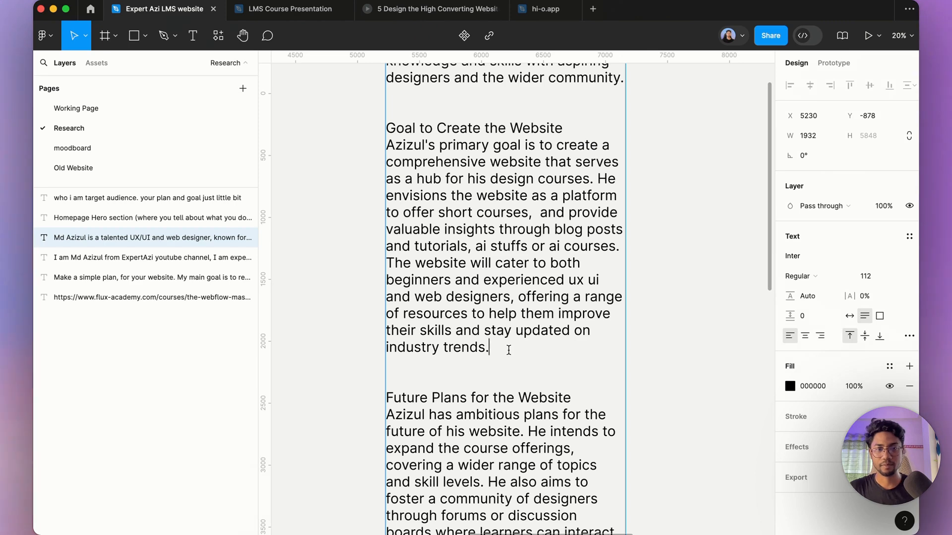
left_click(486, 347)
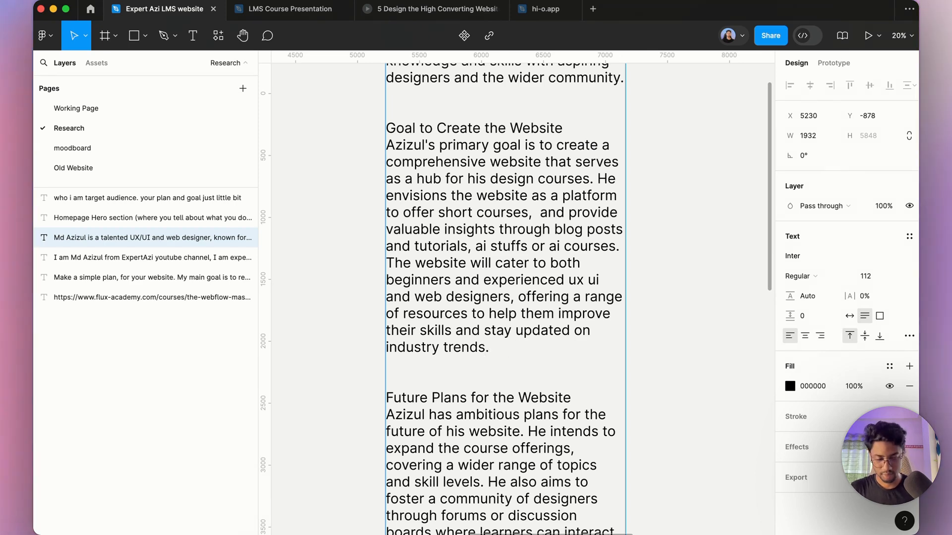
type("and ai")
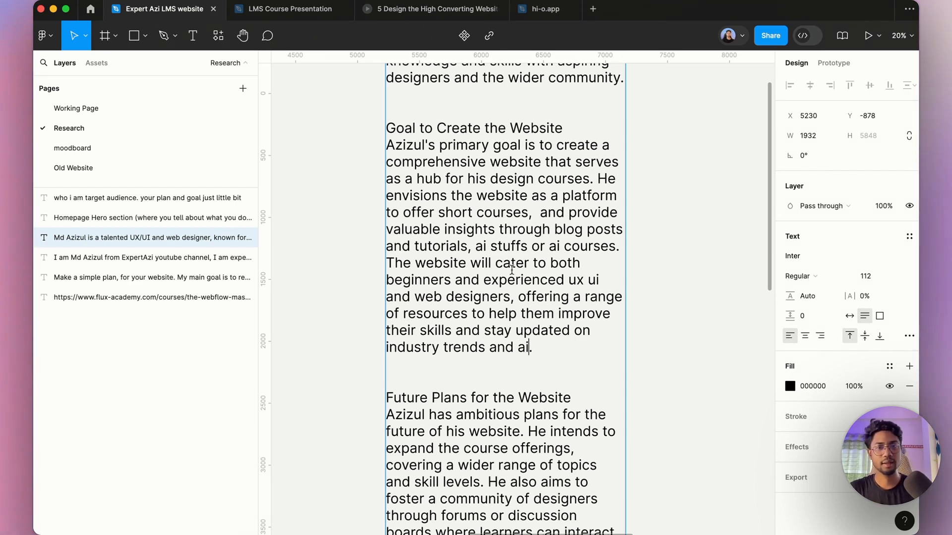
Step: Select the whole "Future Plans for the Website" paragraph in the notes and leave text editing
scroll(521, 298, "down", 3)
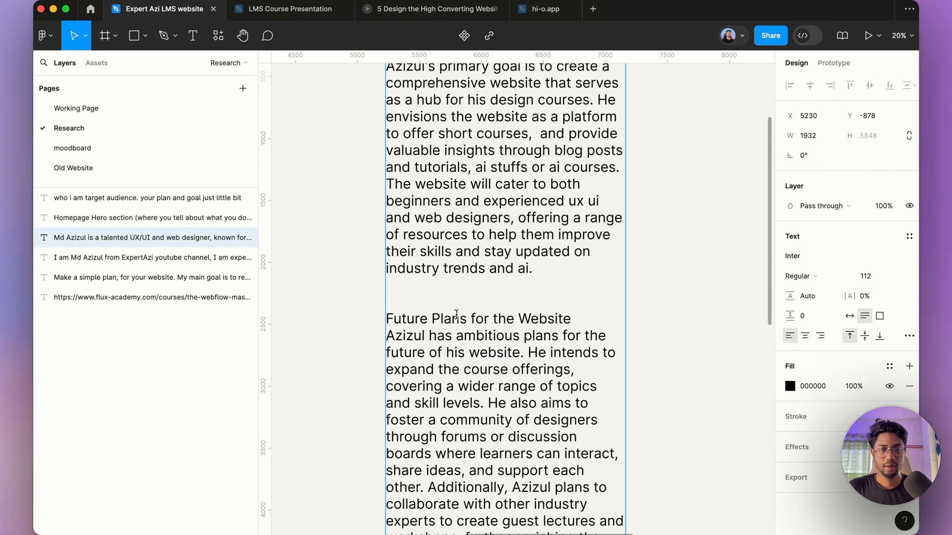
scroll(459, 305, "down", 2)
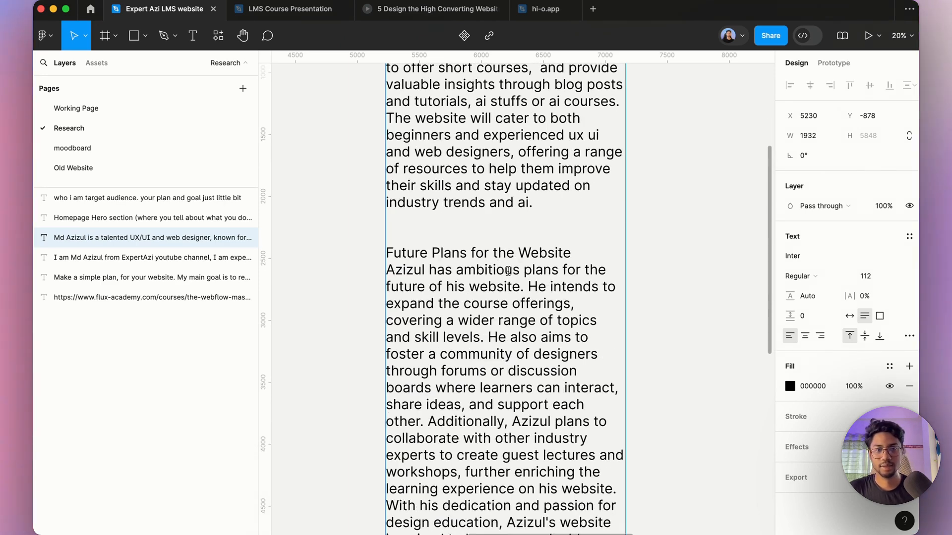
scroll(498, 265, "down", 1)
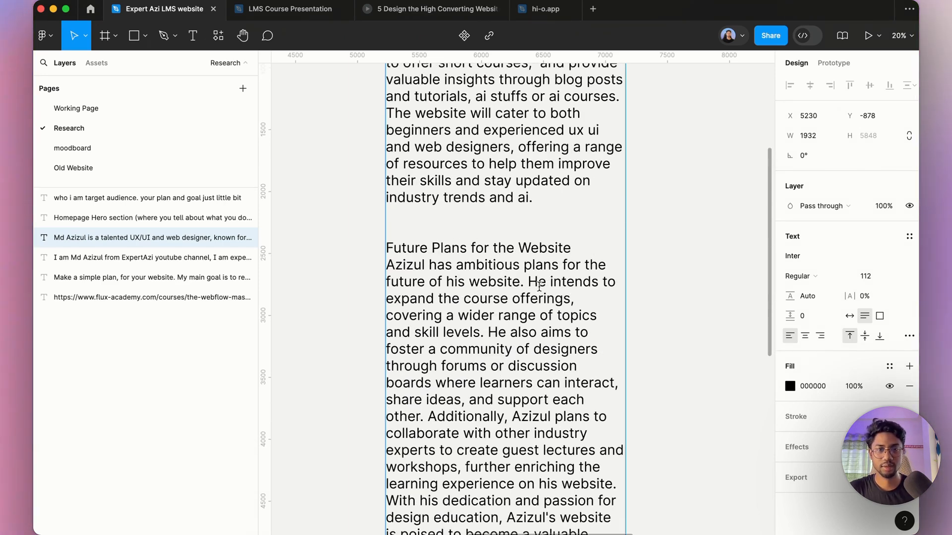
scroll(549, 292, "down", 1)
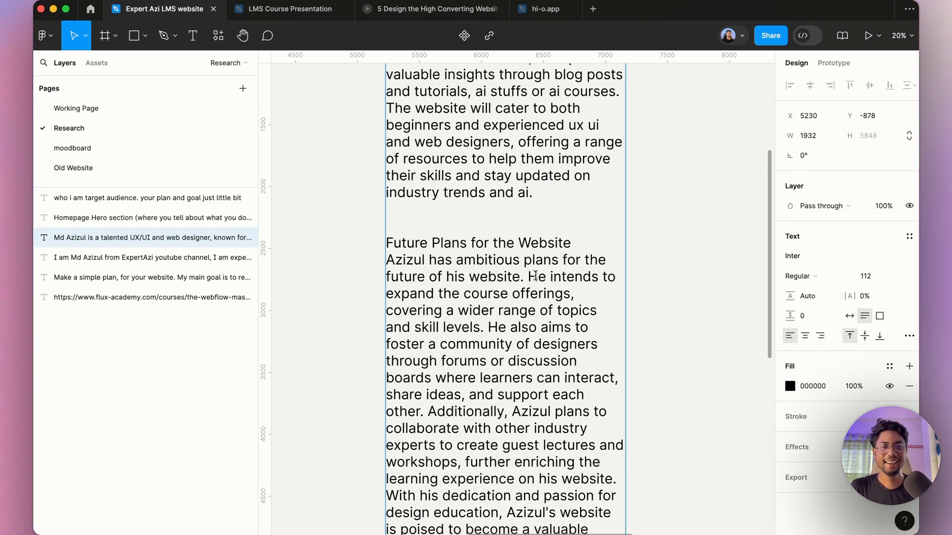
scroll(549, 304, "down", 7)
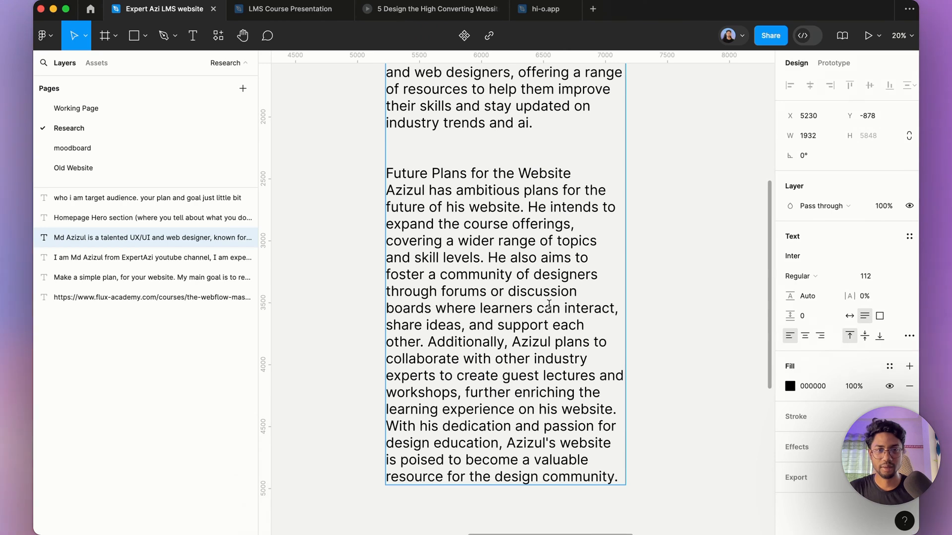
left_click_drag(531, 148, 559, 476)
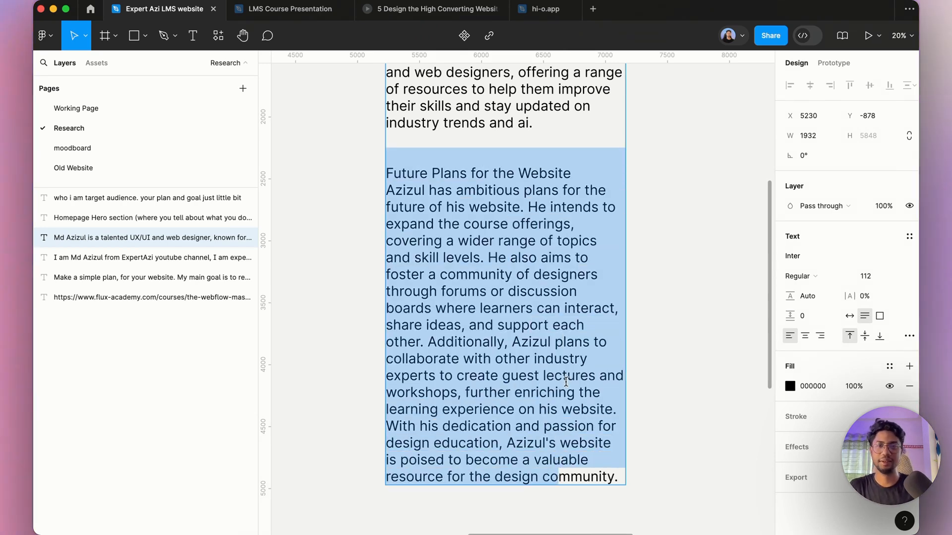
key("Escape")
scroll(440, 278, "down", 6)
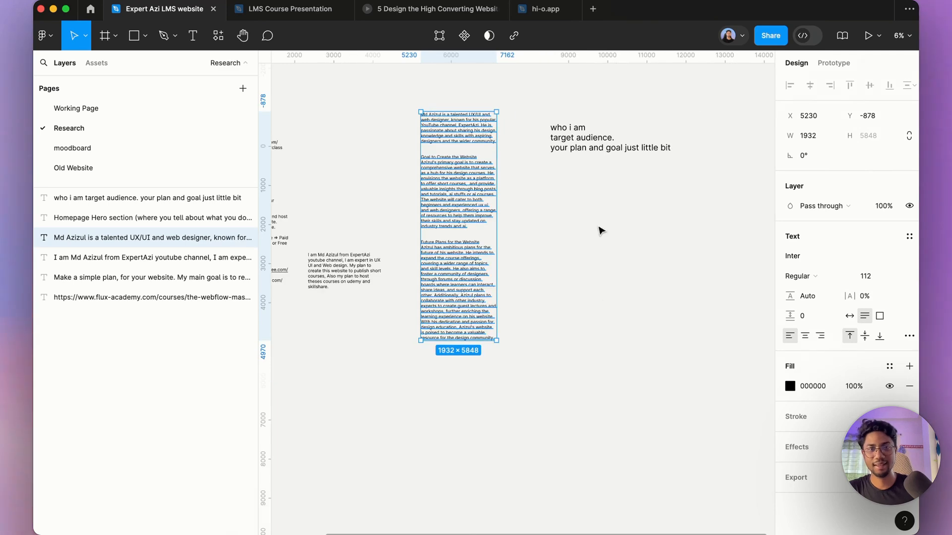
scroll(607, 112, "up", 6)
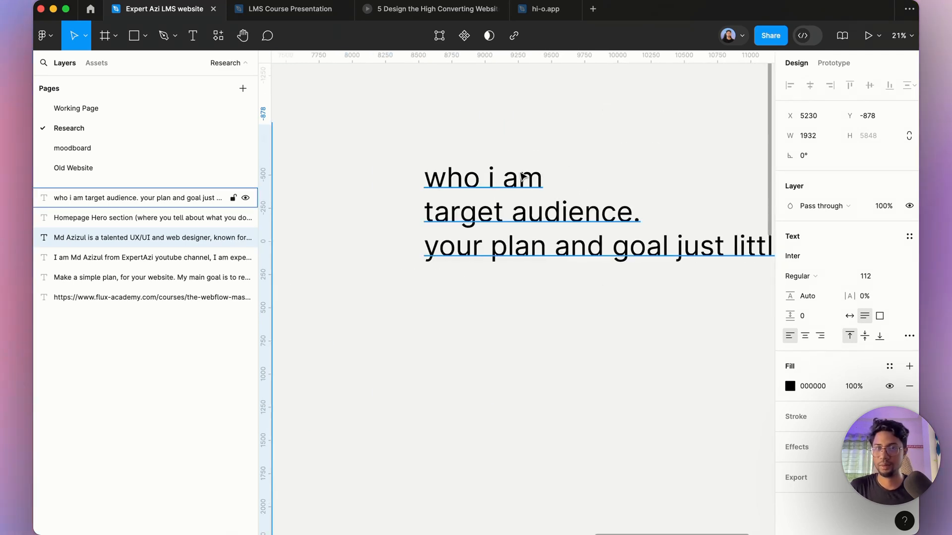
left_click(541, 253)
scroll(464, 272, "down", 3)
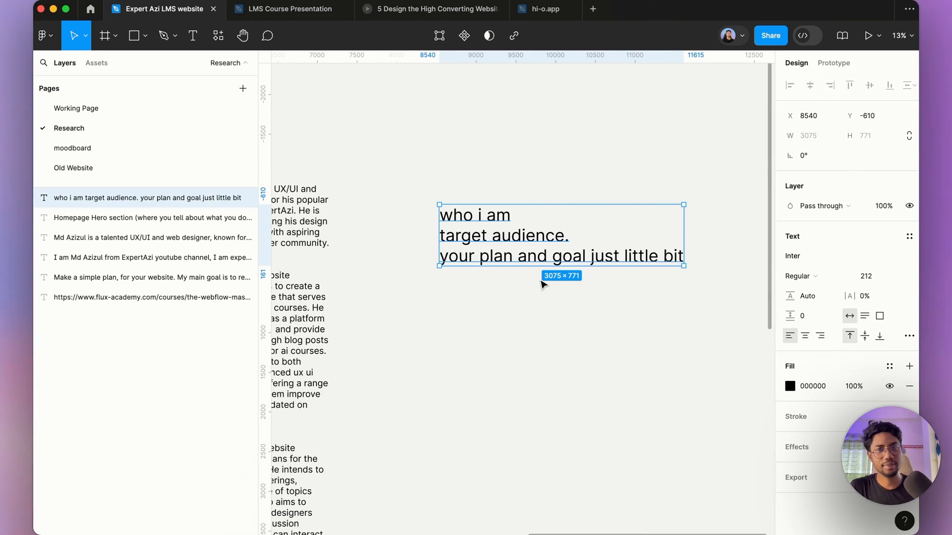
scroll(550, 281, "down", 3)
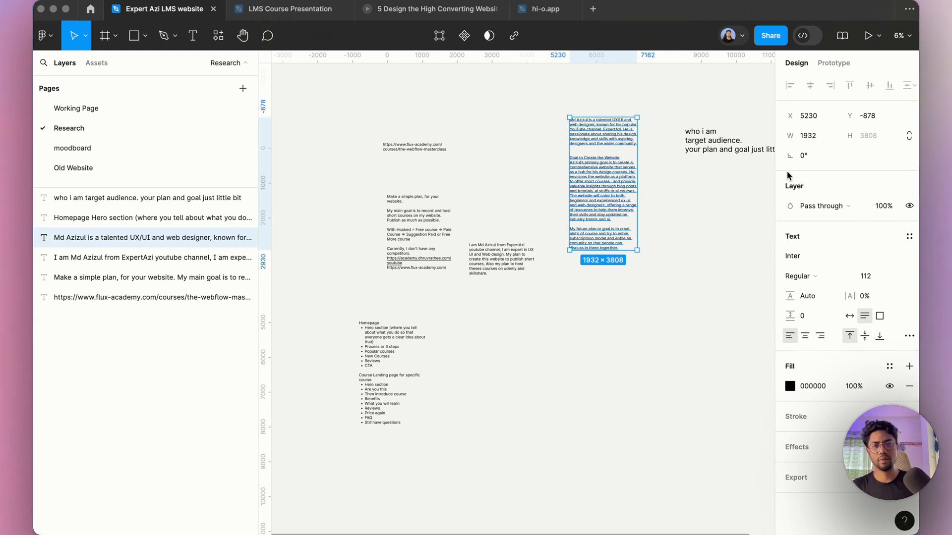
scroll(684, 162, "up", 3)
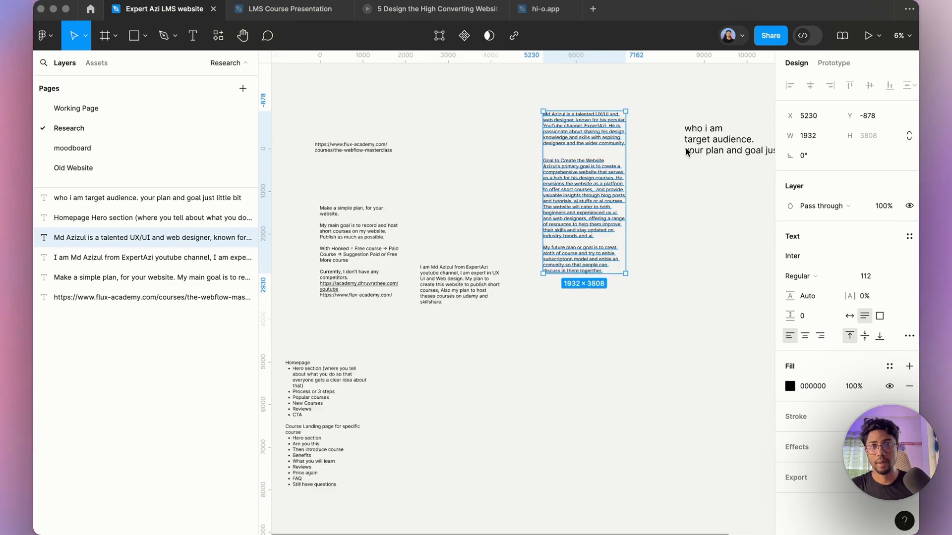
Step: Duplicate the research notes text block and place the copy below the original
left_click(584, 157)
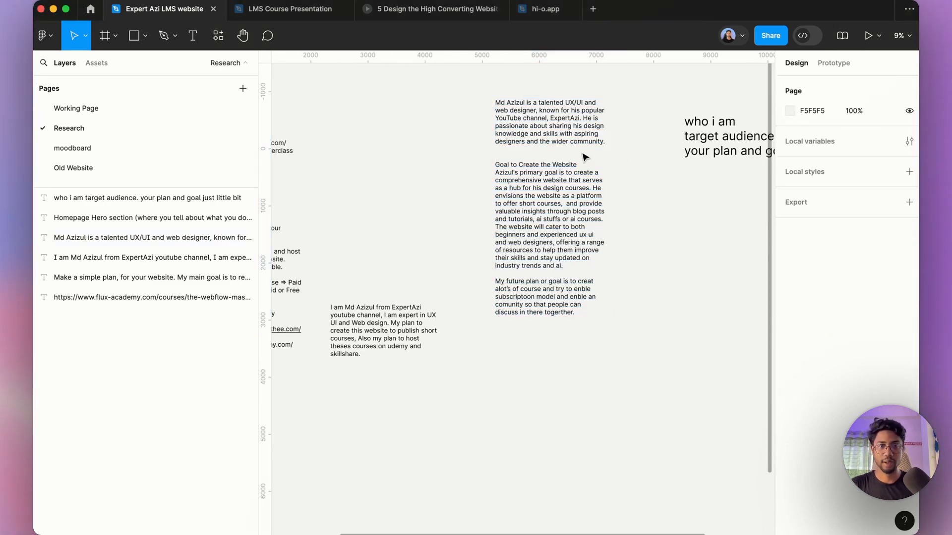
double_click(556, 206)
key("Escape")
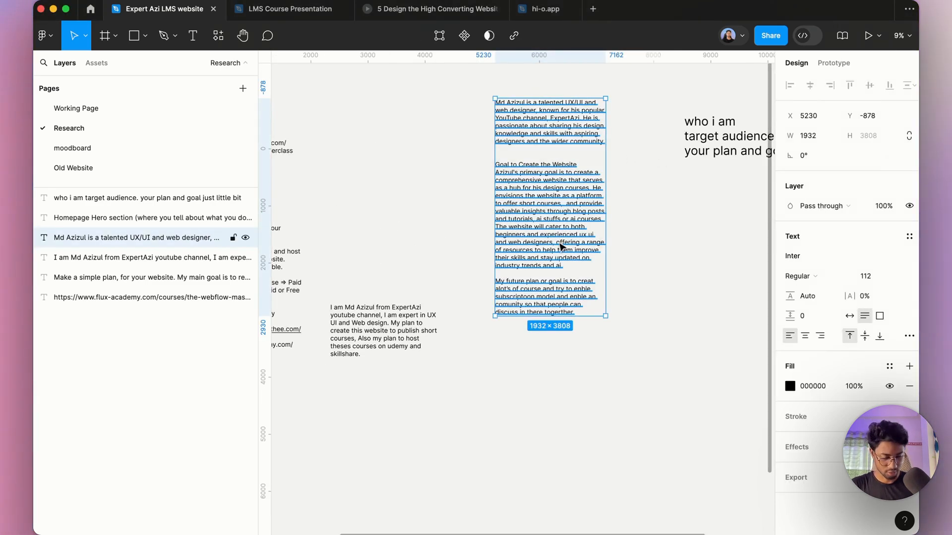
left_click_drag(558, 216, 525, 299)
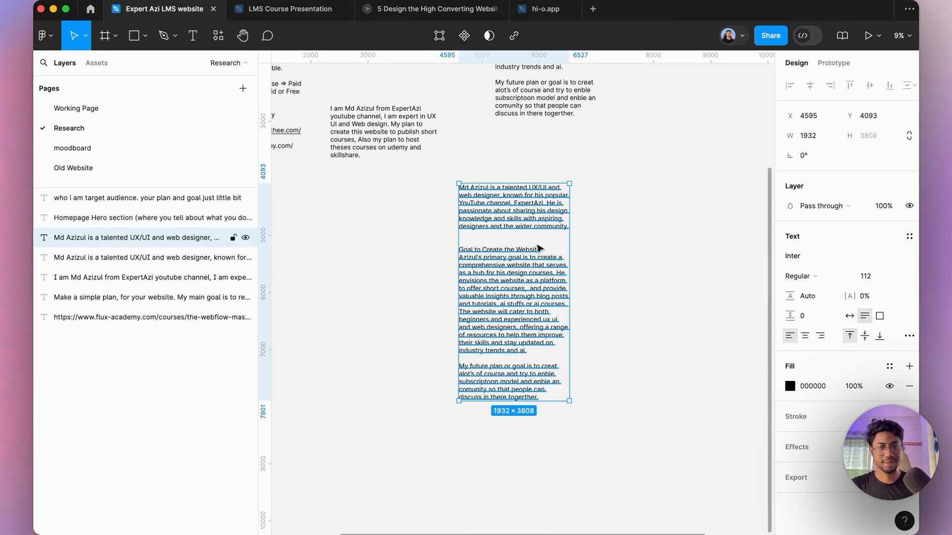
Step: Replace the copy's text with 'Read it' followed by the pasted notes wrapped in quotation marks
scroll(535, 257, "up", 3)
double_click(499, 208)
key("super+c")
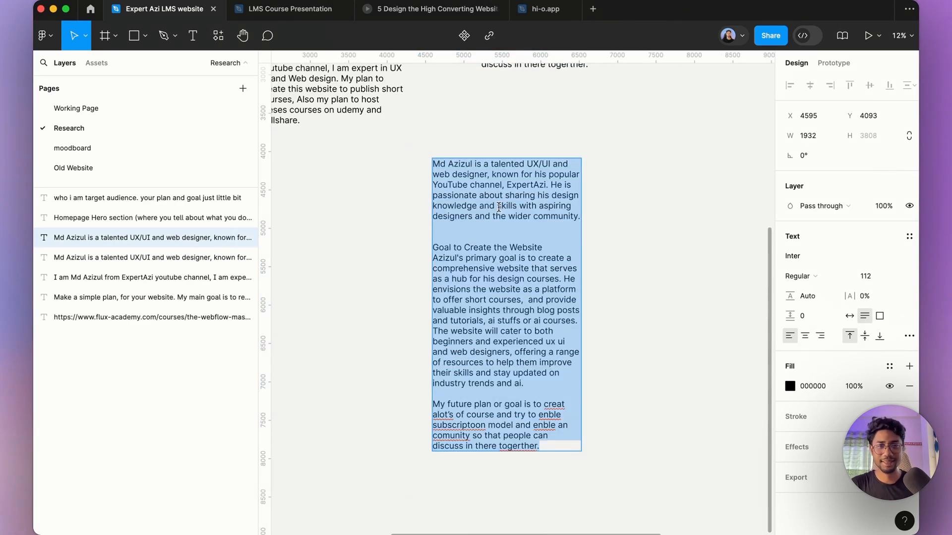
key("BackSpace")
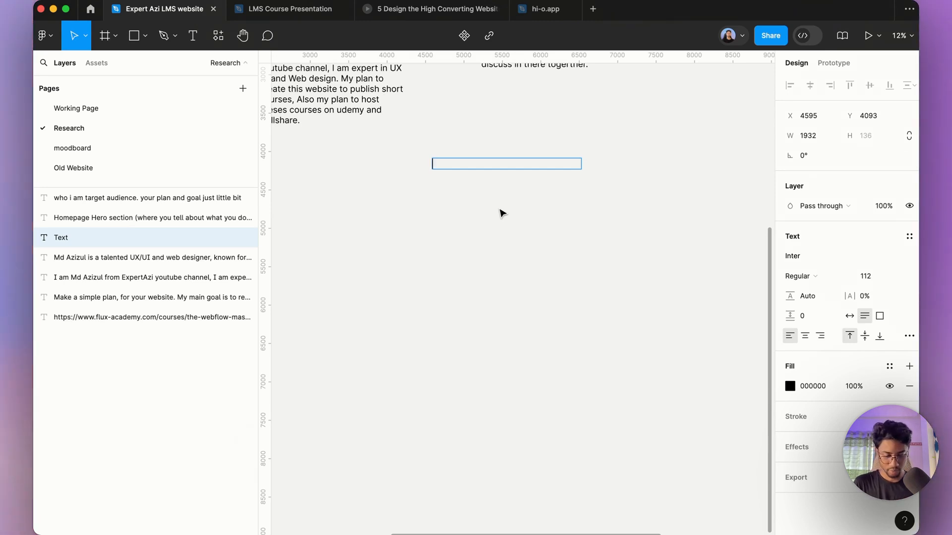
type("Read it")
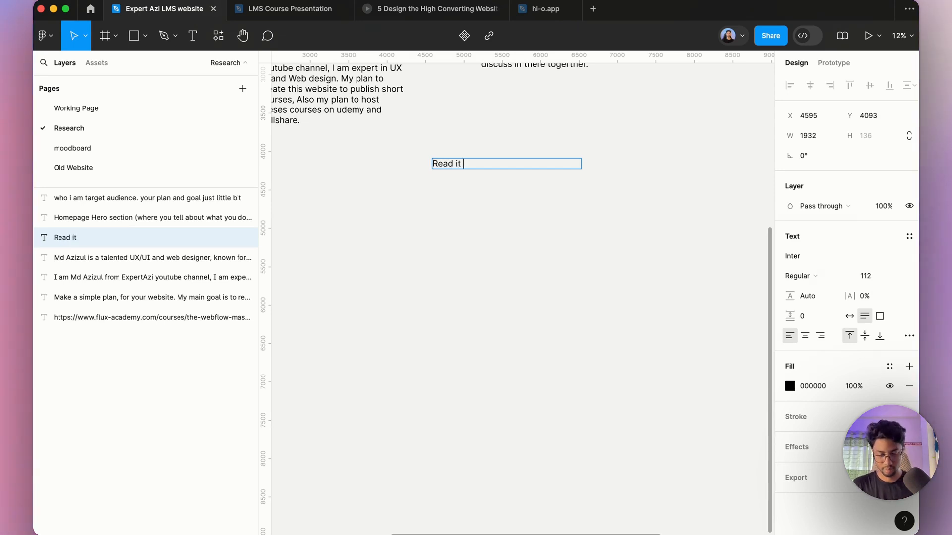
type(" “”")
key("super+v")
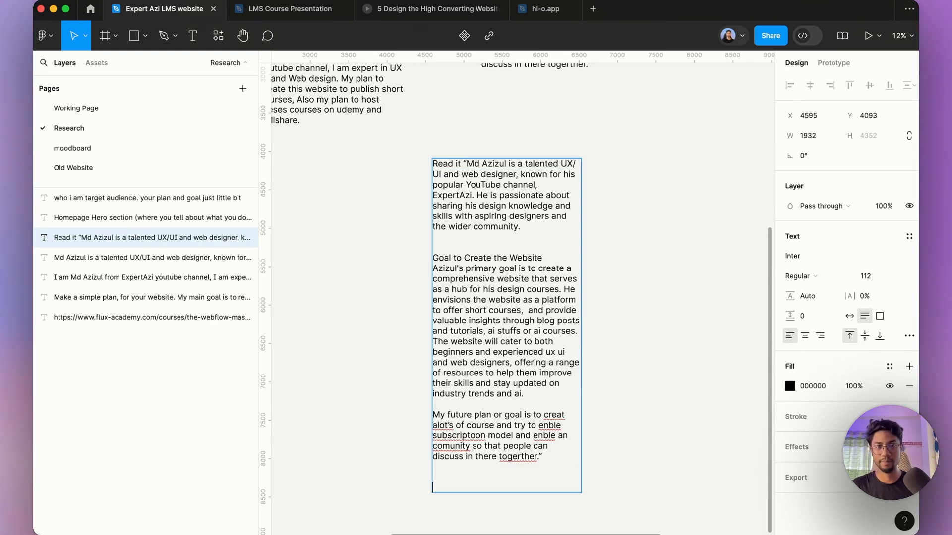
Step: Start a new line after the quoted notes reading 'I like design an website based on this section, write'
scroll(502, 217, "down", 5)
scroll(368, 214, "up", 5)
left_click(382, 280)
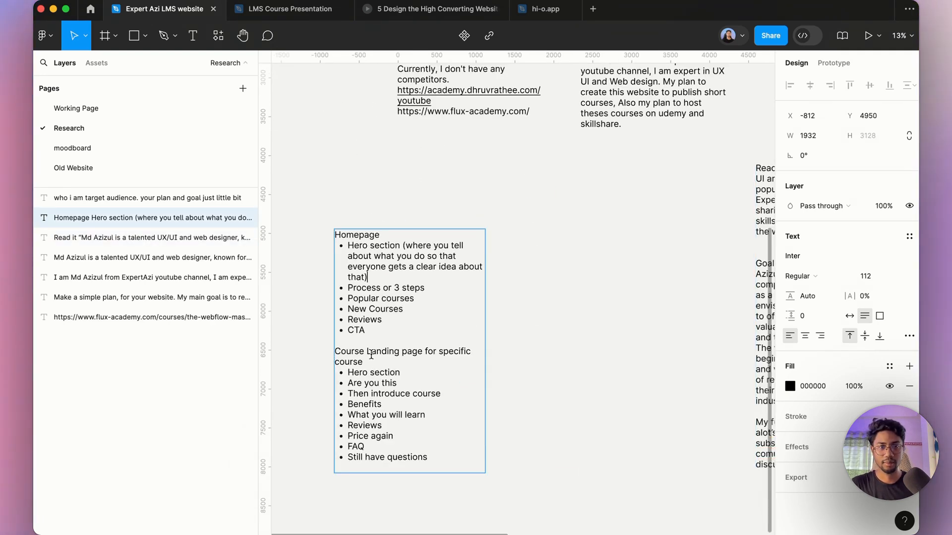
scroll(370, 354, "down", 5)
scroll(557, 348, "up", 5)
left_click(532, 330)
type("I l")
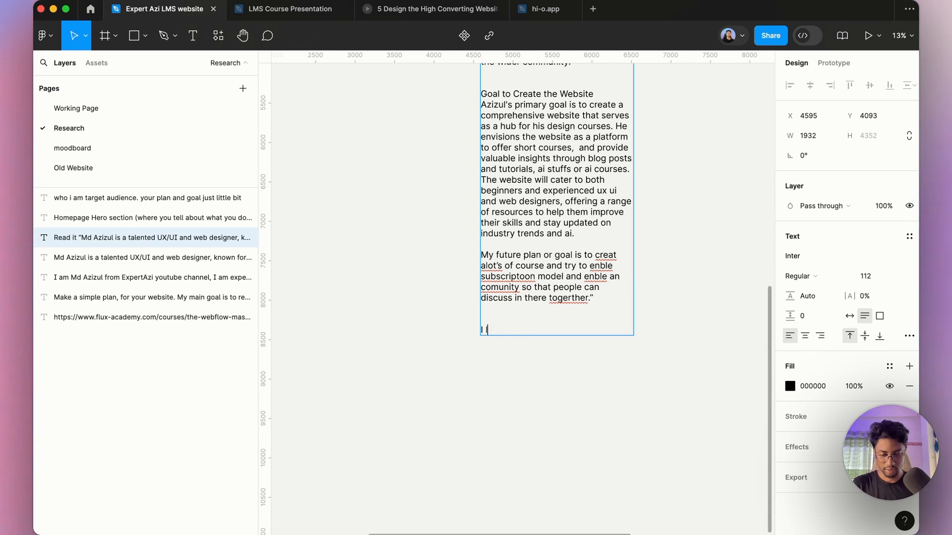
type("ike design an website")
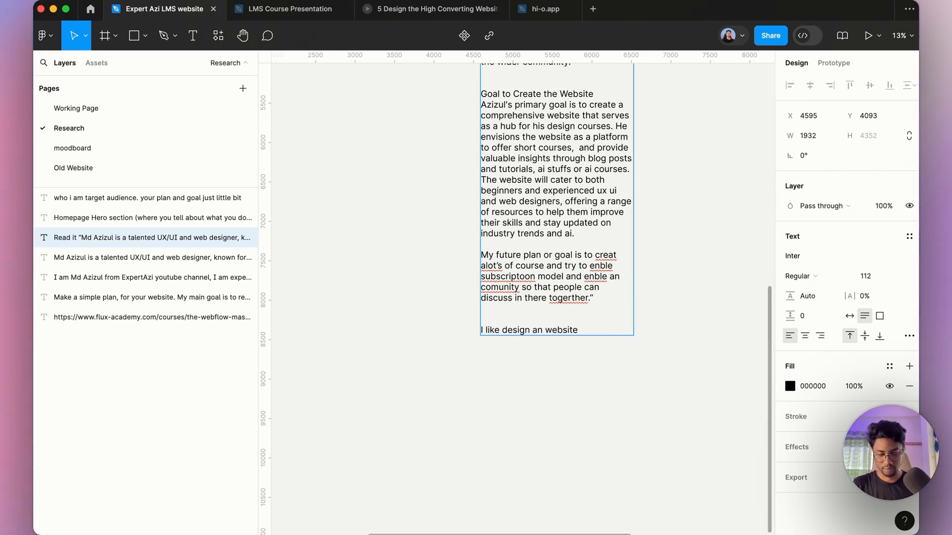
type(" based on this sec")
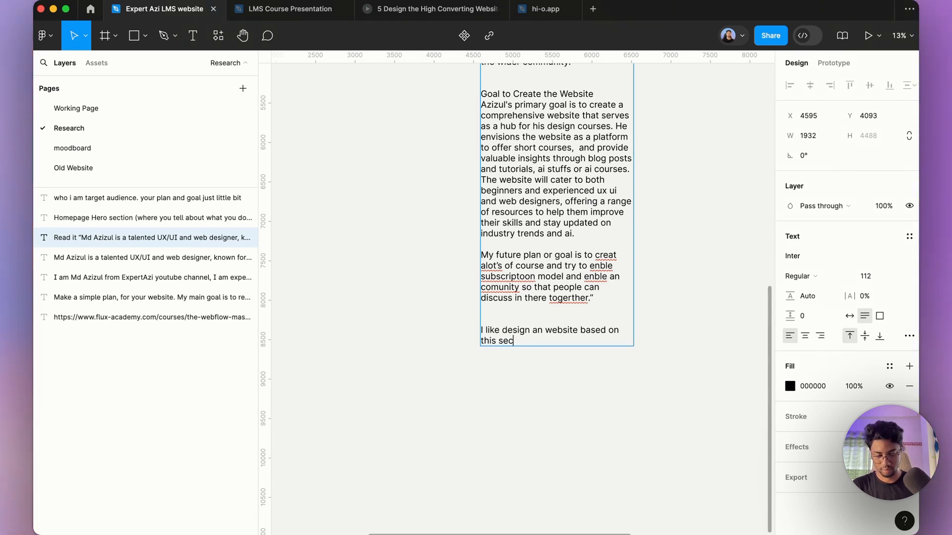
type("tion,")
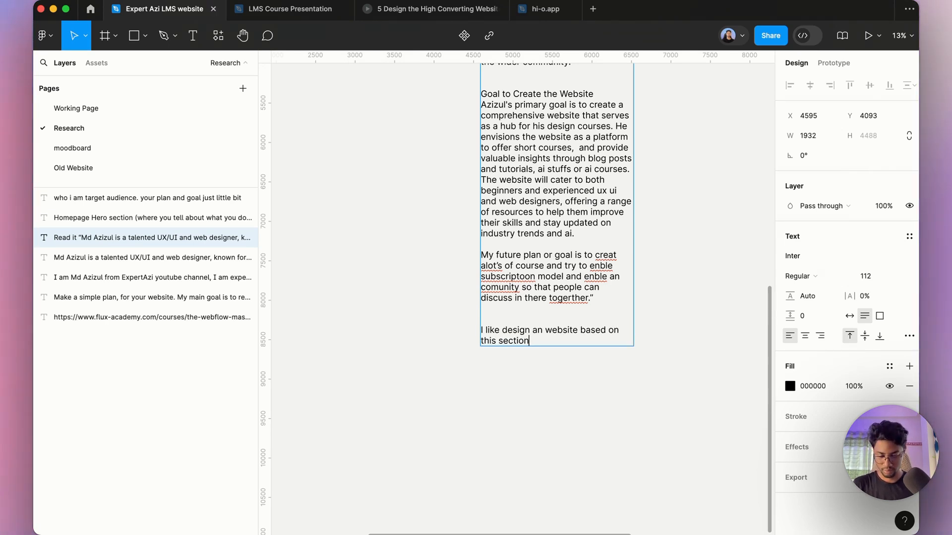
key("BackSpace")
type(", write")
type(" o")
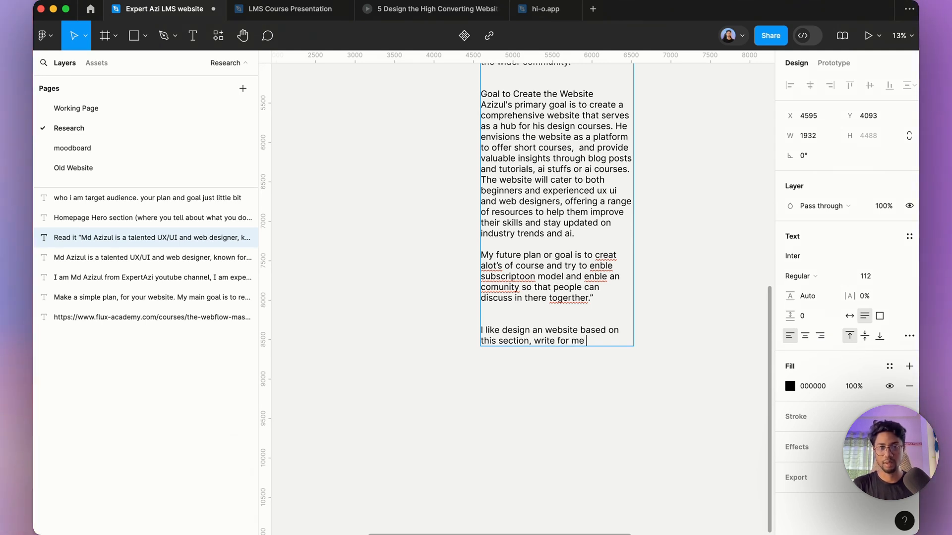
type("r me an SEO friend")
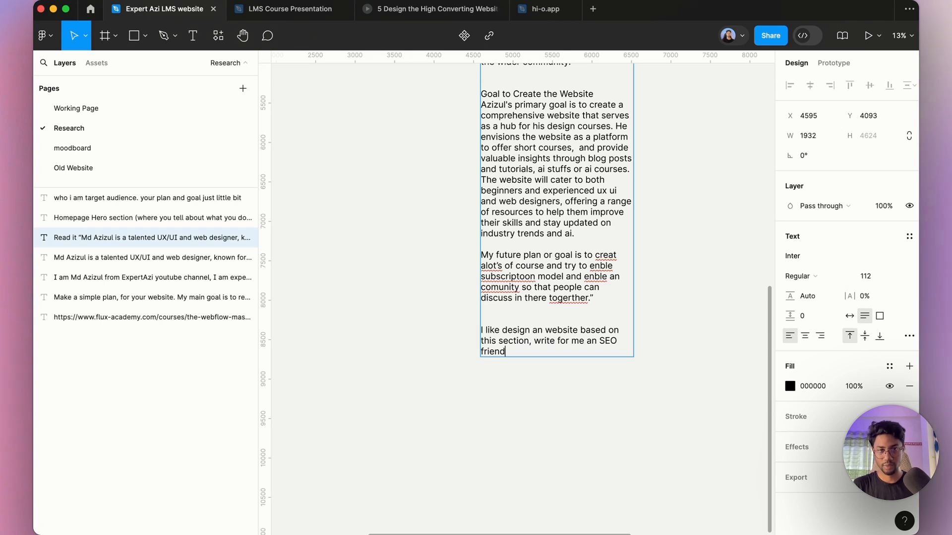
type(";u")
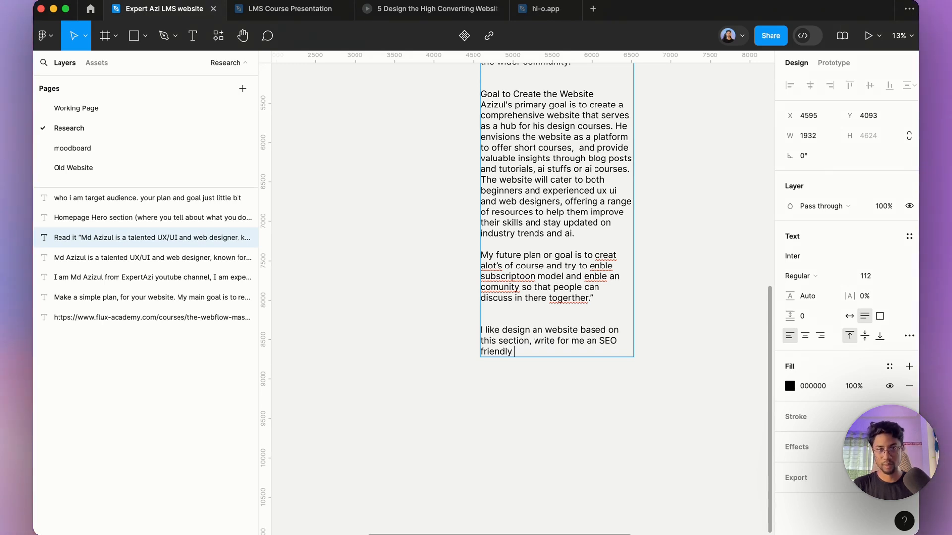
type(" content fo")
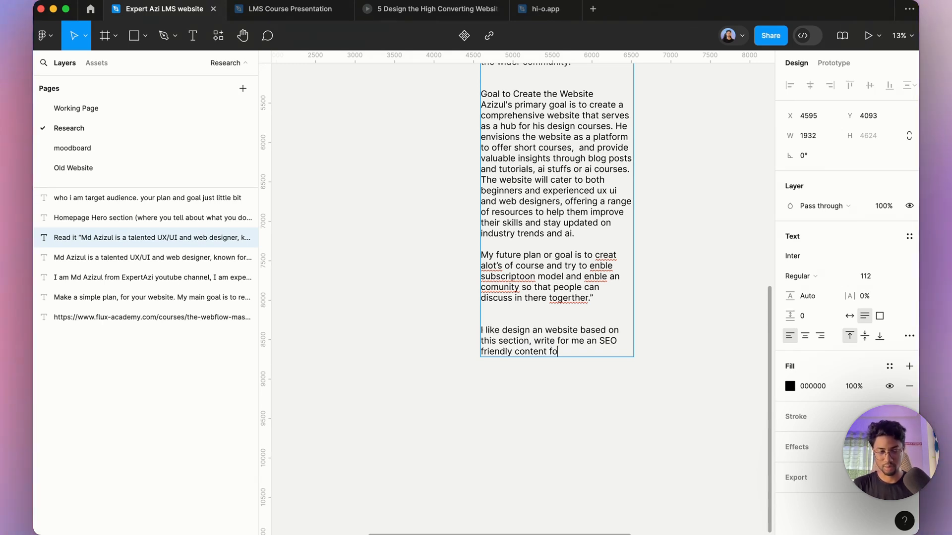
type("r each secti")
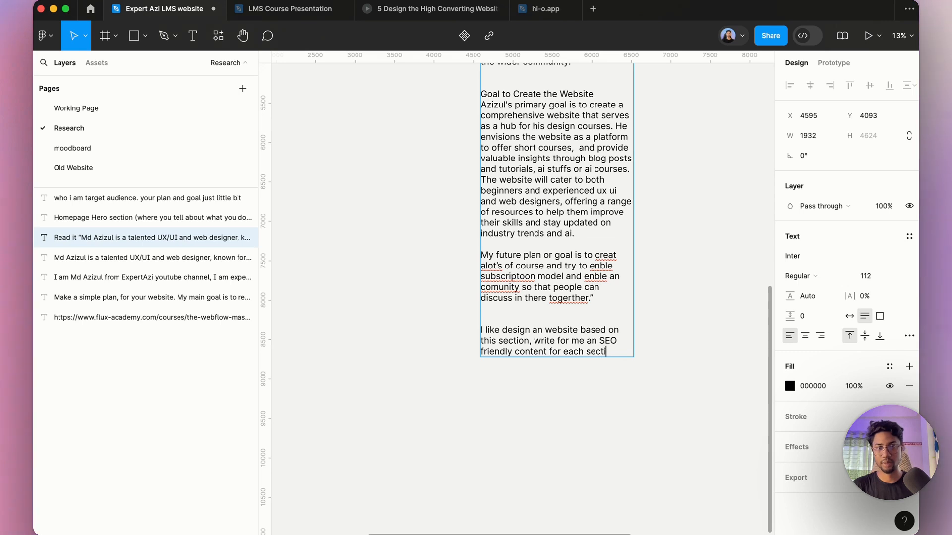
type("on \"\"")
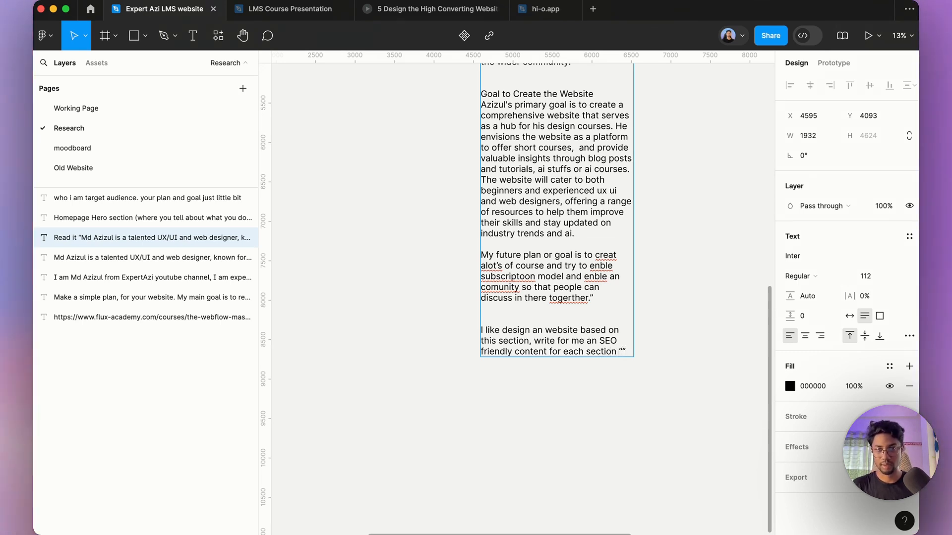
type(". Below is")
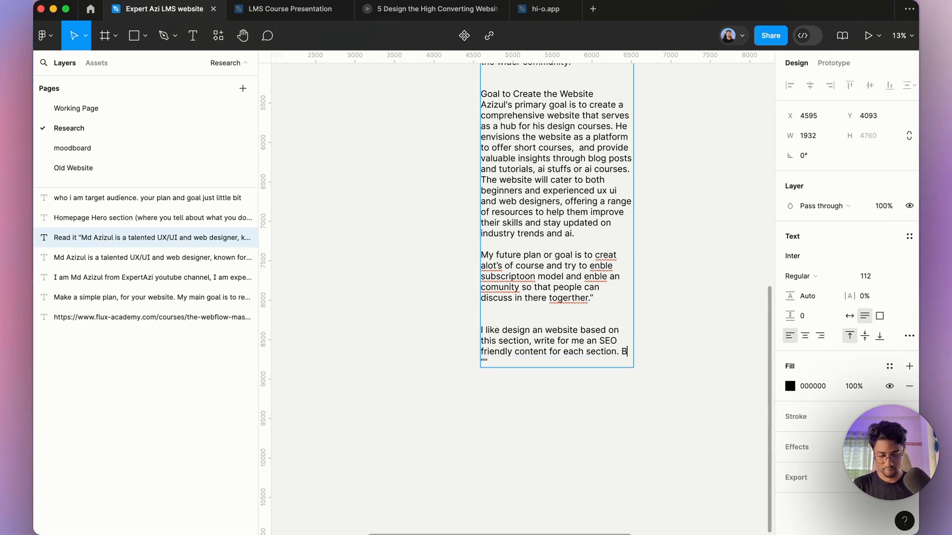
type(" the se")
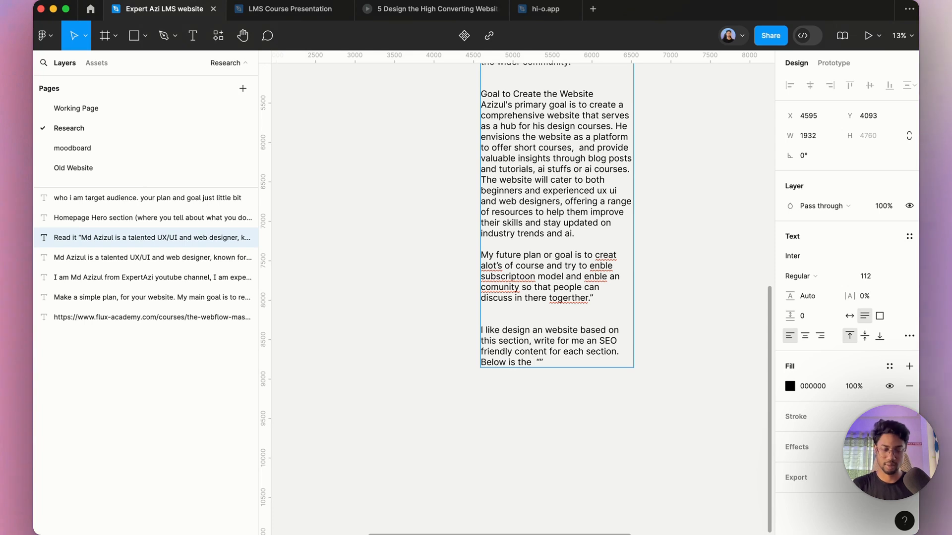
type("ction ")
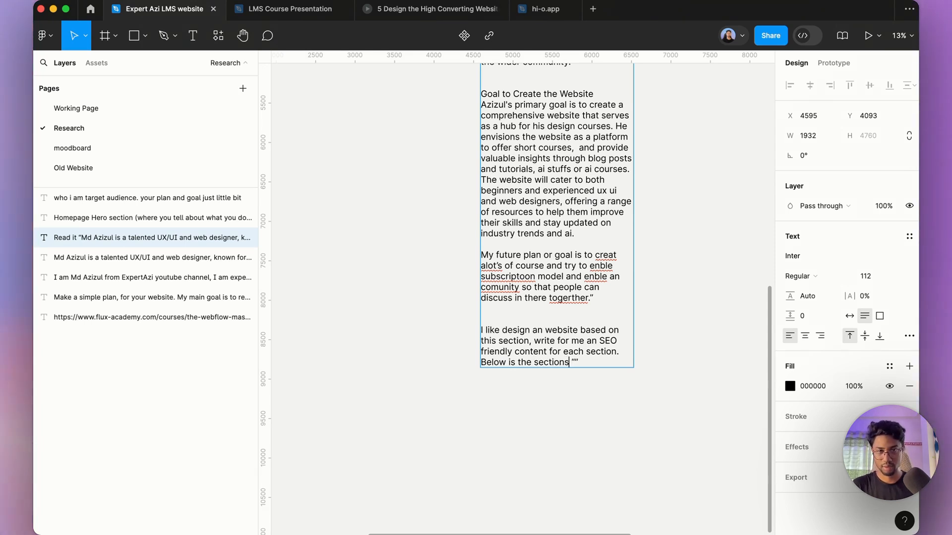
type("s list for the h")
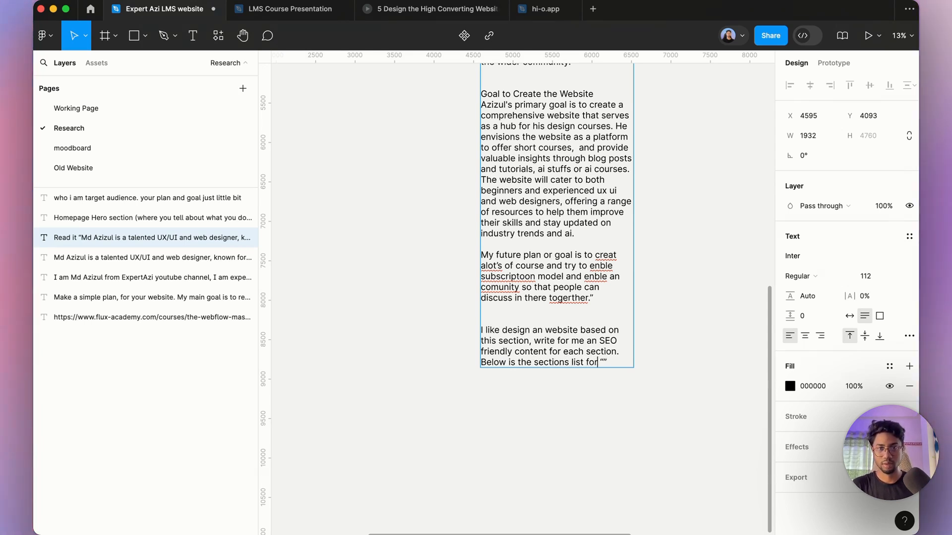
type("omepage")
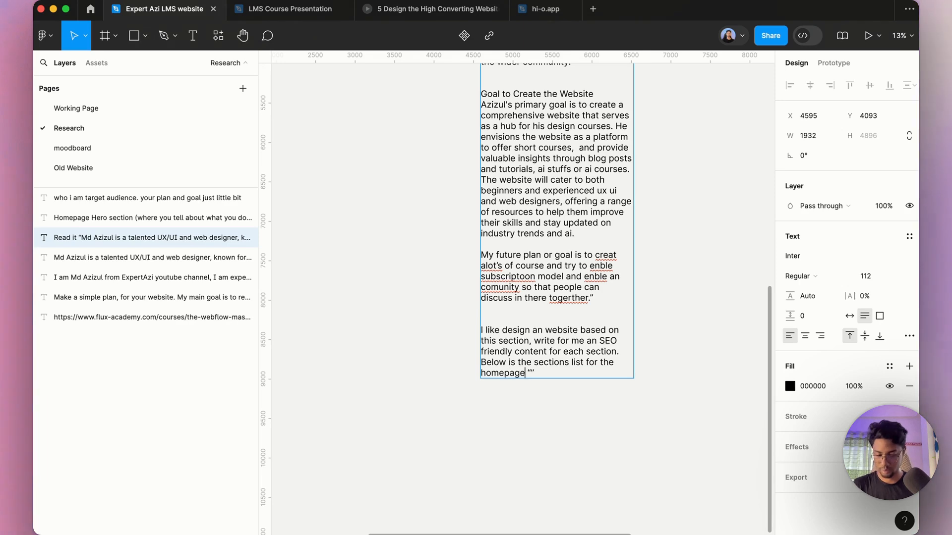
Step: Insert '. Below is the sections list for the homepage' before the quotes and add two line breaks between them
key("Return")
key("Return")
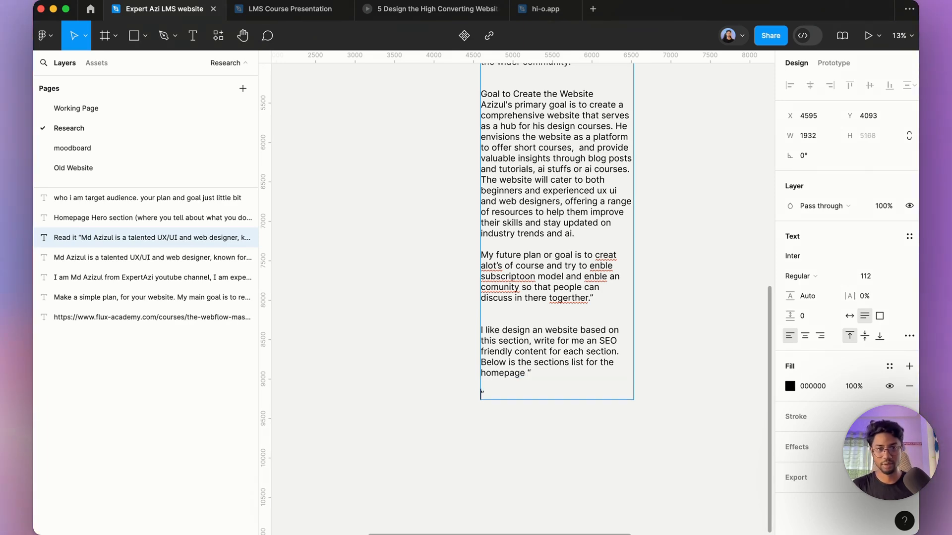
Step: Paste the homepage section list between the quotation marks of the prompt
scroll(551, 278, "down", 5)
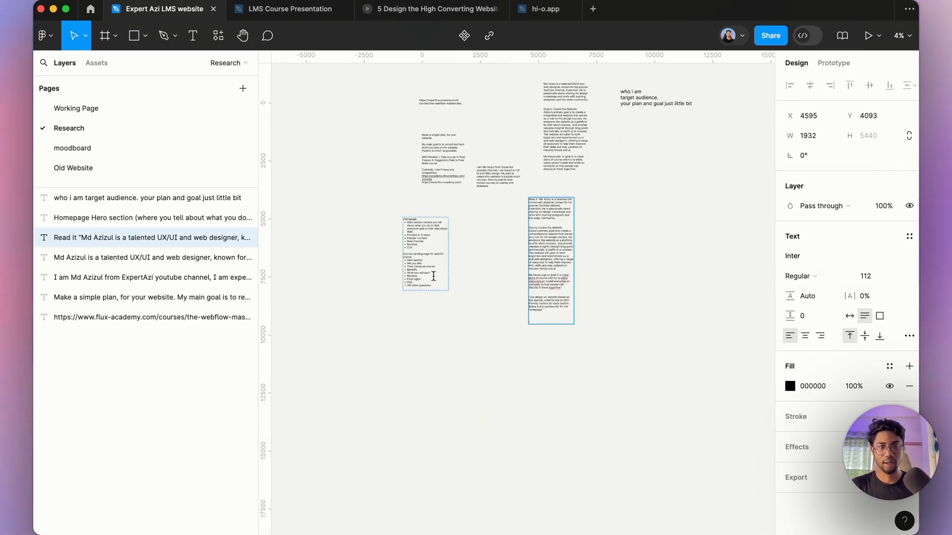
scroll(427, 270, "up", 5)
left_click_drag(401, 209, 353, 114)
key("super+c")
scroll(516, 289, "down", 5)
scroll(412, 294, "up", 5)
double_click(412, 294)
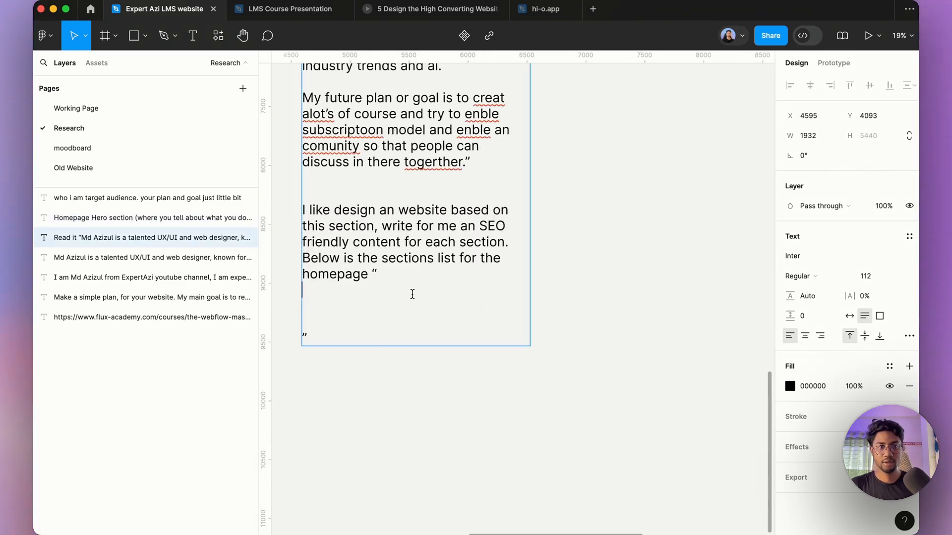
key("super+v")
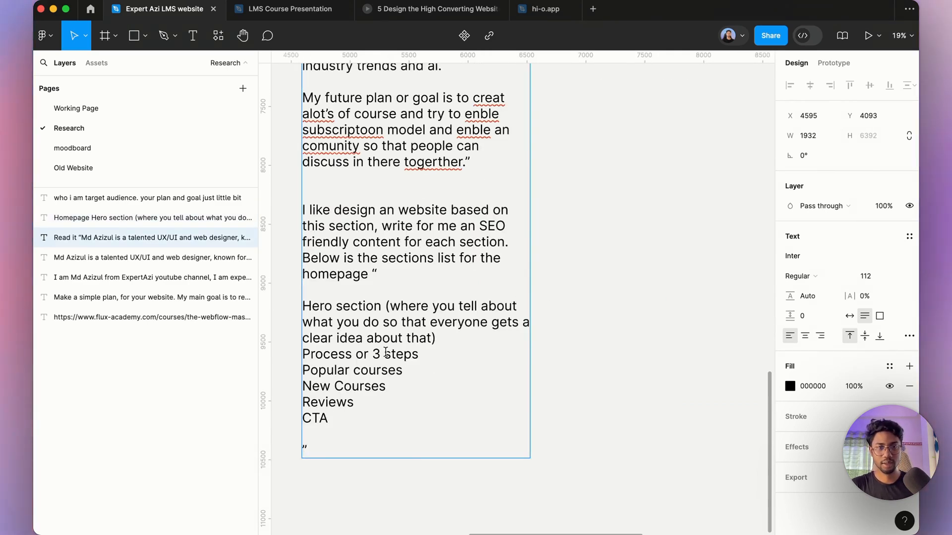
Step: Prefix the Hero section, Process or 3 steps and Popular courses lines with hyphens to make list items
left_click(304, 305)
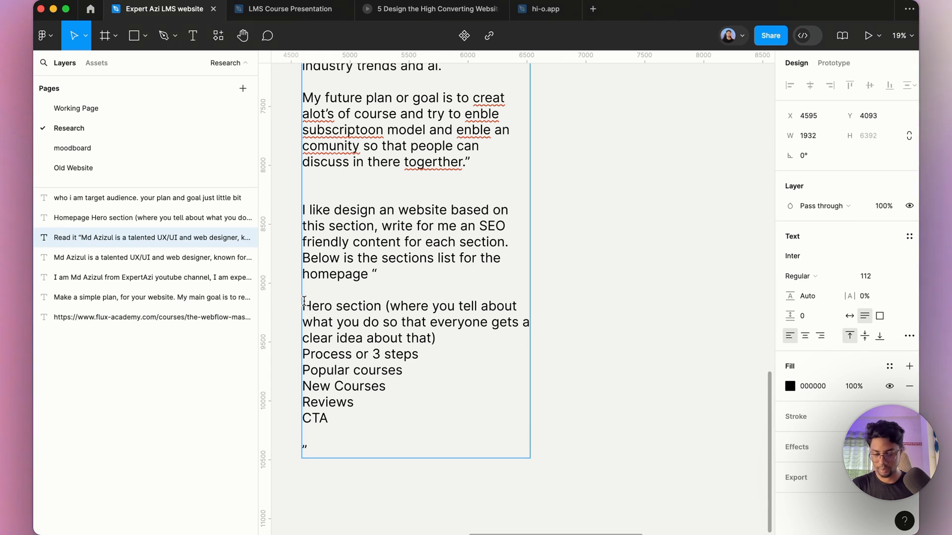
type("-")
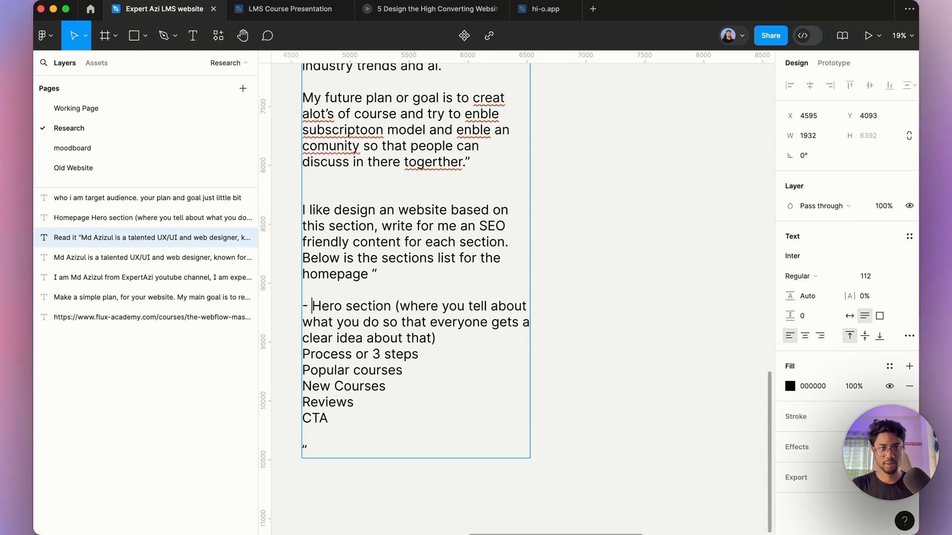
left_click(303, 352)
type("-")
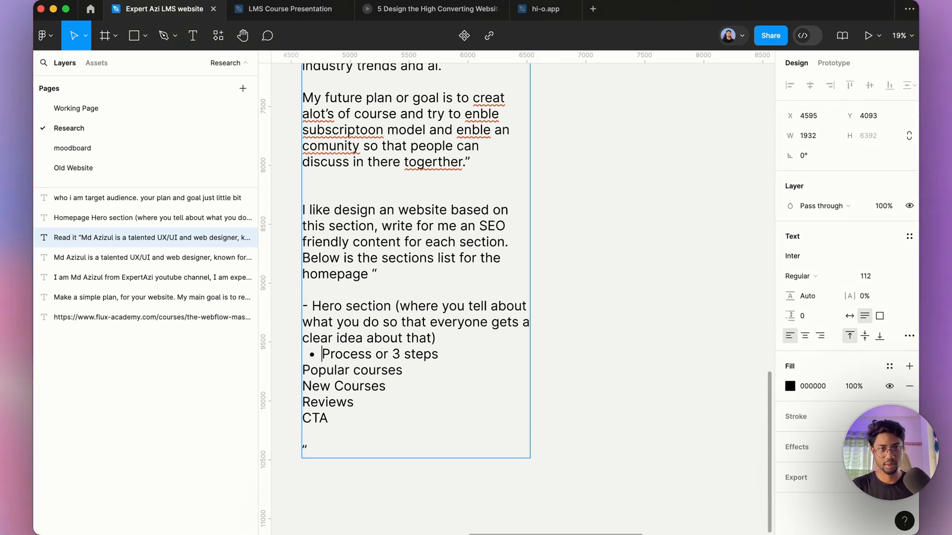
left_click(303, 367)
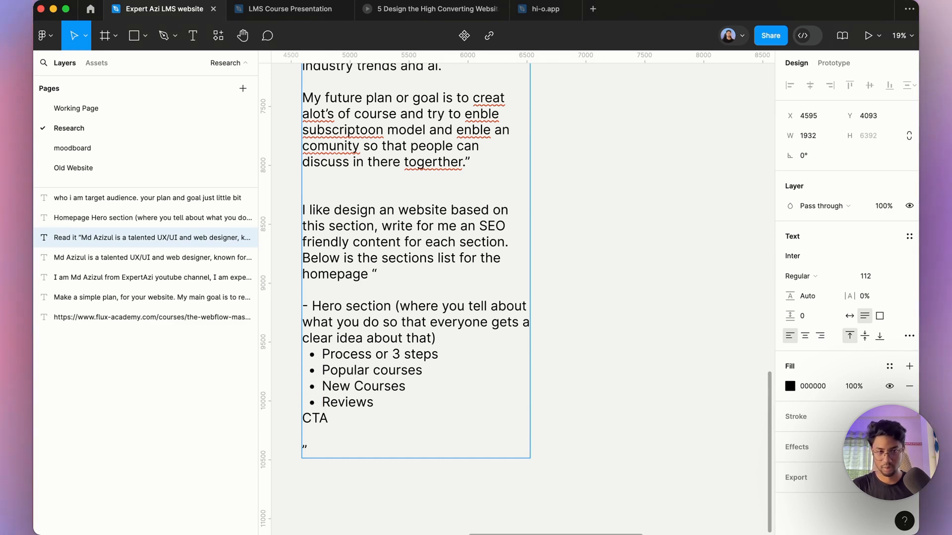
type("-")
Step: Copy the whole prompt text and paste it into the prompt box of the Gemini chat in the browser
key("super+a")
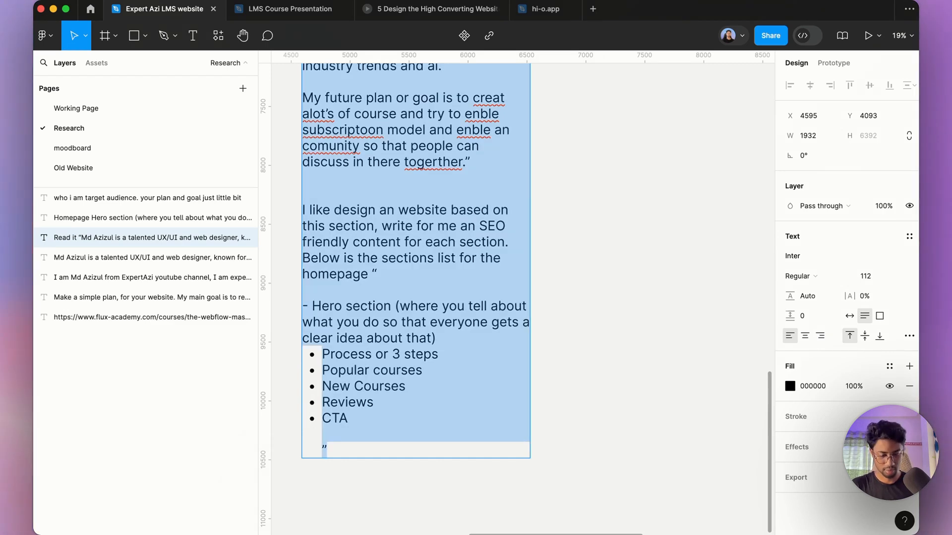
left_click(361, 516)
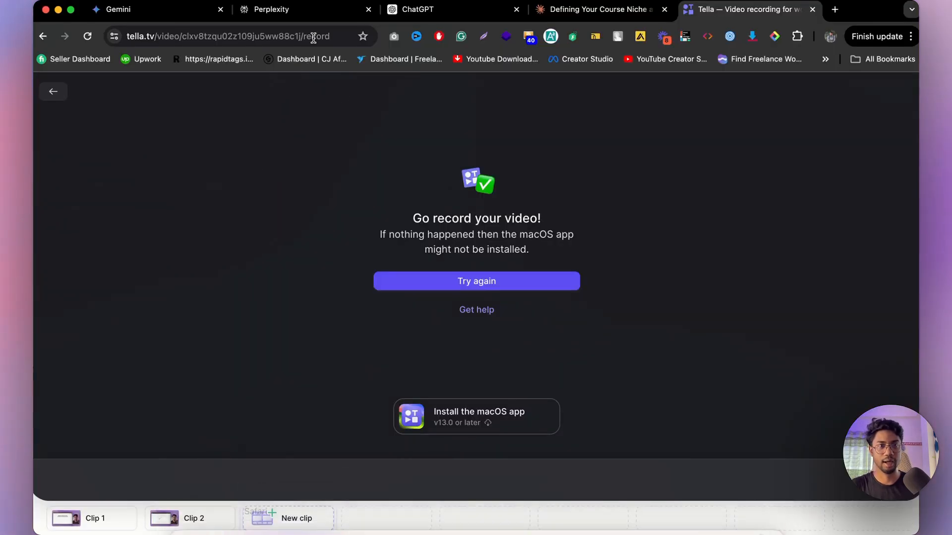
left_click(163, 14)
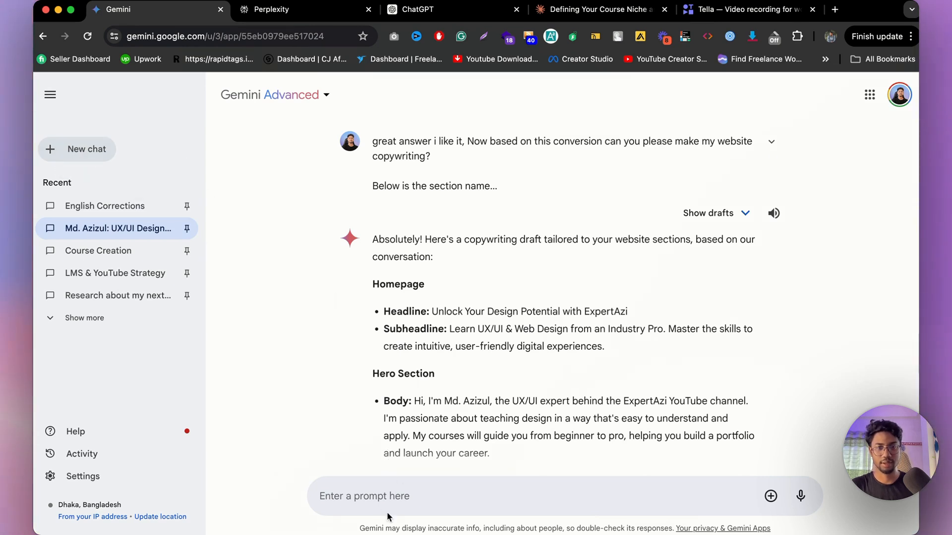
left_click(409, 494)
key("super+v")
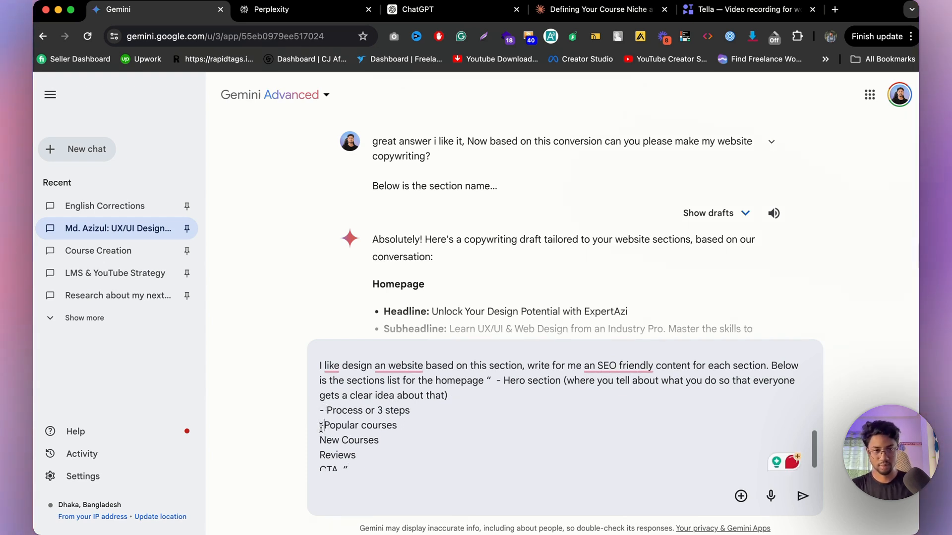
Step: Prefix the Popular courses and New Courses lines of the prompt with hyphens
left_click(321, 427)
type("-")
left_click(320, 441)
type("-")
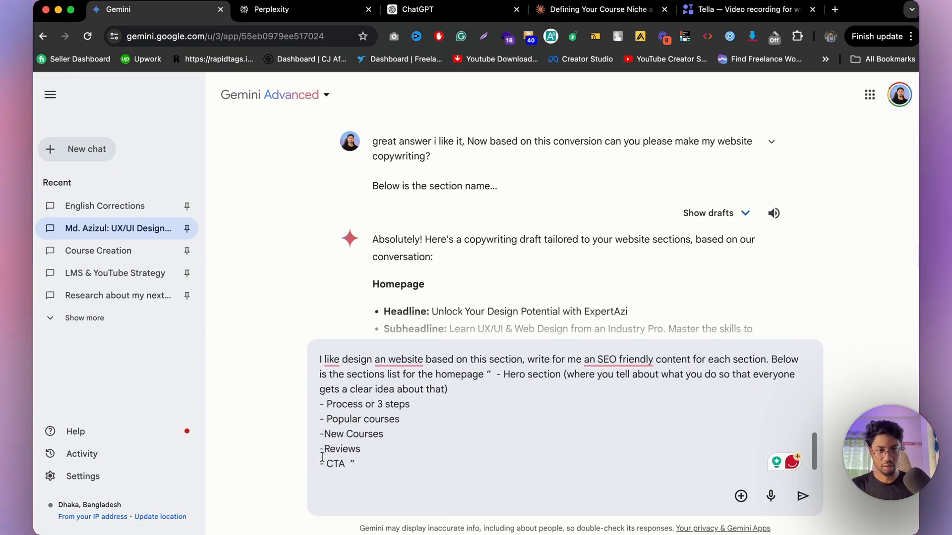
Step: Copy the whole prompt and submit it to Gemini
key("super+a")
key("super+c")
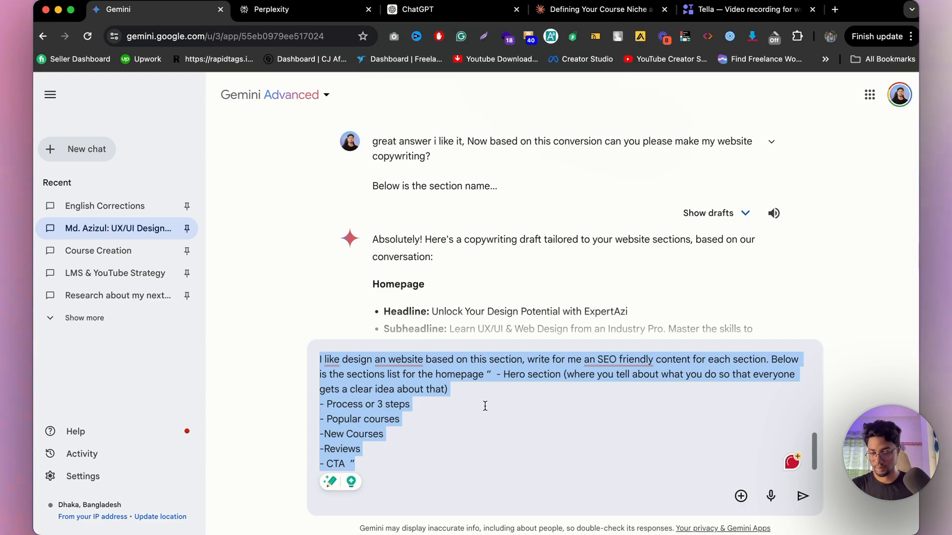
key("Return")
Step: Switch to Perplexity, paste the prompt into the ask box, turn on Pro and submit it
key("ctrl+Tab")
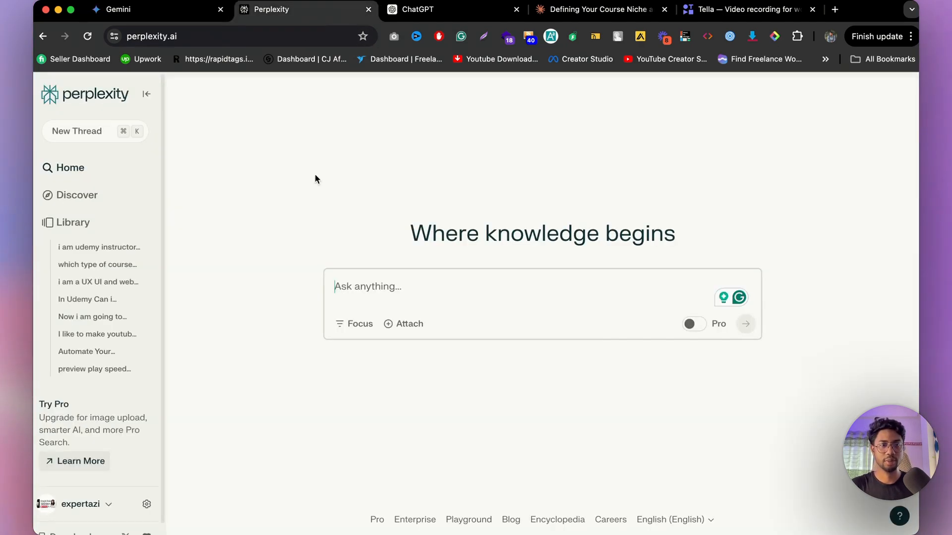
left_click(575, 286)
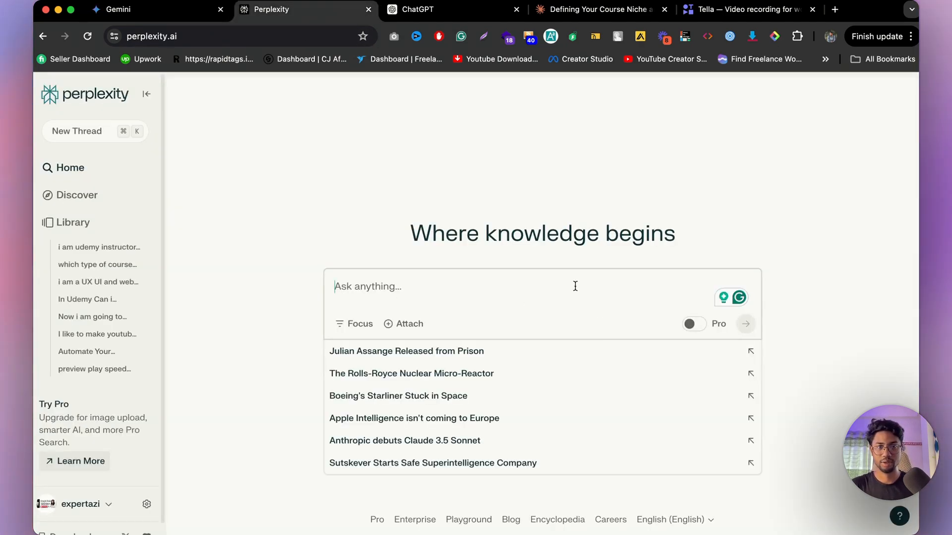
key("super+v")
left_click(694, 412)
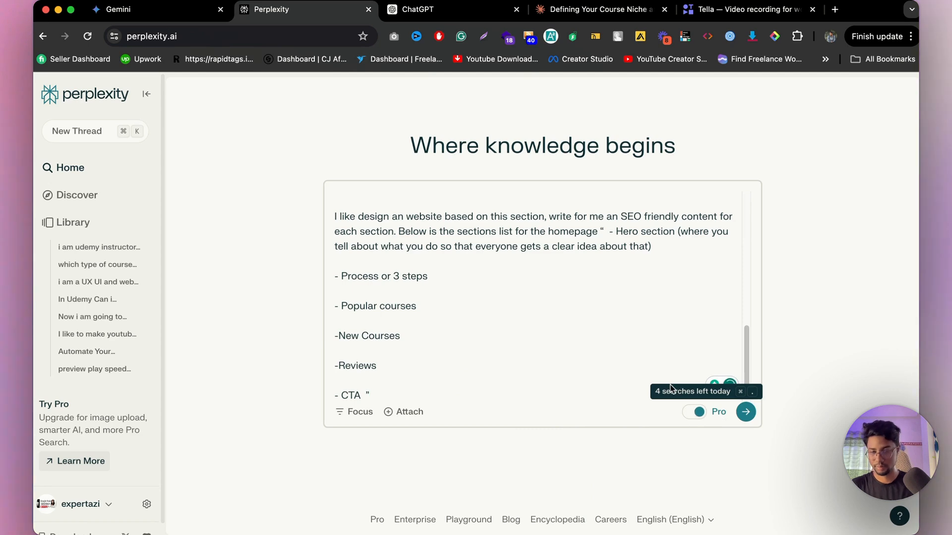
left_click(745, 414)
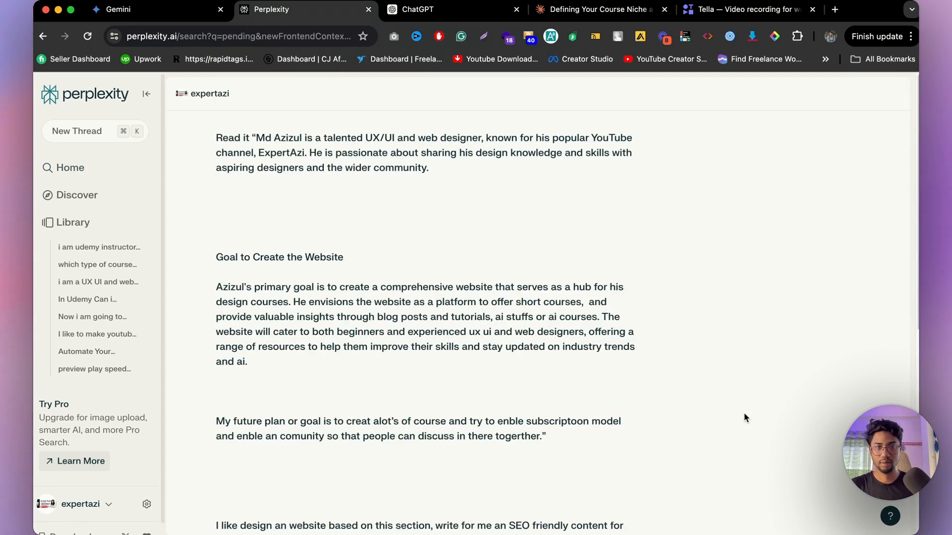
Step: Switch to ChatGPT, paste the same prompt into the message box and send it
left_click(495, 19)
left_click(612, 412)
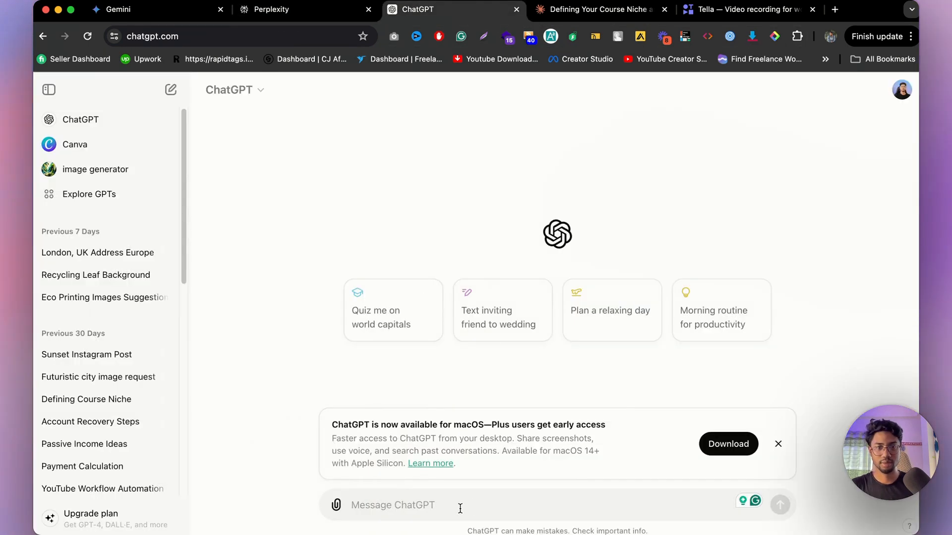
key("super+v")
key("Return")
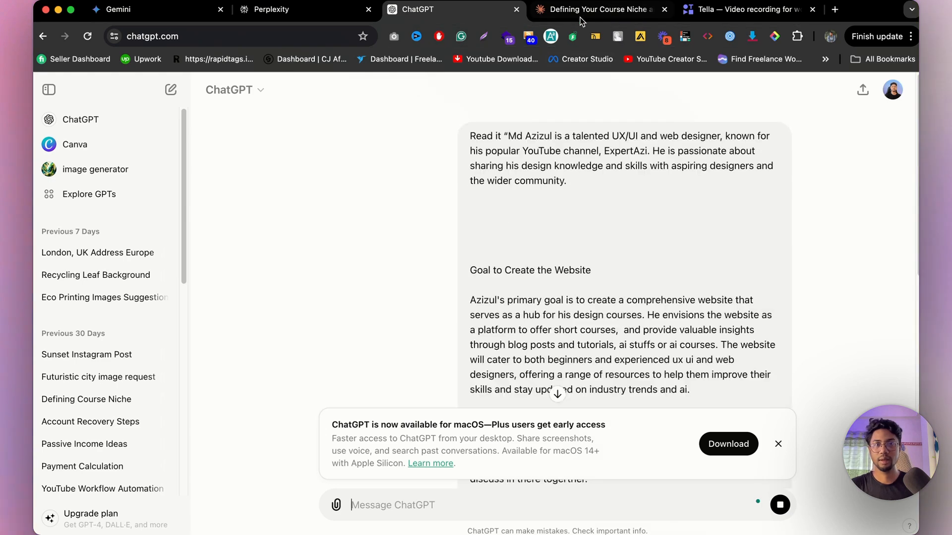
Step: Switch to Claude, start a new chat, paste the prompt and send it
left_click(581, 15)
scroll(177, 153, "up", 15)
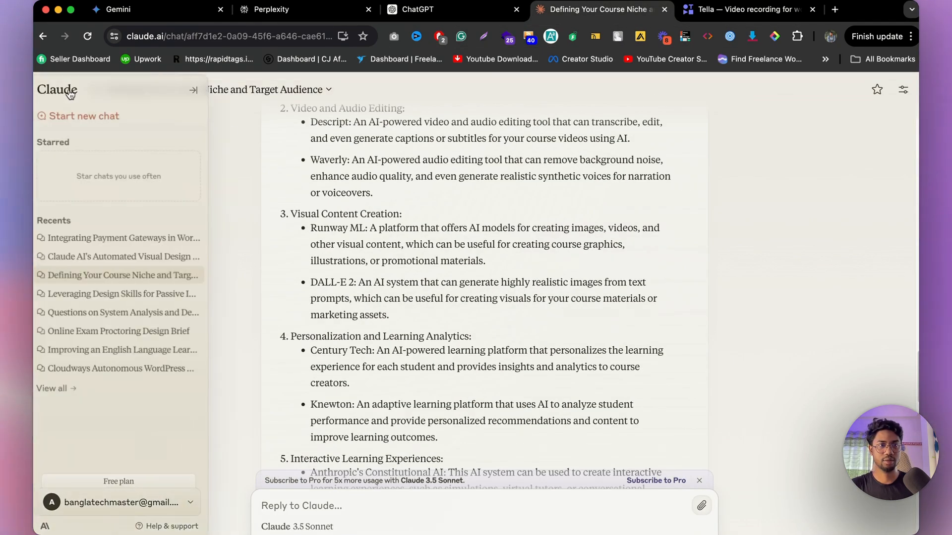
left_click(70, 94)
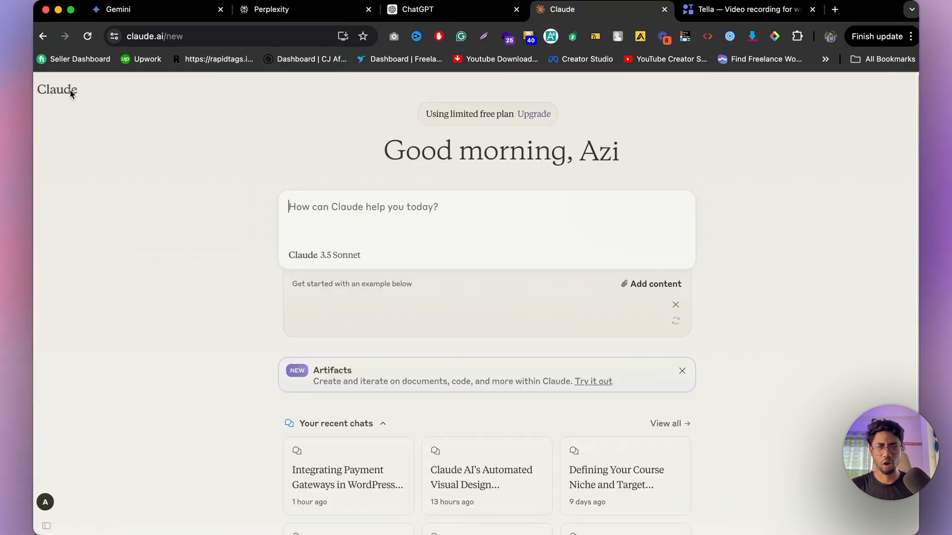
key("super+v")
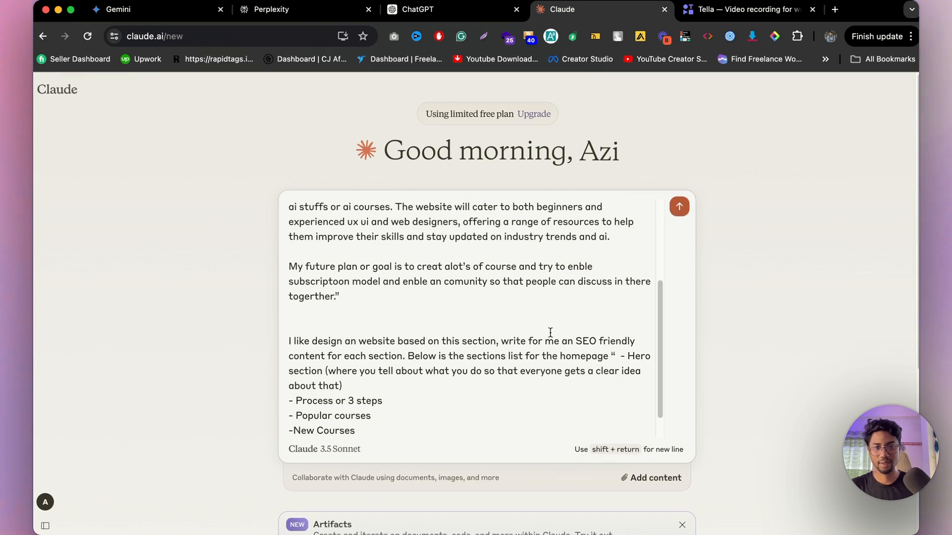
key("Return")
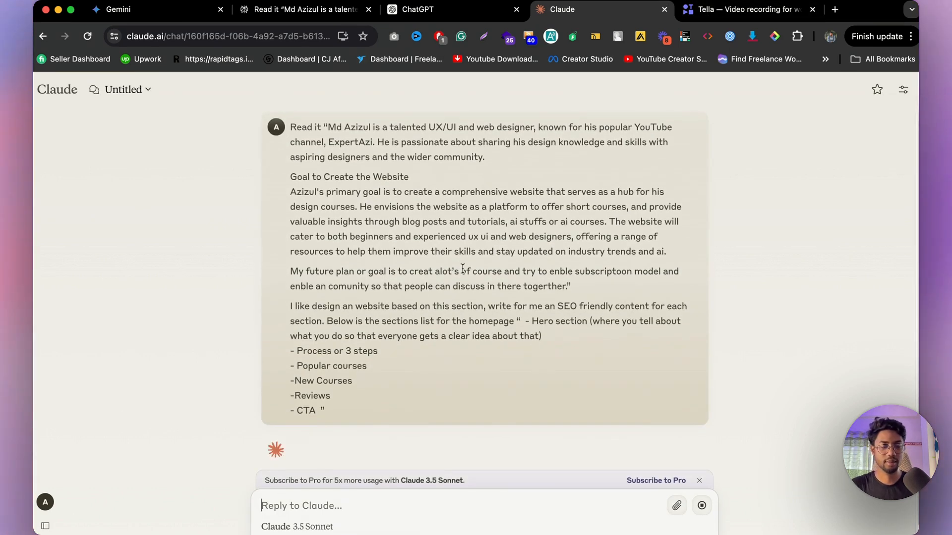
Step: Review the SEO homepage copy generated by Gemini and Perplexity
left_click(160, 9)
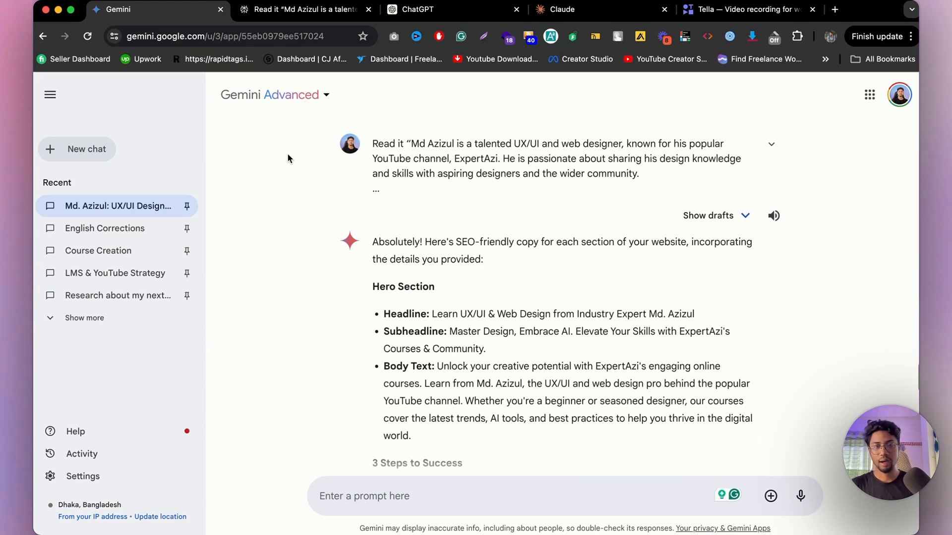
left_click(301, 10)
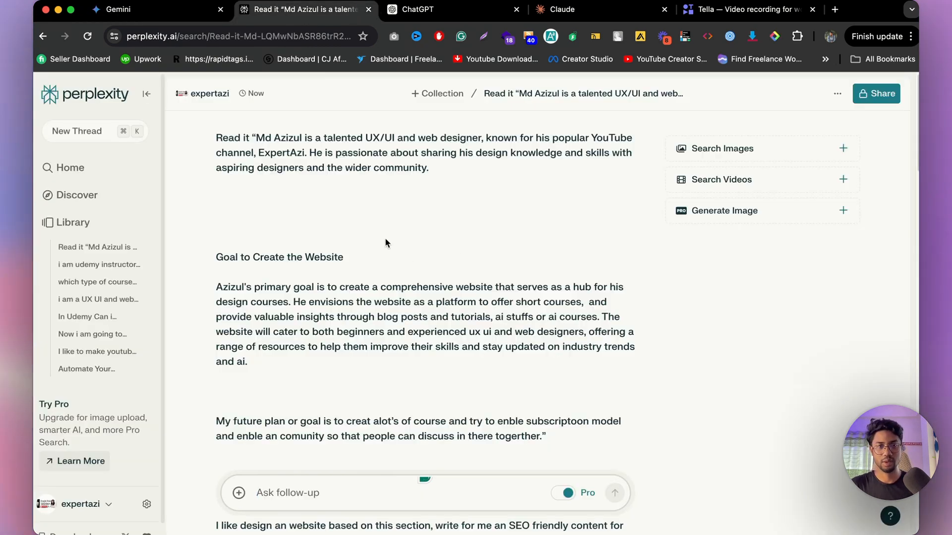
scroll(385, 243, "down", 10)
scroll(389, 248, "down", 4)
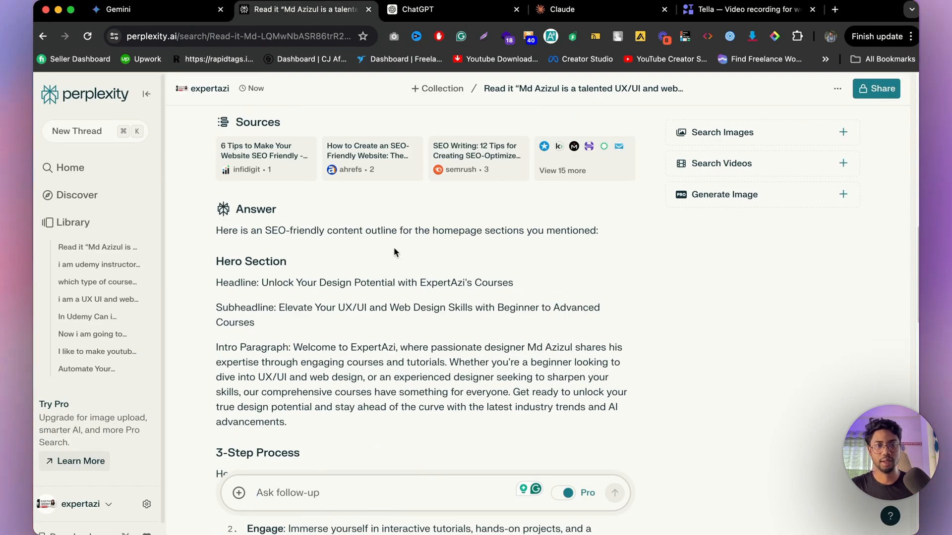
scroll(394, 250, "down", 1)
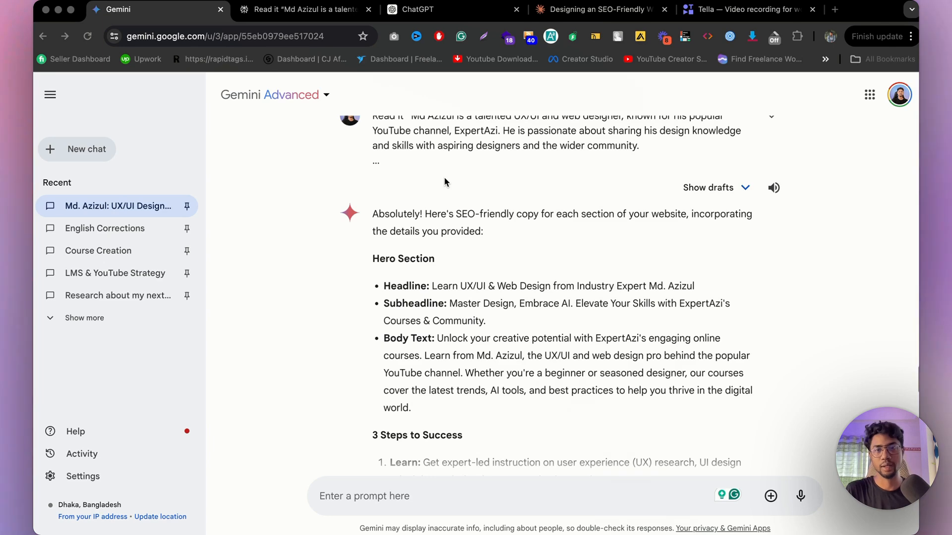
Step: Switch to Figma and open the Working Page of the Expert Azi LMS website file
mouse_move(435, 510)
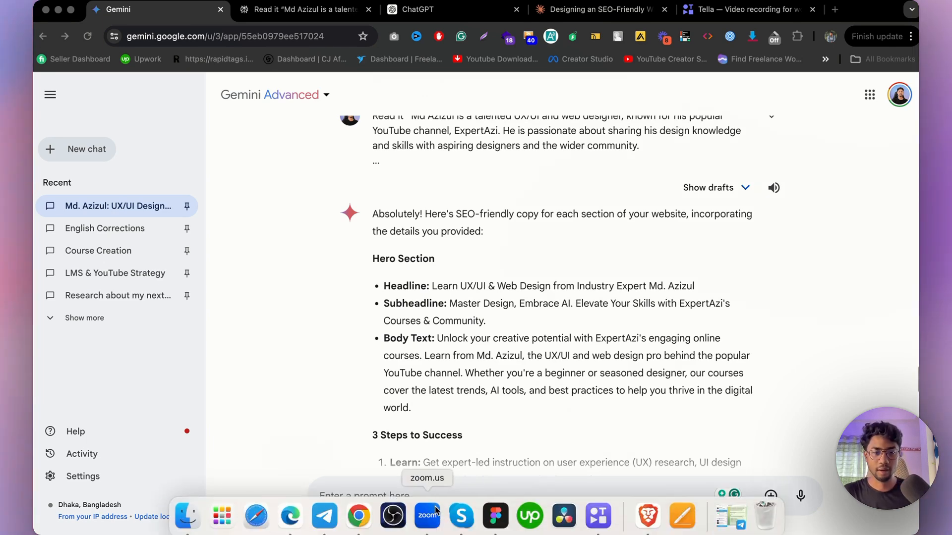
left_click(496, 516)
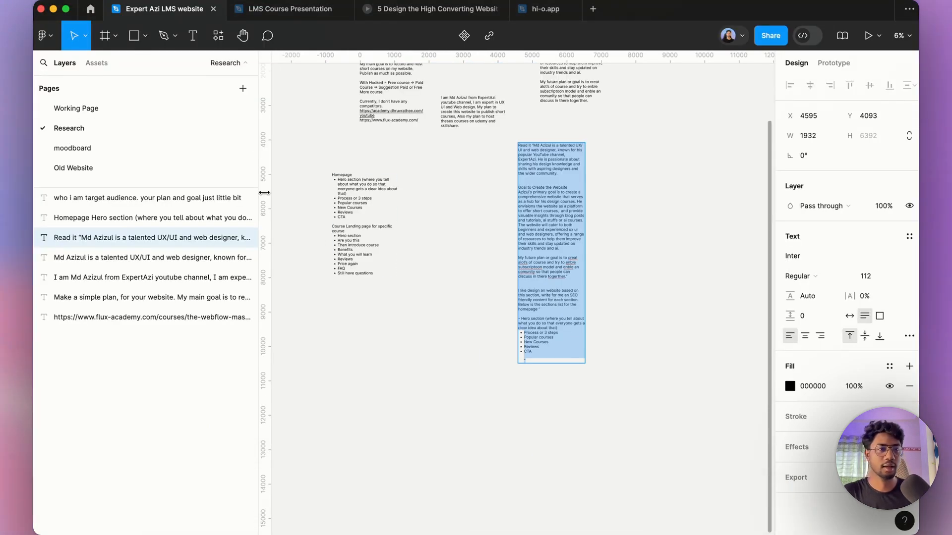
left_click(133, 109)
scroll(427, 242, "up", 5)
scroll(511, 244, "down", 2)
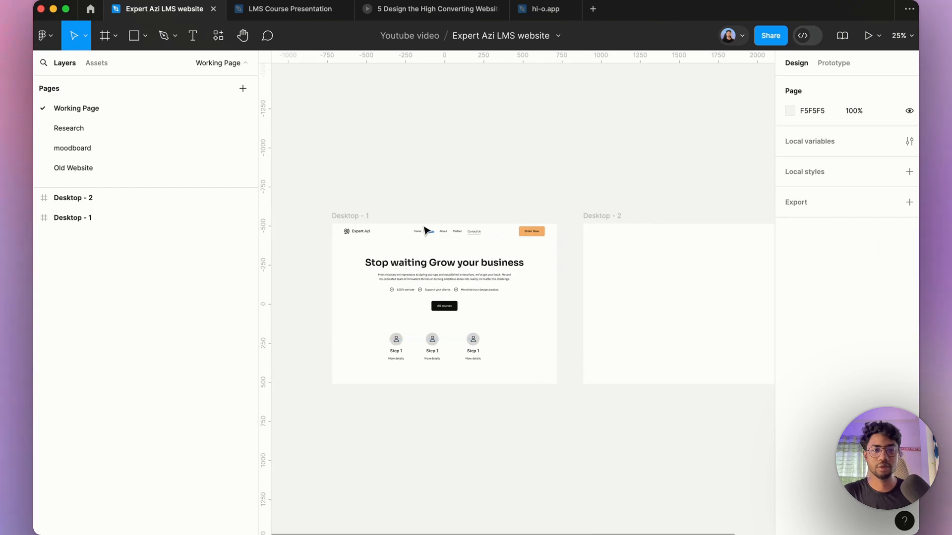
scroll(425, 229, "up", 4)
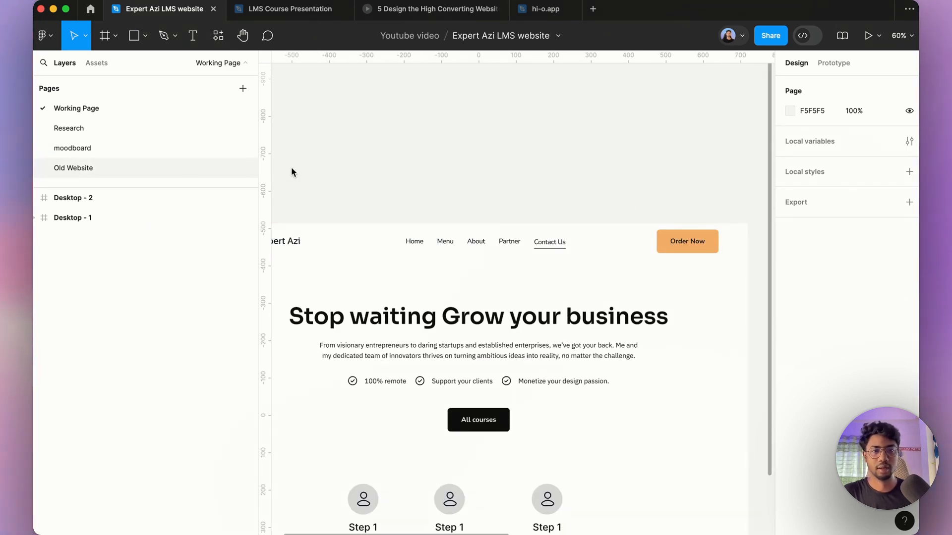
Step: Open the Old Website page and select and copy the Header component inside the v10- final frame
left_click(74, 168)
scroll(298, 195, "up", 10)
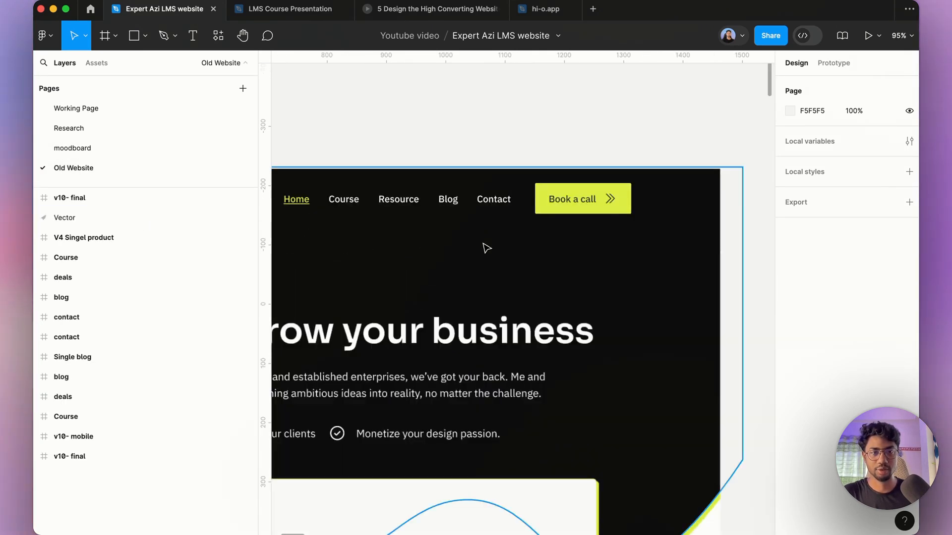
scroll(487, 248, "down", 5)
scroll(473, 272, "up", 4)
left_click(518, 240)
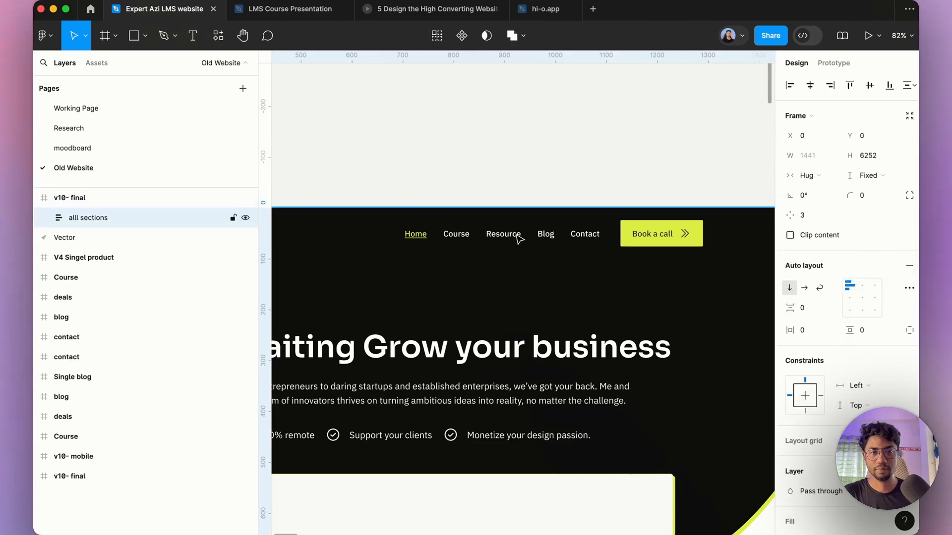
scroll(518, 239, "down", 5)
double_click(513, 240)
double_click(513, 240)
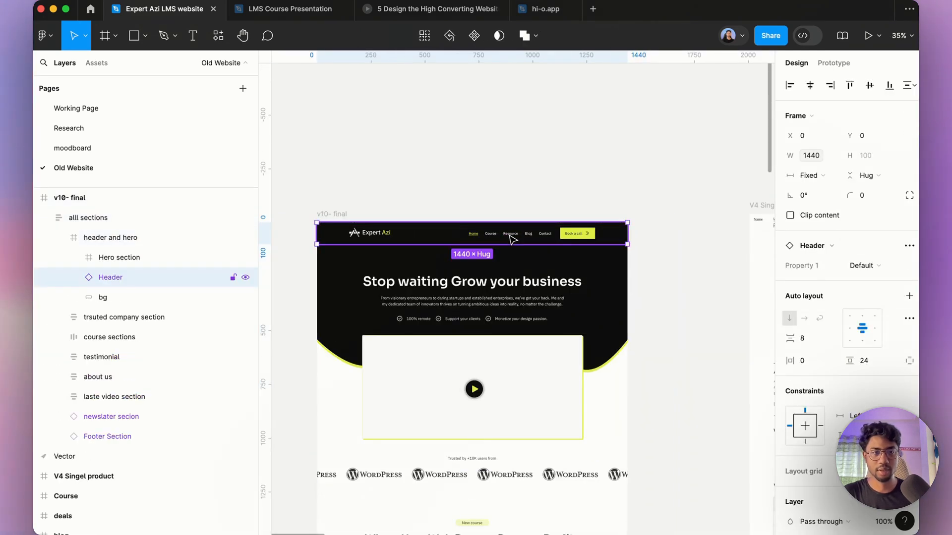
Step: Return to the Working Page and delete the Header copy overlapping the top of the Desktop - 1 frame
left_click(188, 108)
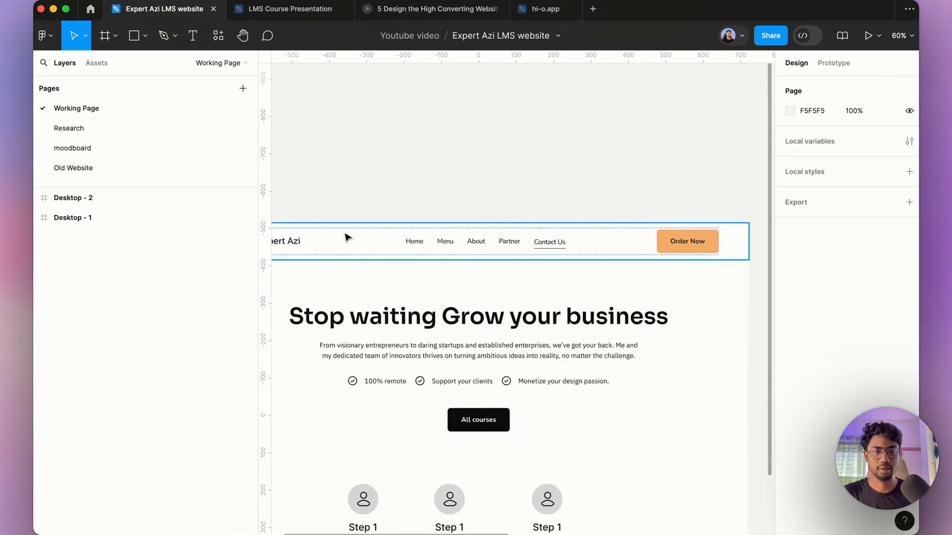
scroll(418, 248, "down", 4)
left_click(356, 227)
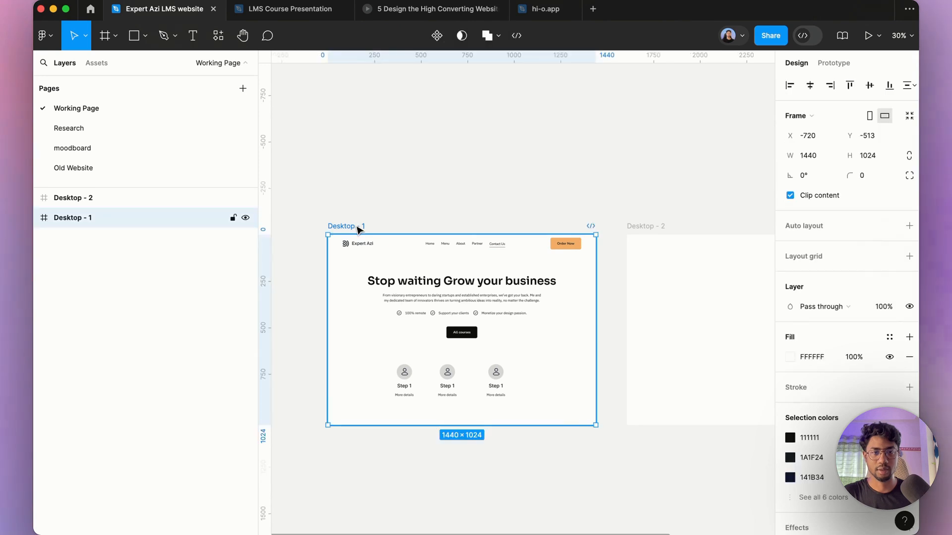
left_click(410, 253)
scroll(402, 252, "up", 2)
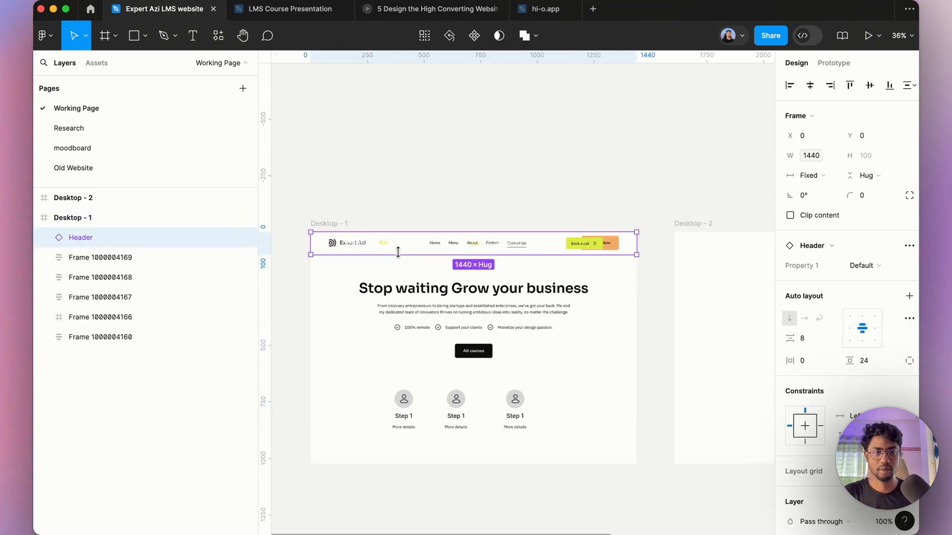
left_click(121, 257)
left_click(378, 252)
key("Delete")
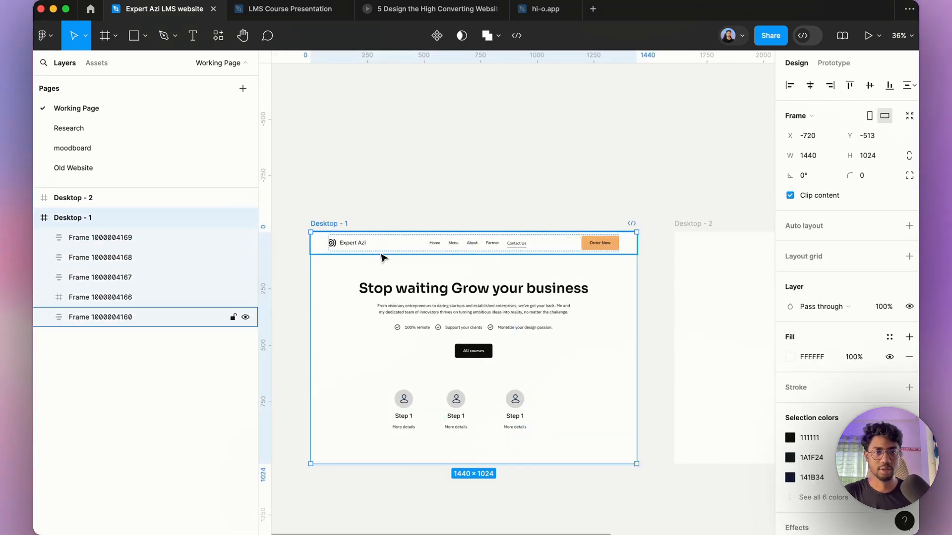
Step: Paste the Header into the Desktop - 2 frame and set its first selection colour to 111111
scroll(384, 255, "down", 4)
scroll(516, 243, "up", 4)
left_click(489, 233)
key("ctrl+v")
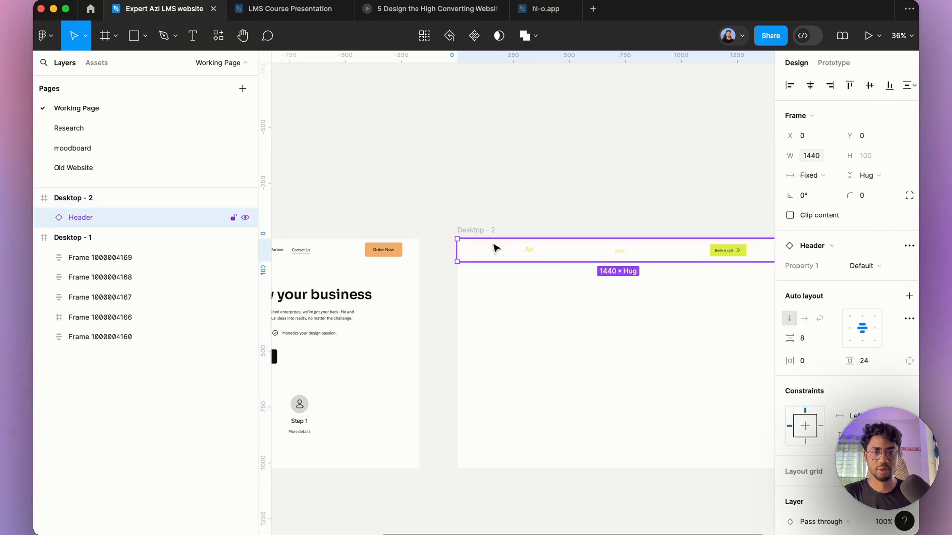
scroll(546, 295, "down", 2)
scroll(836, 423, "down", 5)
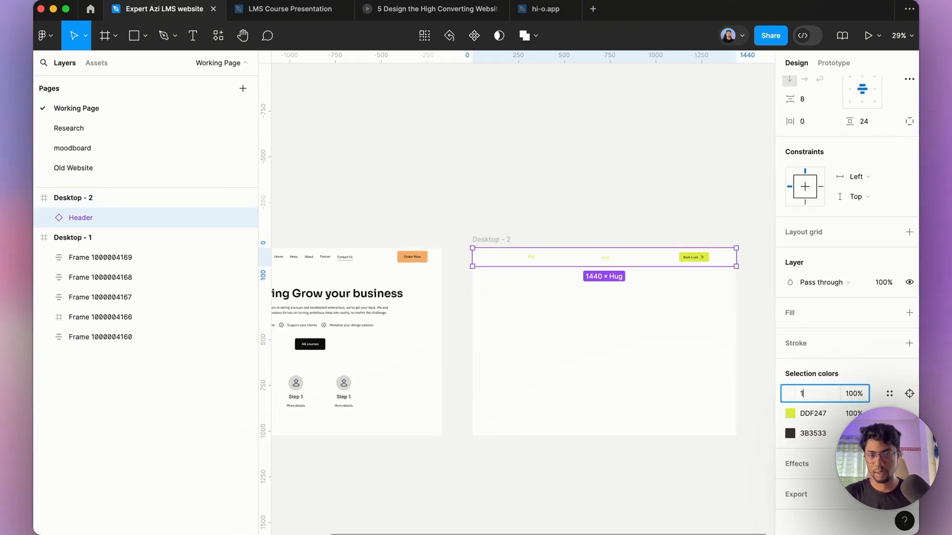
key("Return")
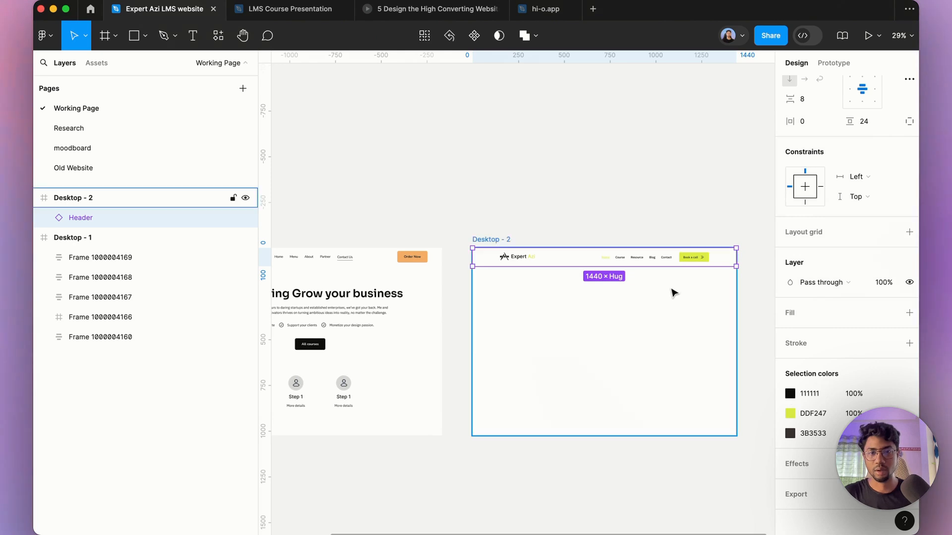
Step: Rename the Desktop - 2 frame to Homepage v1
scroll(617, 278, "up", 5)
scroll(491, 183, "down", 3)
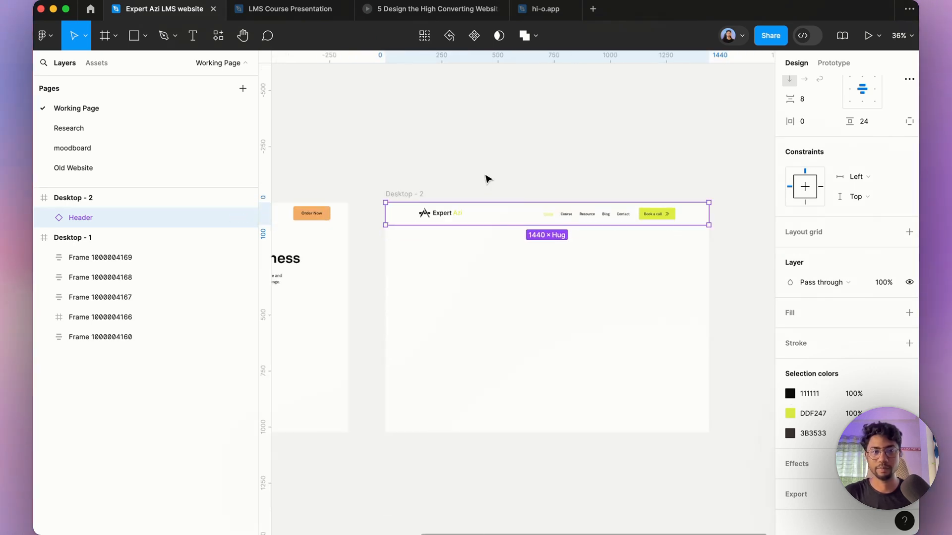
left_click(445, 194)
left_click(416, 195)
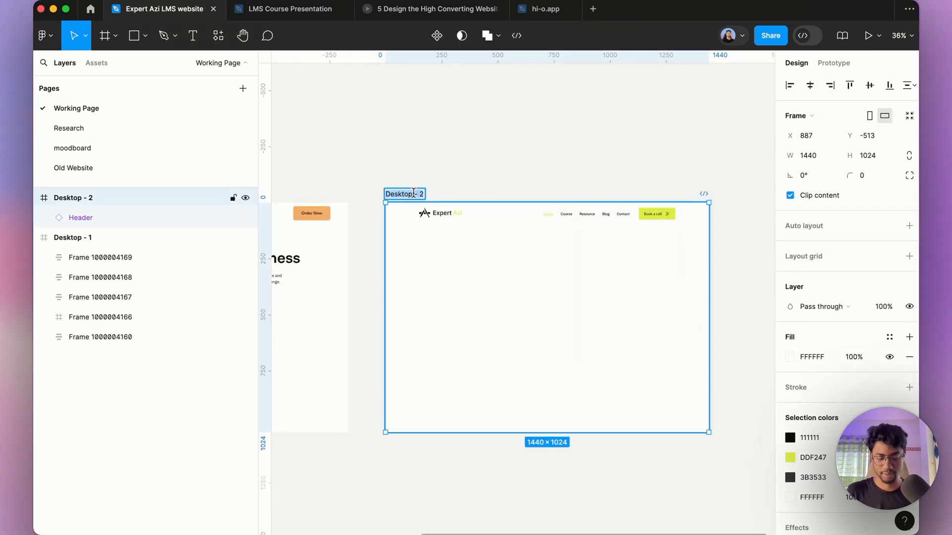
type("Ho")
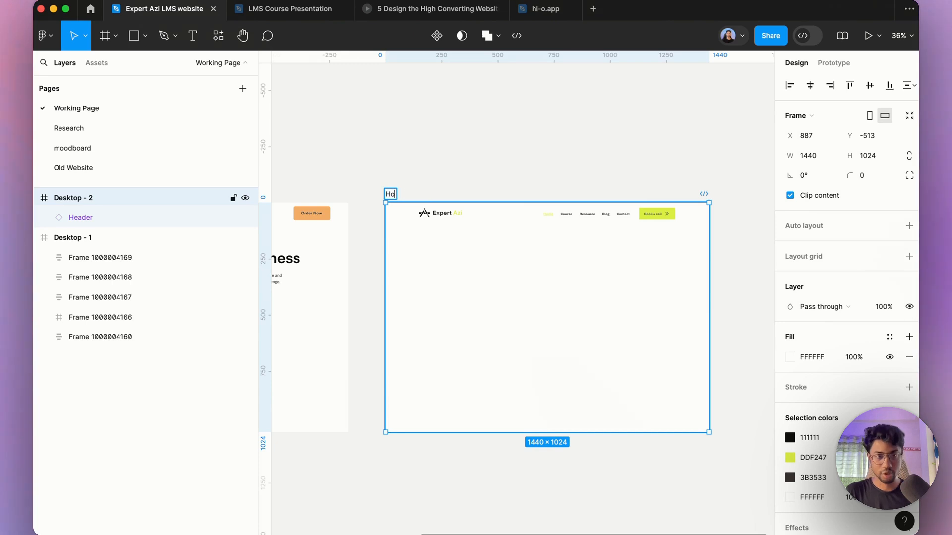
type("mepage v1")
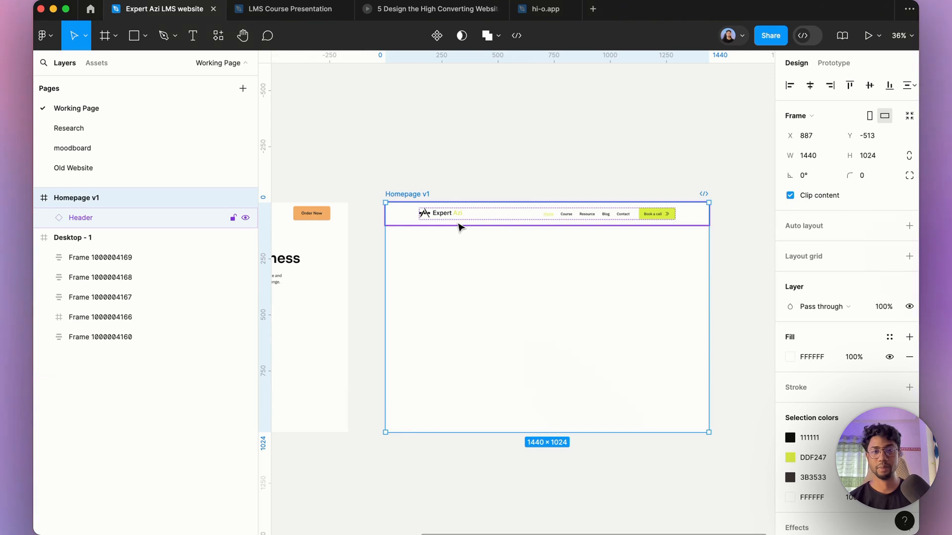
left_click(461, 160)
scroll(461, 160, "down", 3)
scroll(455, 212, "down", 5)
scroll(434, 212, "up", 8)
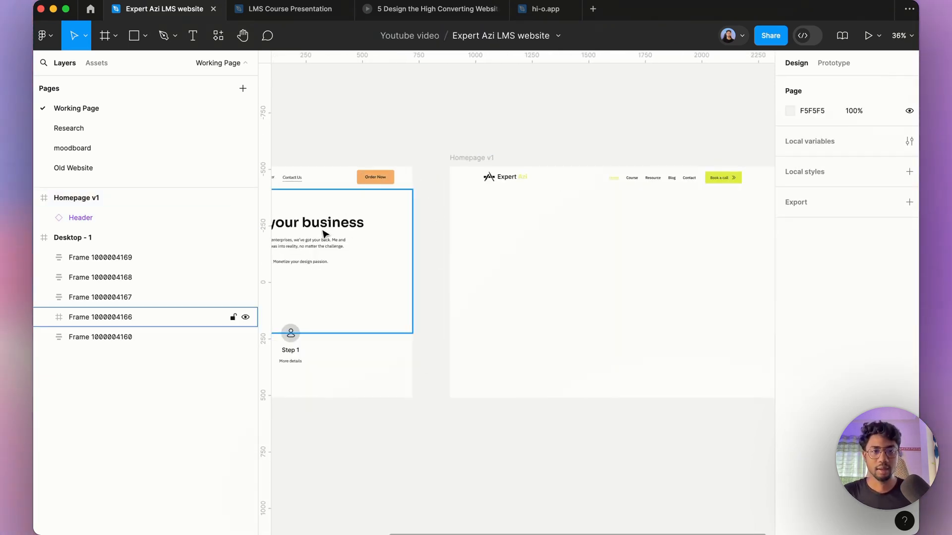
Step: Copy the 'Stop waiting Grow your business' headline from Desktop - 1 into the Homepage v1 frame
scroll(325, 234, "down", 5)
scroll(374, 240, "up", 6)
left_click(357, 256)
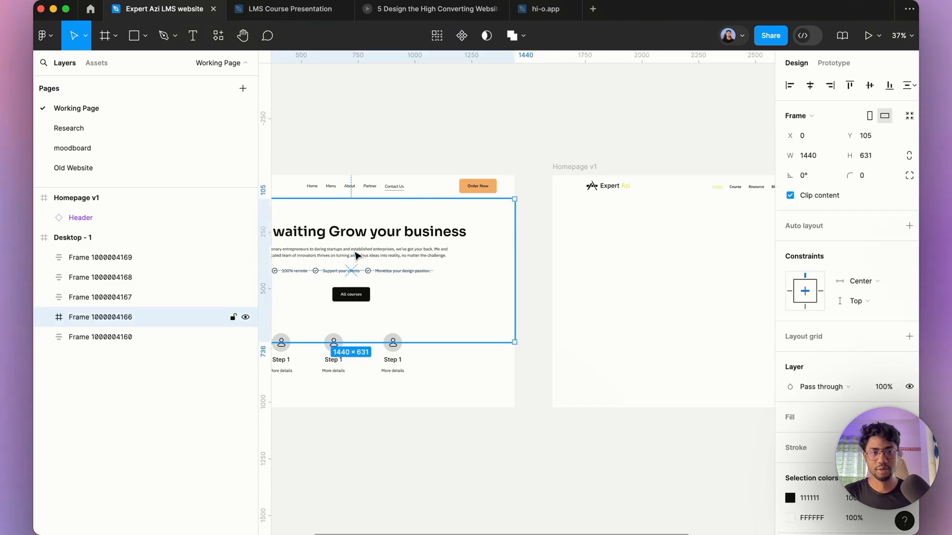
scroll(357, 255, "down", 3)
double_click(372, 249)
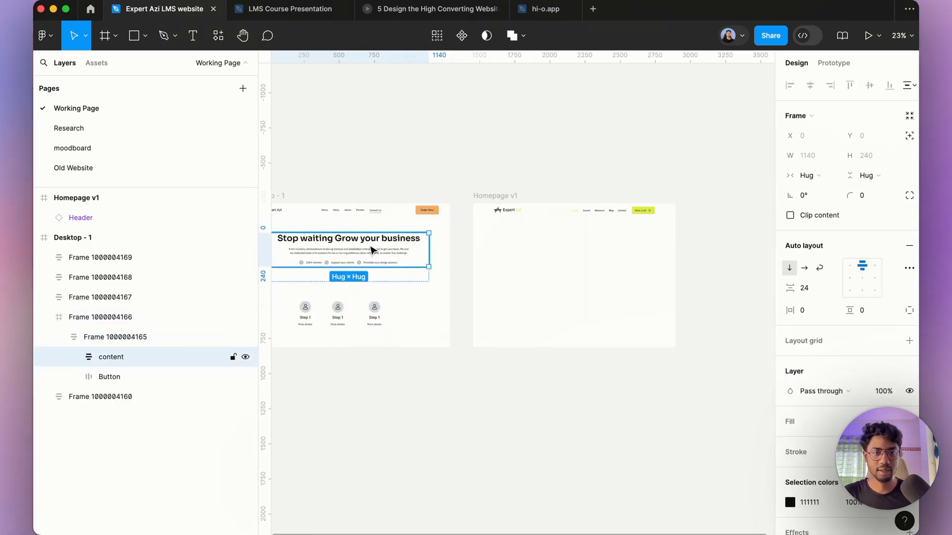
scroll(373, 250, "up", 5)
double_click(372, 244)
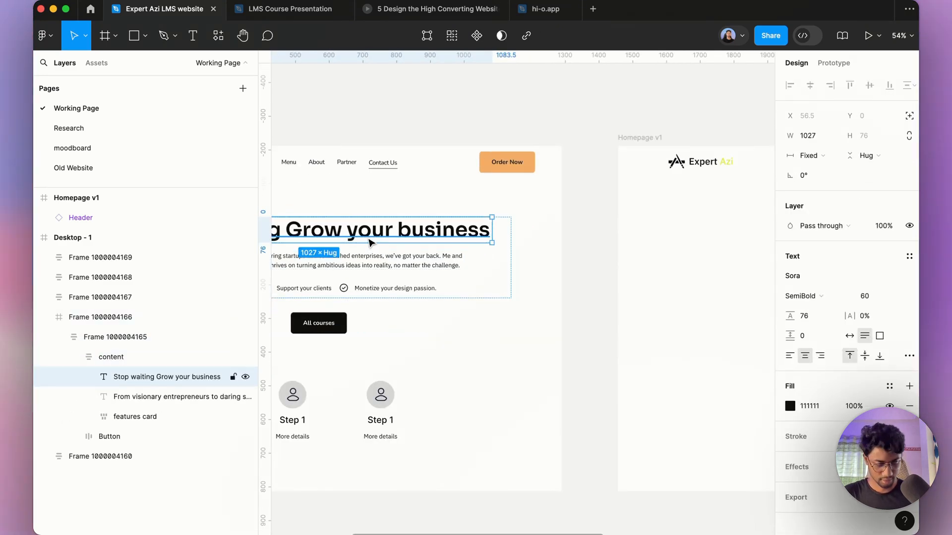
left_click_drag(599, 261, 728, 280)
scroll(601, 282, "down", 5)
scroll(678, 276, "up", 4)
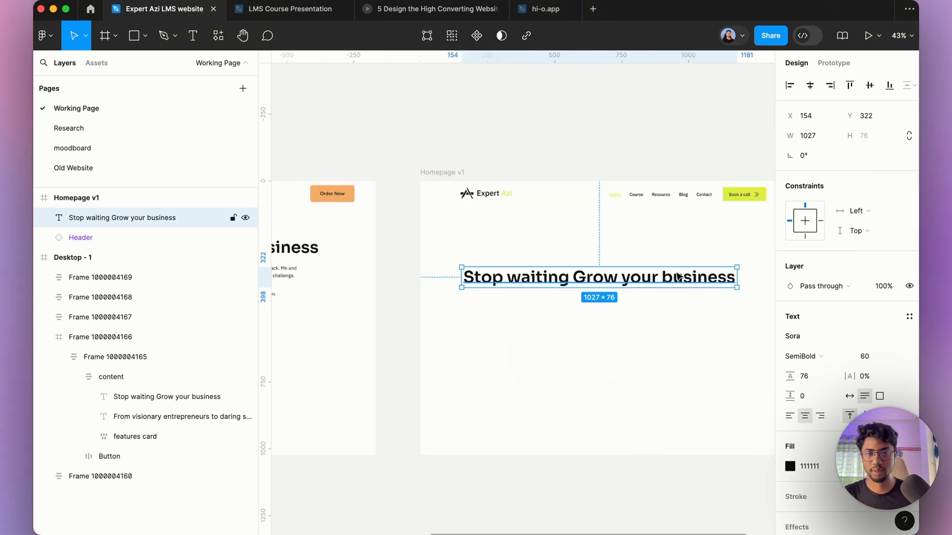
Step: Center the headline horizontally within the Homepage v1 frame
left_click(810, 85)
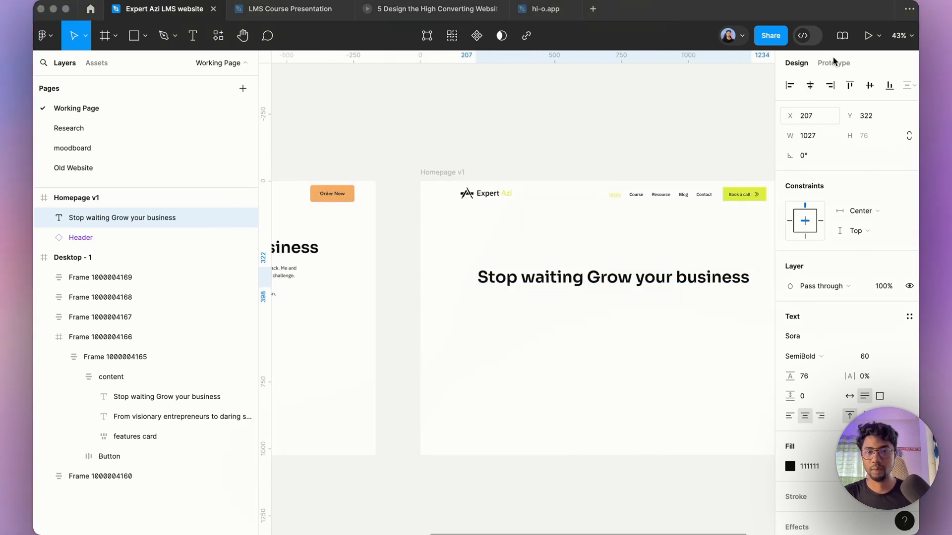
scroll(528, 186, "right", 3)
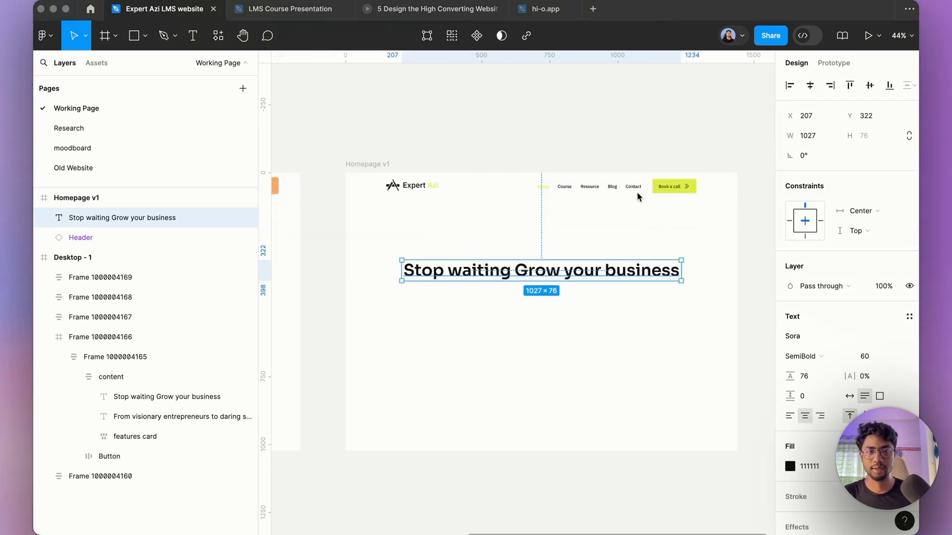
left_click(387, 164)
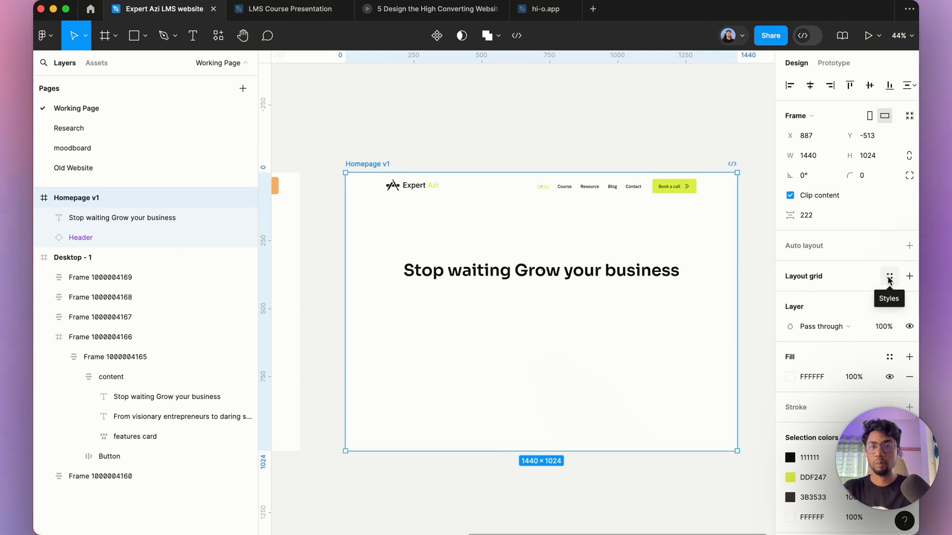
left_click(653, 269)
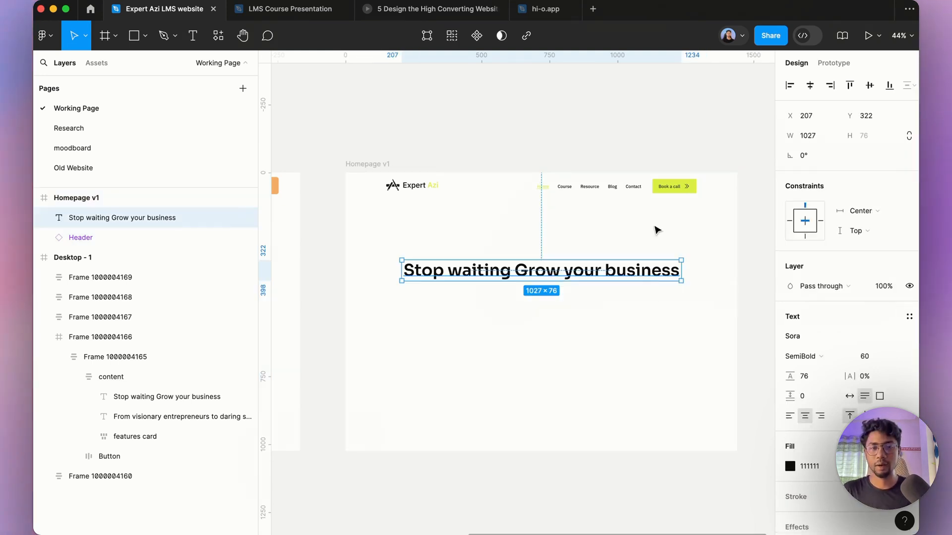
Step: Add a columns layout grid to Homepage v1 with 12 columns and a 75 margin
left_click(407, 169)
left_click(388, 165)
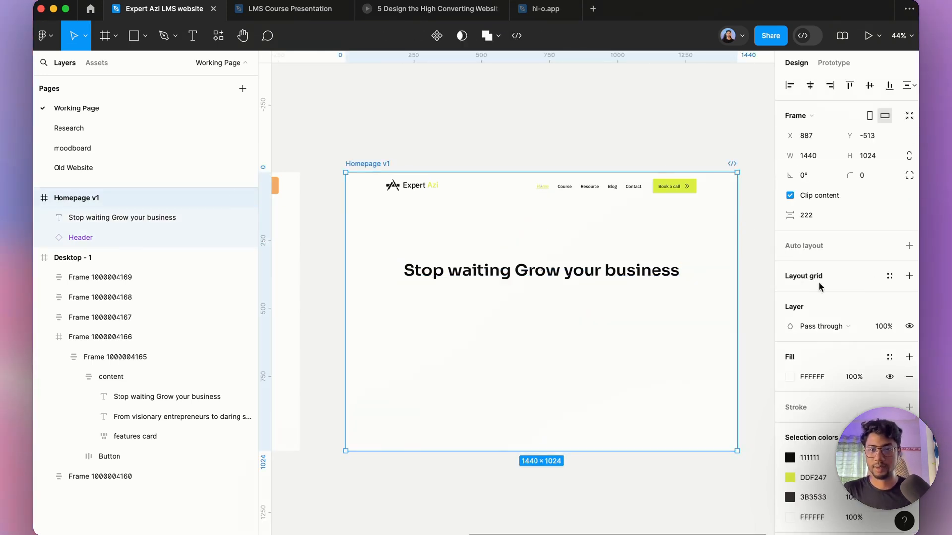
left_click(909, 276)
left_click(789, 296)
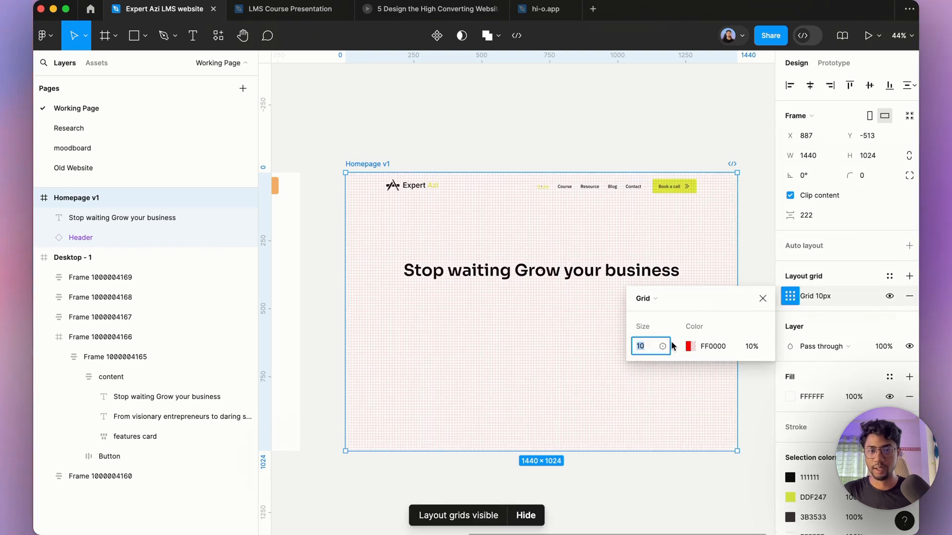
left_click(653, 298)
left_click(659, 312)
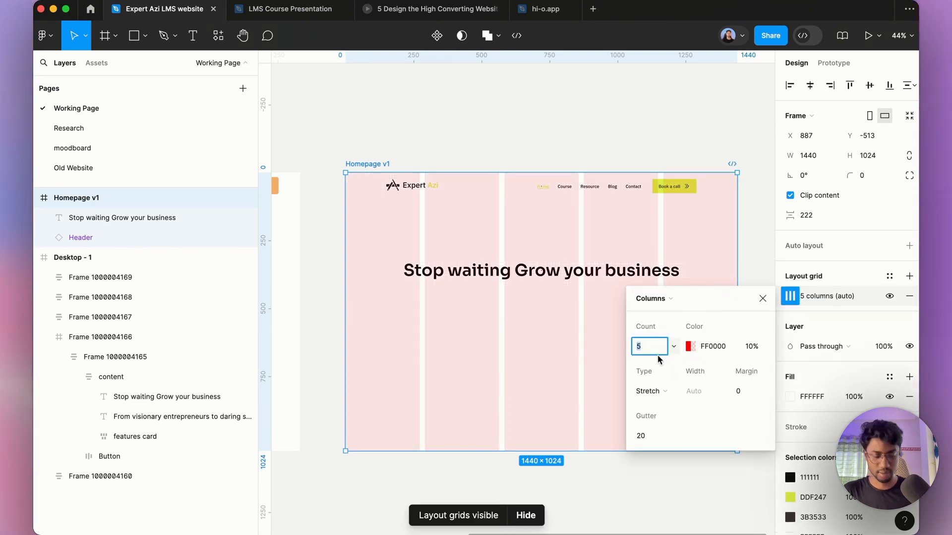
type("12")
left_click(743, 391)
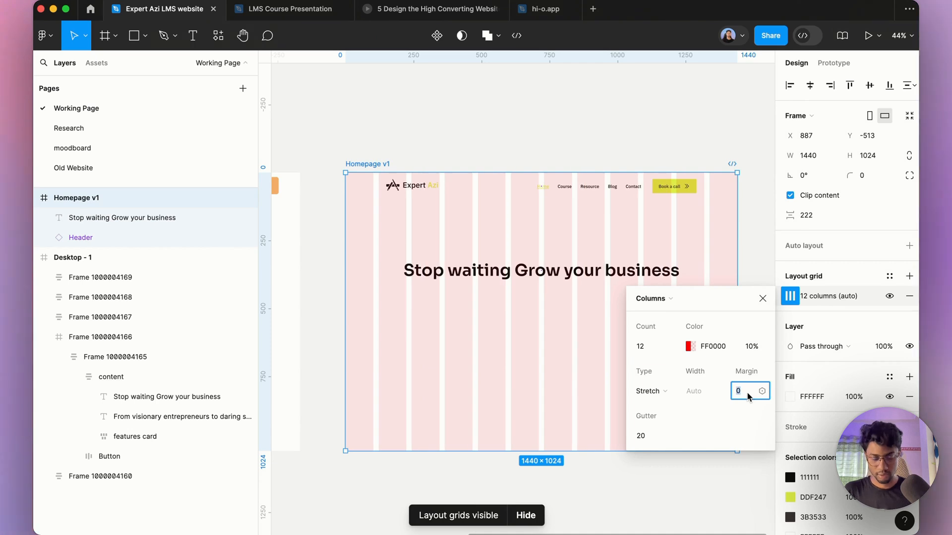
type("75")
key("Return")
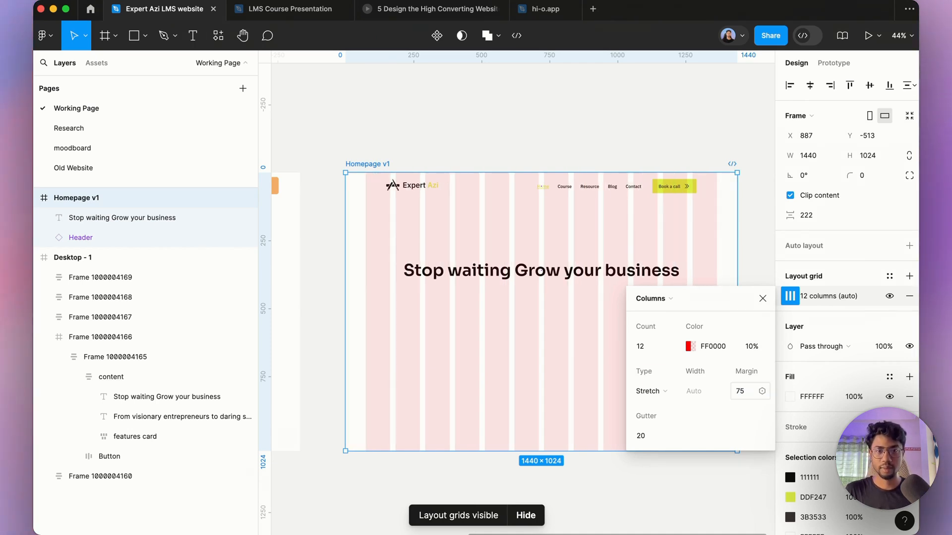
Step: Draw a rectangle about 1290 × 105 spanning the grid margins below the headline
left_click(486, 116)
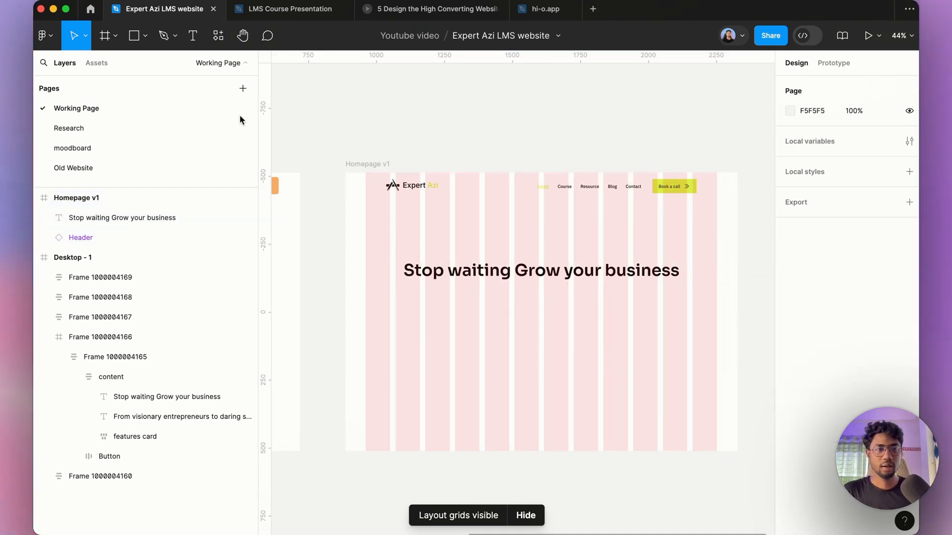
left_click(145, 36)
left_click(149, 67)
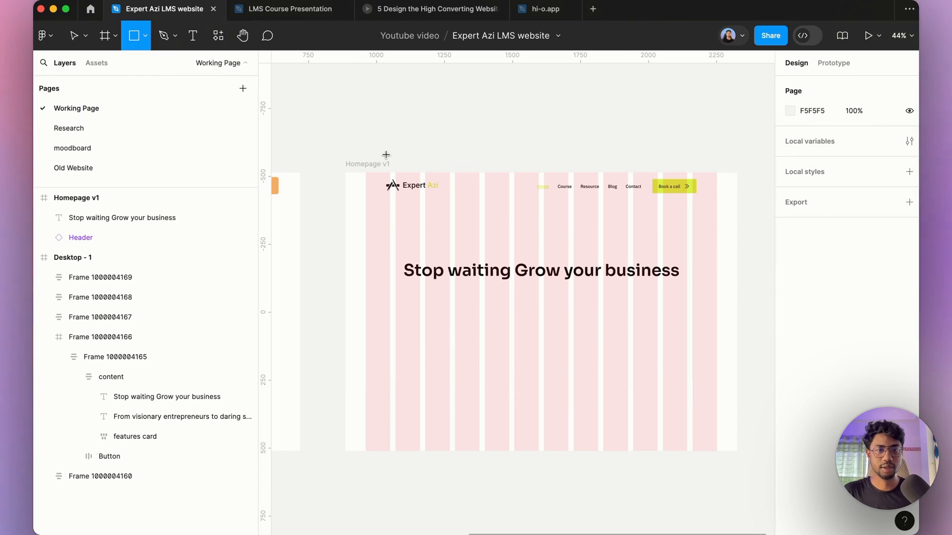
mouse_move(372, 340)
left_mouse_down()
mouse_move(597, 381)
mouse_move(717, 368)
left_mouse_up()
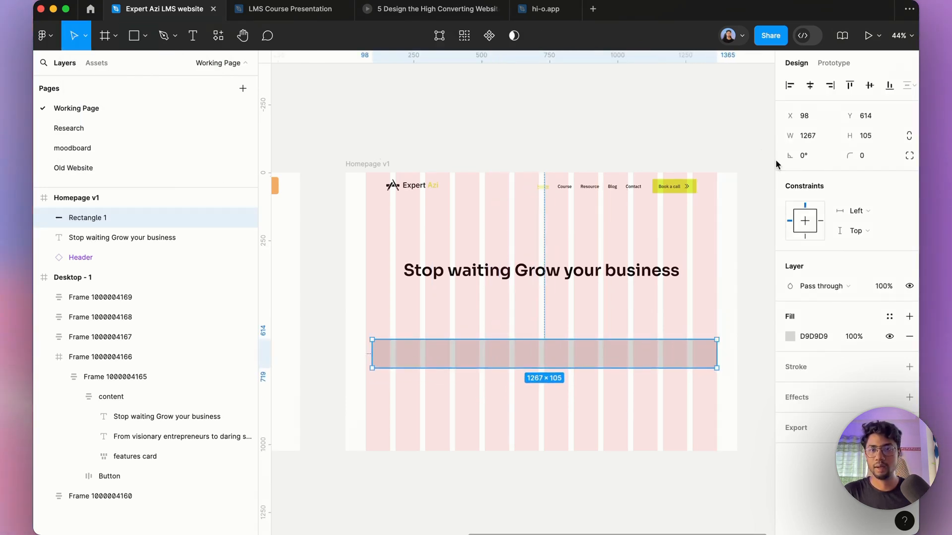
mouse_move(372, 354)
left_mouse_down()
mouse_move(358, 352)
mouse_move(366, 353)
left_mouse_up()
scroll(440, 365, "down", 3)
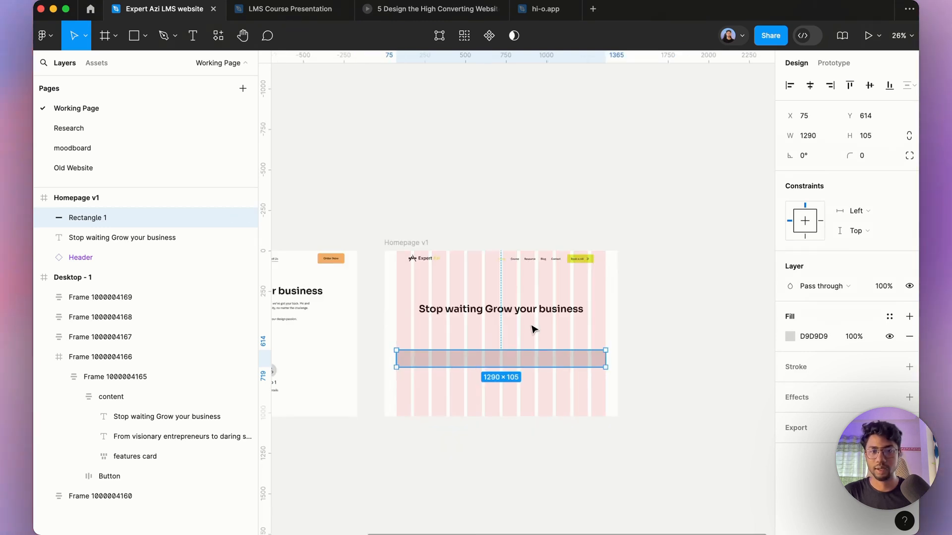
Step: Set the Homepage v1 column grid margin to 84
left_click(398, 243)
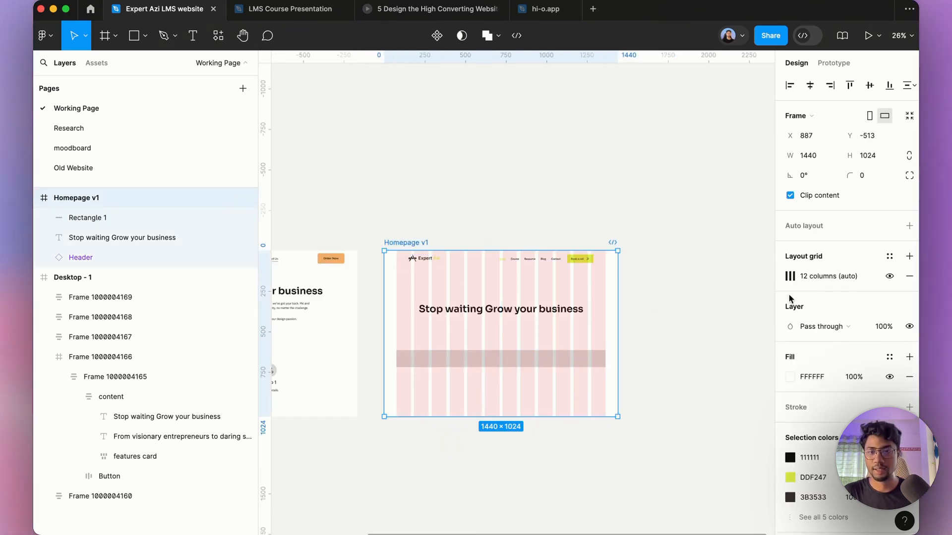
left_click(790, 280)
left_click(739, 371)
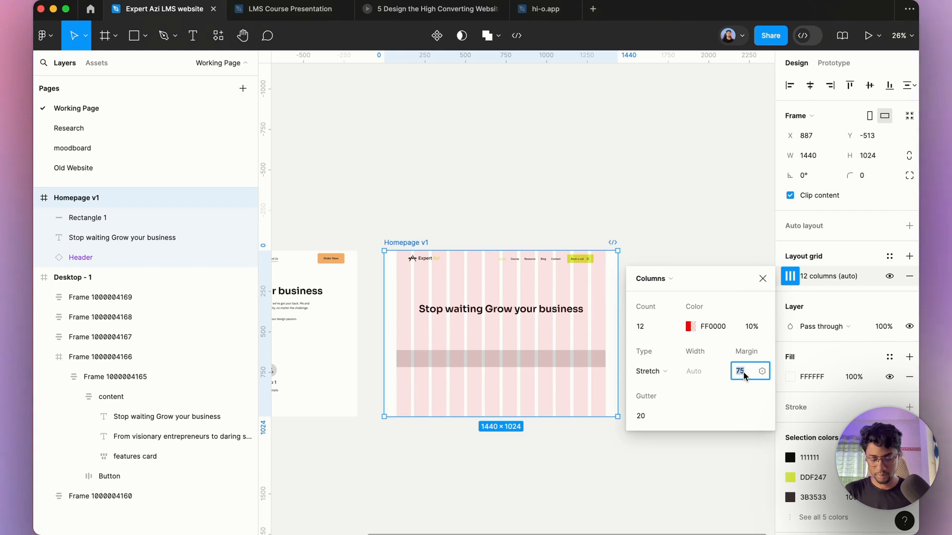
type("84")
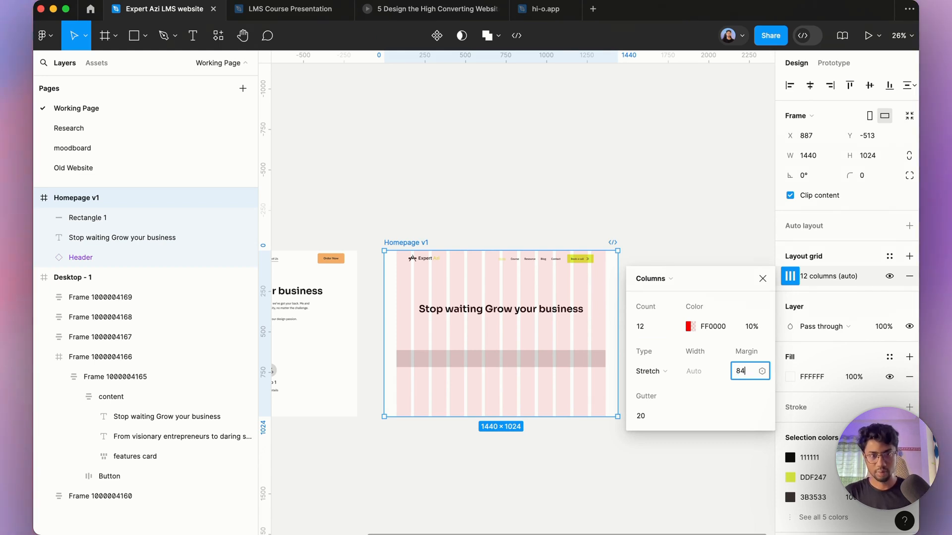
Step: Resize the rectangle's left edge to meet the grid margin
left_click(556, 367)
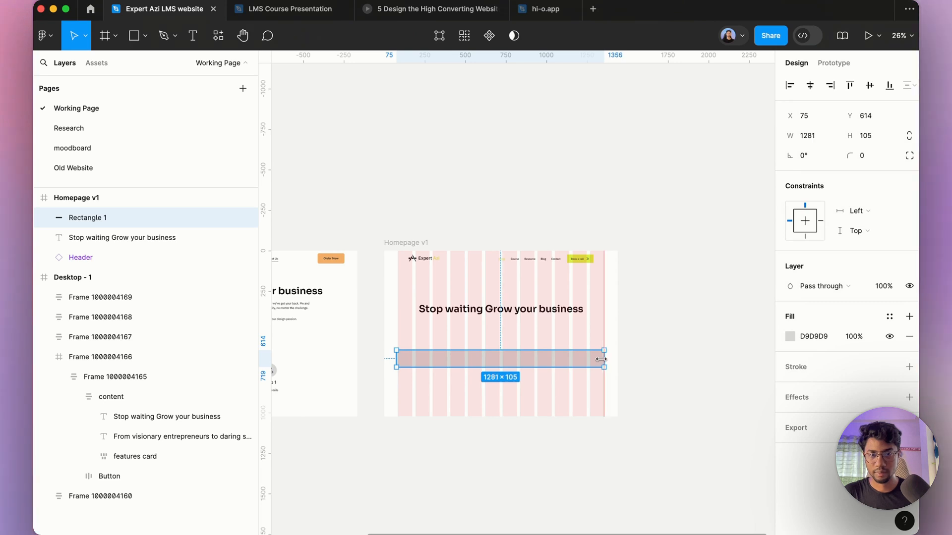
left_click_drag(603, 360, 601, 359)
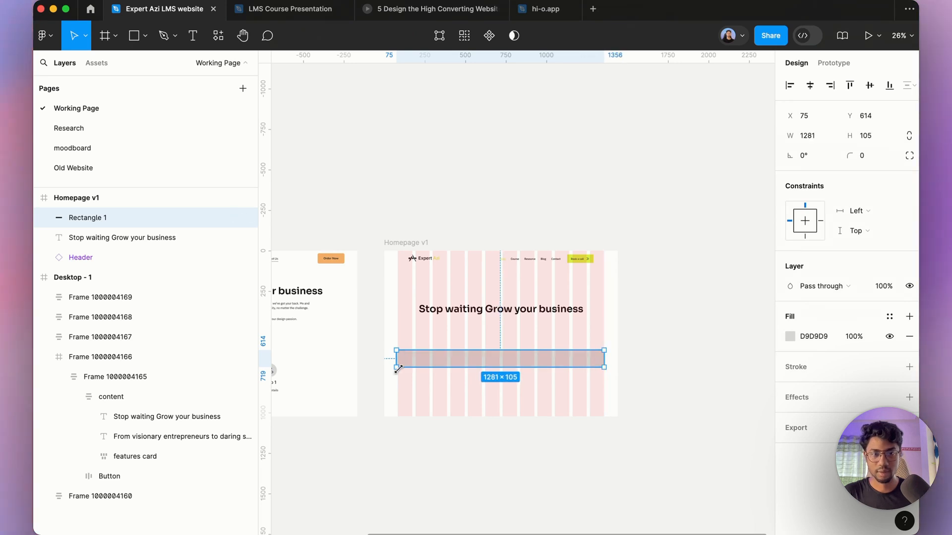
scroll(396, 364, "up", 10)
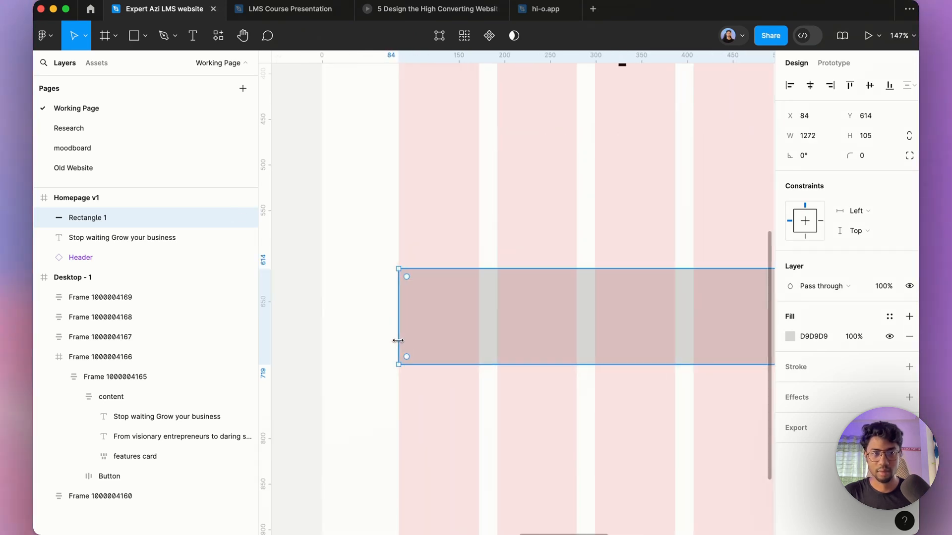
scroll(398, 340, "down", 10)
left_click(425, 231)
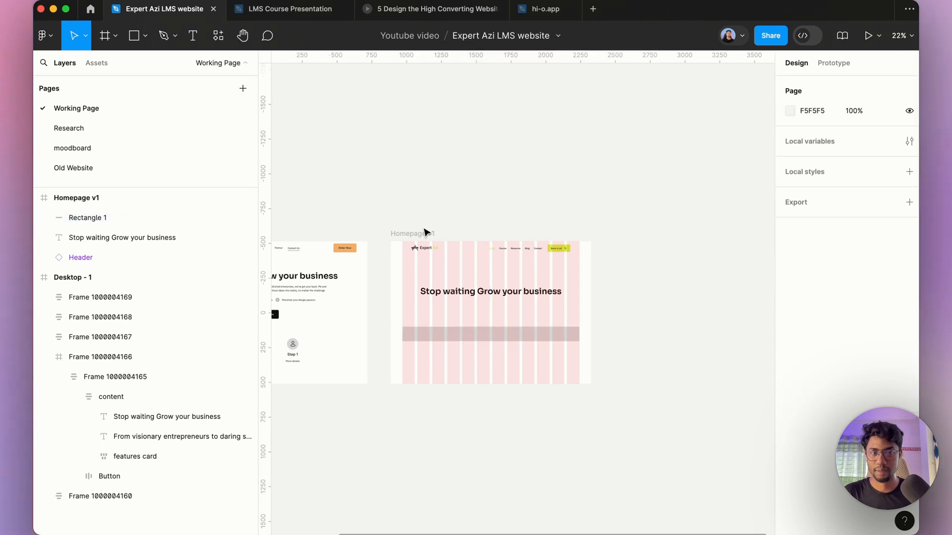
Step: Set the Homepage v1 column grid margin to 100
left_click(426, 233)
left_click(790, 277)
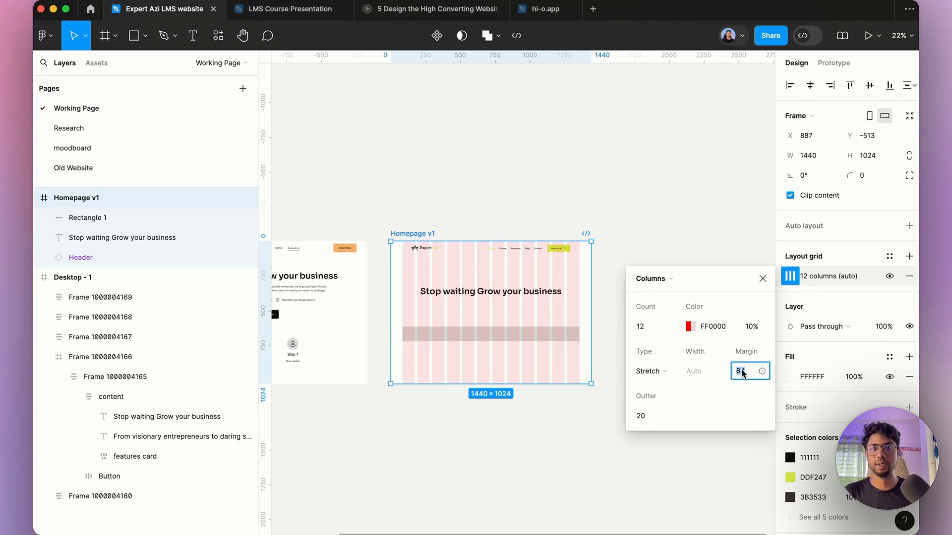
type("100")
key("Return")
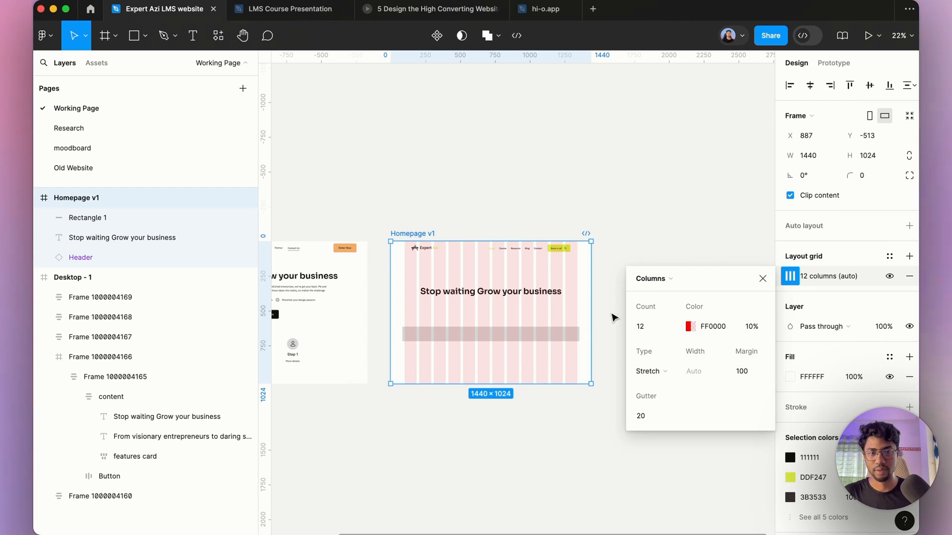
left_click(479, 206)
left_click(437, 233)
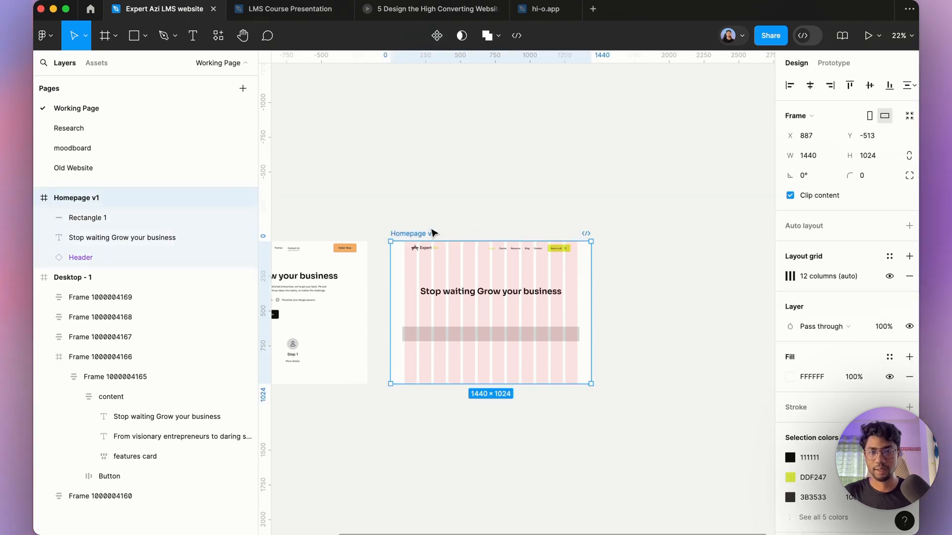
left_click(491, 203)
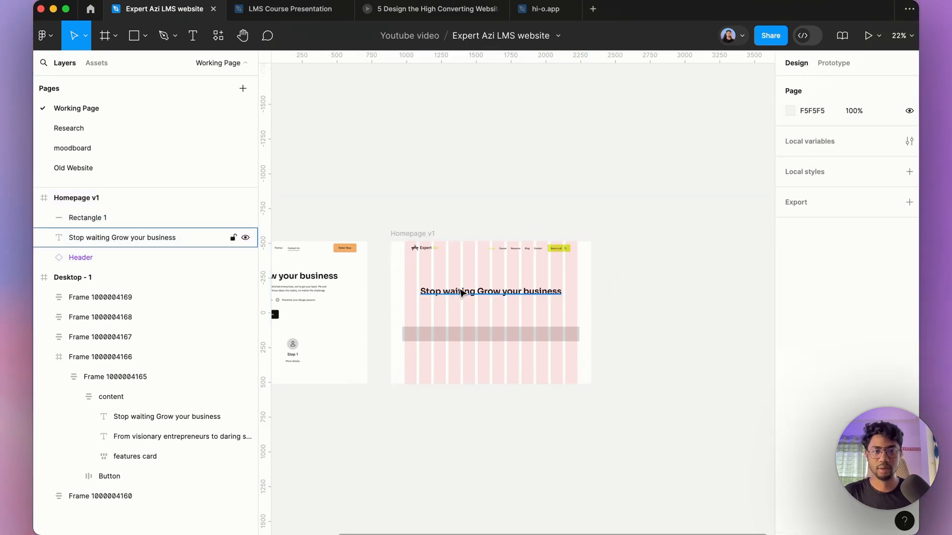
Step: Set the Homepage v1 column grid margin to 120
left_click(404, 233)
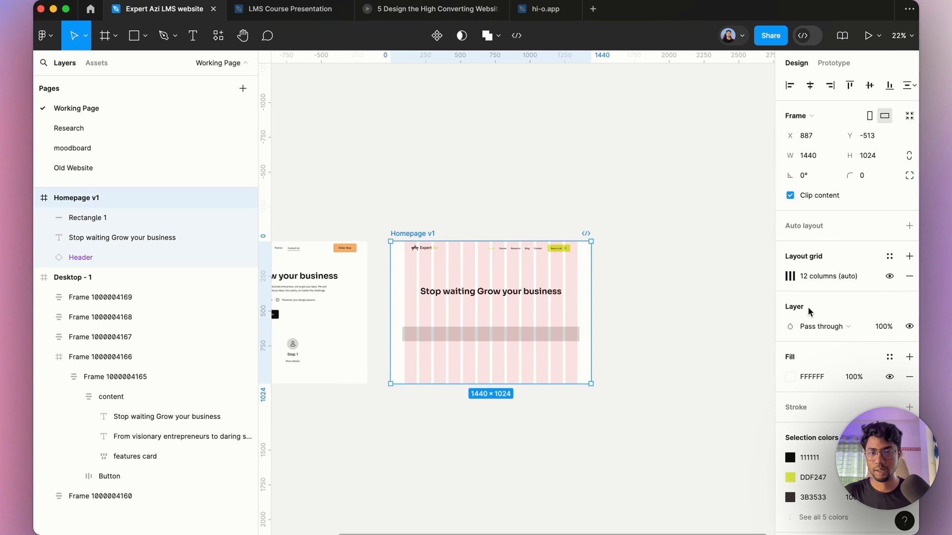
left_click(790, 276)
left_click(743, 372)
type("12")
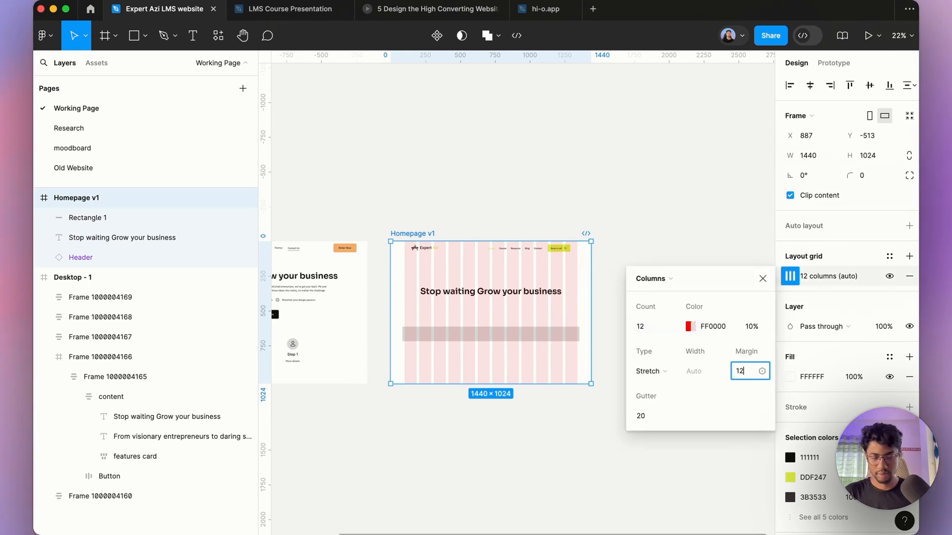
type("0")
key("Return")
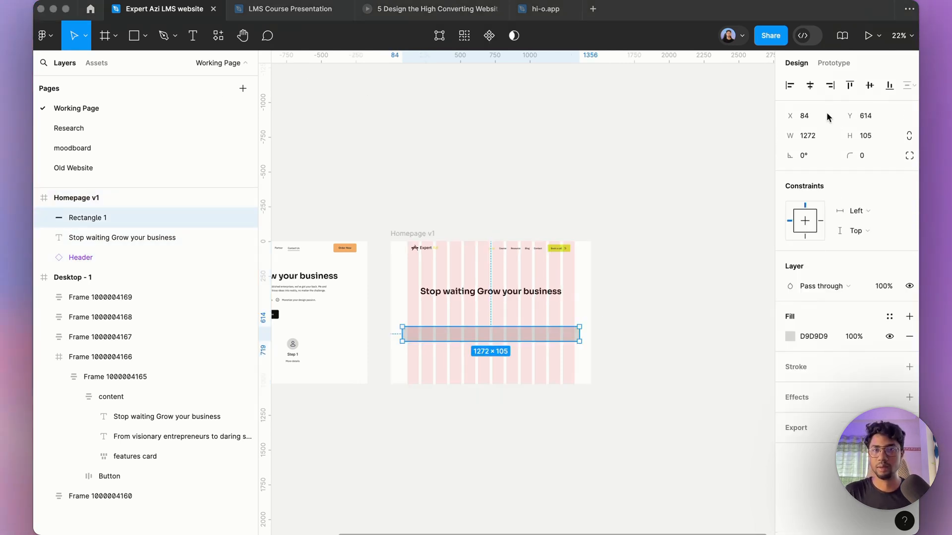
Step: Set the rectangle's width to 1200
left_click(813, 136)
left_click(813, 136)
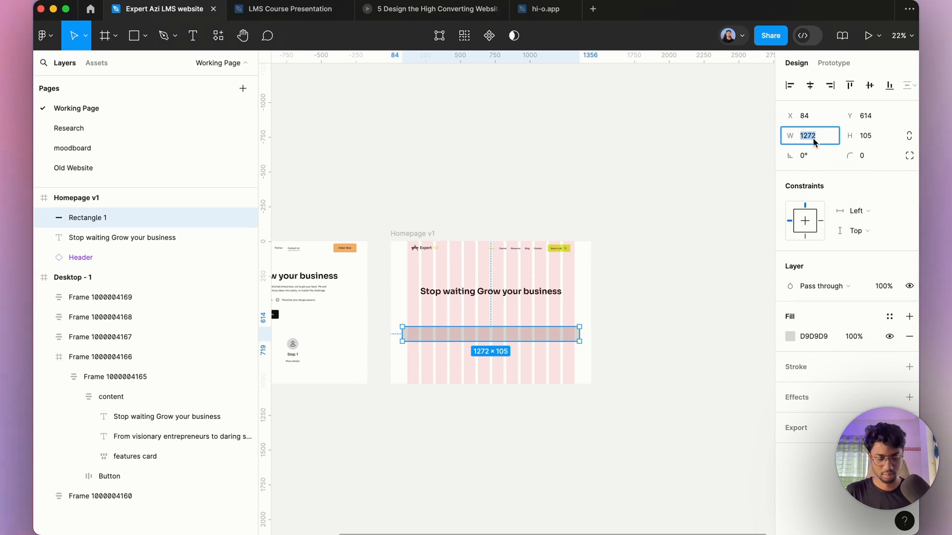
type("1200")
key("Return")
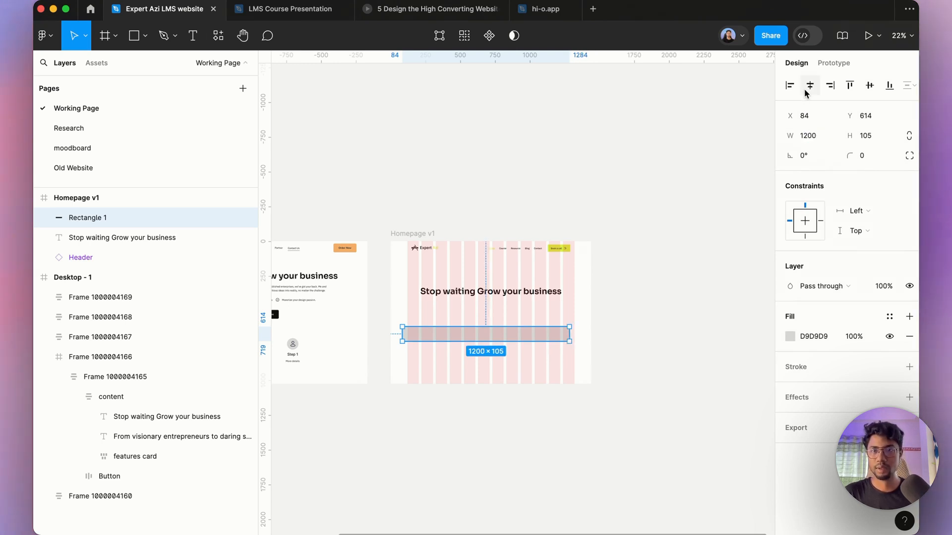
Step: Center the rectangle horizontally within the Homepage v1 frame
scroll(652, 282, "up", 3)
left_click(671, 304)
scroll(671, 304, "down", 2)
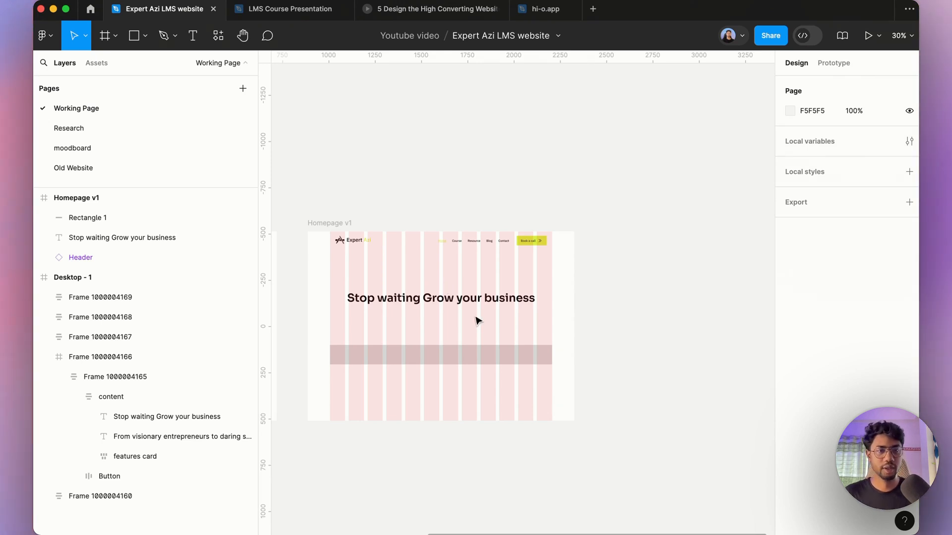
left_click(476, 352)
scroll(628, 346, "down", 3)
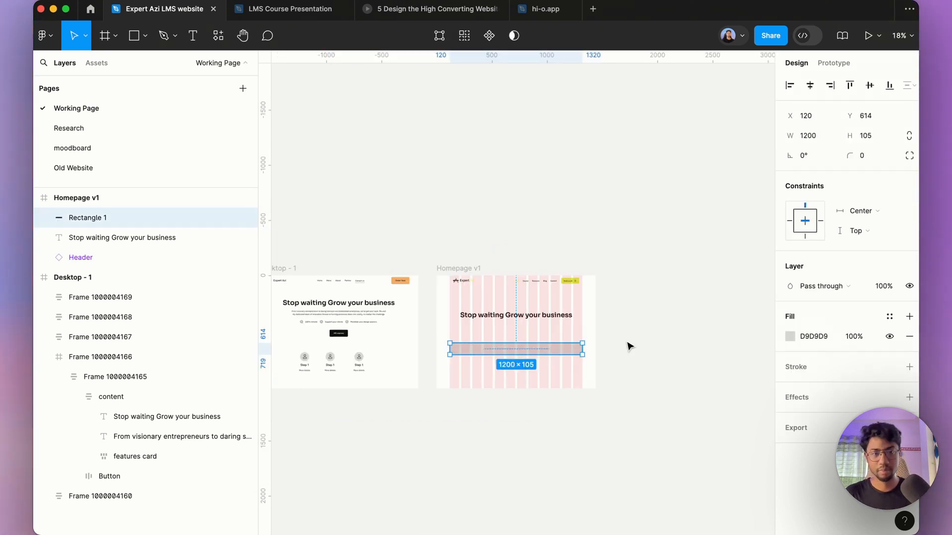
Step: Delete the placeholder rectangle and nudge the headline slightly upward inside Homepage v1
key("Delete")
scroll(524, 313, "up", 4)
left_click(510, 322)
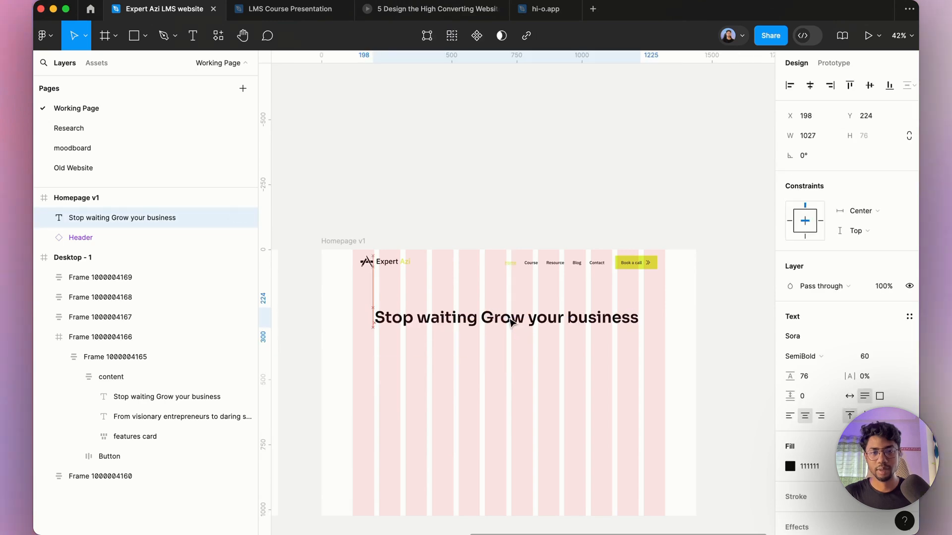
left_click_drag(511, 321, 510, 318)
Step: Move the description paragraph from Desktop - 1 into Homepage v1 and center it horizontally in the frame
scroll(694, 280, "down", 4)
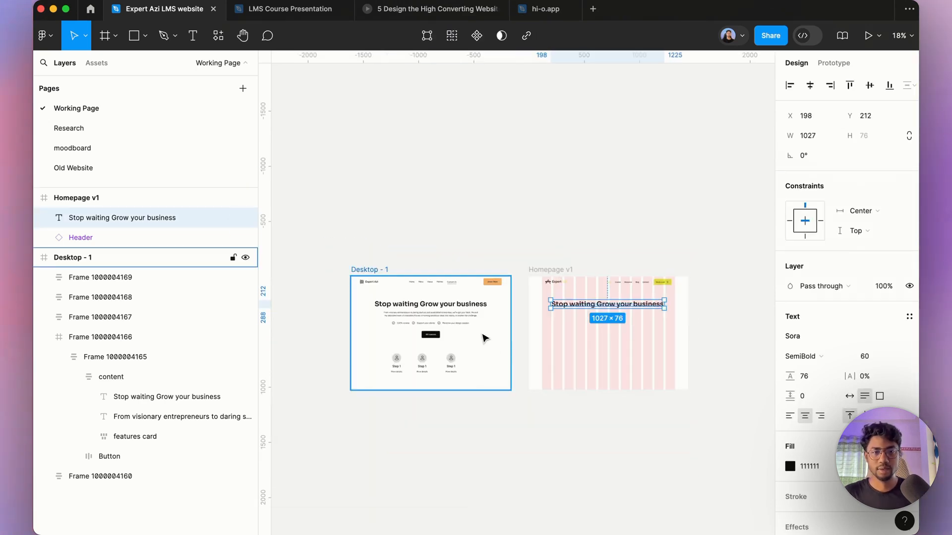
scroll(483, 338, "up", 4)
left_click(423, 287)
double_click(421, 289)
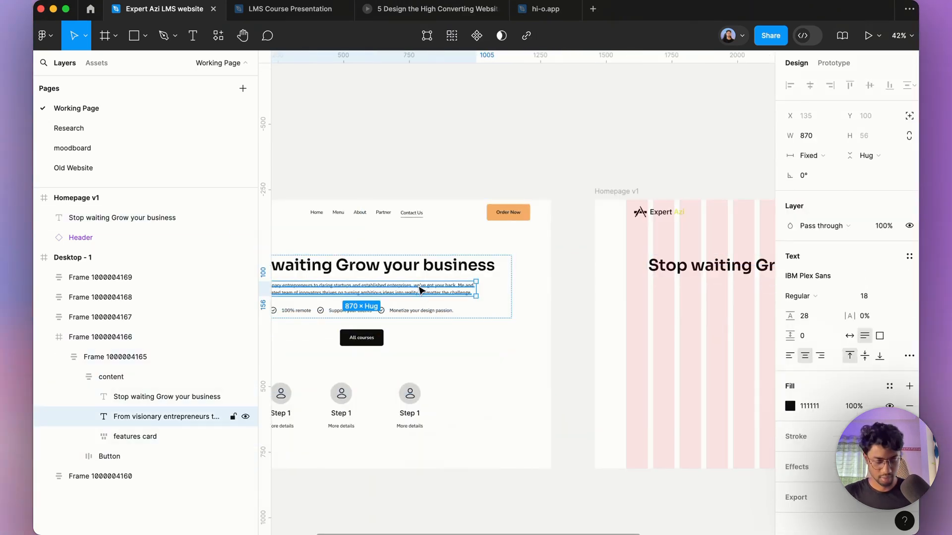
left_click_drag(420, 290, 645, 305)
scroll(719, 323, "down", 4)
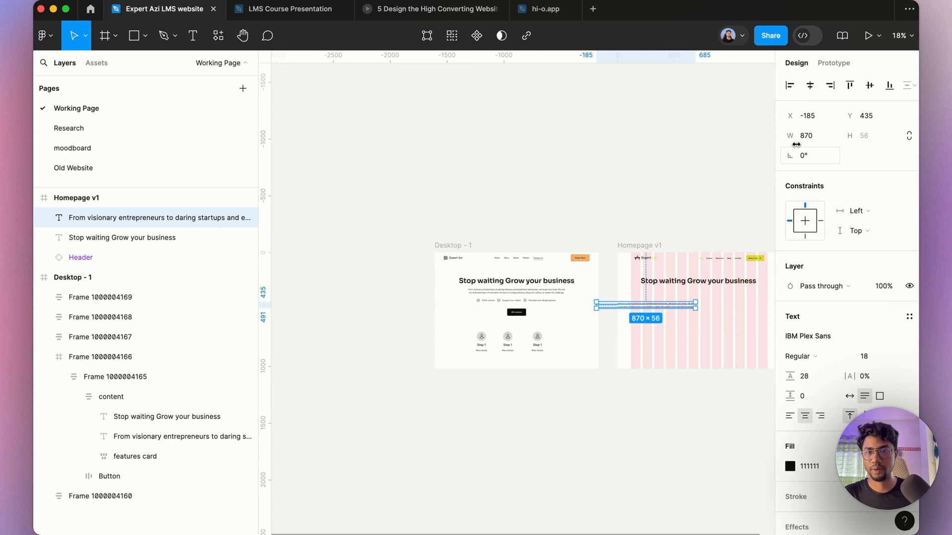
left_click(813, 87)
left_click_drag(720, 304, 720, 302)
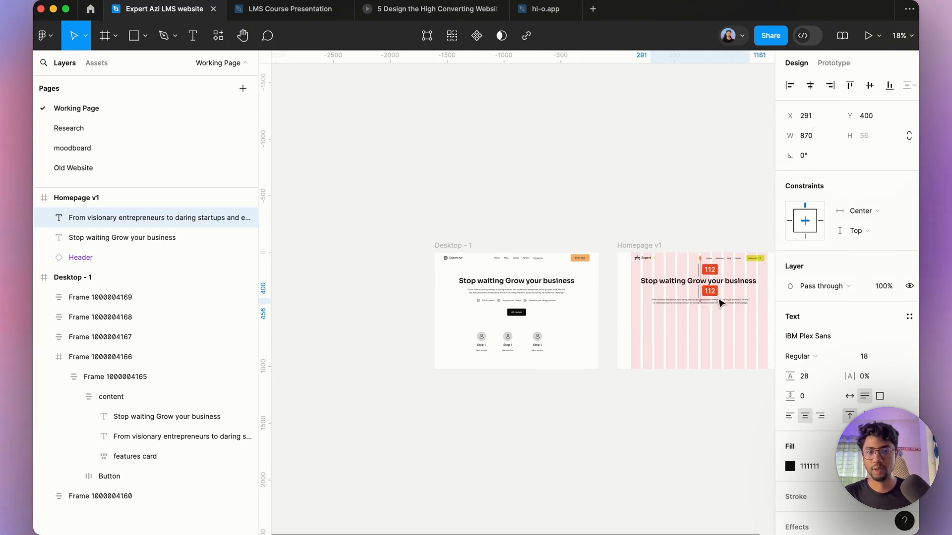
Step: Move the All courses button from Desktop - 1 into Homepage v1 and center it horizontally
left_click(506, 314)
left_click(506, 314)
left_click_drag(506, 314, 684, 321)
left_click(810, 85)
scroll(672, 268, "down", 2)
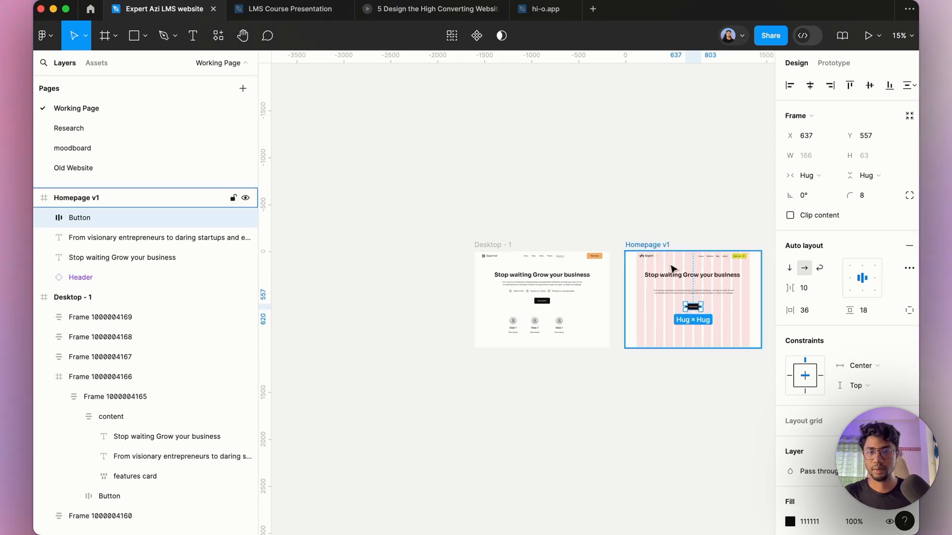
Step: Switch to the browser and copy the hero headline from the Gemini SEO copy response
scroll(672, 267, "up", 5)
scroll(506, 266, "down", 4)
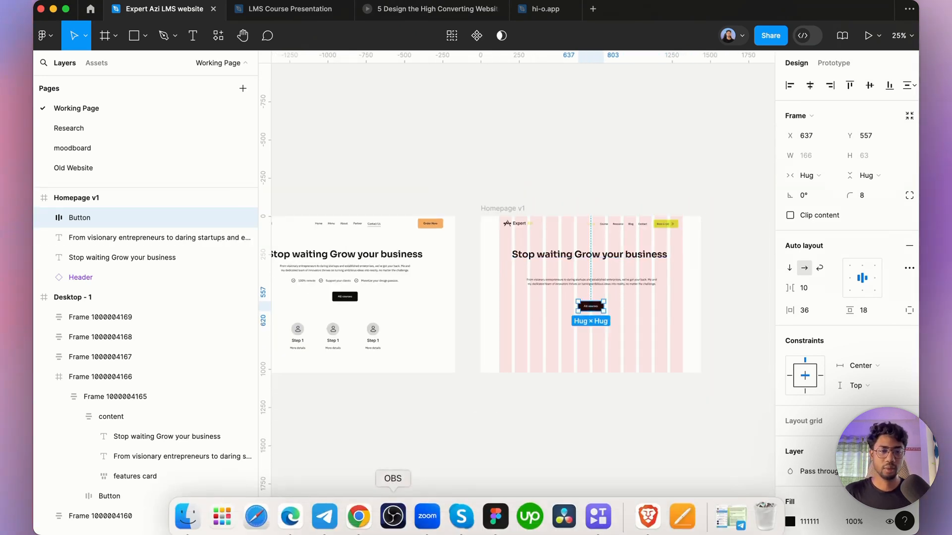
left_click(369, 519)
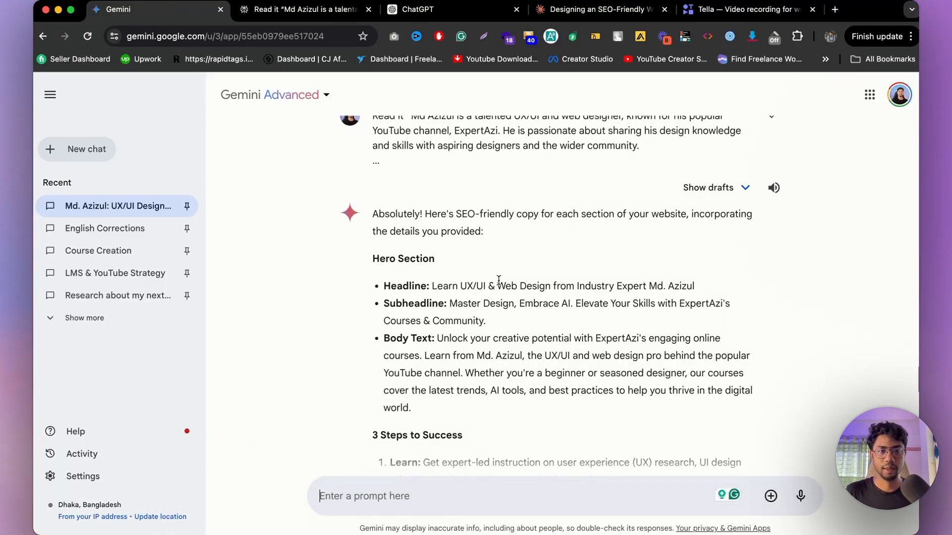
triple_click(526, 281)
left_click(524, 282)
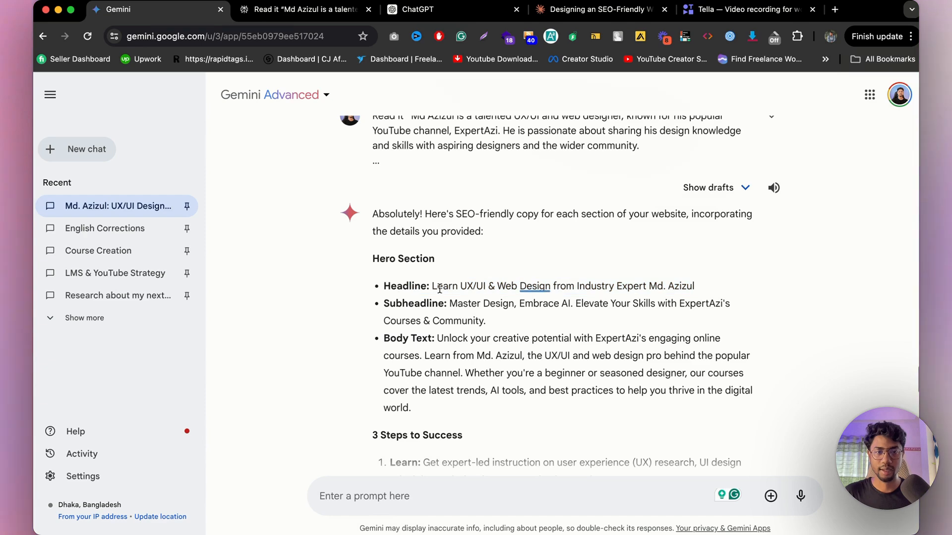
mouse_move(432, 283)
left_mouse_down()
mouse_move(712, 282)
mouse_move(707, 295)
left_mouse_up()
key("super+c")
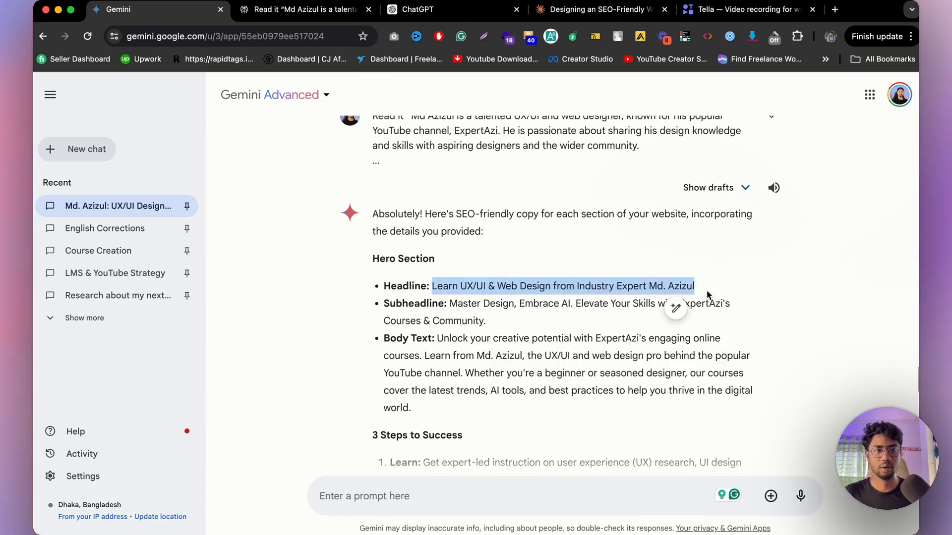
left_click(493, 515)
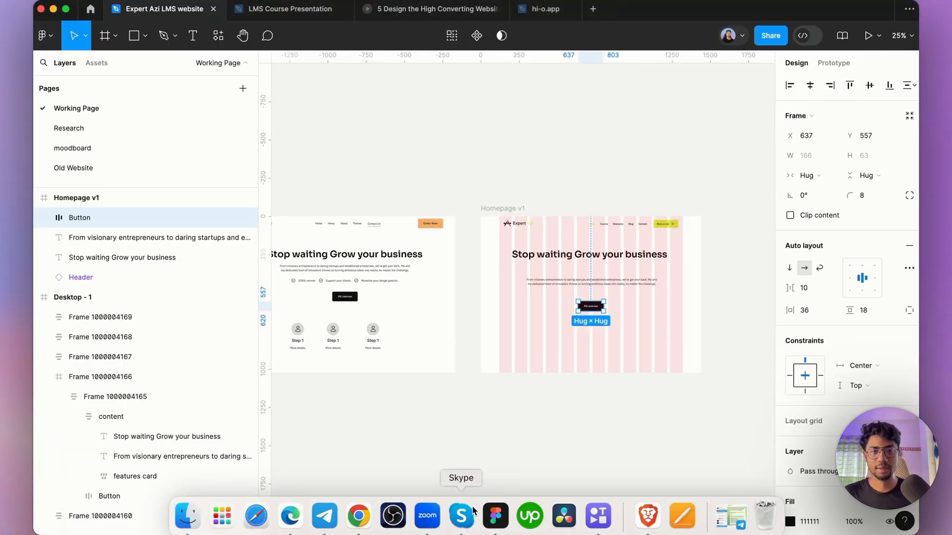
Step: Replace the Homepage v1 headline text with the copied Gemini headline
double_click(591, 254)
key("super+v")
scroll(577, 270, "up", 3)
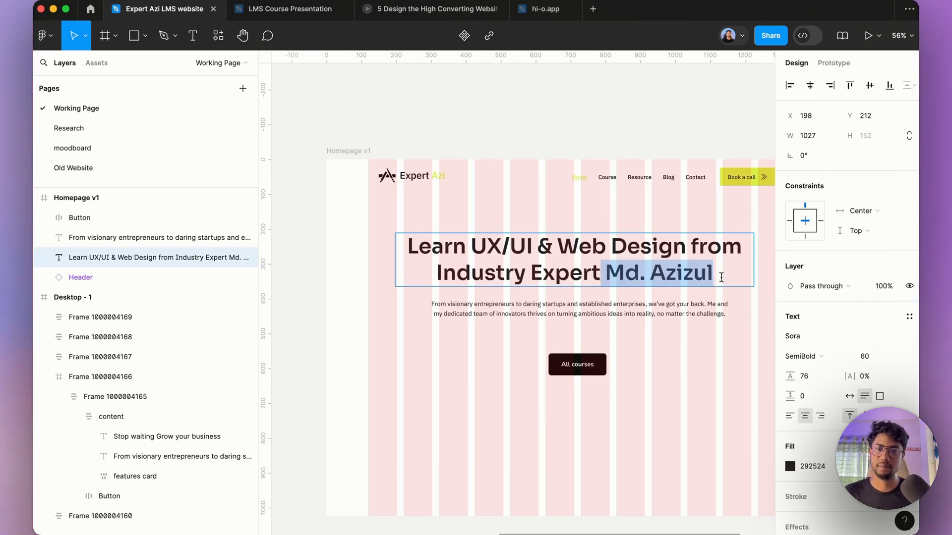
Step: Edit the headline to read "Learn UX/UI & Web Design from Expert Azi"
type("Azi")
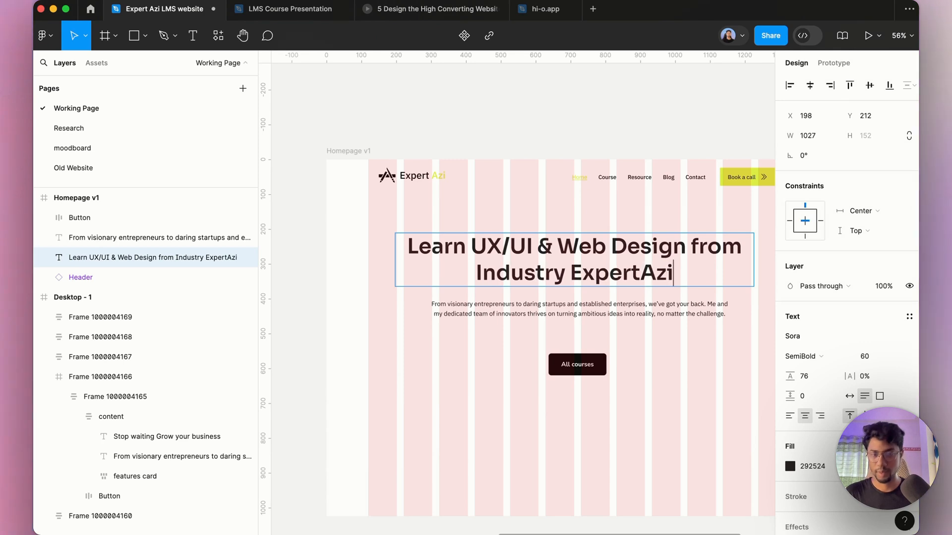
key("Left")
key("Left")
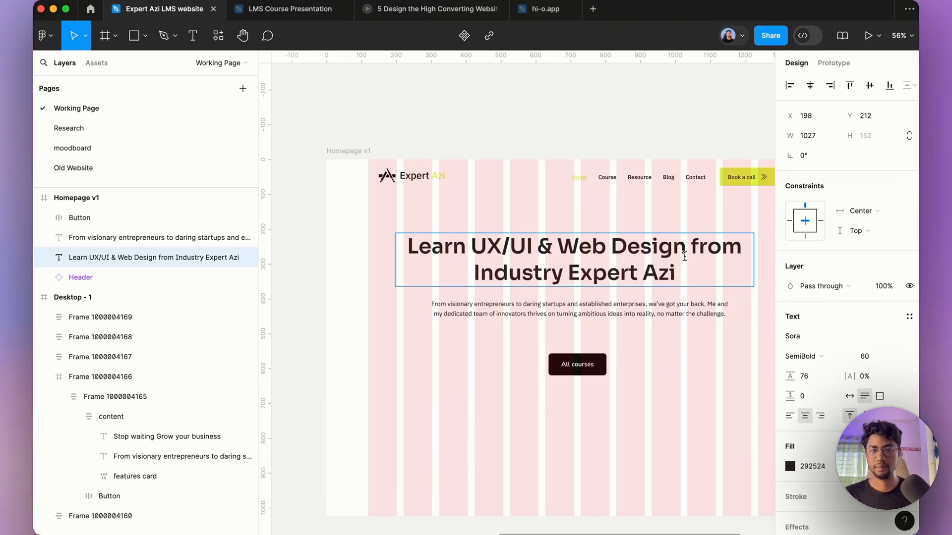
double_click(536, 280)
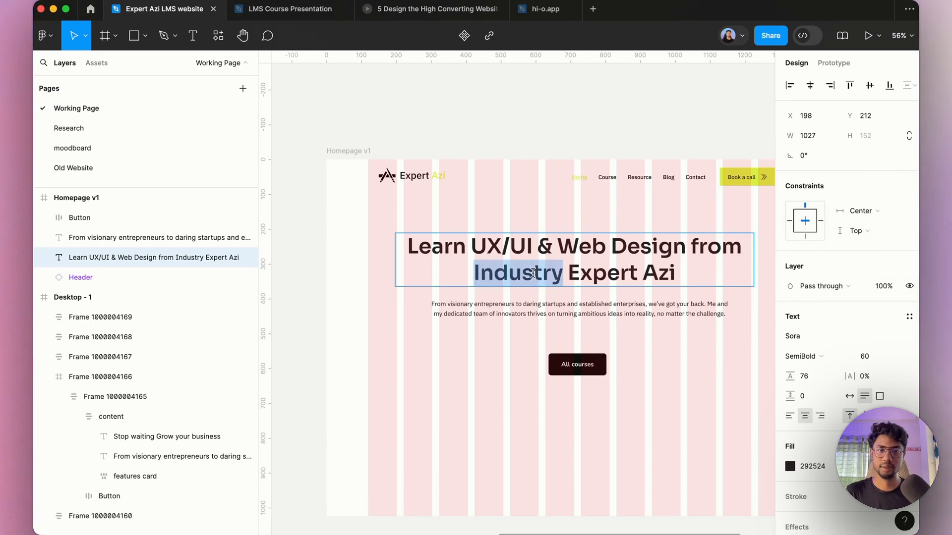
key("BackSpace")
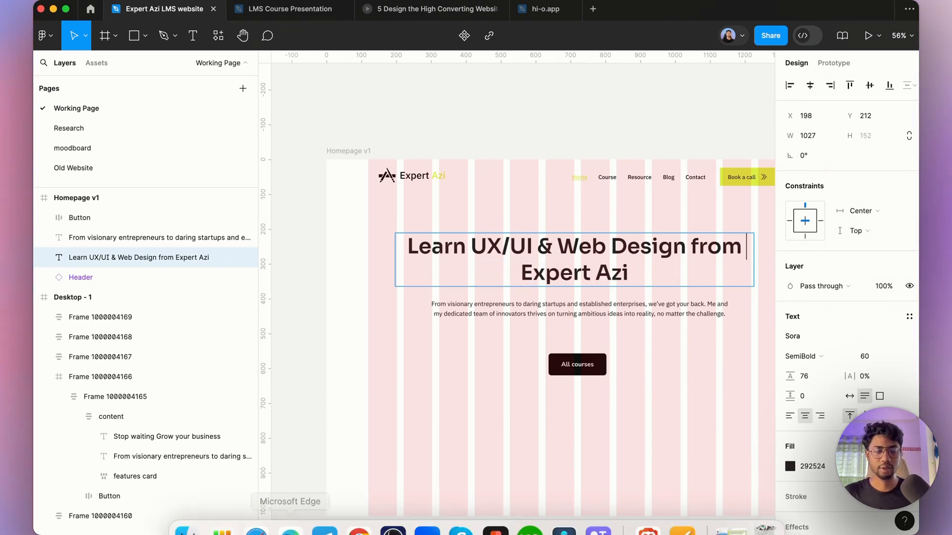
Step: Compare the hero headlines suggested in the Perplexity, ChatGPT and Claude tabs
left_click(357, 516)
left_click(297, 10)
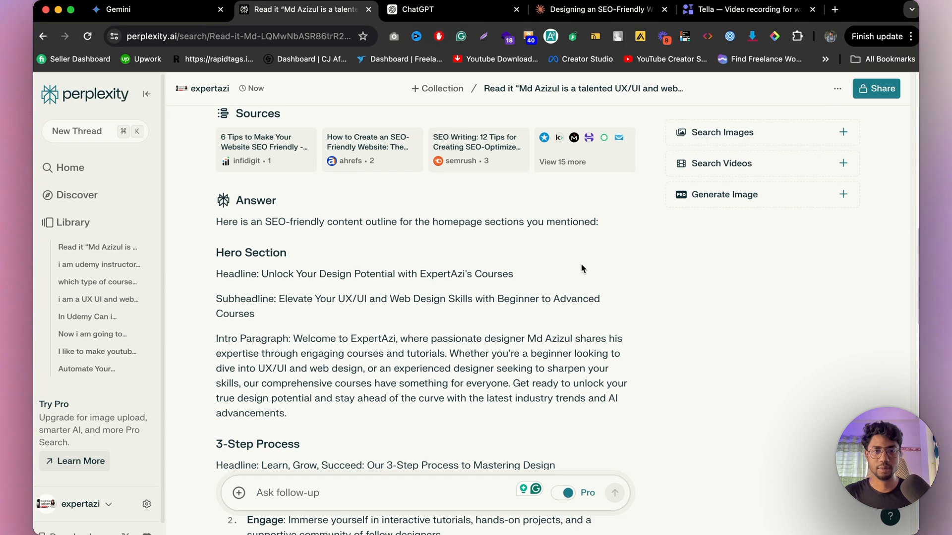
left_click(436, 9)
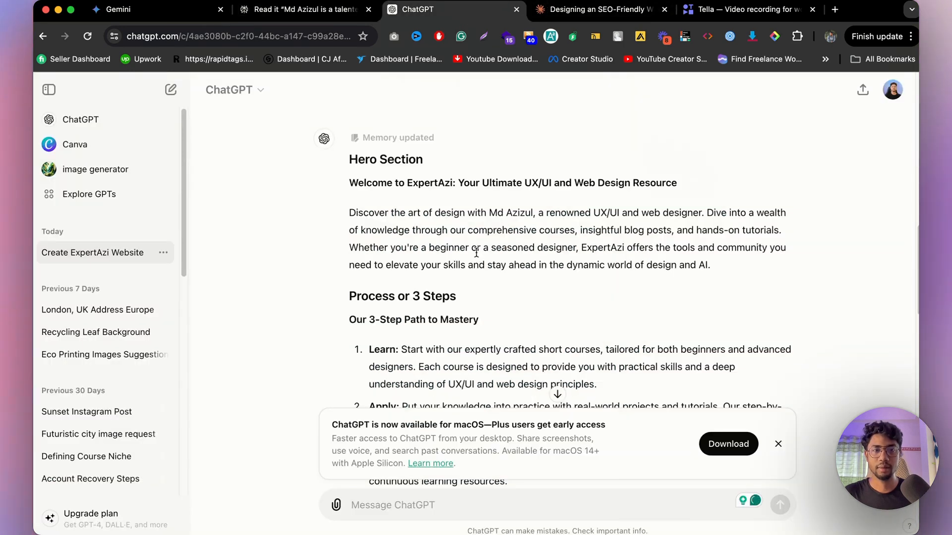
scroll(473, 218, "up", 1)
left_click_drag(661, 214, 661, 214)
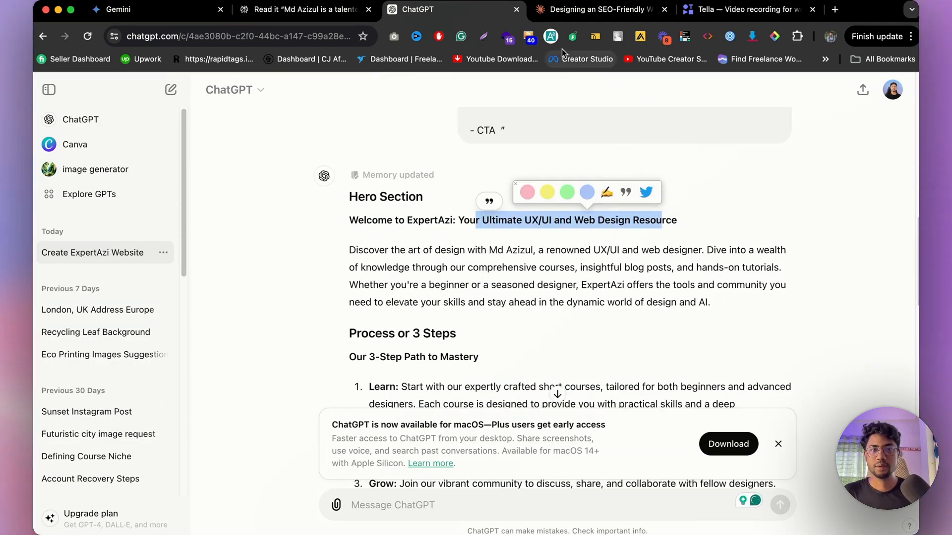
left_click(574, 16)
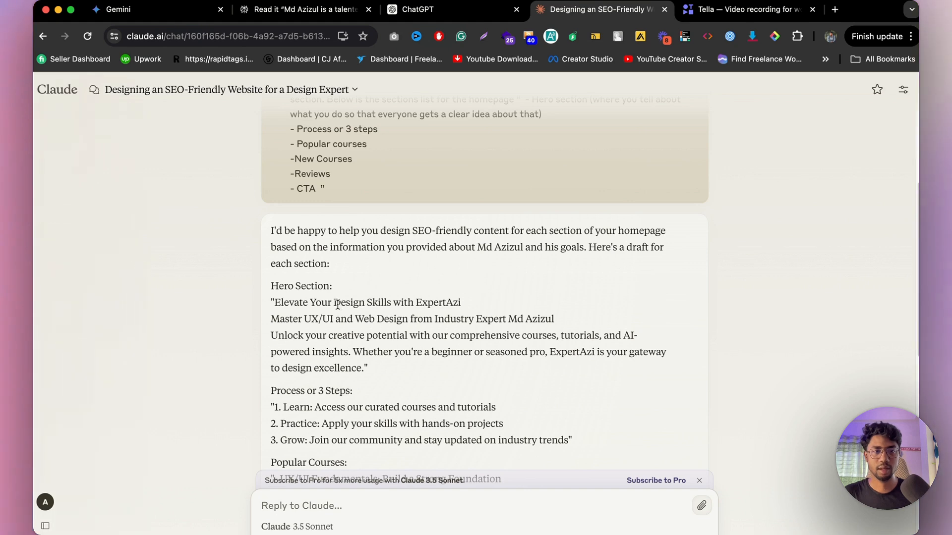
left_click_drag(341, 302, 461, 302)
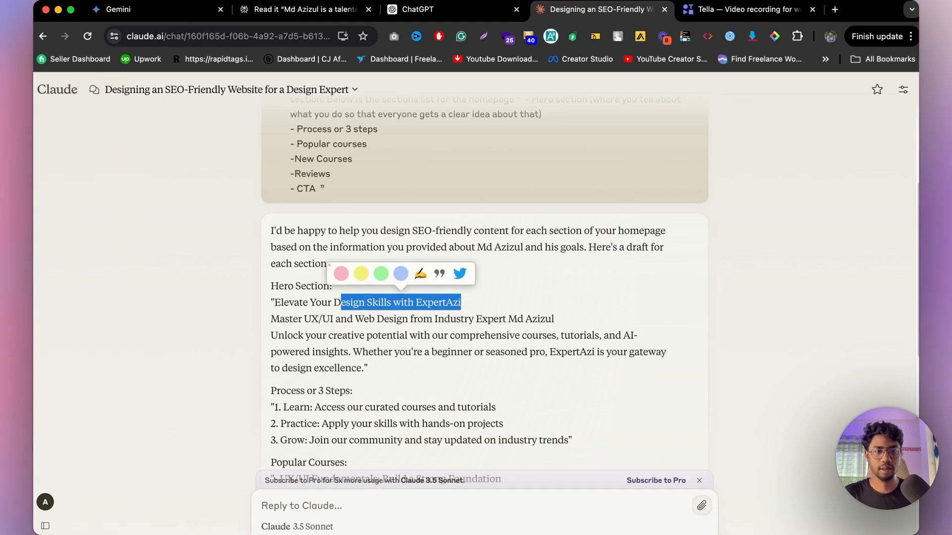
left_click(423, 518)
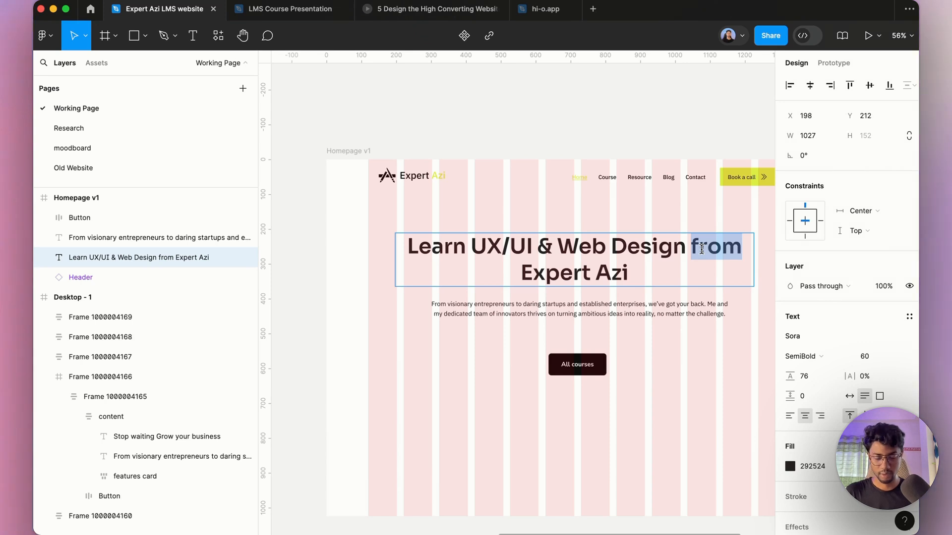
Step: Change "from" to "with" in the headline, narrow its text box to about 837 wide and center it
type("with")
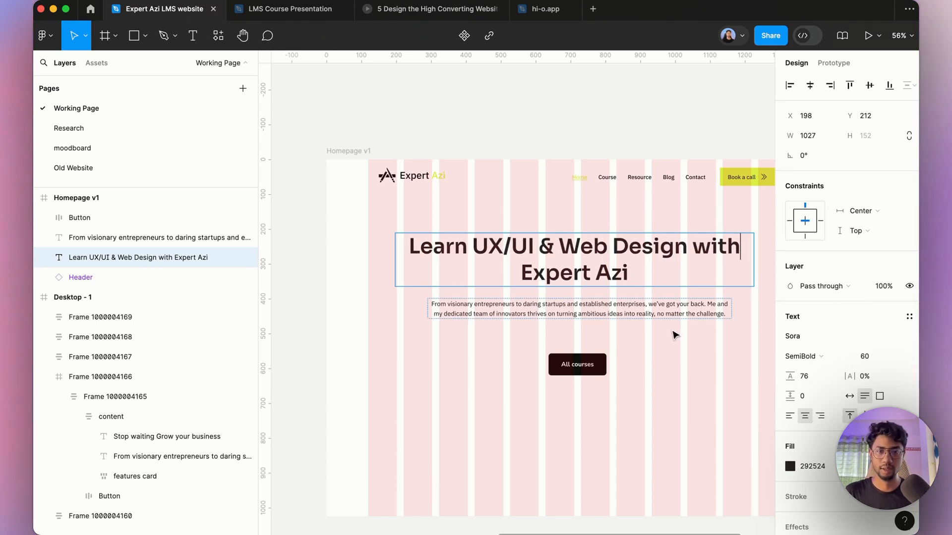
key("Escape")
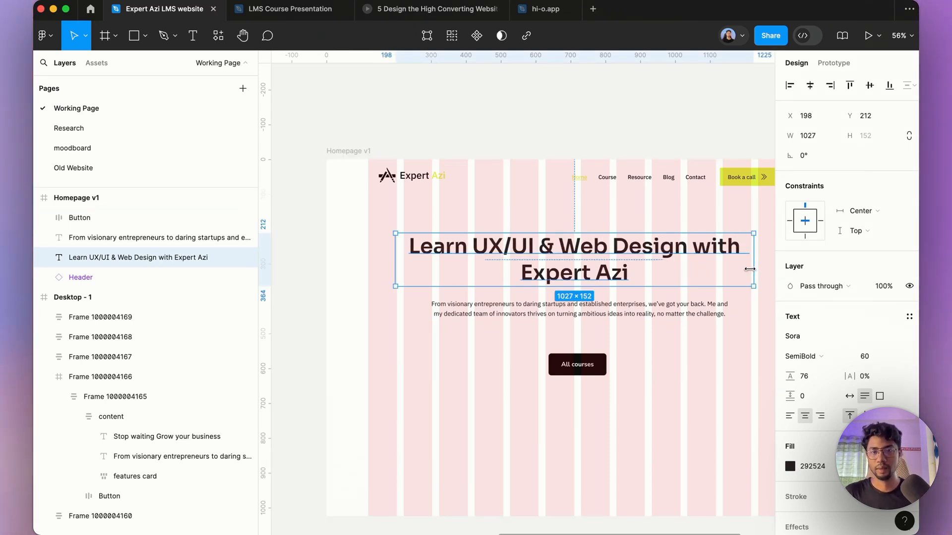
left_click_drag(749, 269, 687, 251)
key("alt+h")
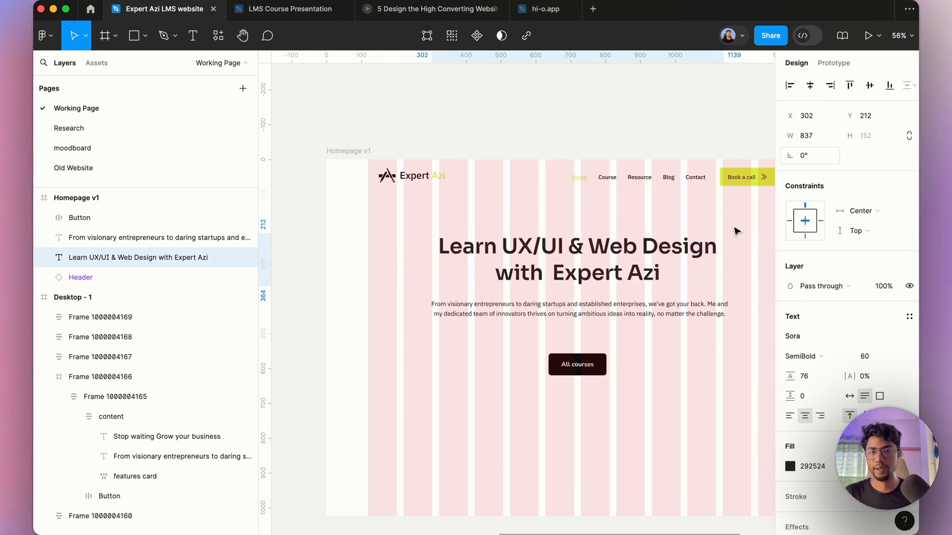
Step: Set the headline's line height to 150%
scroll(668, 272, "down", 2)
left_click(825, 376)
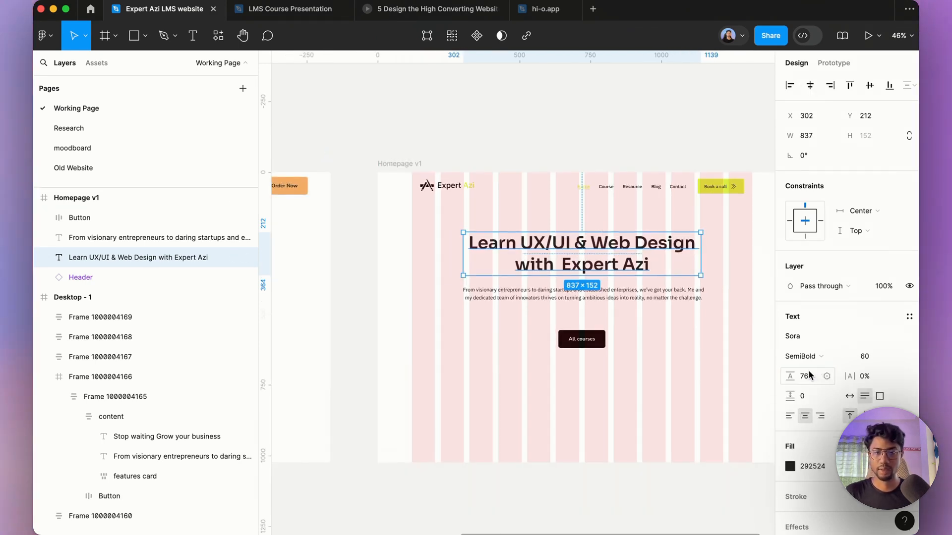
type("150%")
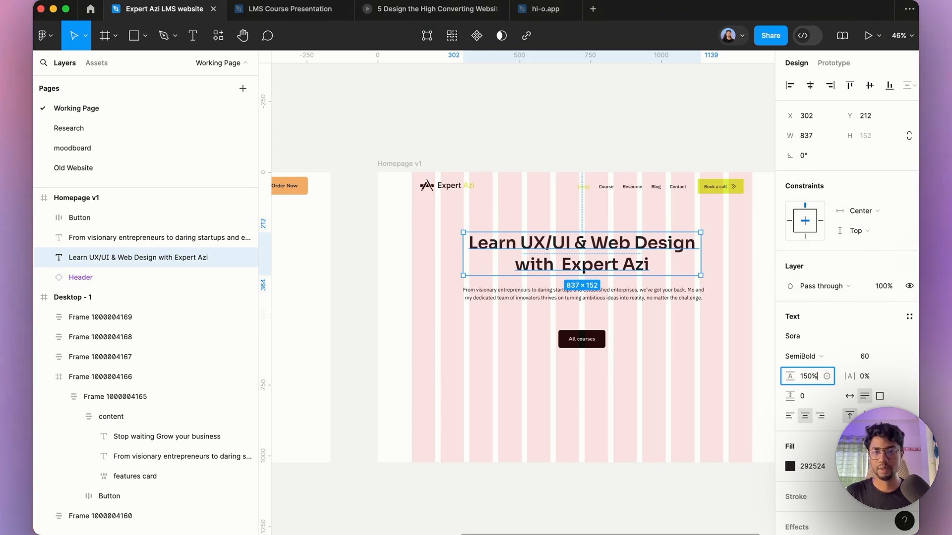
key("Return")
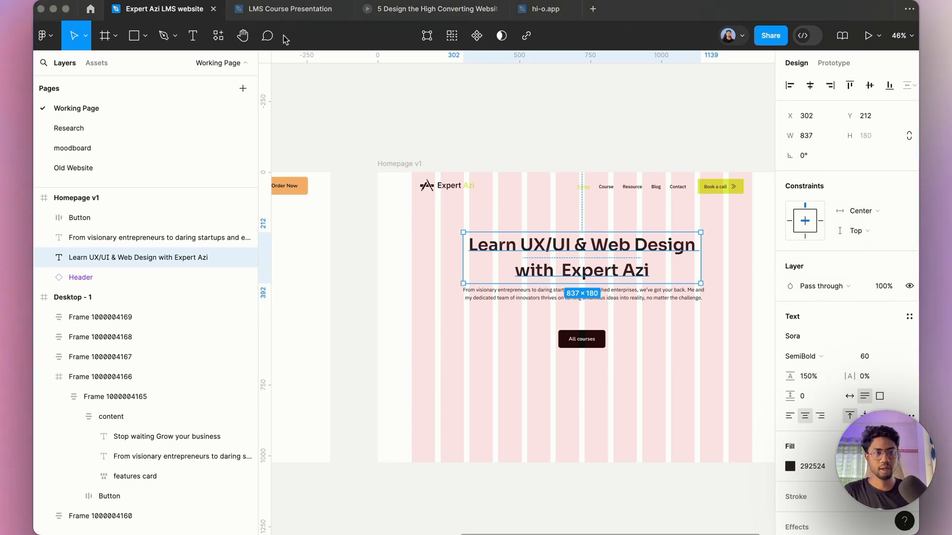
Step: Select the description paragraph and copy the Gemini body-text sentence starting "Whether you're a beginner or seasoned designer"
scroll(599, 261, "up", 2)
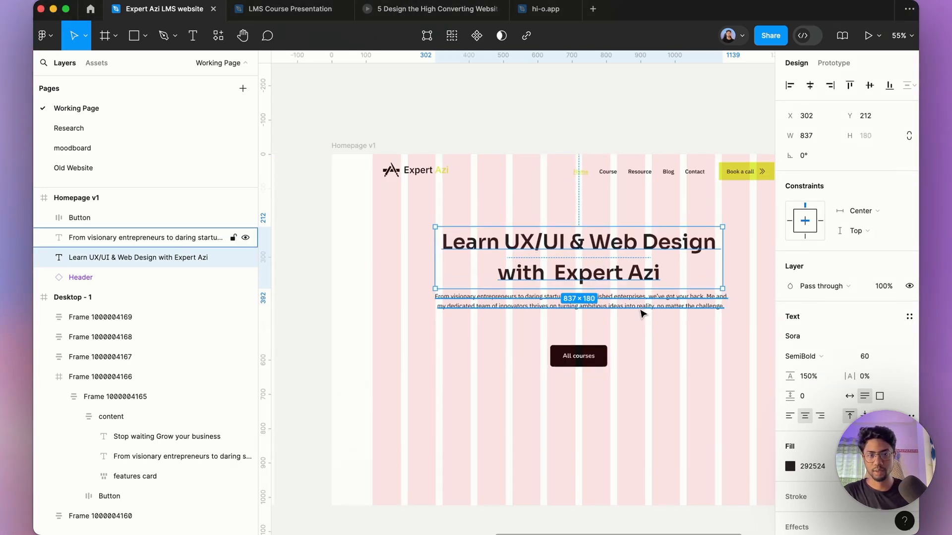
left_click(630, 298)
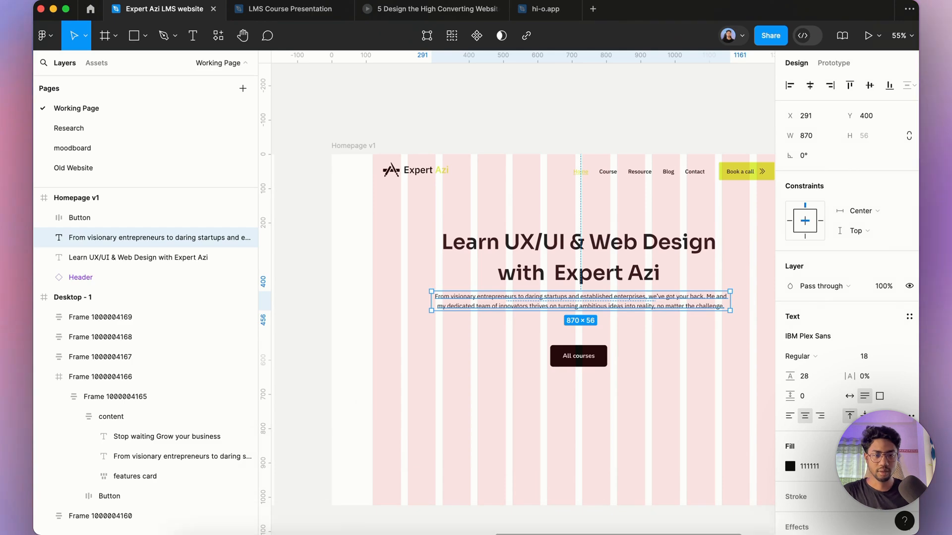
left_click(362, 515)
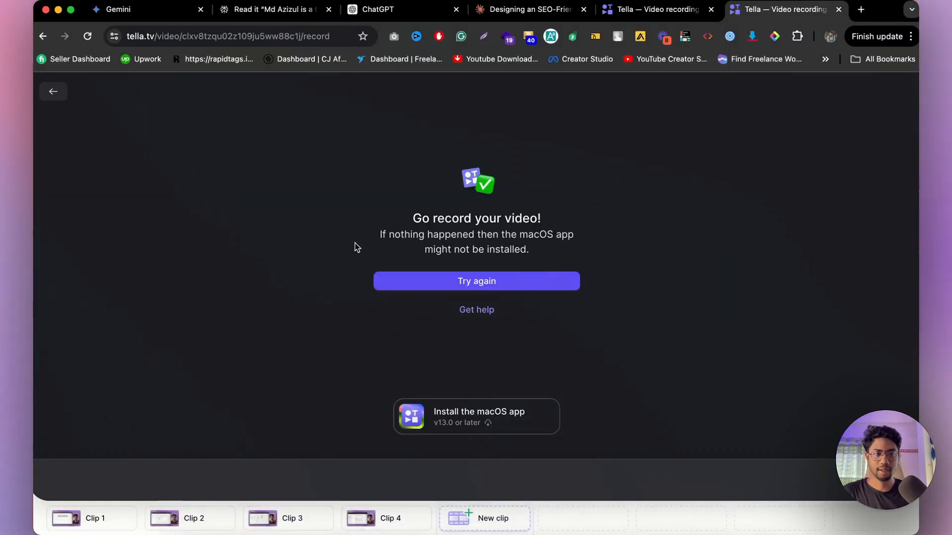
left_click(153, 10)
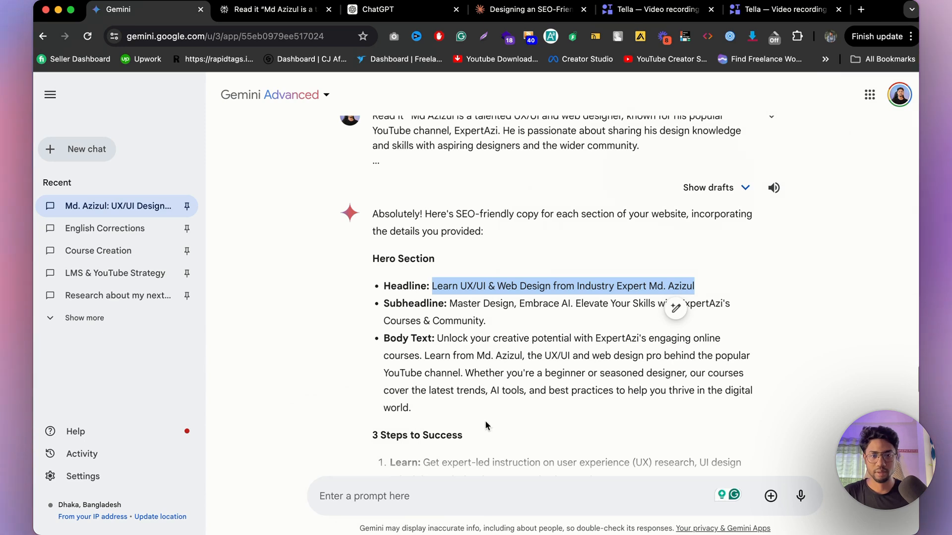
left_click(453, 372)
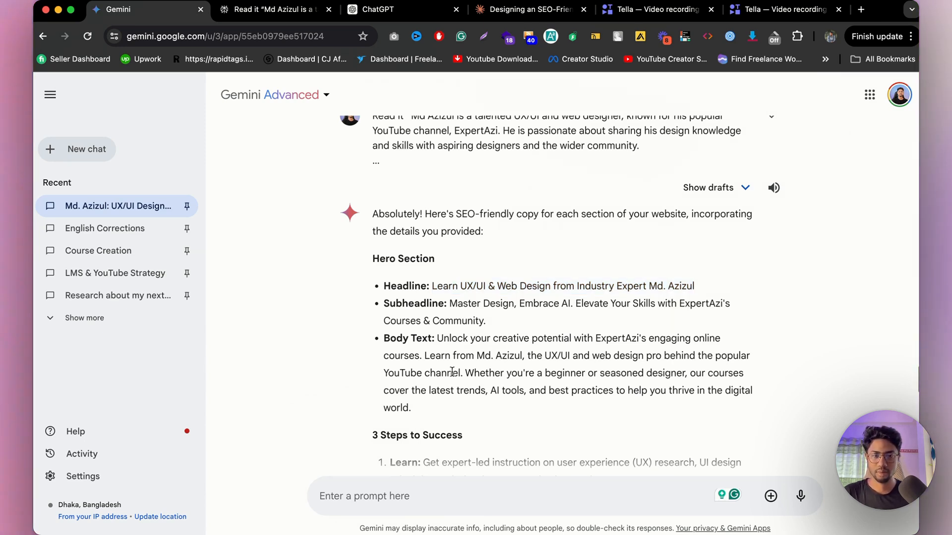
mouse_move(465, 373)
left_mouse_down()
mouse_move(473, 394)
mouse_move(494, 405)
left_mouse_up()
key("super+c")
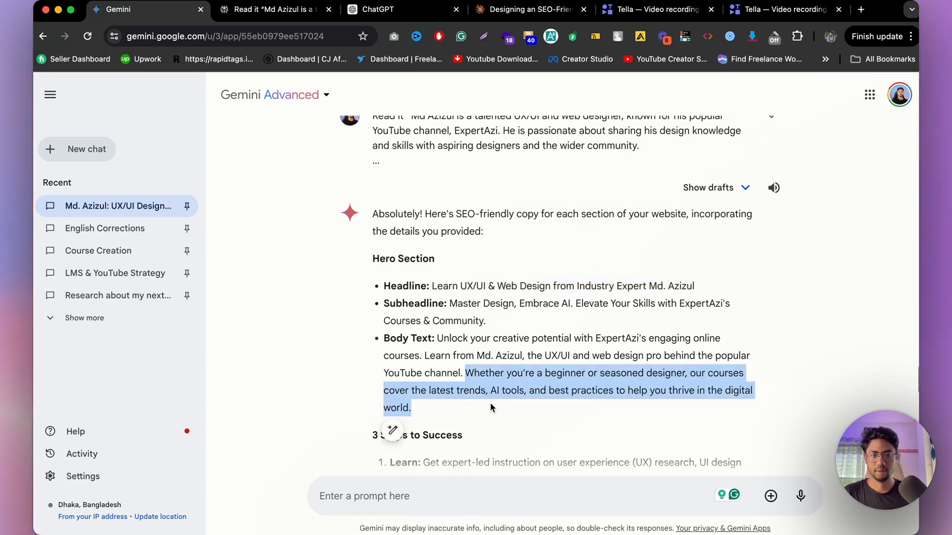
left_click(496, 516)
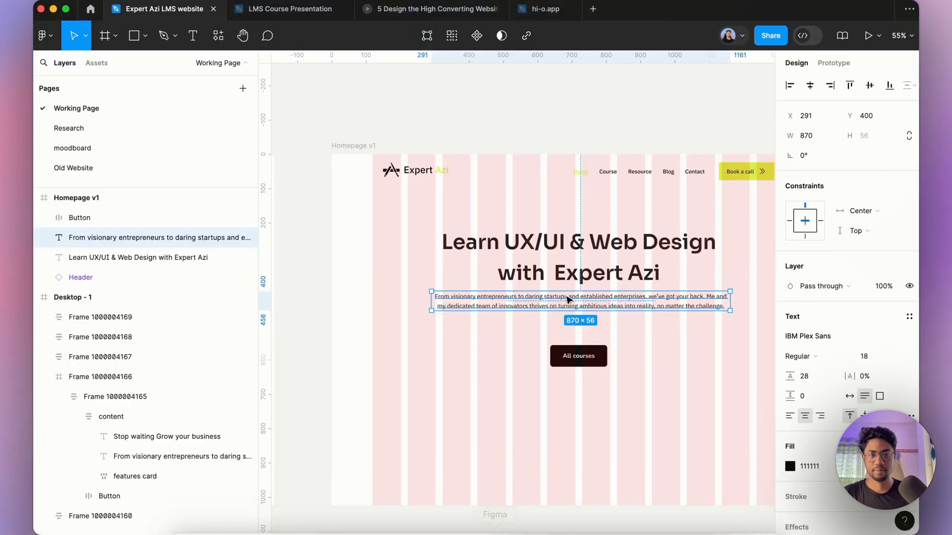
Step: Replace the description paragraph's text with the copied Gemini sentence
key("Return")
key("super+v")
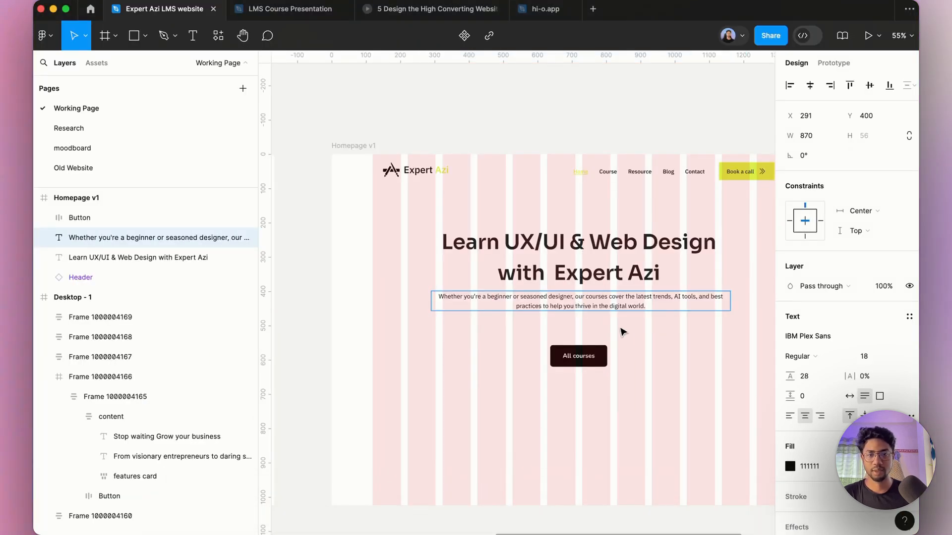
key("Escape")
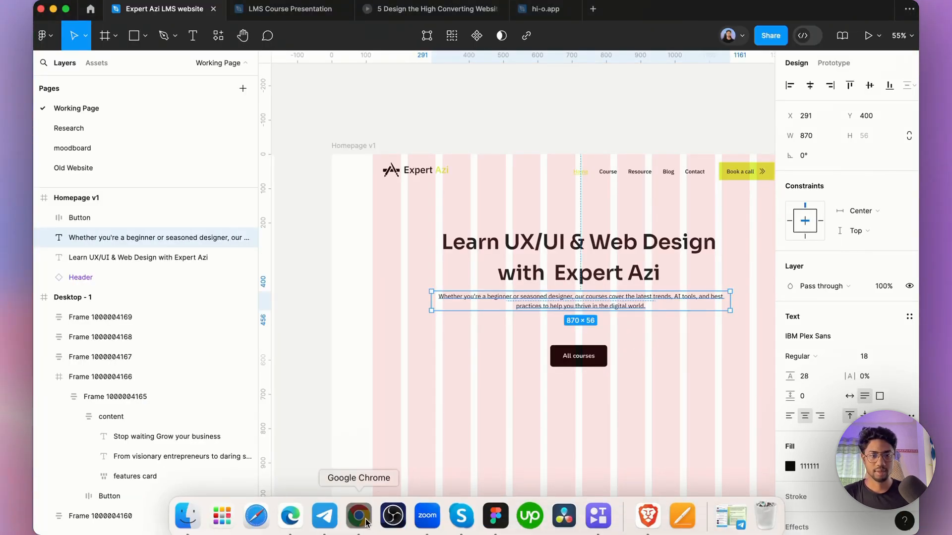
Step: Compare the hero intro paragraphs suggested in the Perplexity, ChatGPT and Claude tabs
left_click(359, 516)
left_click(304, 9)
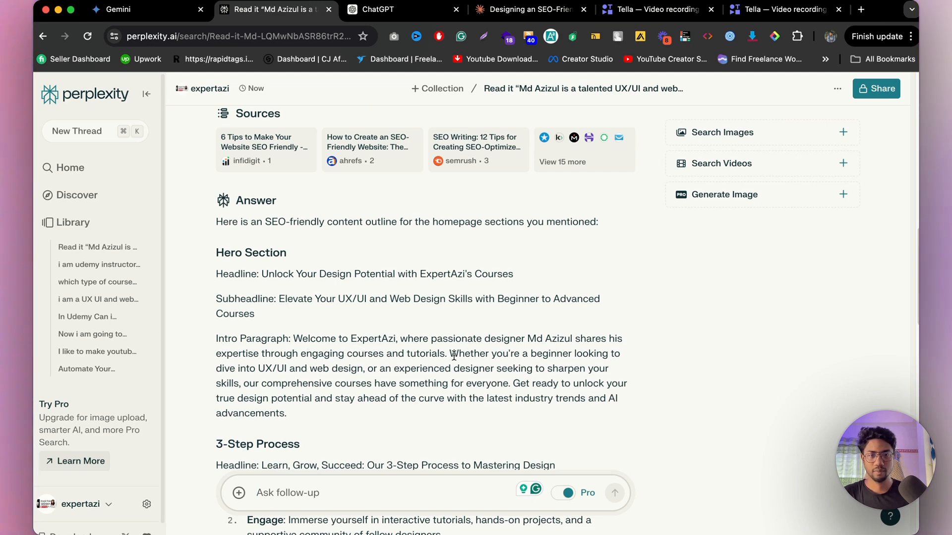
left_click_drag(451, 355, 530, 365)
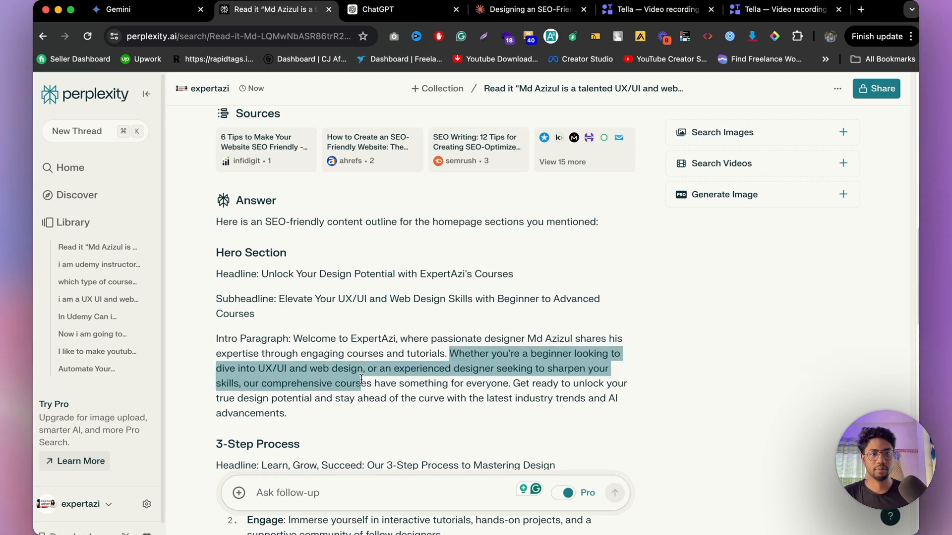
left_click_drag(385, 380, 517, 381)
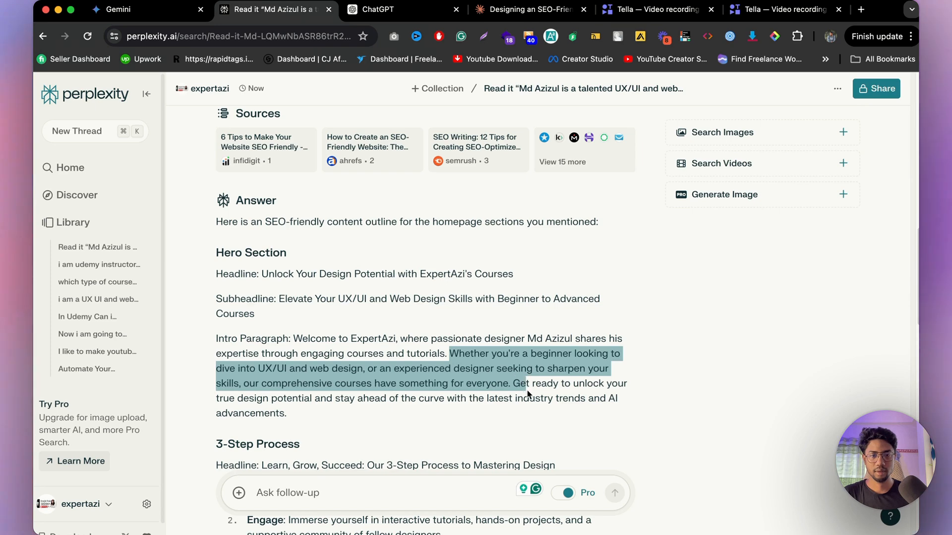
left_click(440, 379)
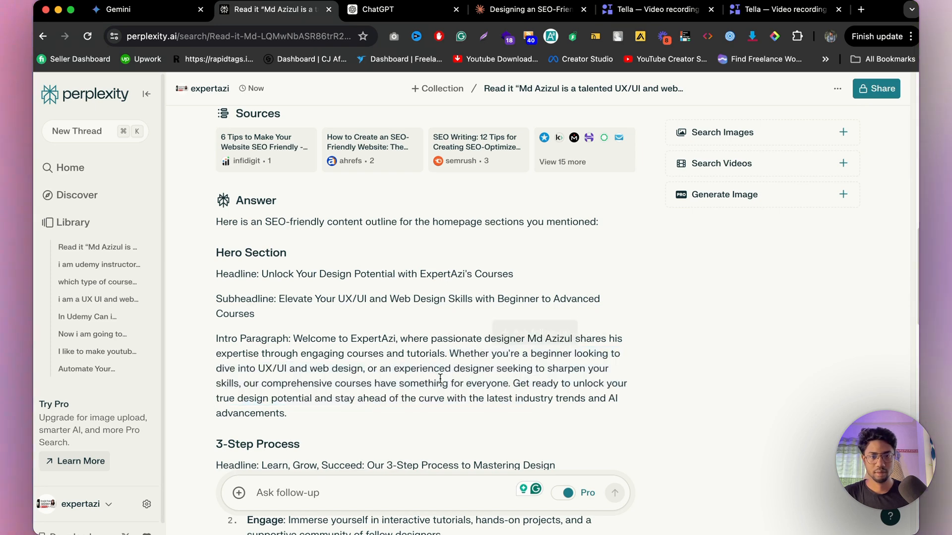
left_click(427, 10)
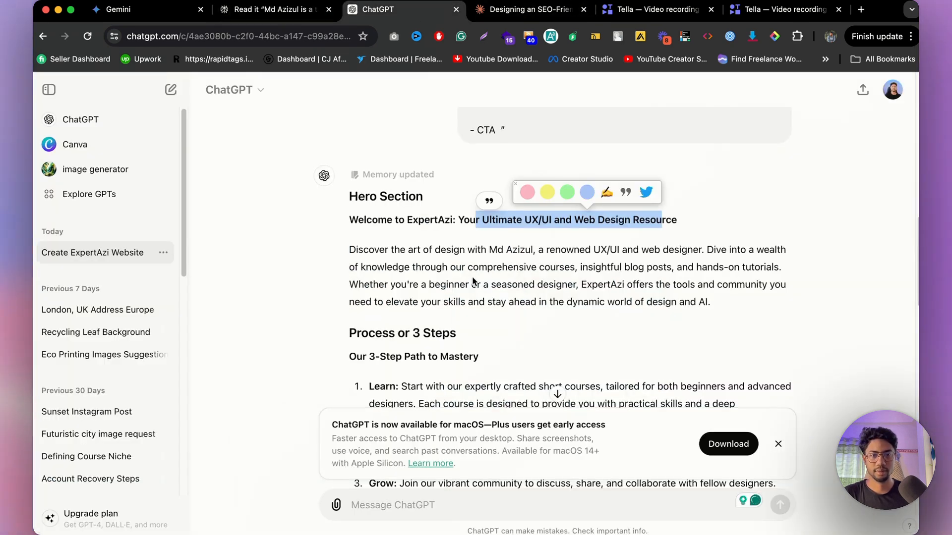
scroll(461, 272, "down", 1)
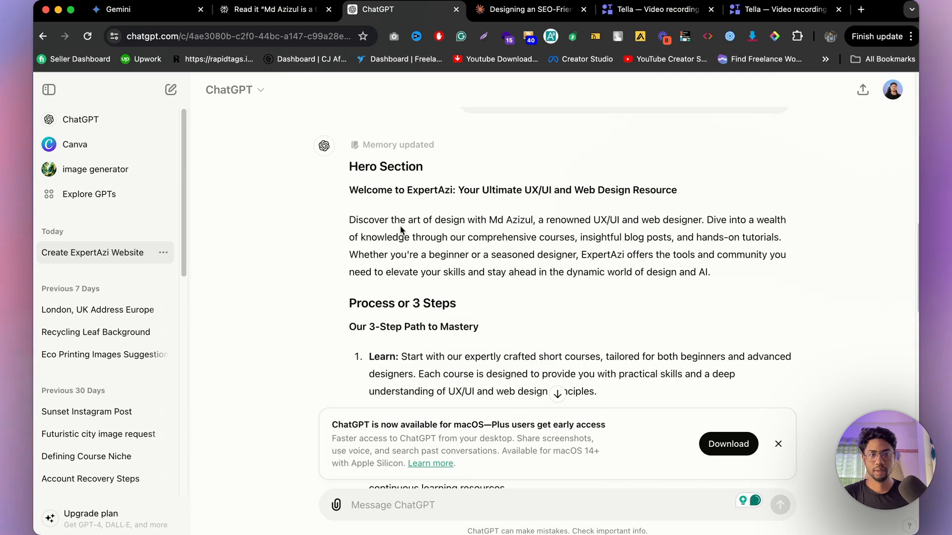
left_click_drag(379, 219, 645, 272)
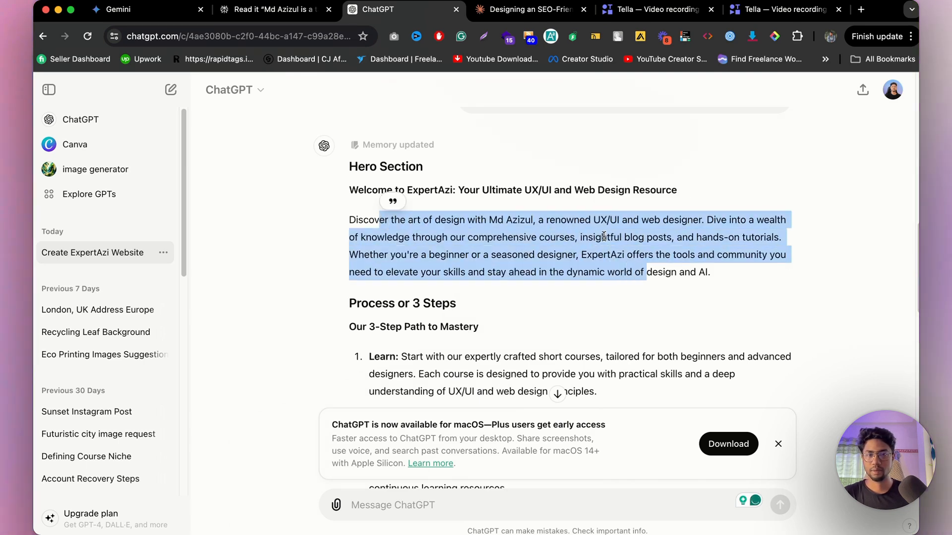
left_click(515, 11)
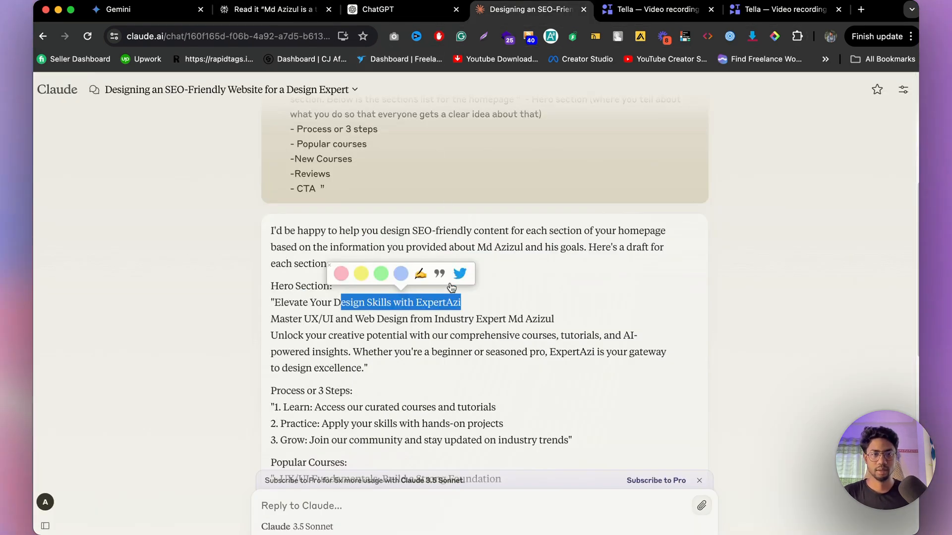
left_click(457, 339)
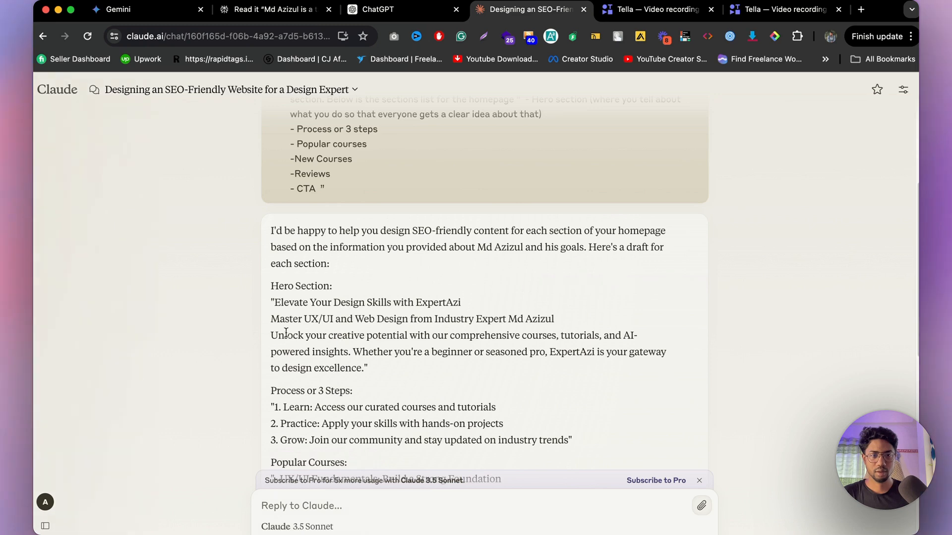
left_click_drag(285, 334, 377, 353)
left_click(594, 351)
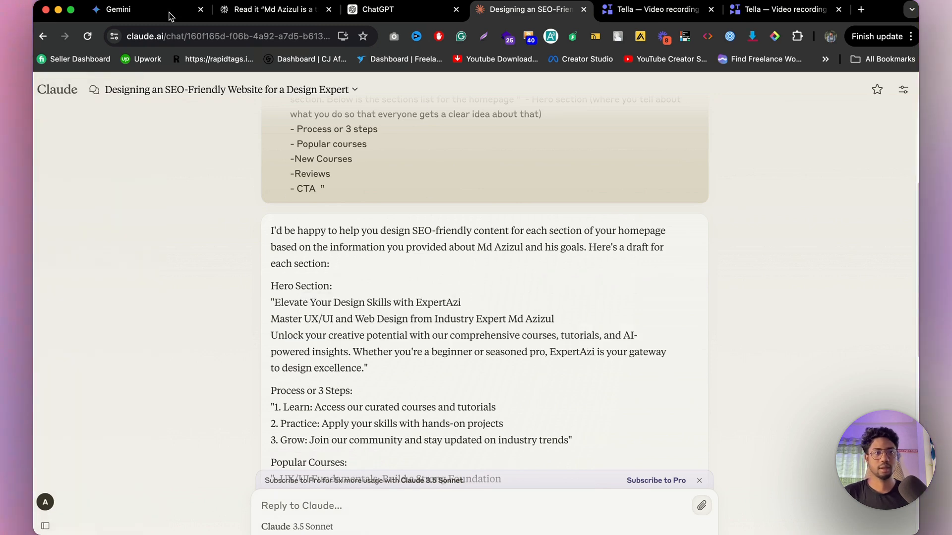
mouse_move(474, 532)
left_click(500, 519)
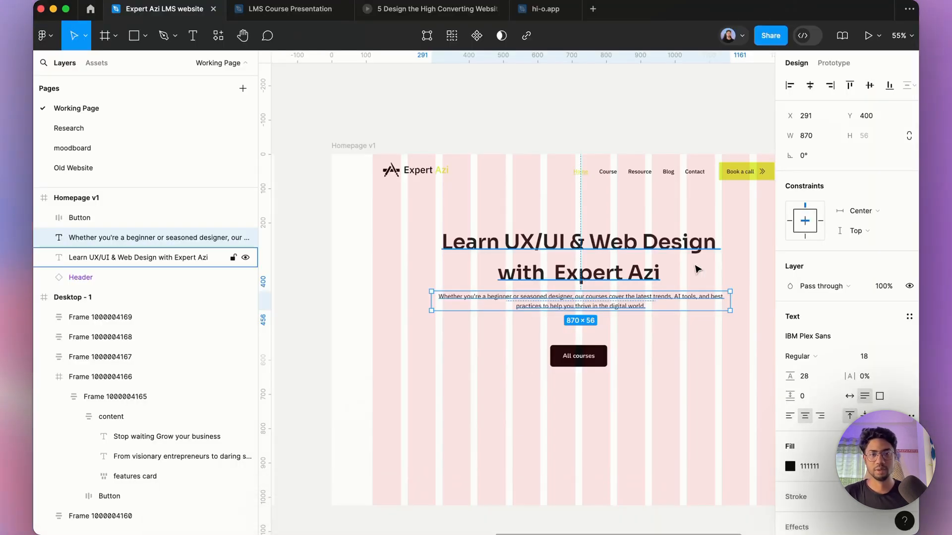
Step: Set the description paragraph's line height to 140%
scroll(734, 366, "up", 5)
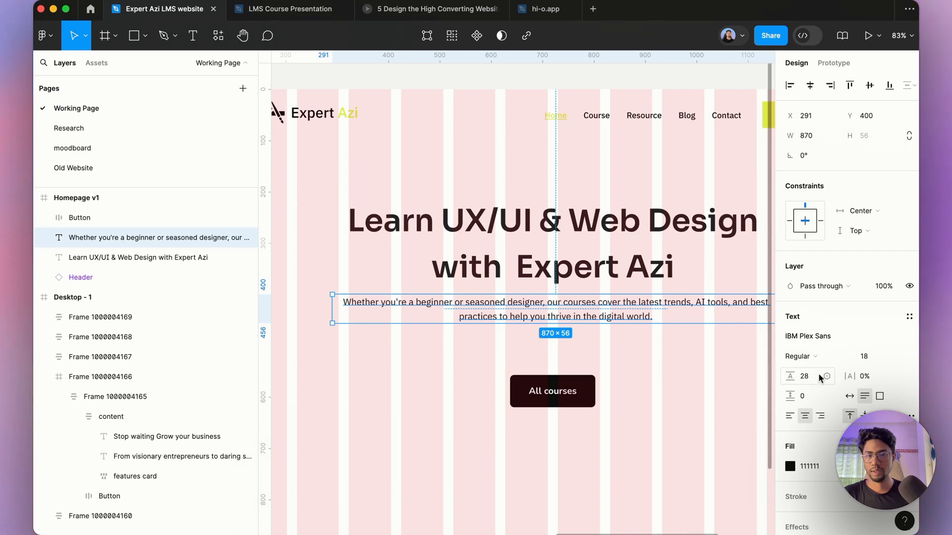
left_click(819, 379)
type("1")
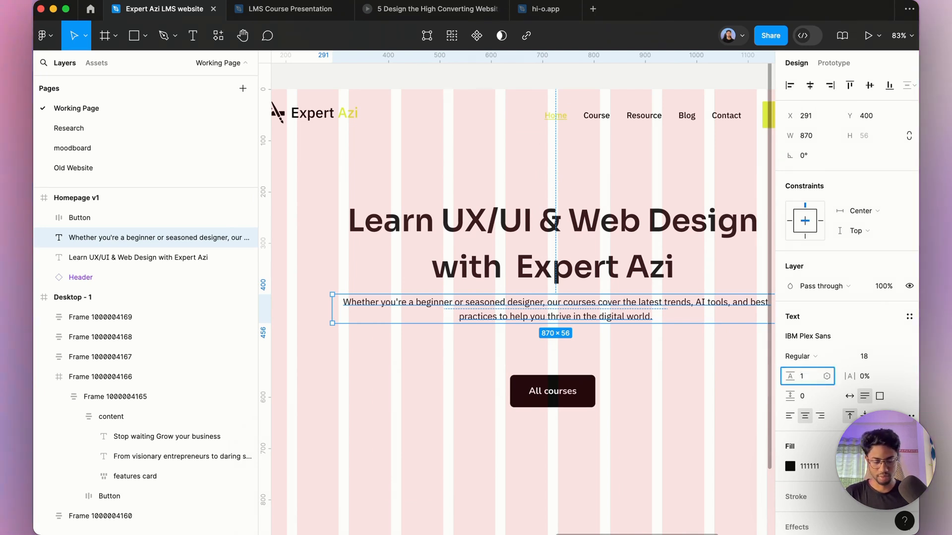
type("40")
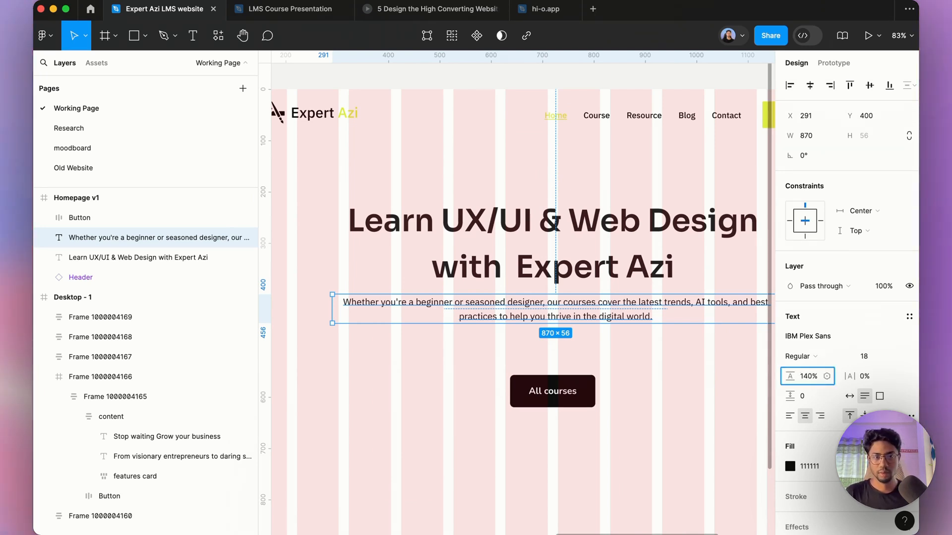
key("Return")
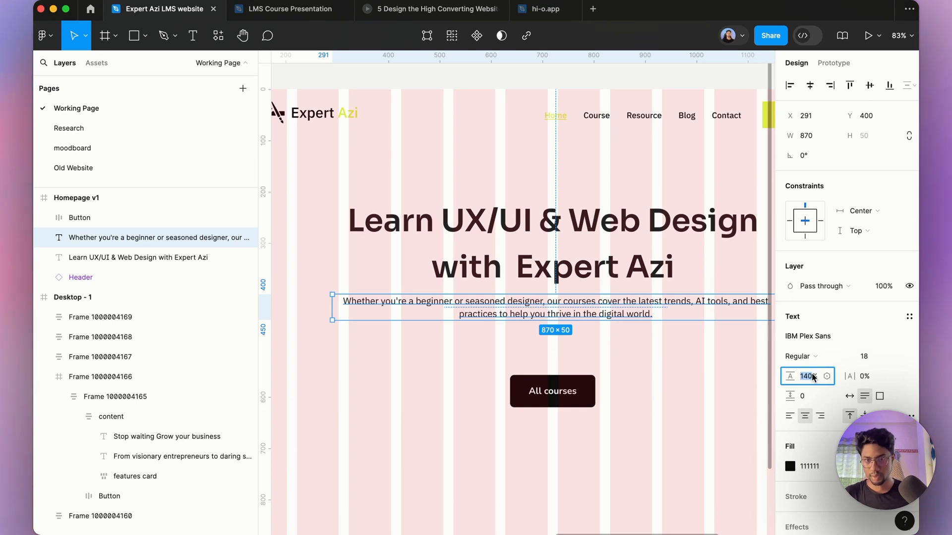
Step: Select the headline and set its line height to 140%
left_click(629, 270)
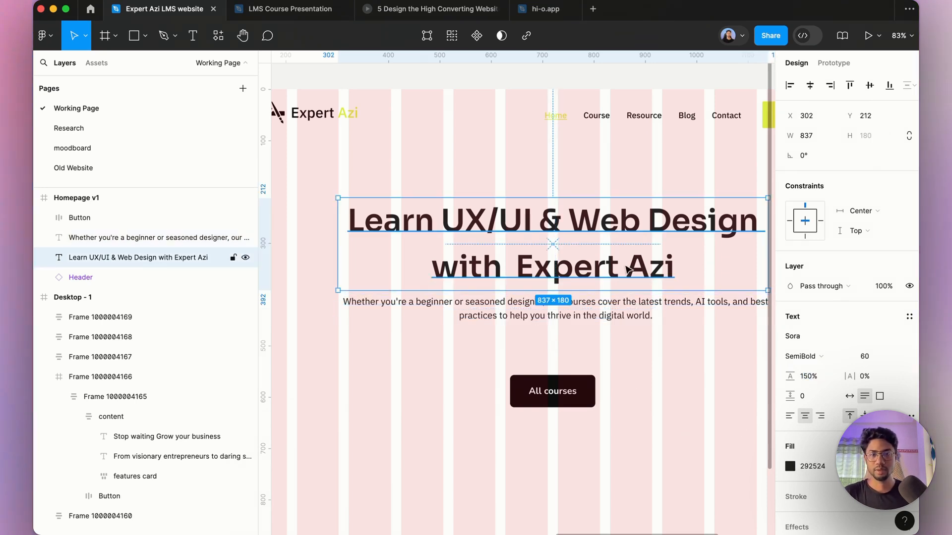
left_click(814, 378)
type("140")
key("Return")
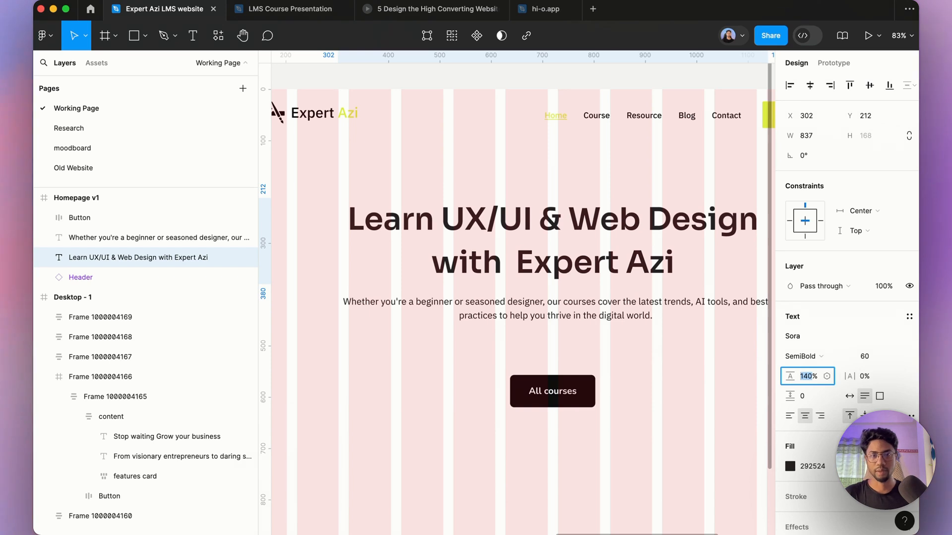
Step: Move the All courses button up closer to the description paragraph
scroll(564, 282, "down", 5)
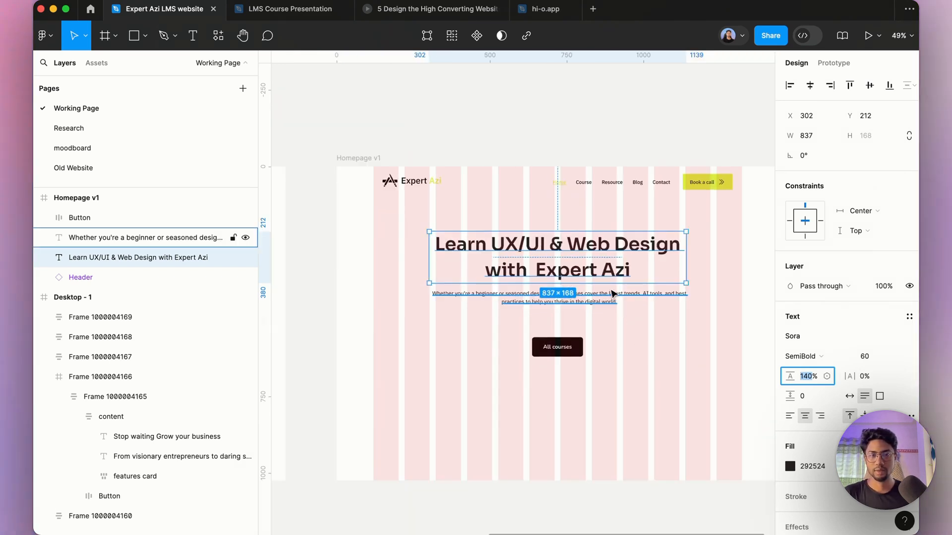
scroll(613, 293, "up", 5)
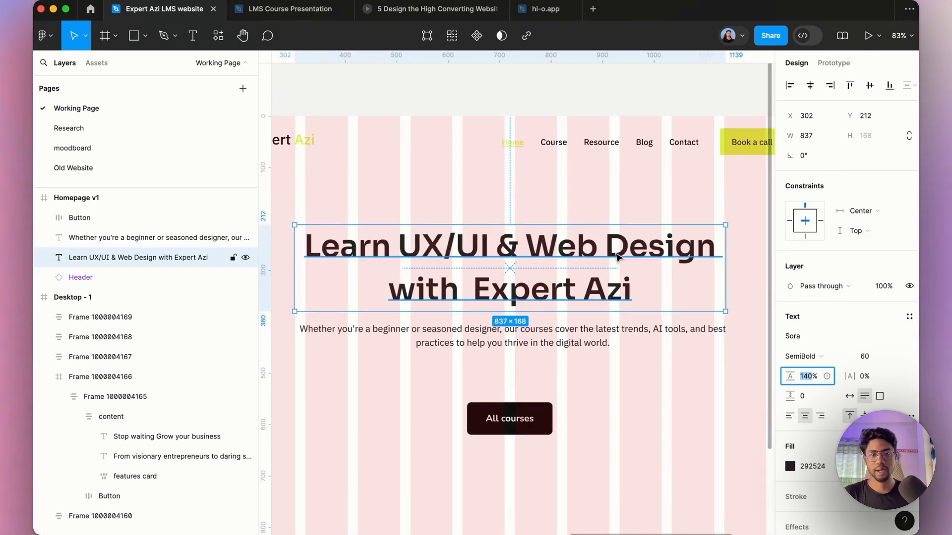
left_click(572, 331)
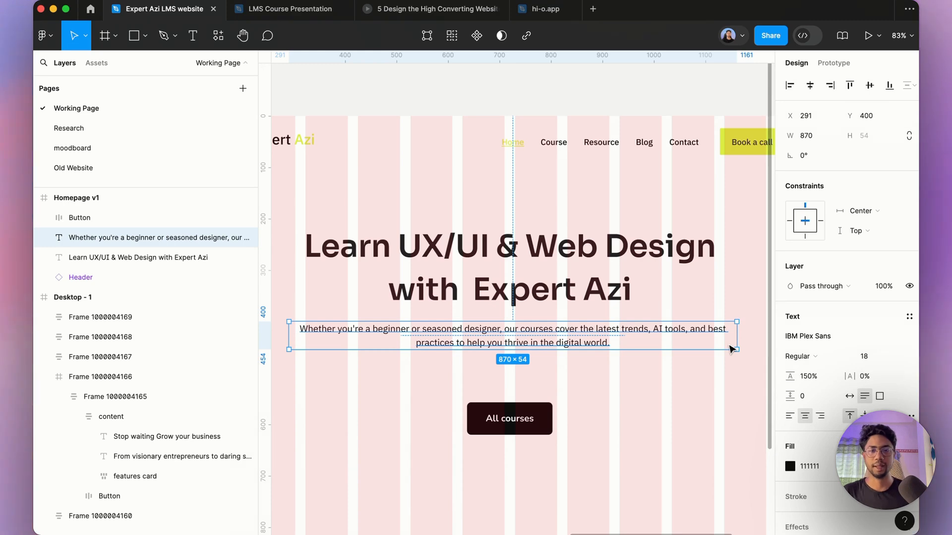
left_click(536, 419)
left_click_drag(535, 419, 532, 388)
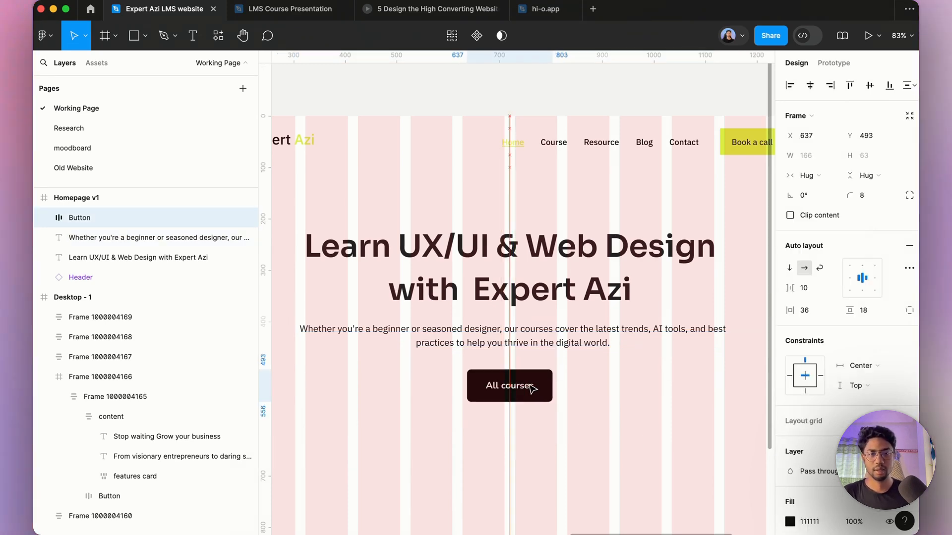
Step: Select the Homepage v1 frame and preview it in presentation mode
left_click(613, 289)
scroll(613, 289, "down", 10)
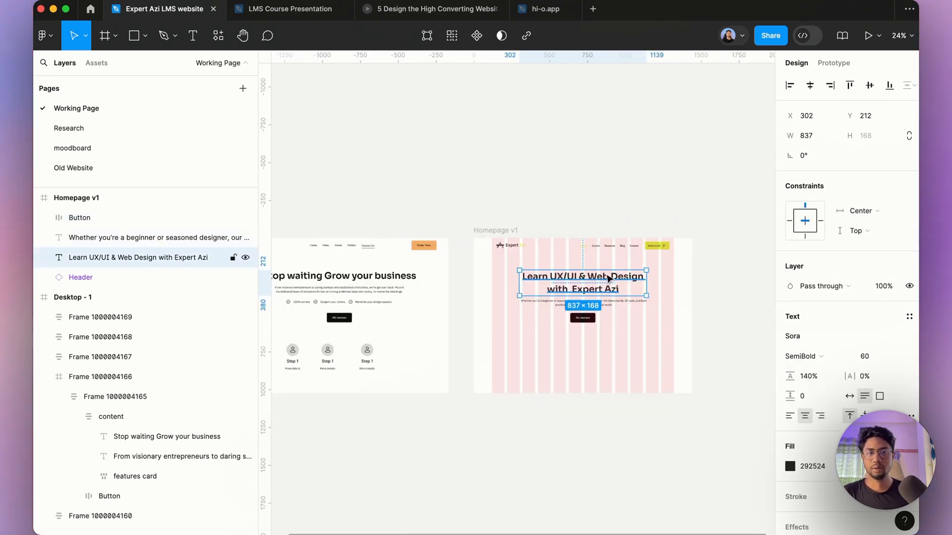
left_click(510, 232)
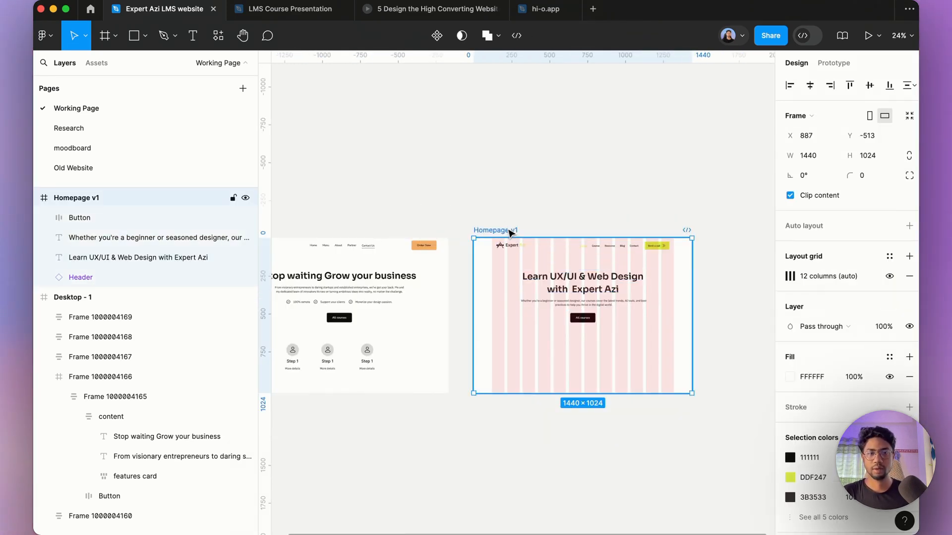
left_click(865, 38)
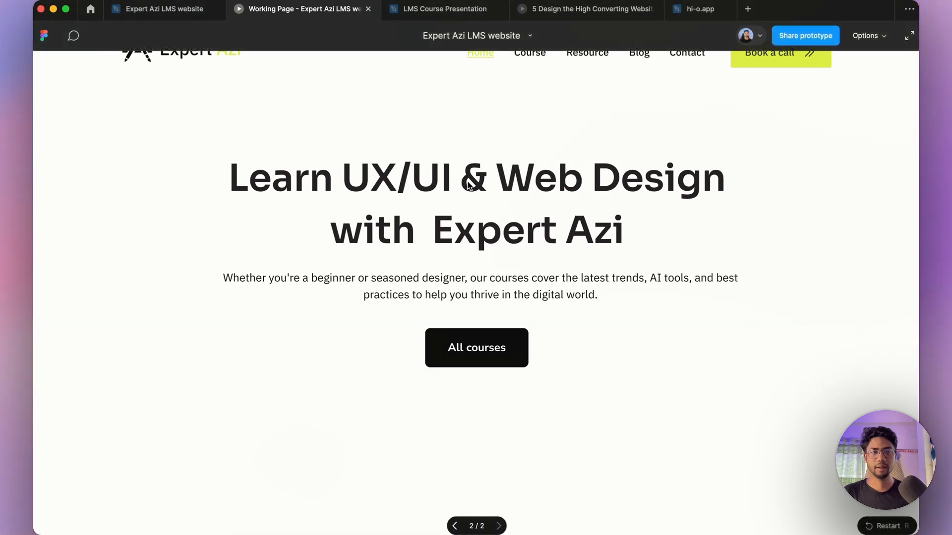
Step: Inspect the hero text and feature list items in the older Desktop - 1 design
left_click(163, 9)
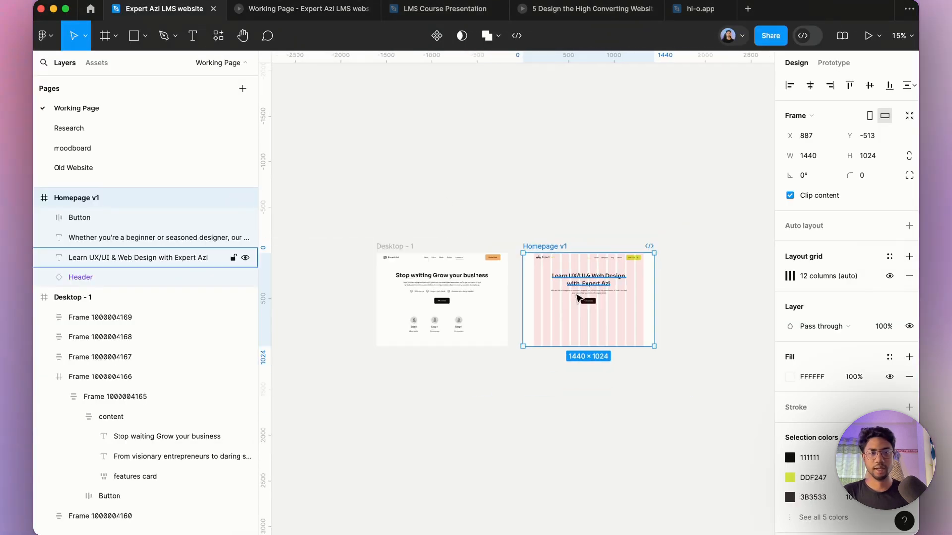
scroll(448, 285, "up", 5)
left_click(382, 319)
double_click(382, 319)
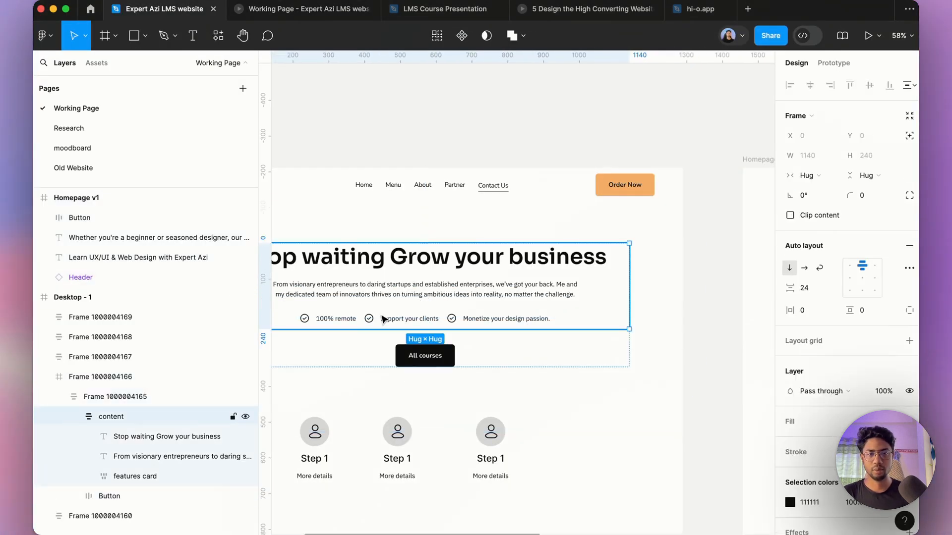
double_click(382, 319)
double_click(382, 319)
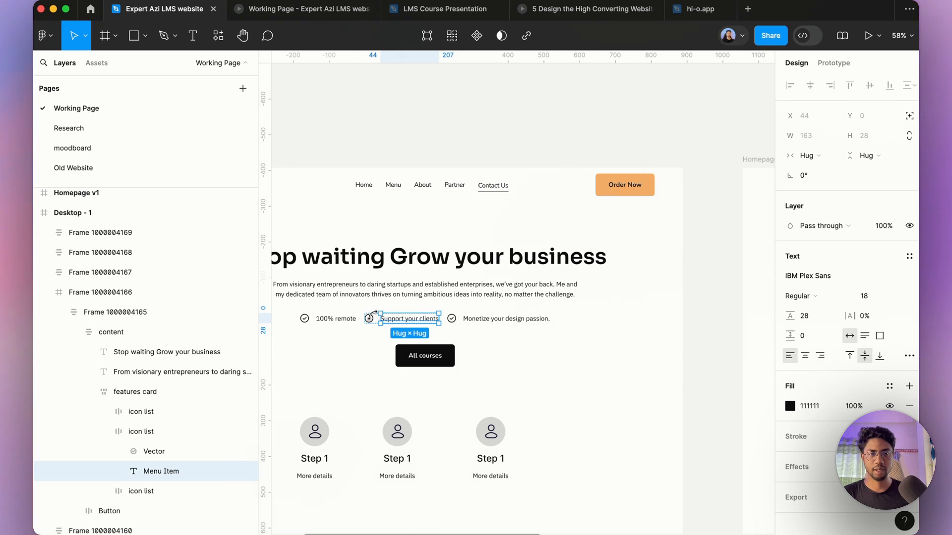
scroll(381, 322, "down", 3)
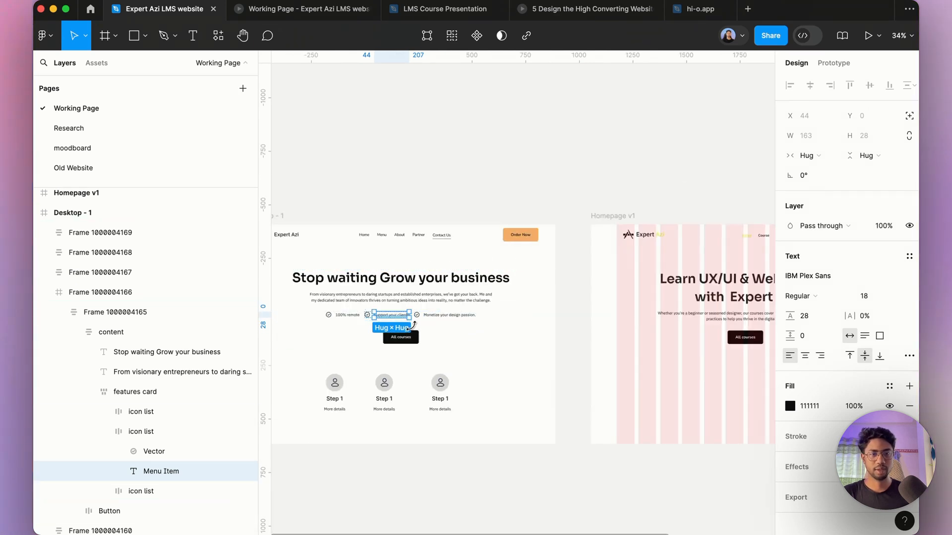
scroll(380, 260, "down", 2)
scroll(587, 295, "up", 3)
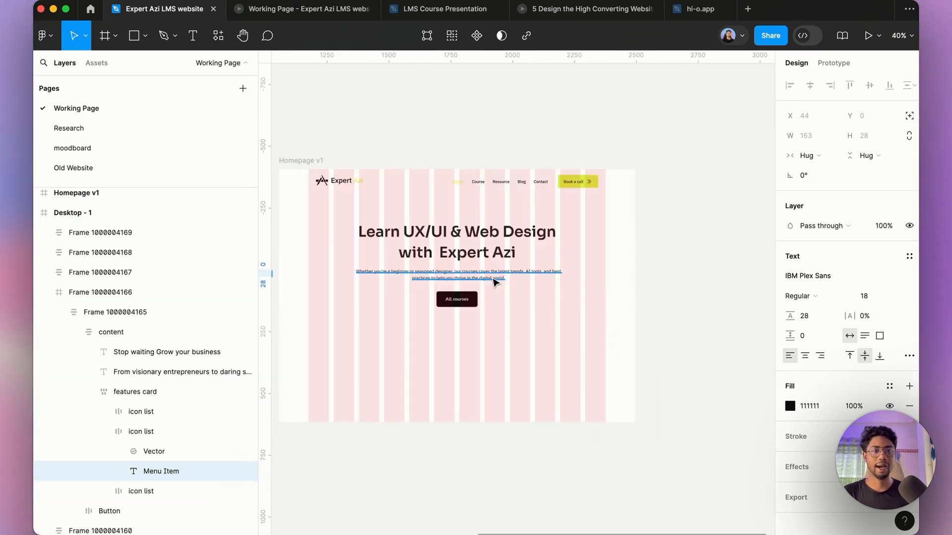
scroll(484, 278, "up", 2)
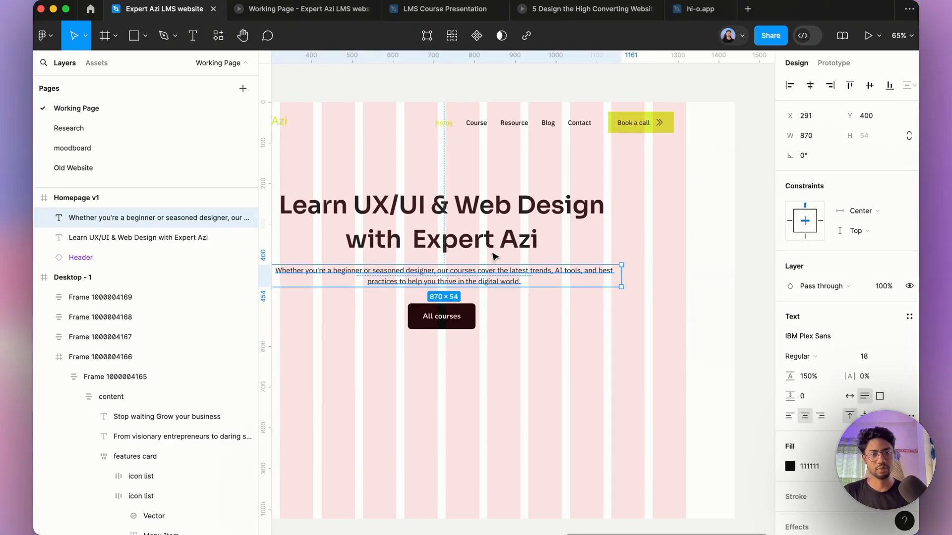
Step: Narrow the description box to about 787 wide and center it horizontally in the frame
left_click_drag(623, 274, 588, 274)
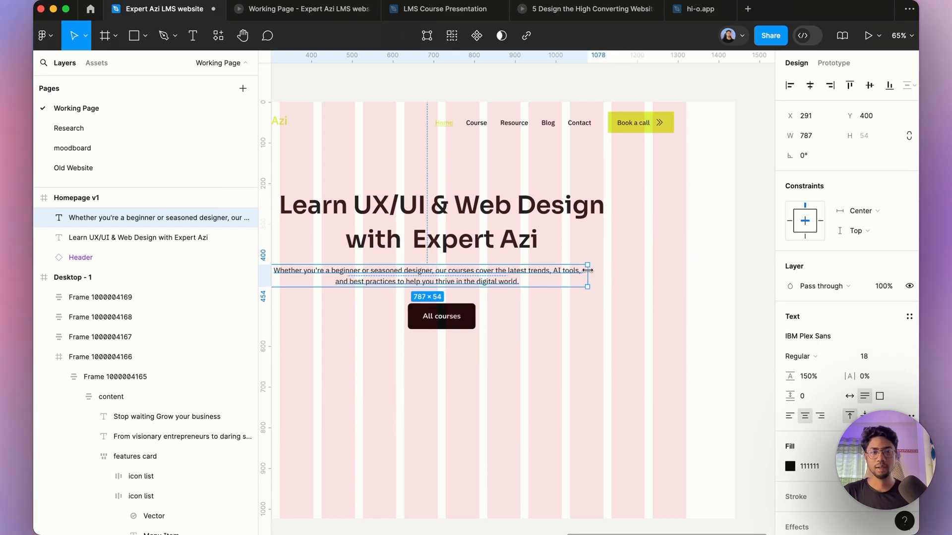
left_click(809, 85)
scroll(594, 286, "left", 1)
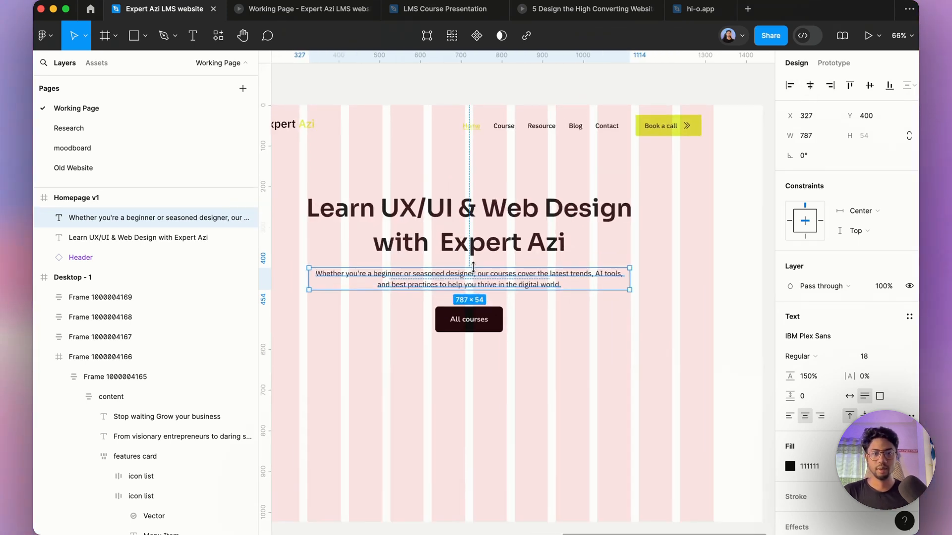
Step: Duplicate the description paragraph below the original and push the All courses button further down
left_click_drag(473, 329, 473, 348)
left_click(454, 284)
left_click_drag(455, 284, 469, 319, "alt")
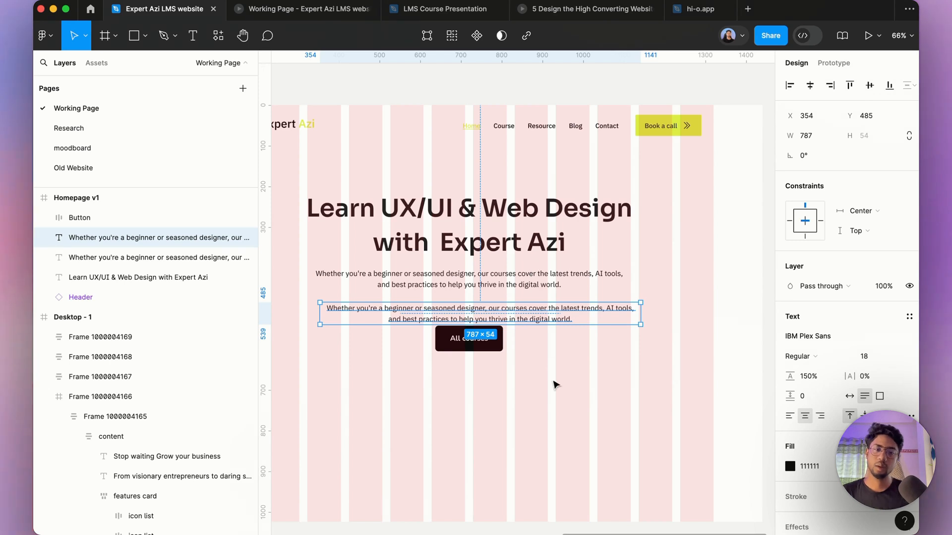
left_click_drag(483, 353, 479, 379)
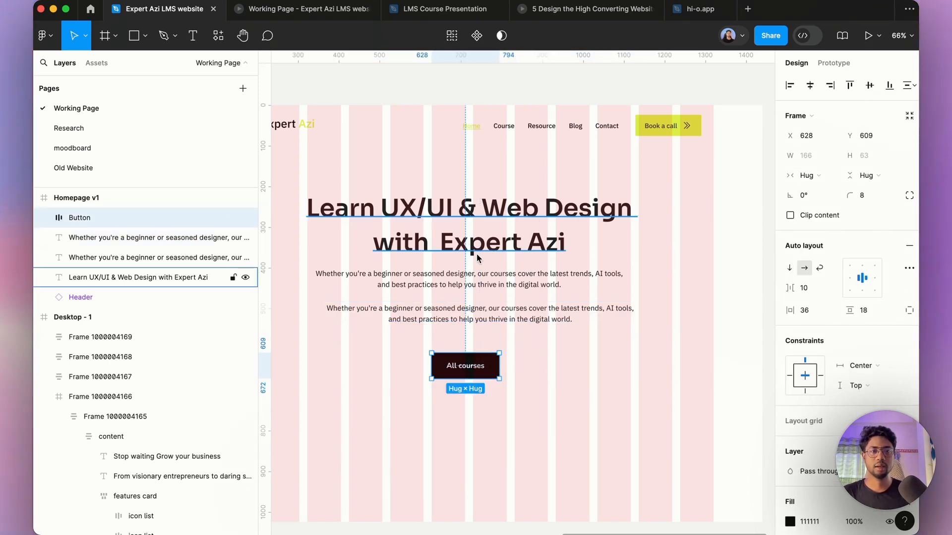
Step: Delete the duplicate description paragraph and move the All courses button back up beneath the original paragraph
scroll(521, 286, "up", 3)
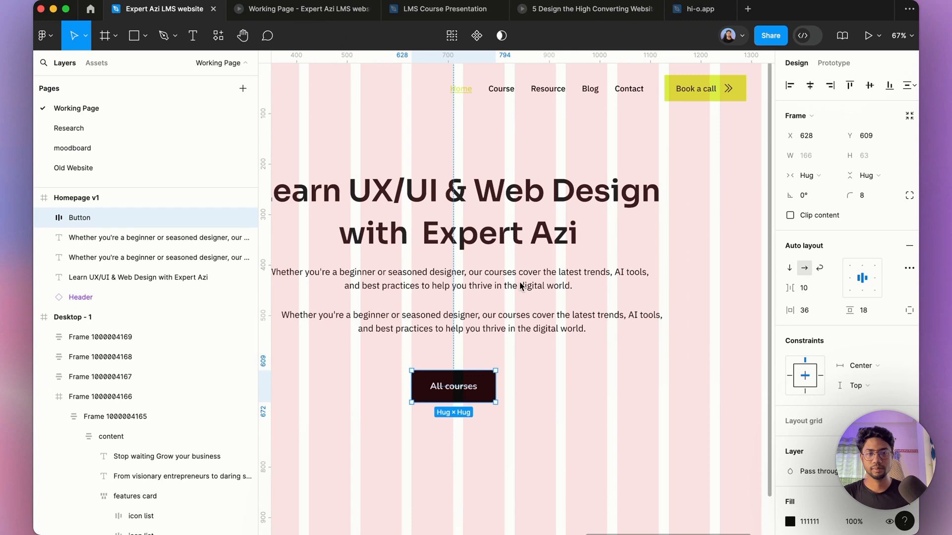
left_click(477, 335)
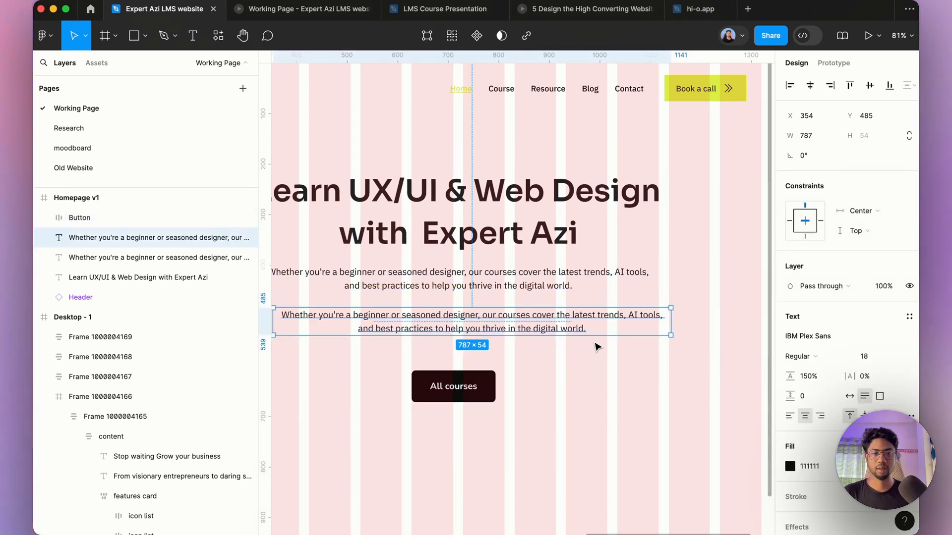
key("BackSpace")
key("super+z")
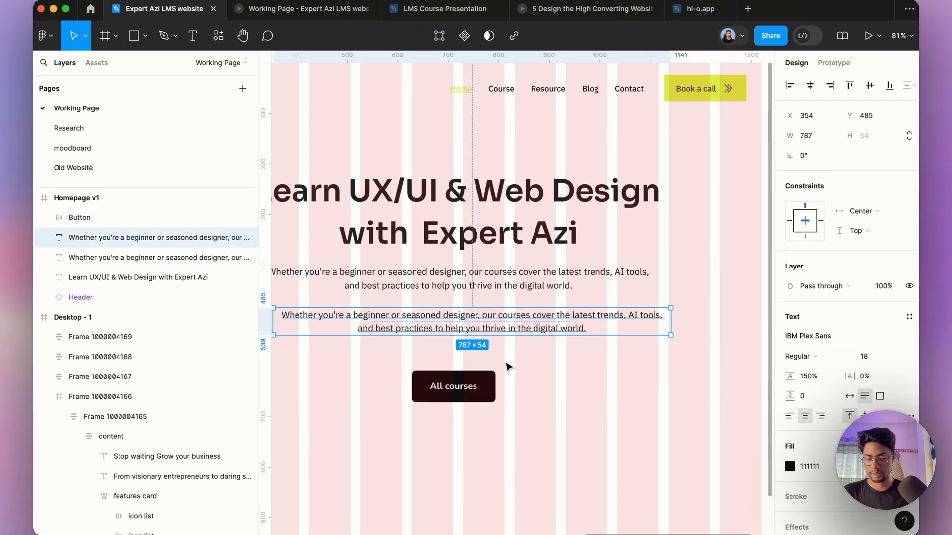
key("BackSpace")
left_click_drag(477, 392, 481, 334)
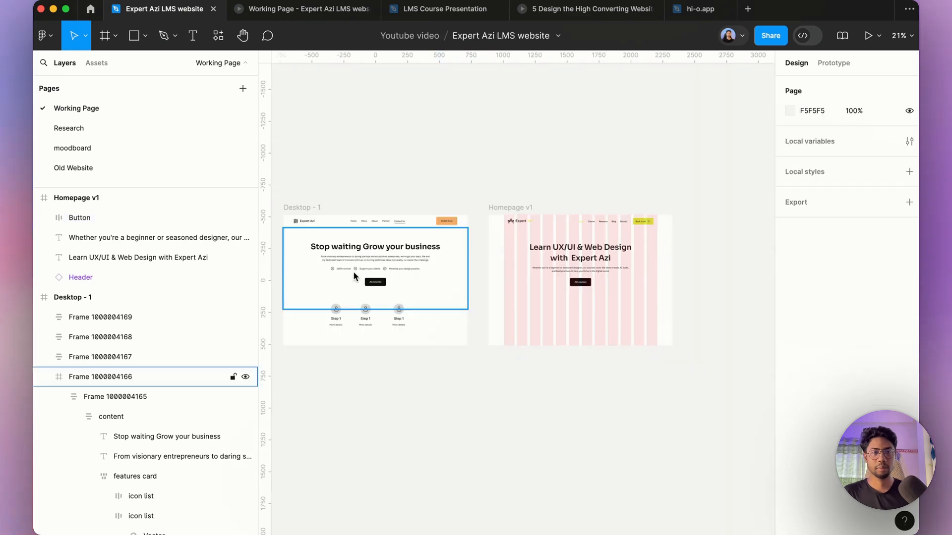
Step: Examine the checkmark feature items and their text layers in the Desktop - 1 hero section
scroll(347, 268, "up", 10)
double_click(354, 282)
double_click(354, 282)
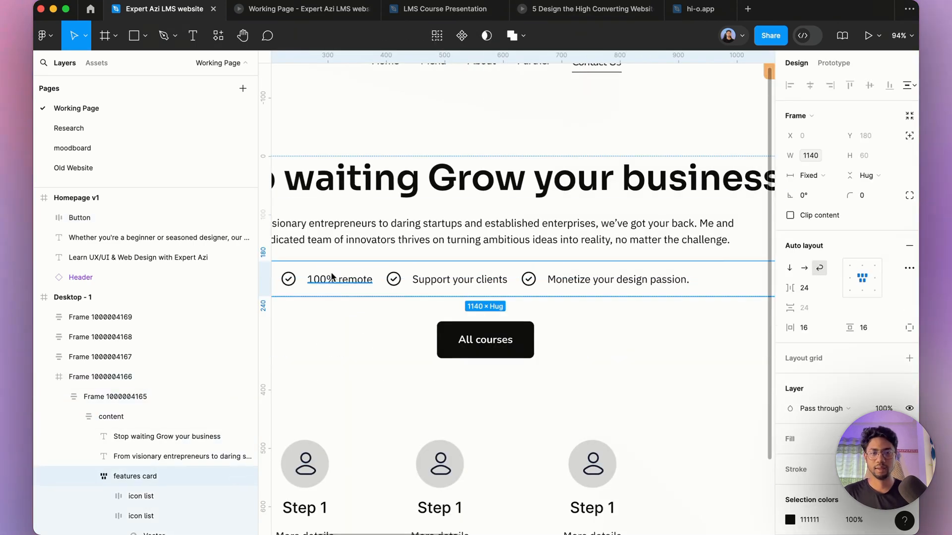
scroll(332, 278, "down", 8)
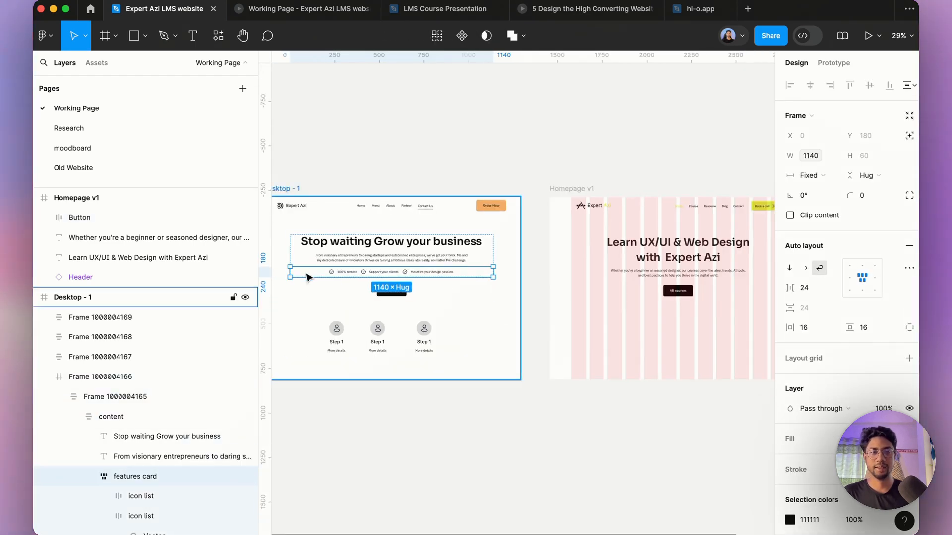
scroll(308, 276, "up", 12)
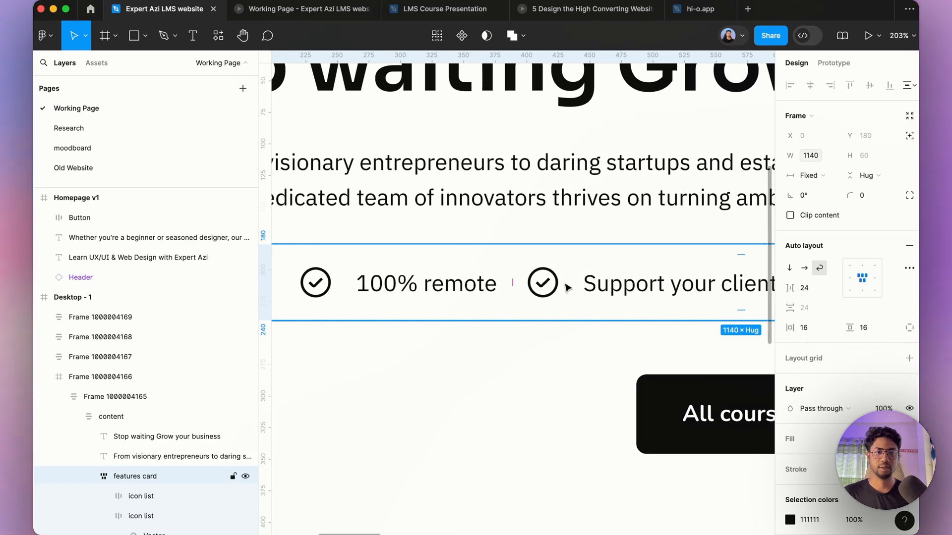
double_click(619, 292)
scroll(366, 272, "down", 5)
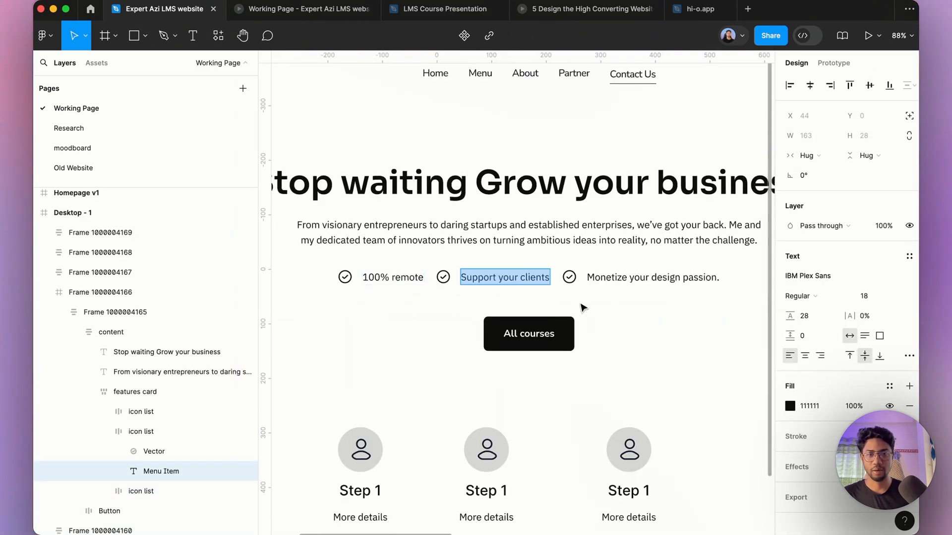
left_click(627, 276)
double_click(627, 276)
scroll(404, 249, "down", 5)
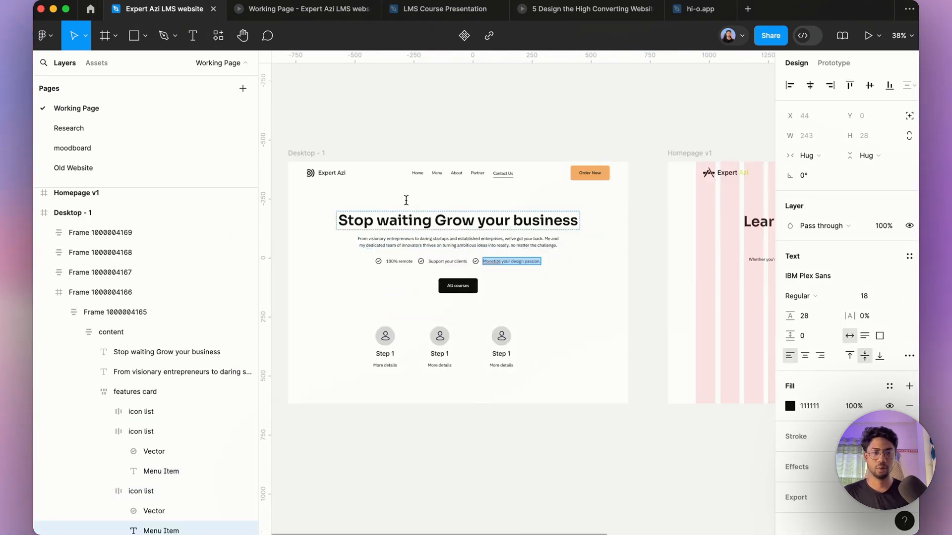
scroll(406, 200, "down", 5)
scroll(605, 208, "up", 5)
left_click(688, 277)
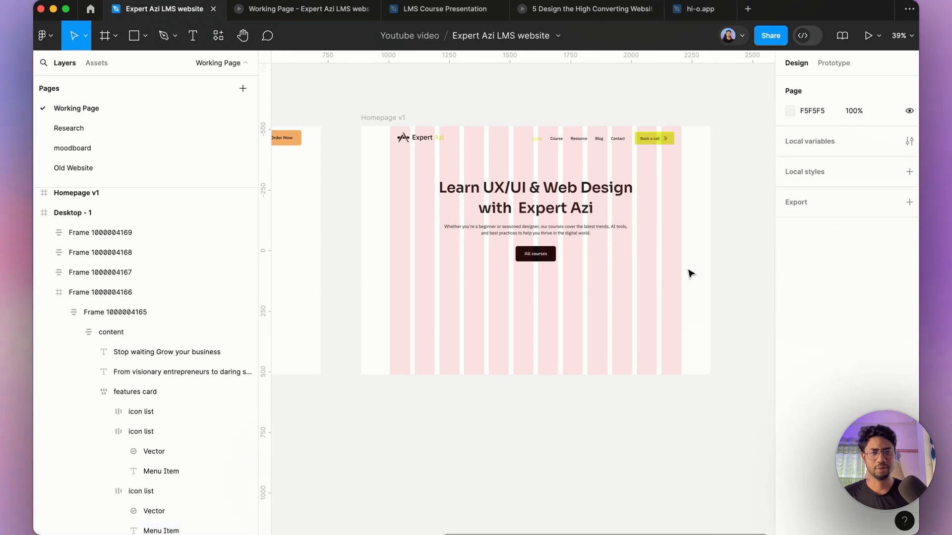
Step: Wrap the hero heading and description paragraph together in a vertical auto layout frame with a 20 gap
scroll(542, 174, "up", 5)
left_click(557, 238)
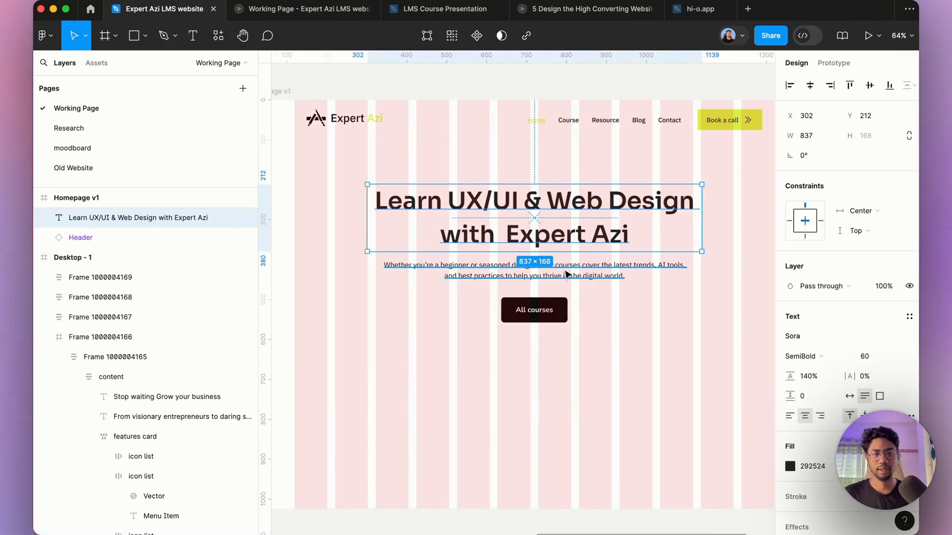
left_click(543, 271)
scroll(543, 271, "down", 2)
left_click(552, 312)
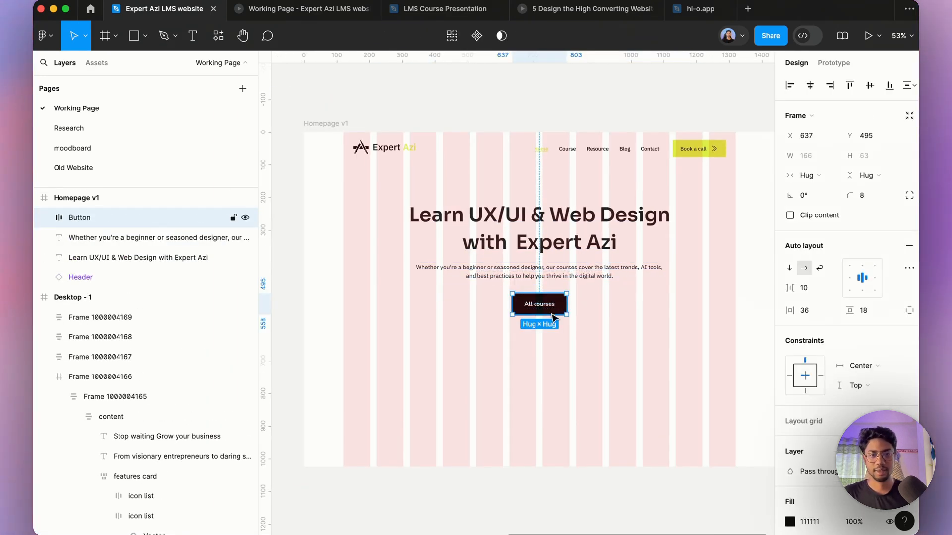
left_click(541, 252)
left_click(554, 279, "shift")
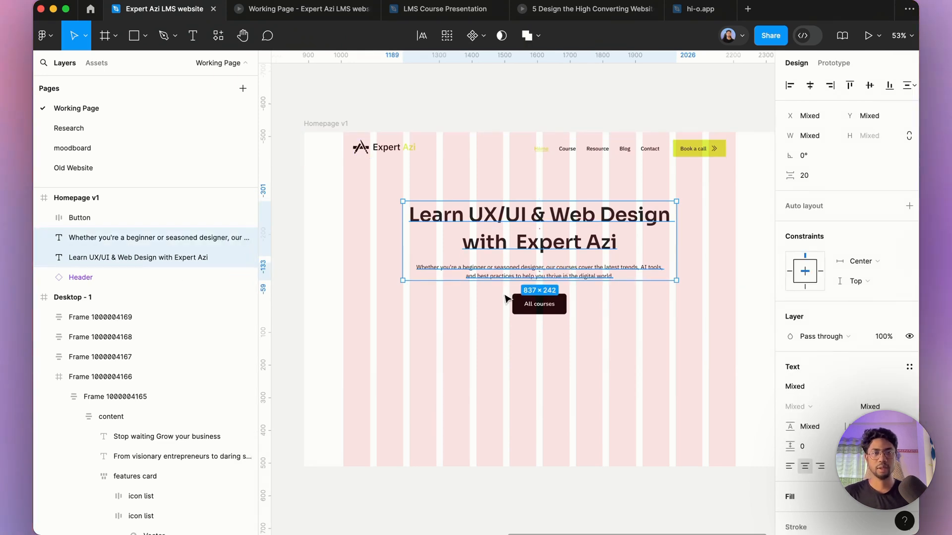
key("shift+a")
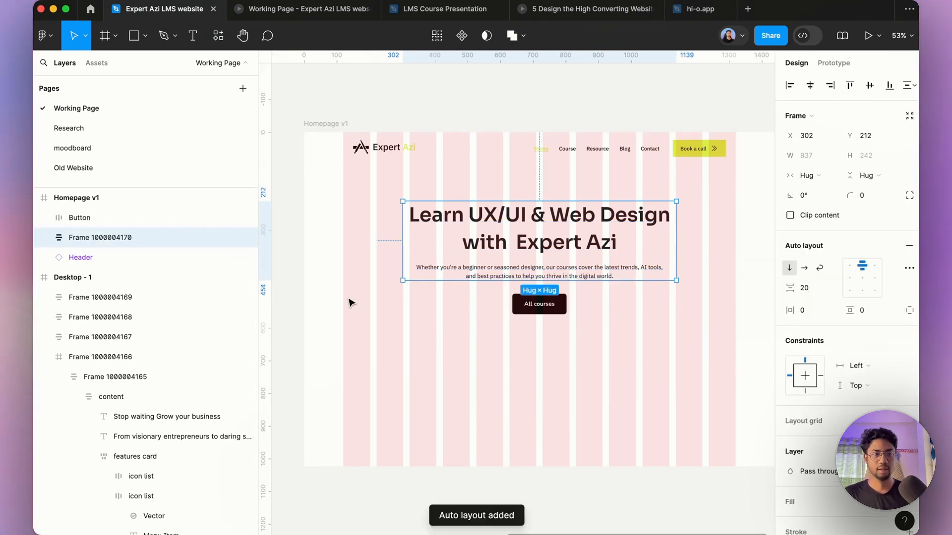
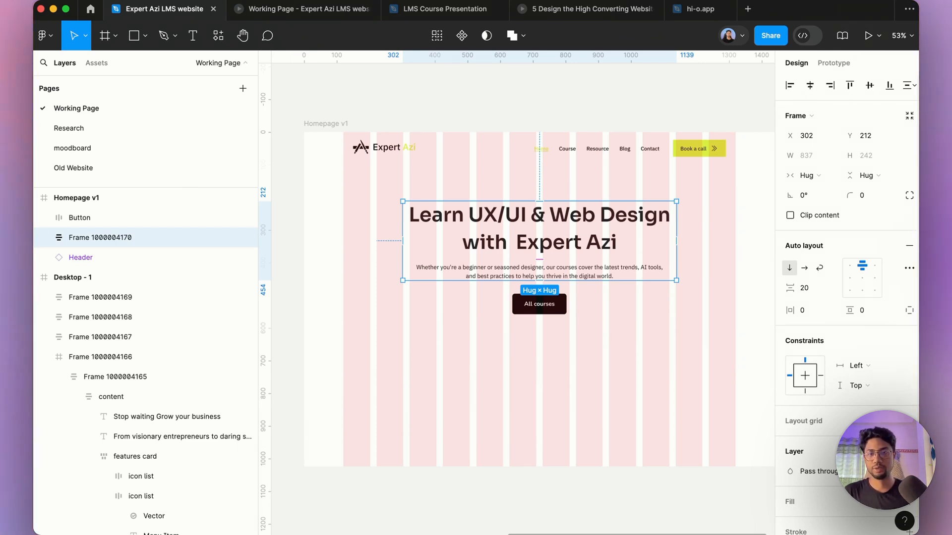
Step: Center-align the heading frame's contents, then wrap it with the All courses button in a vertical auto layout with a 40 gap
left_click(848, 268)
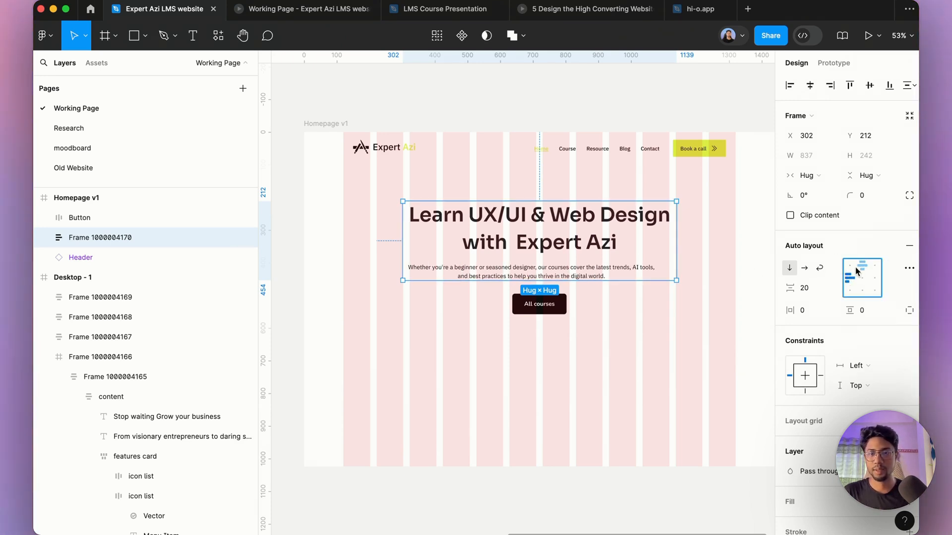
left_click(861, 279)
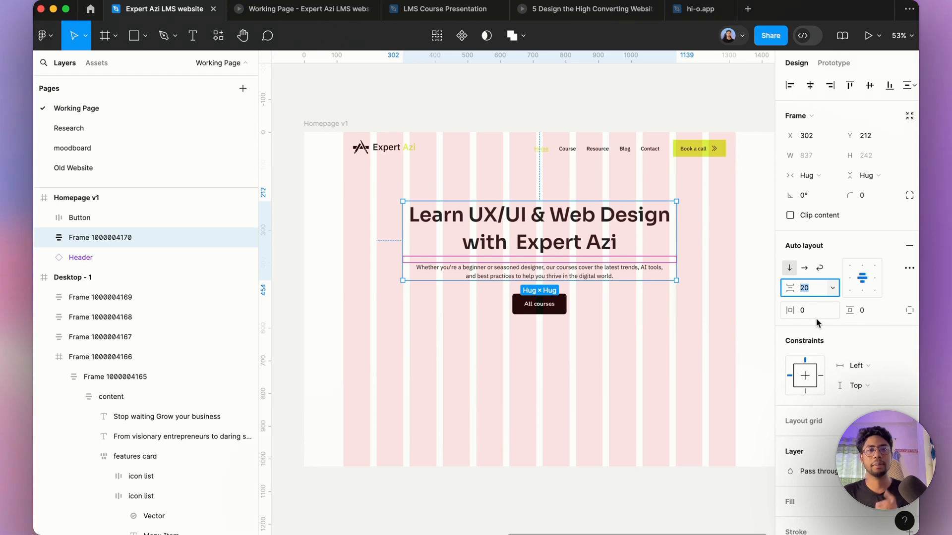
left_click(601, 355)
left_click_drag(643, 381, 543, 239)
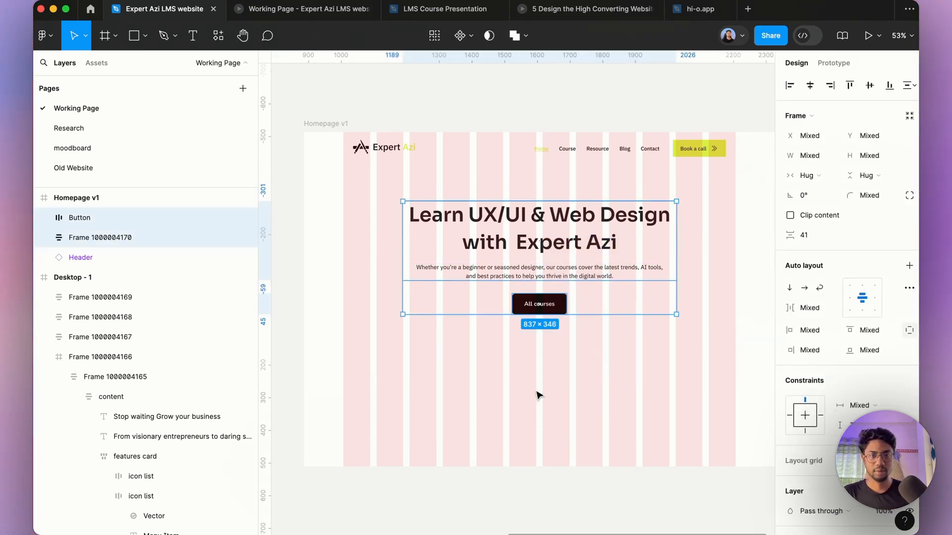
key("shift+a")
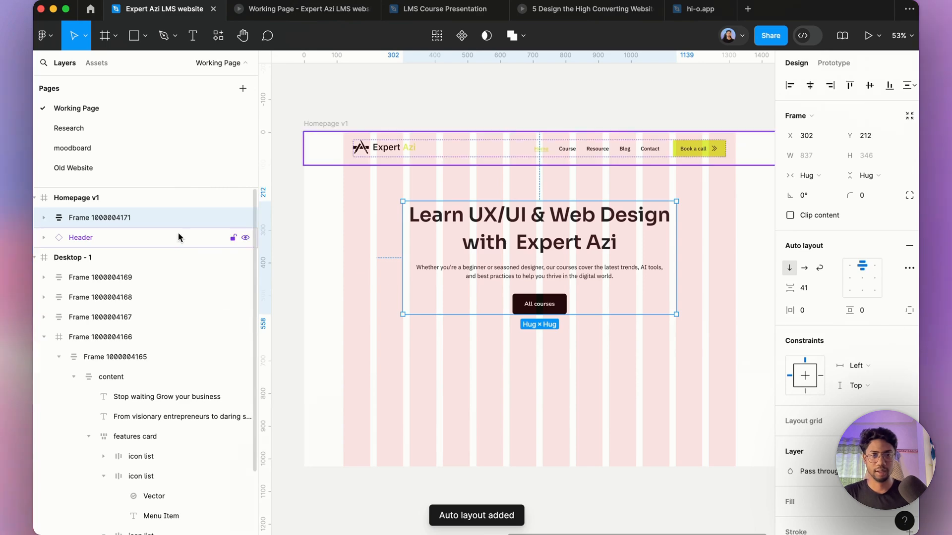
left_click(805, 290)
key("Down")
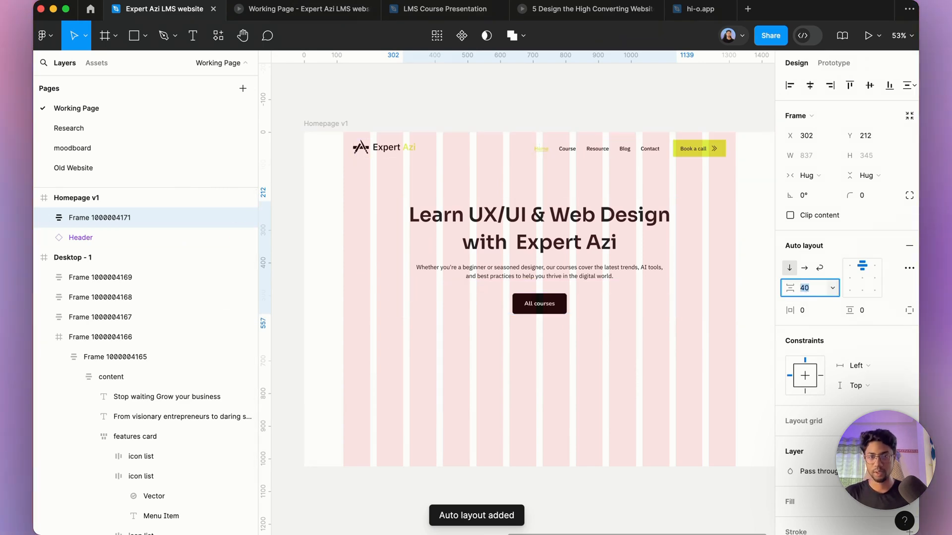
key("Return")
Step: Zoom in and out around the new hero auto layout frame to review it within the Homepage v1 frame
scroll(667, 264, "up", 3)
double_click(574, 290)
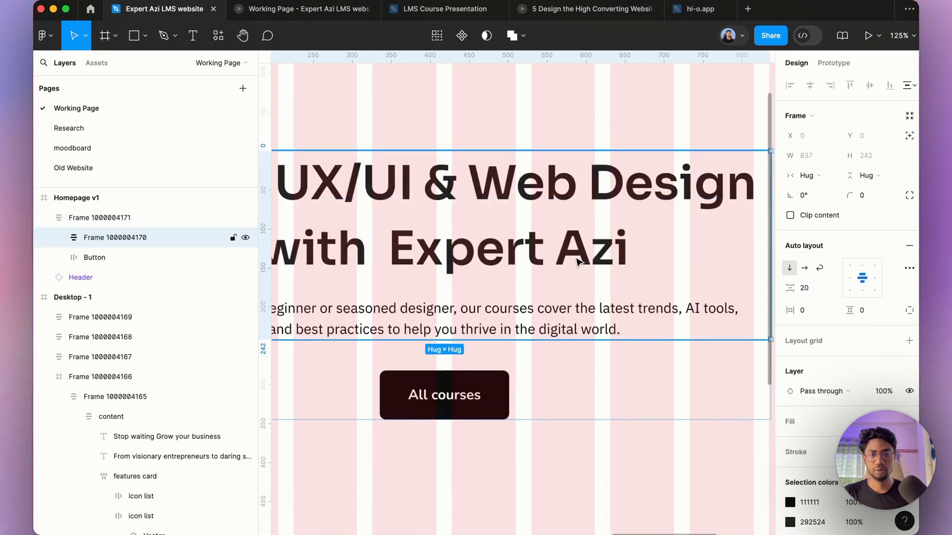
left_click(590, 343)
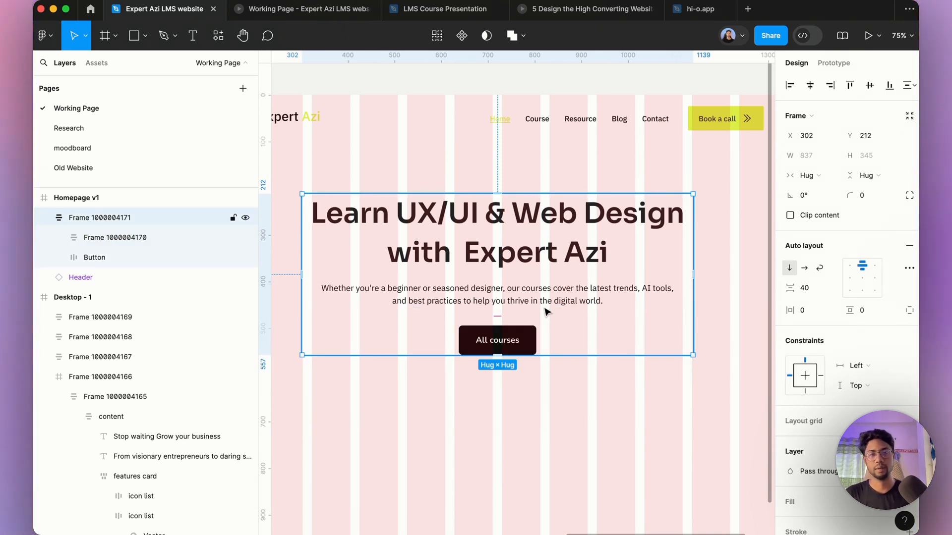
scroll(544, 311, "down", 2)
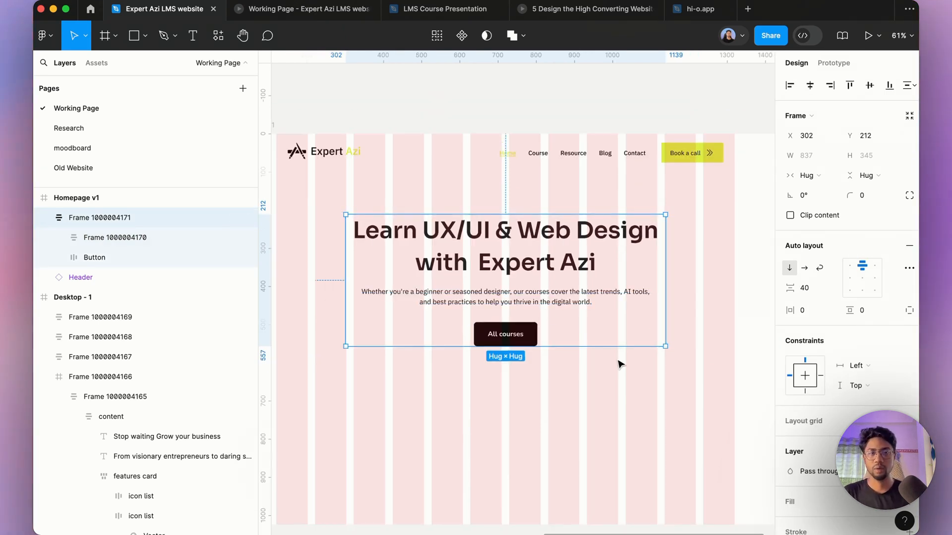
left_click(681, 407)
scroll(589, 327, "down", 4)
left_click(609, 212)
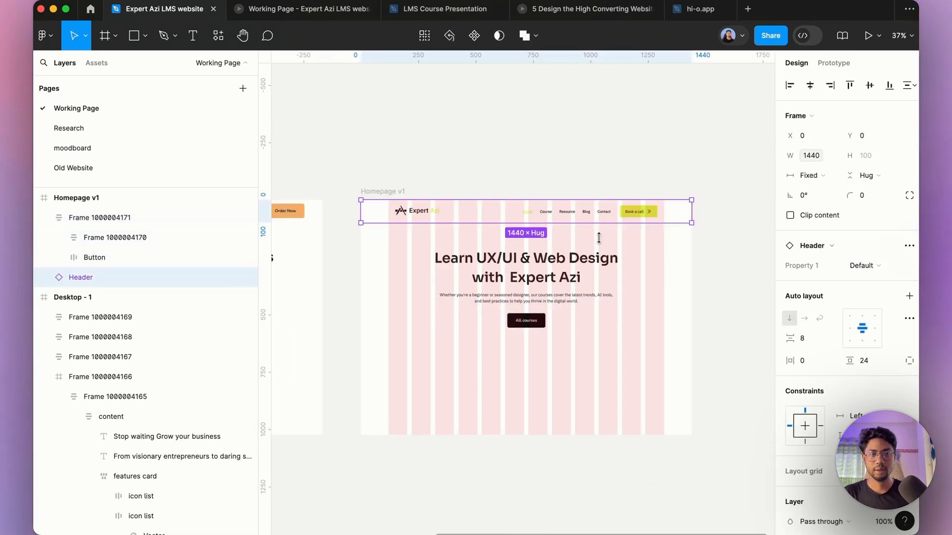
left_click(560, 287)
scroll(562, 361, "down", 3)
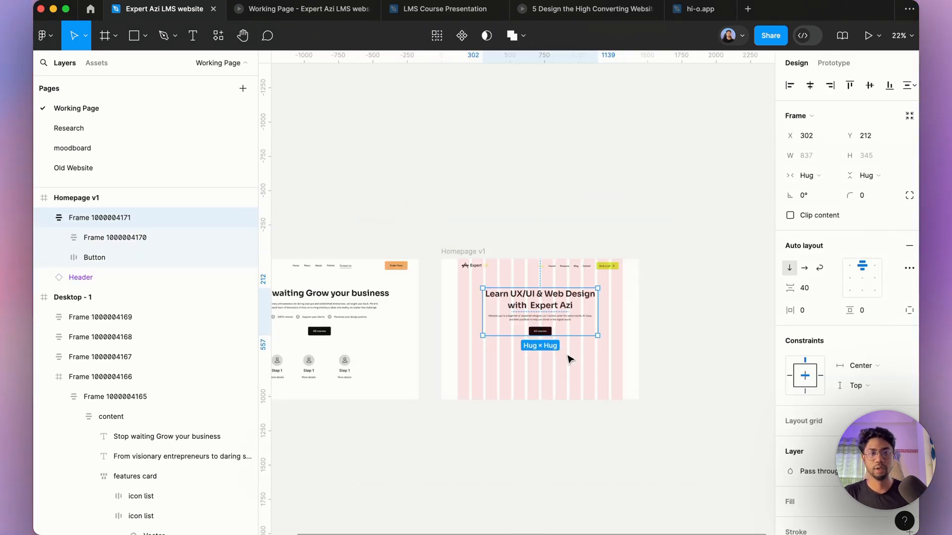
scroll(594, 261, "down", 3)
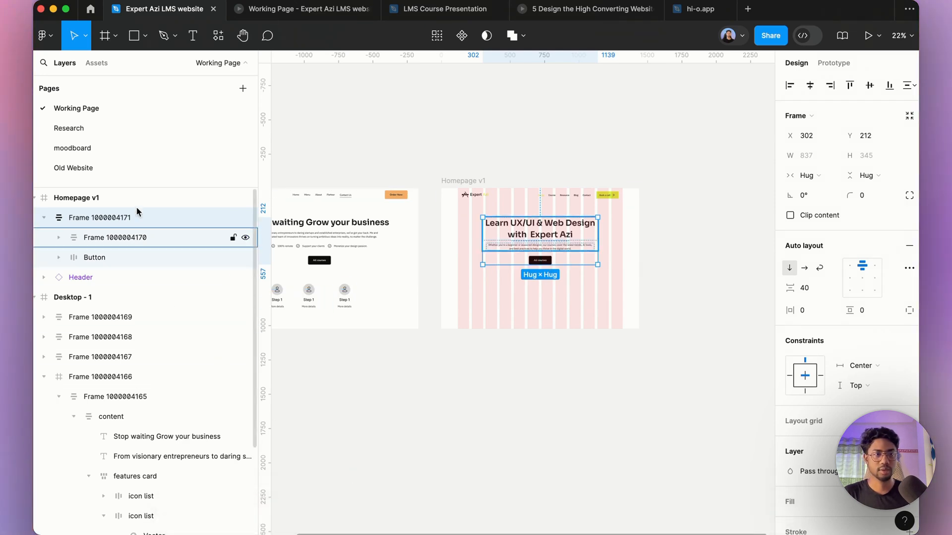
Step: Compare the three-step process copy drafted by Claude, ChatGPT, Perplexity and Gemini
left_click(357, 516)
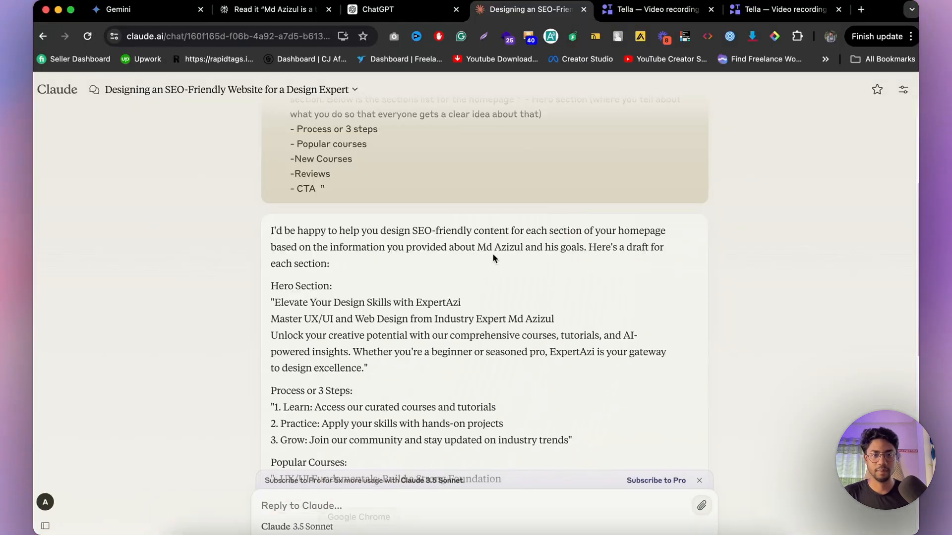
scroll(340, 384, "down", 2)
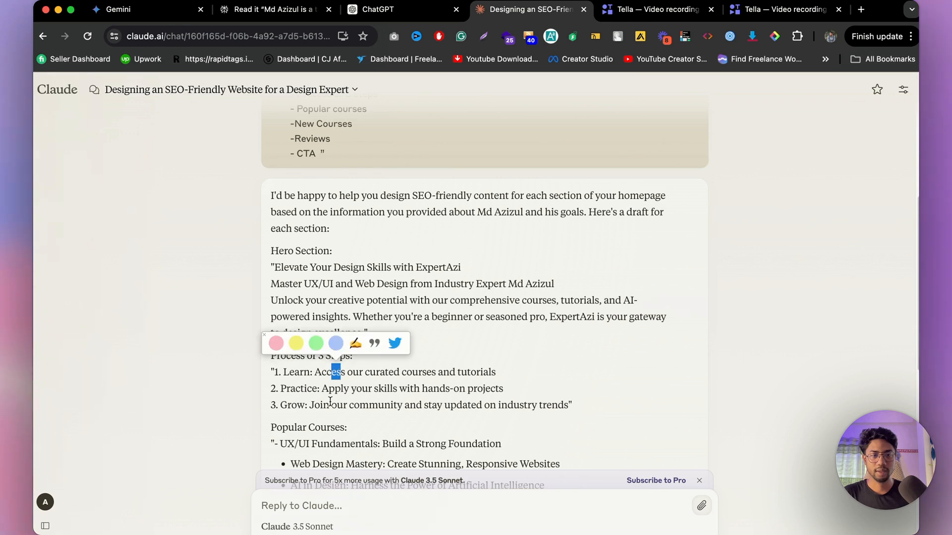
left_click_drag(330, 402, 360, 402)
left_click(485, 394)
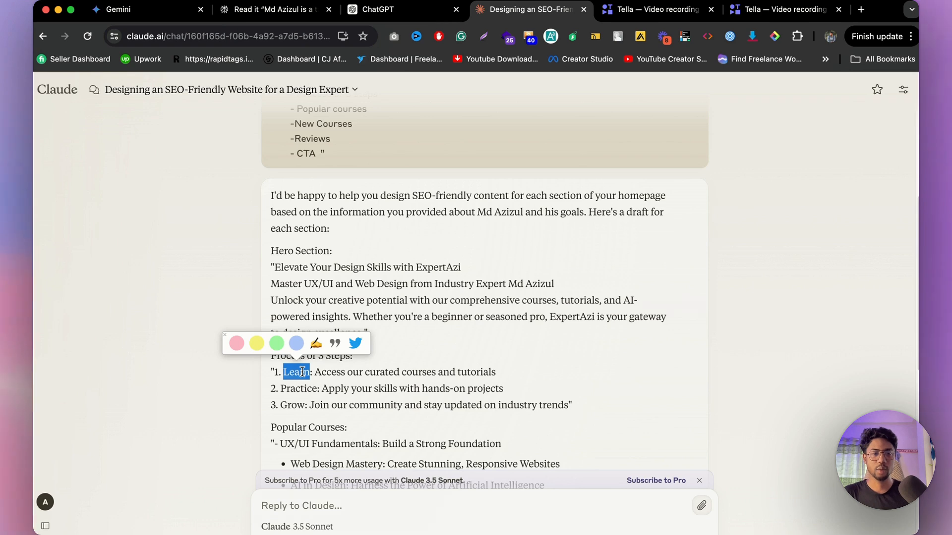
left_click(445, 368)
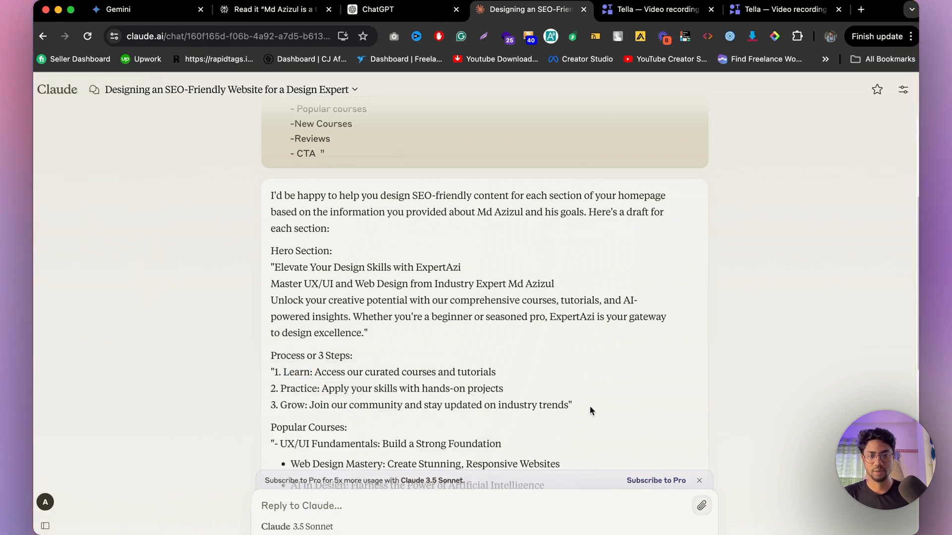
left_click_drag(590, 410, 321, 389)
left_click(386, 10)
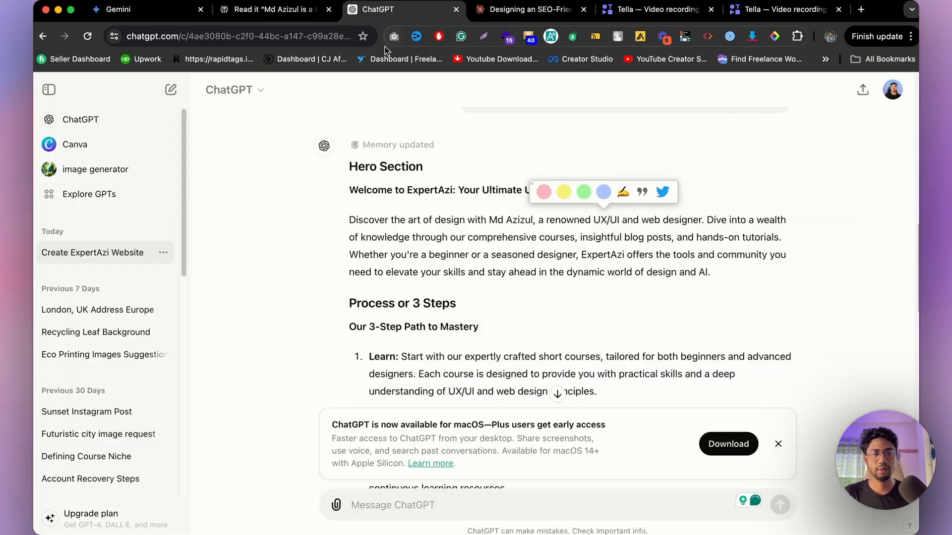
scroll(425, 368, "down", 4)
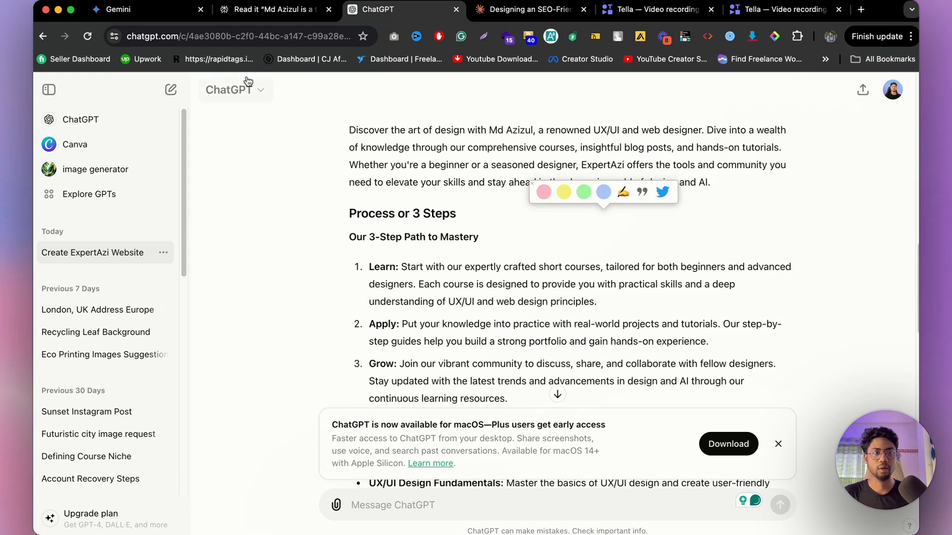
left_click(275, 9)
scroll(294, 368, "down", 5)
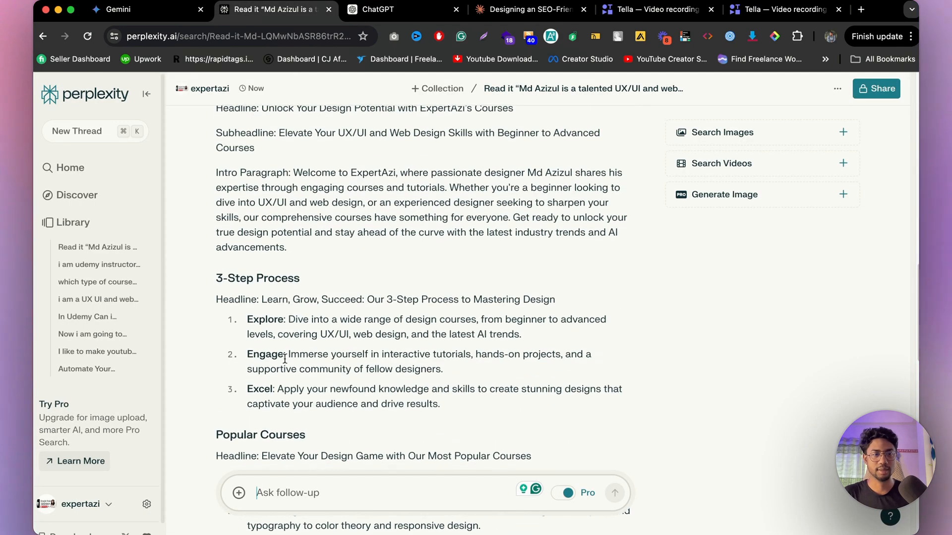
left_click(124, 9)
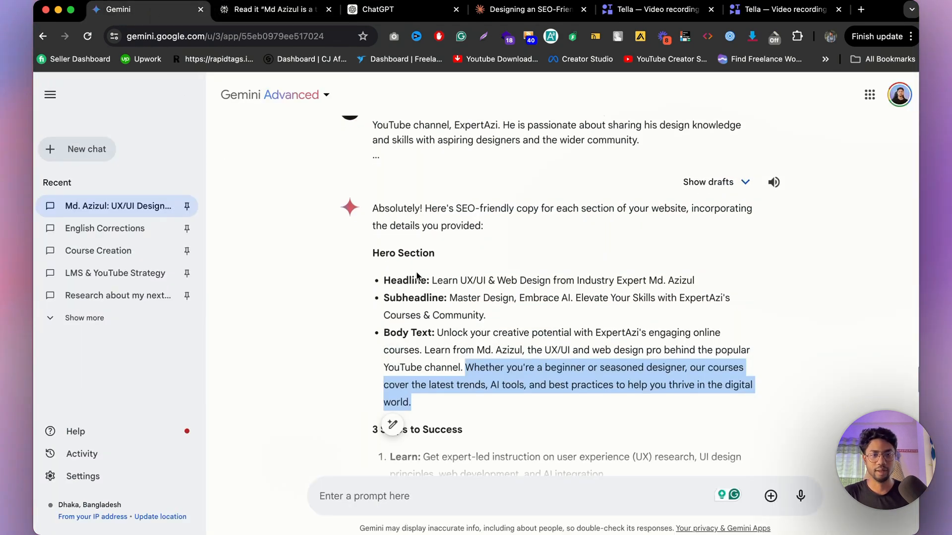
scroll(477, 366, "down", 6)
left_click(460, 298)
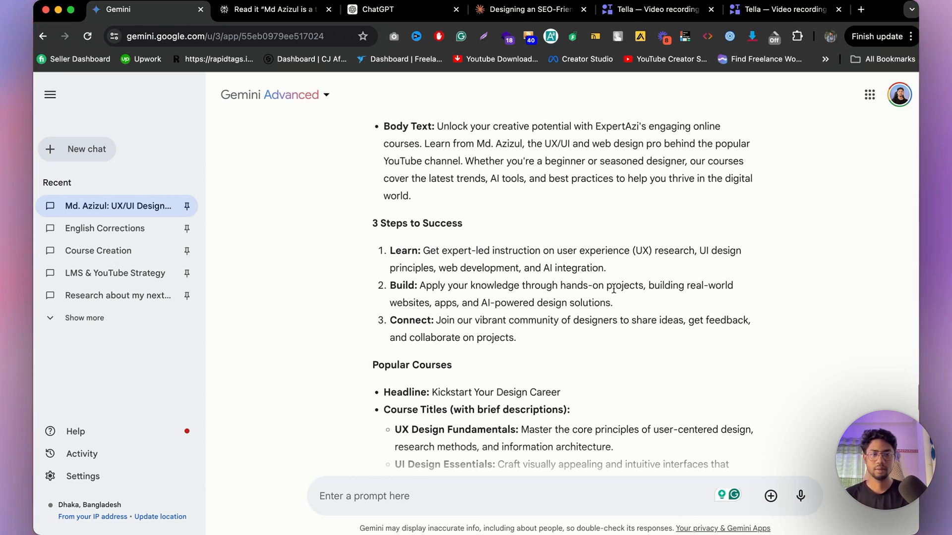
Step: Review Claude's three process step lines, highlighting them briefly while checking the Figma canvas
left_click(548, 18)
left_click(414, 299)
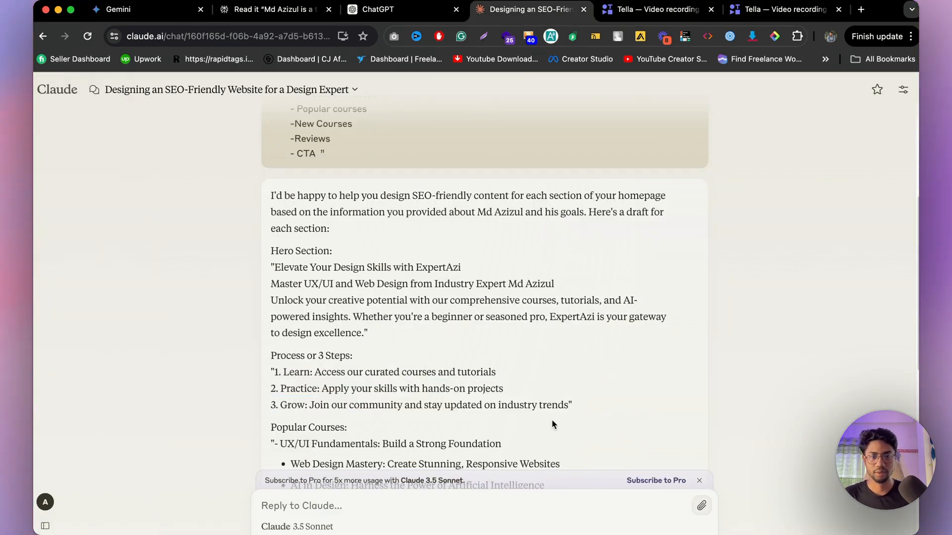
left_click_drag(579, 411, 272, 371)
mouse_move(359, 520)
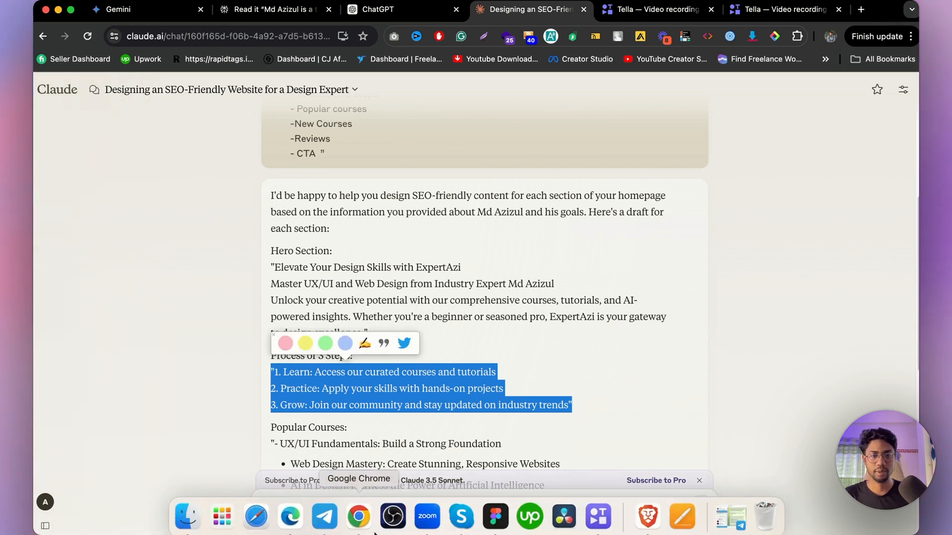
left_click(495, 516)
left_click(640, 379)
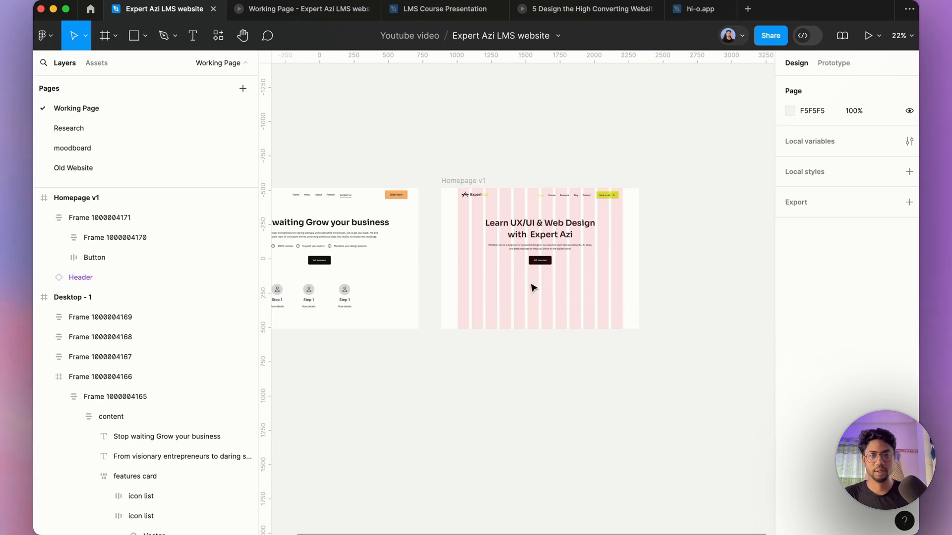
left_click(359, 518)
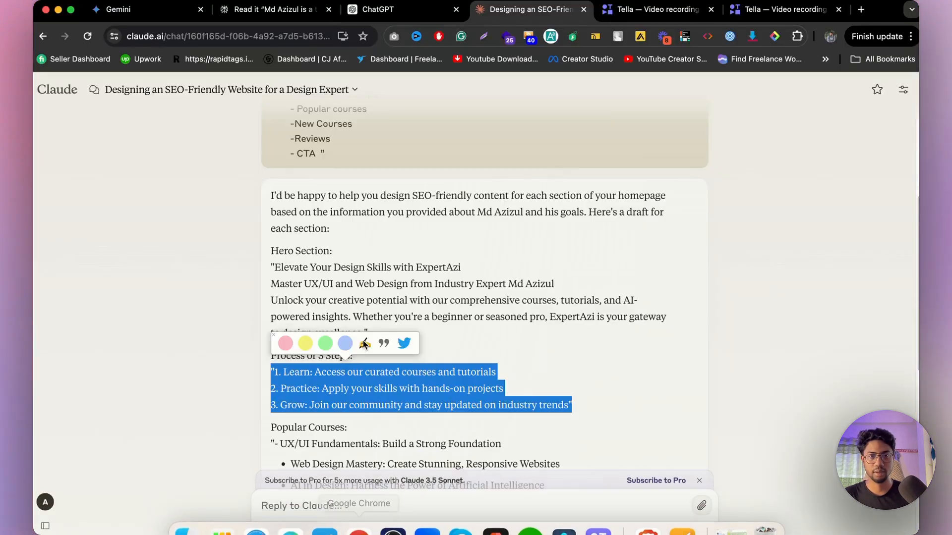
left_click(334, 356)
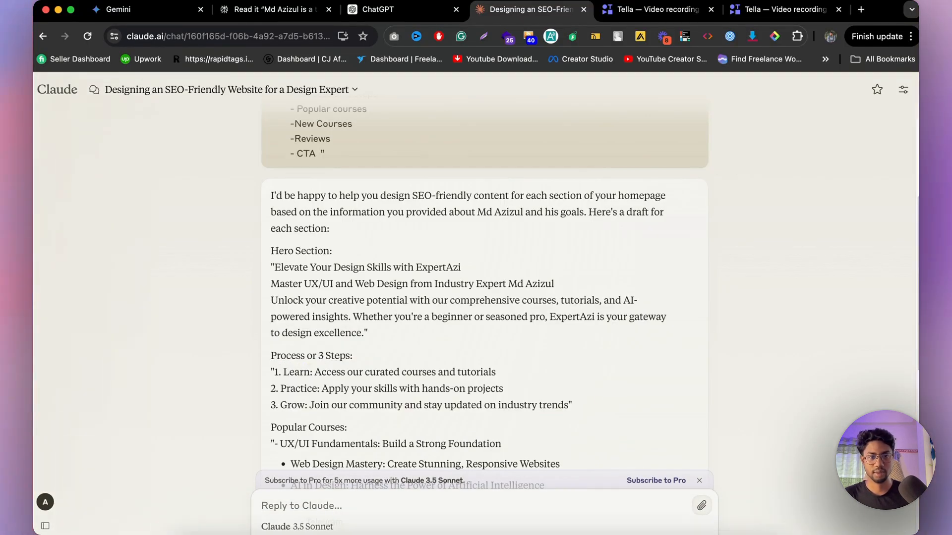
Step: Copy the Step 1 icon card from Desktop - 1 into the Homepage v1 frame below the All courses button
mouse_move(397, 518)
left_click(496, 516)
scroll(613, 286, "up", 3)
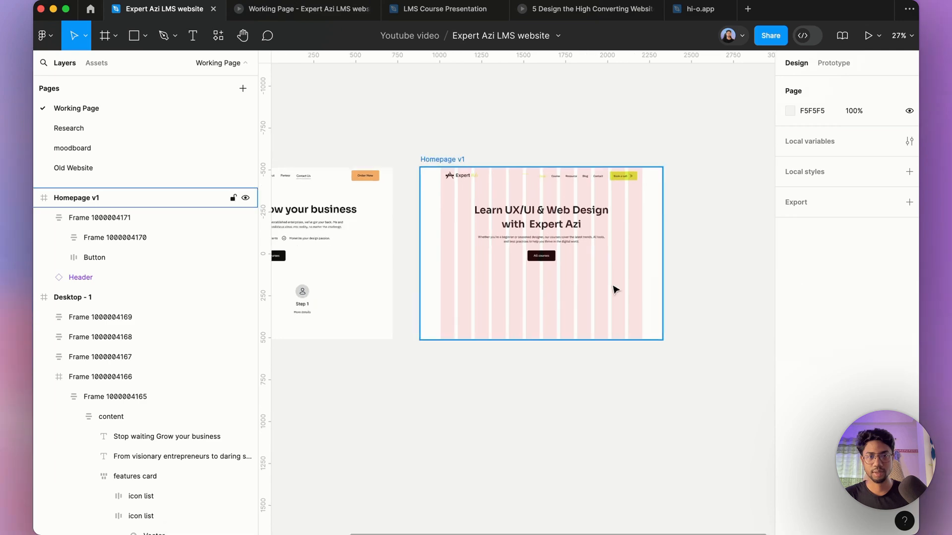
scroll(468, 272, "down", 3)
scroll(460, 325, "up", 5)
scroll(460, 325, "up", 4)
left_click(447, 322)
scroll(446, 322, "down", 3)
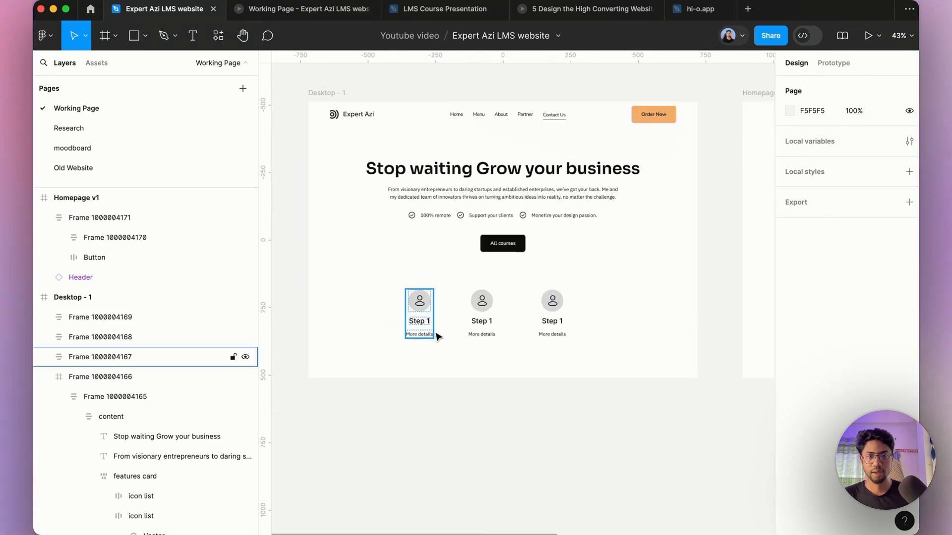
left_click_drag(421, 315, 716, 314)
scroll(738, 311, "up", 5)
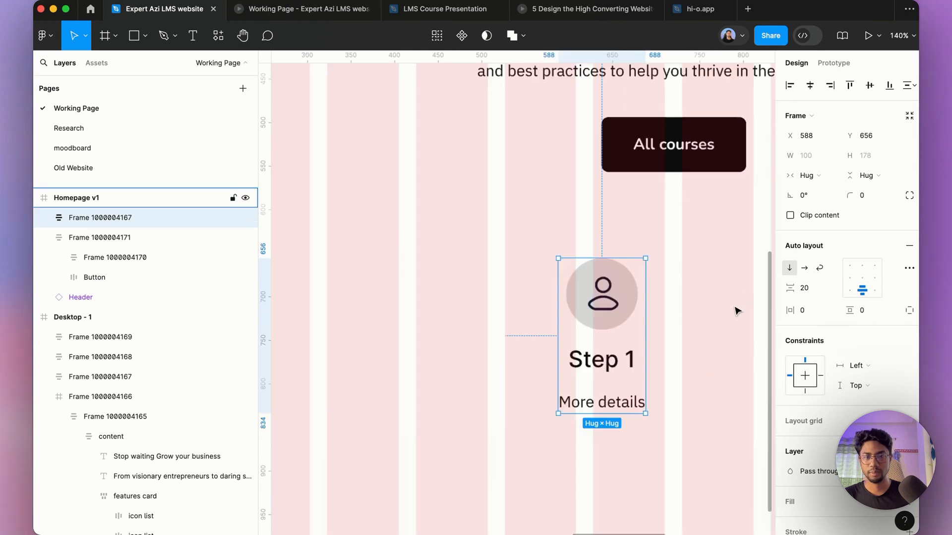
Step: Delete the user icon from the copied step card, leaving its circle, title and More details text
double_click(613, 311)
double_click(613, 312)
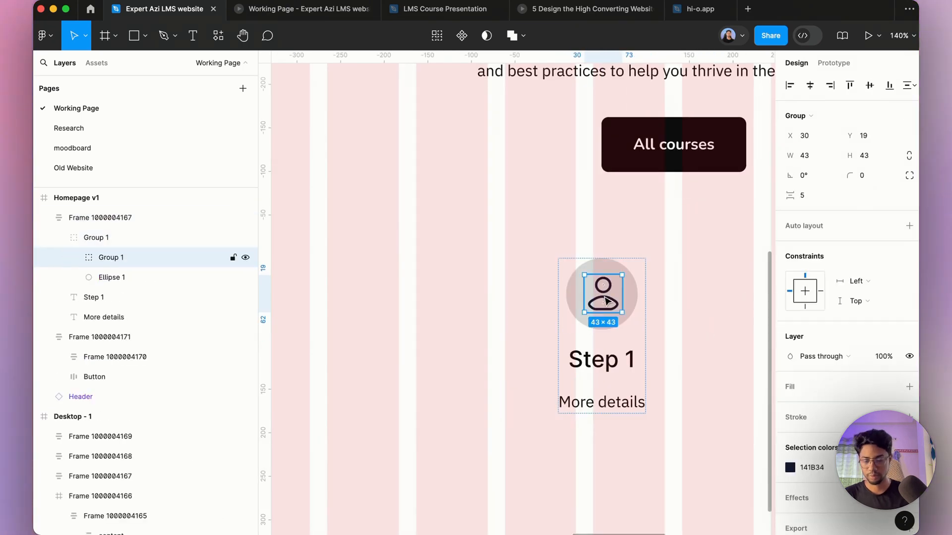
key("Delete")
double_click(610, 320)
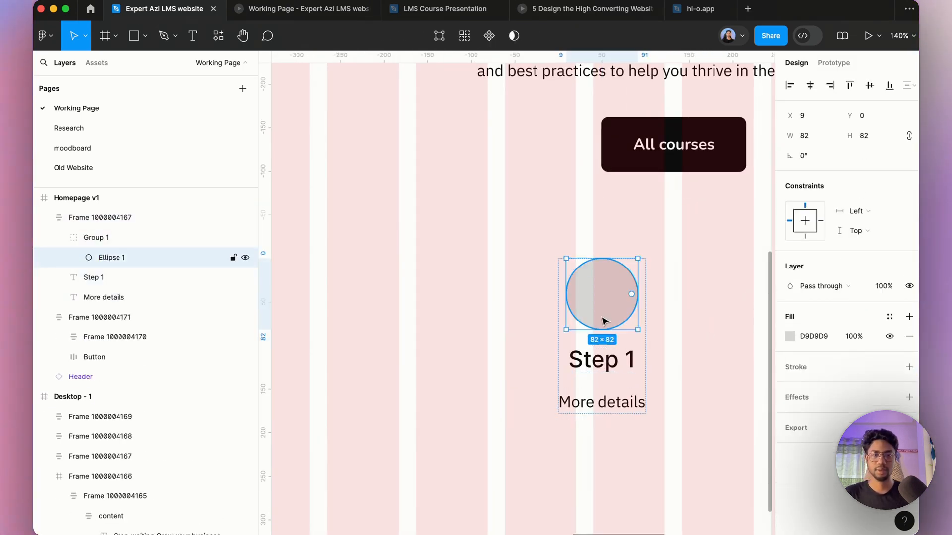
left_click(613, 362)
left_click(601, 401)
scroll(501, 387, "down", 3)
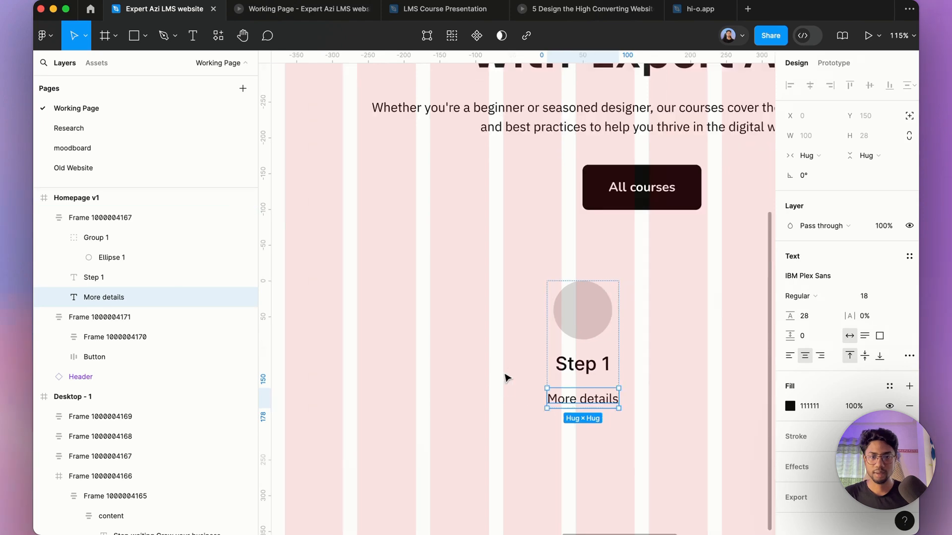
Step: Copy the word Learn from Claude's first step and paste it as the step card's title
left_click(345, 531)
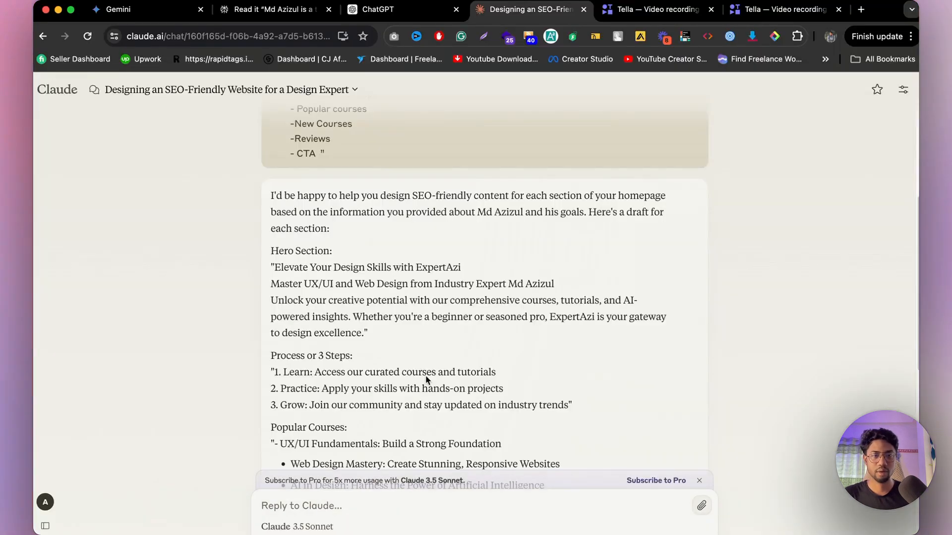
double_click(296, 372)
key("super+c")
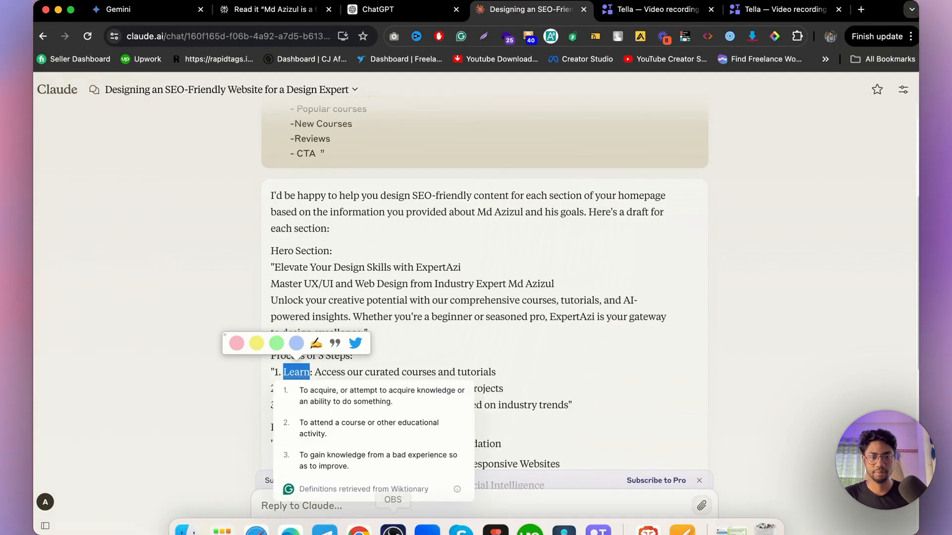
left_click(493, 520)
double_click(592, 368)
key("super+v")
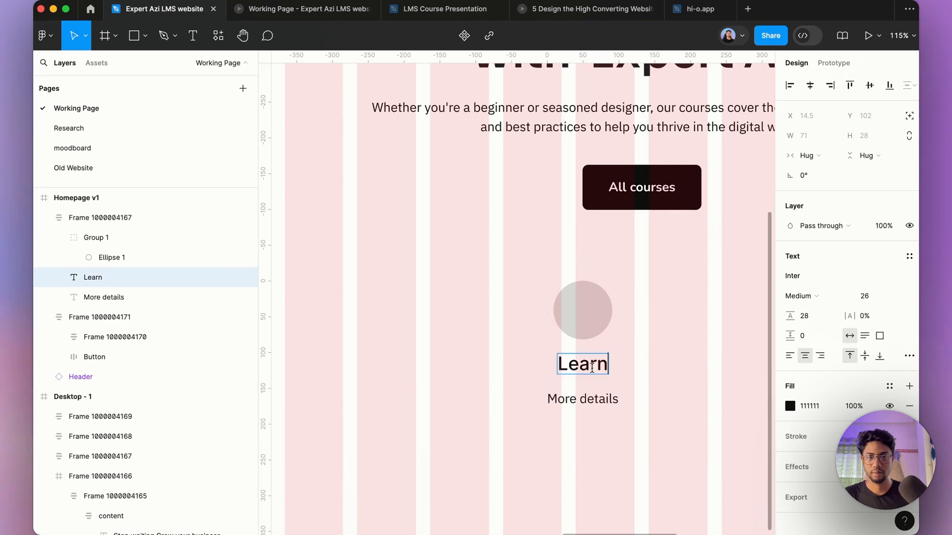
left_click(356, 516)
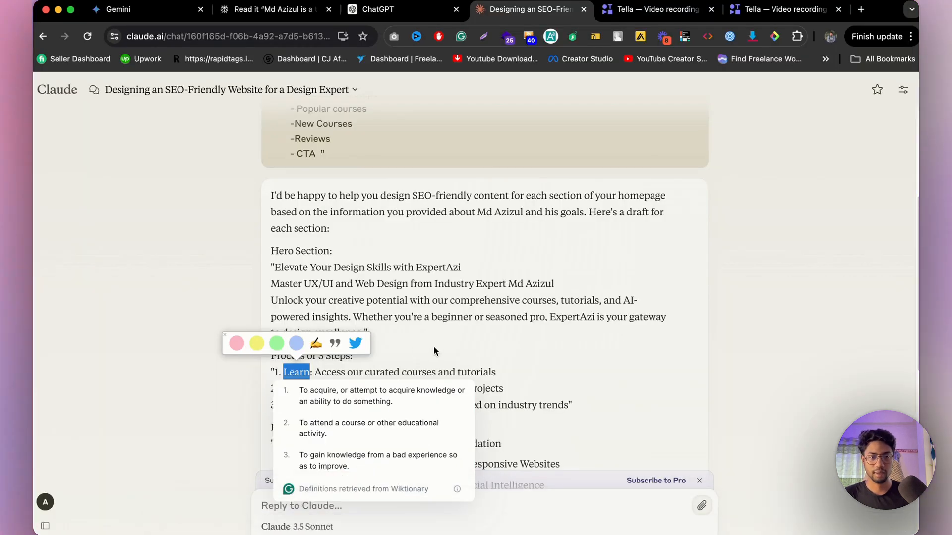
Step: Copy Claude's first step description and paste it over the step card's More details text
left_click_drag(498, 374, 315, 372)
key("super+c")
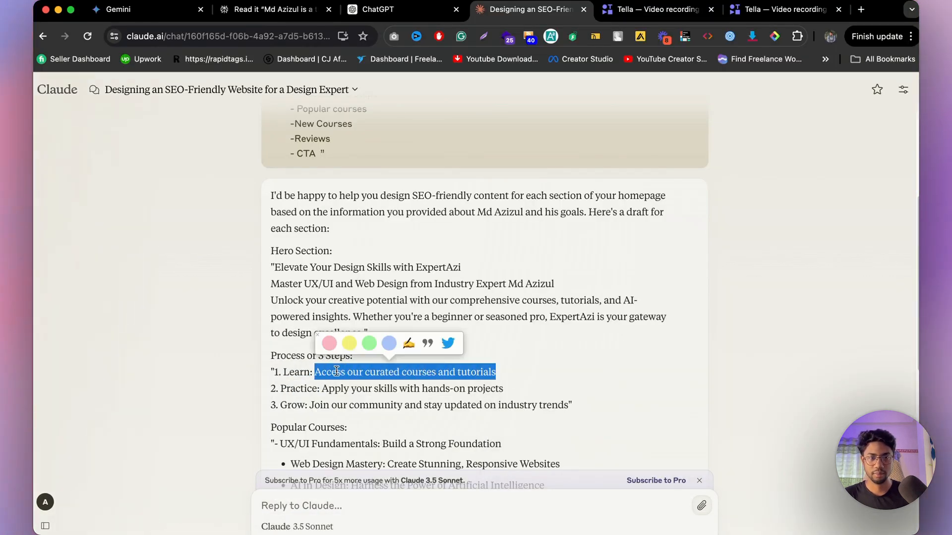
mouse_move(424, 506)
left_click(496, 514)
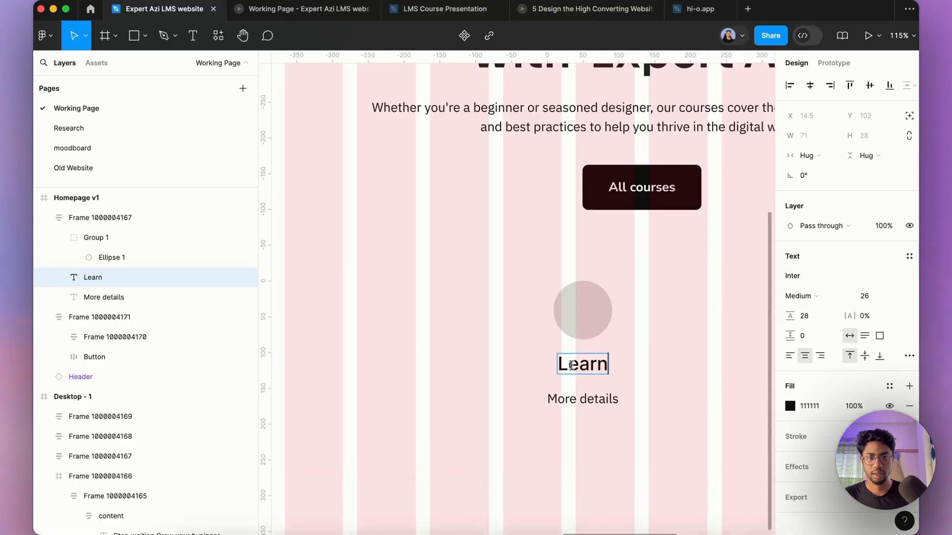
double_click(583, 402)
key("super+a")
key("super+v")
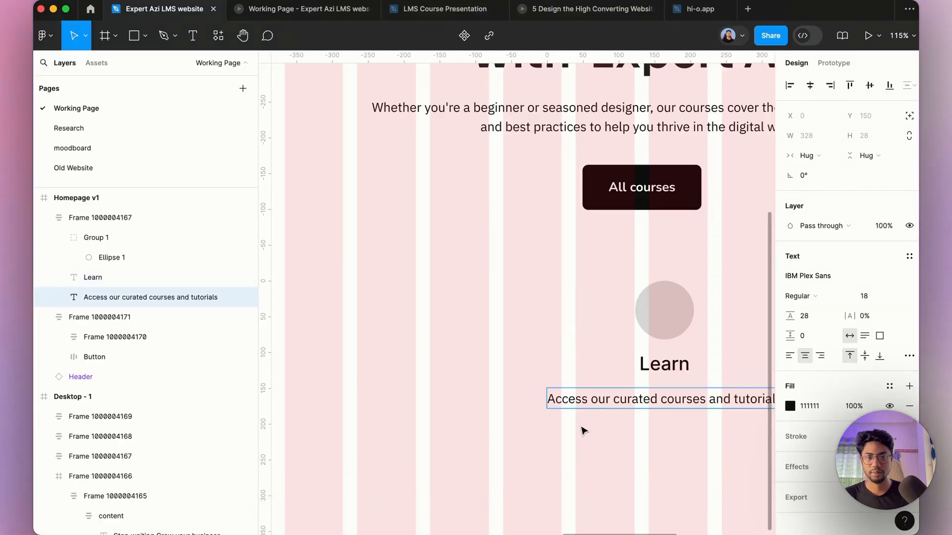
key("Escape")
Step: Move the step card to the left so it starts at the first grid column, at X 120
scroll(408, 327, "down", 5)
left_click(638, 321)
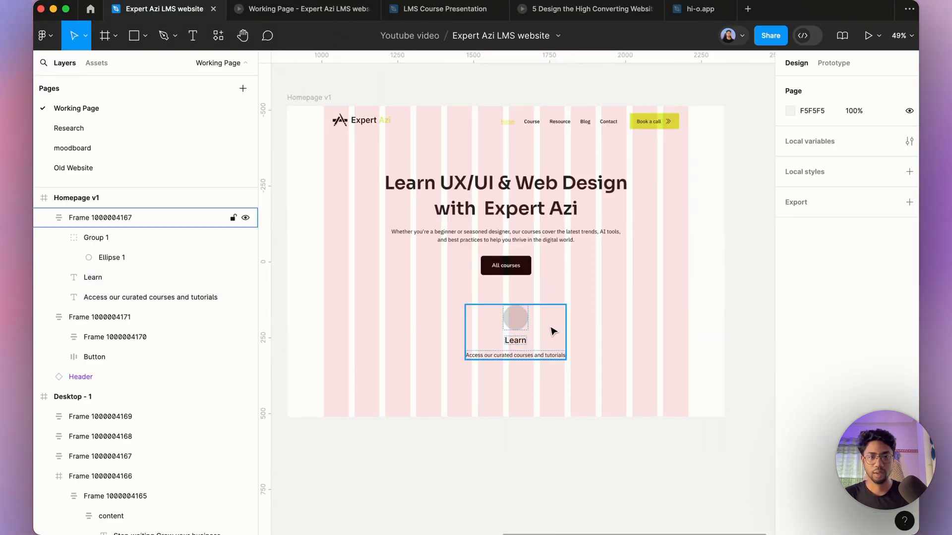
left_click_drag(549, 329, 408, 343)
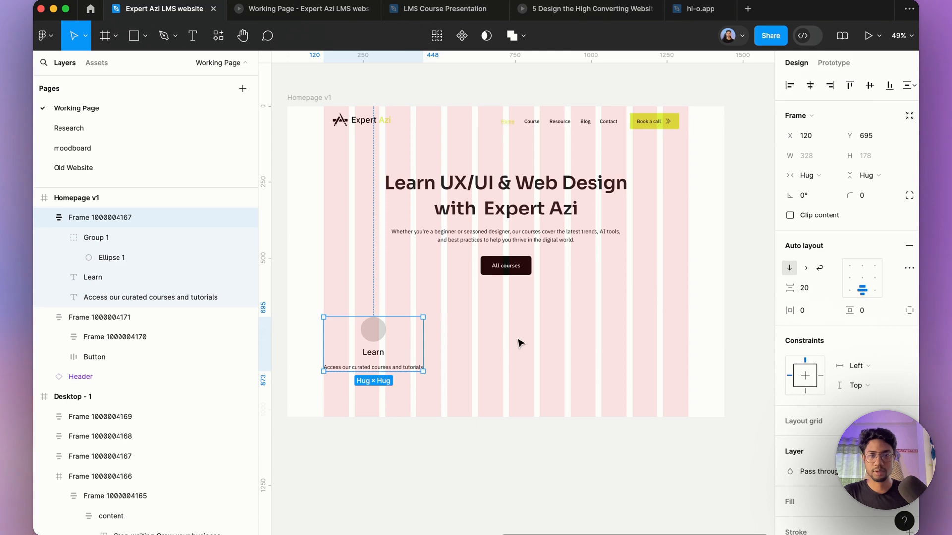
scroll(324, 359, "up", 5)
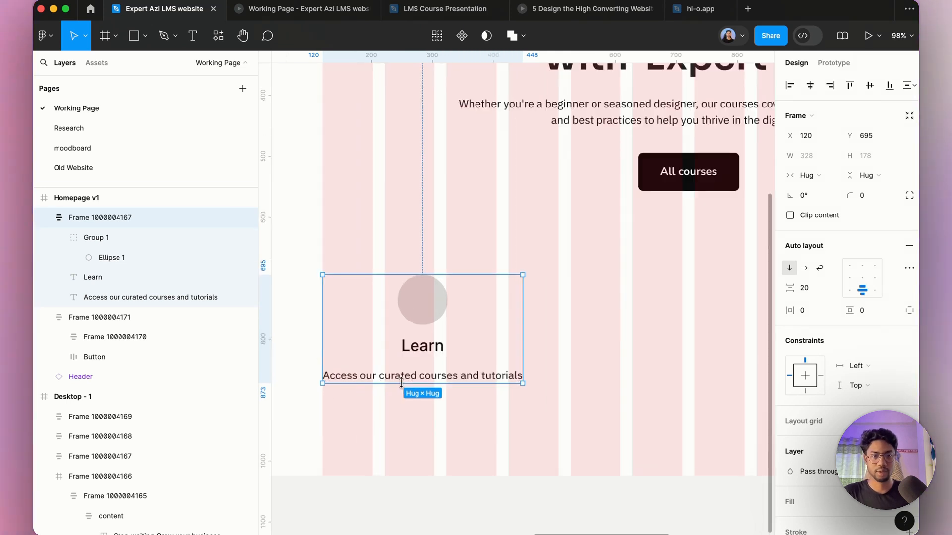
left_click(421, 378)
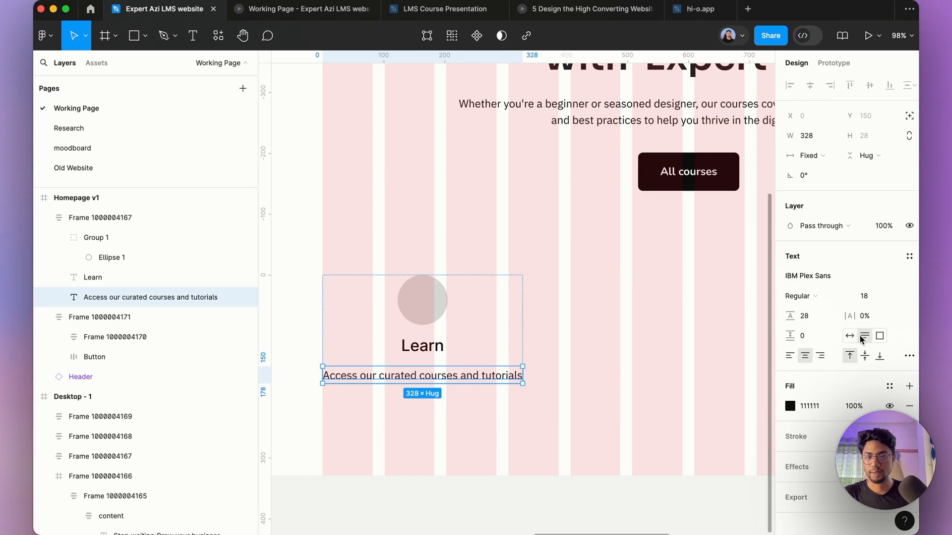
double_click(498, 377)
key("Right")
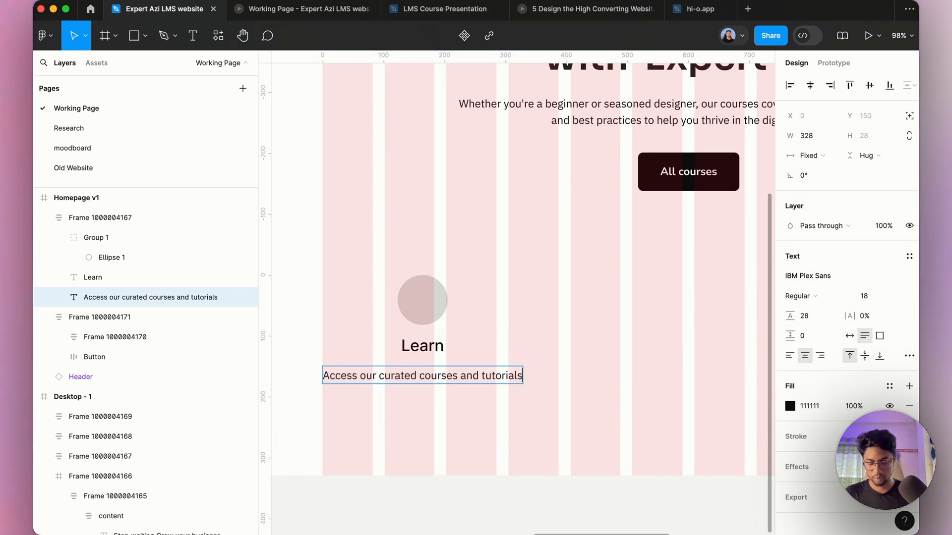
type("fjfjfj")
key("BackSpace")
key("BackSpace")
key("BackSpace")
key("BackSpace")
key("BackSpace")
key("BackSpace")
key("Escape")
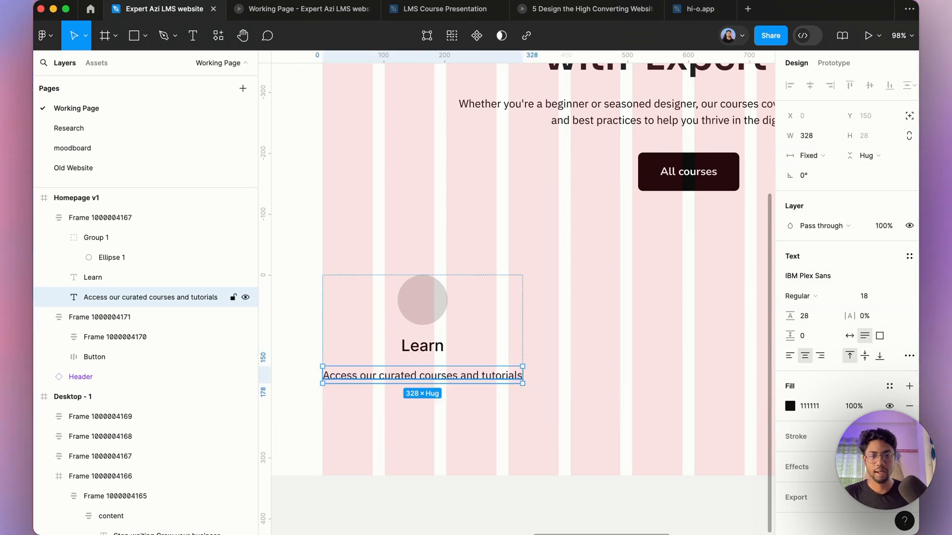
Step: Set the step card's icon circle group height to 80
left_click(439, 313)
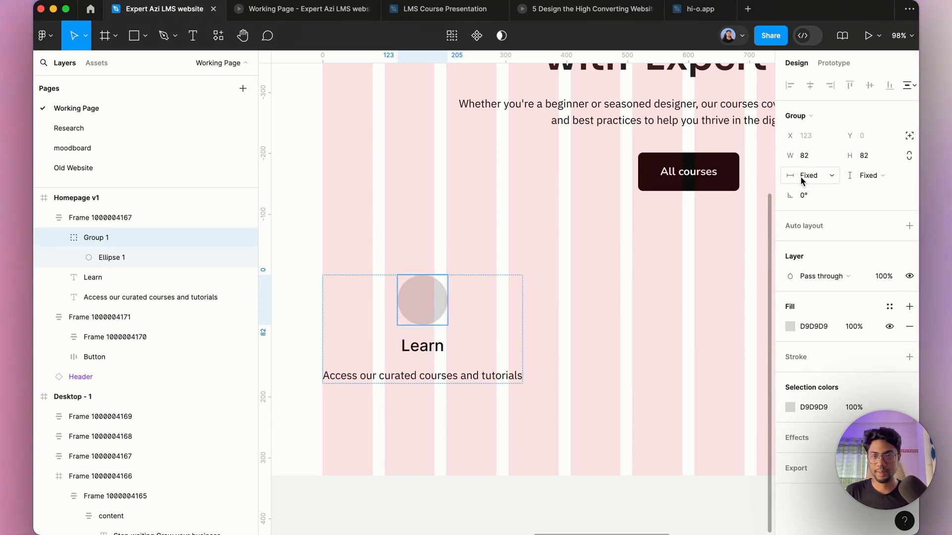
left_click(878, 155)
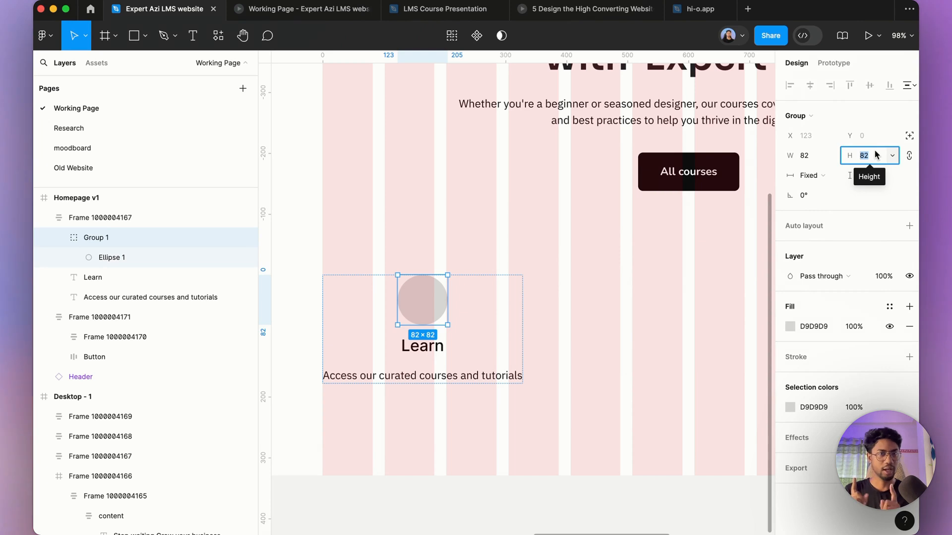
type("80")
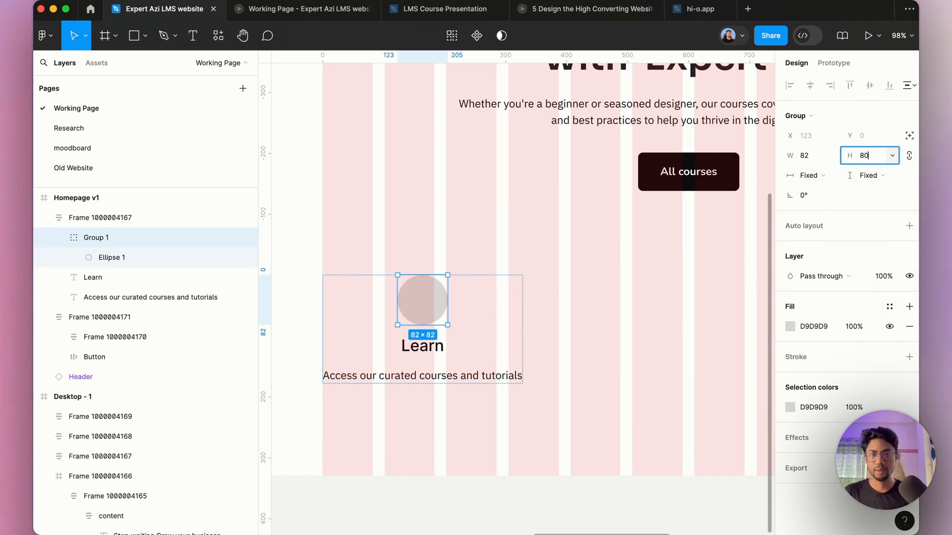
key("Return")
Step: Set the step card's auto layout item spacing to 16
left_click(495, 312)
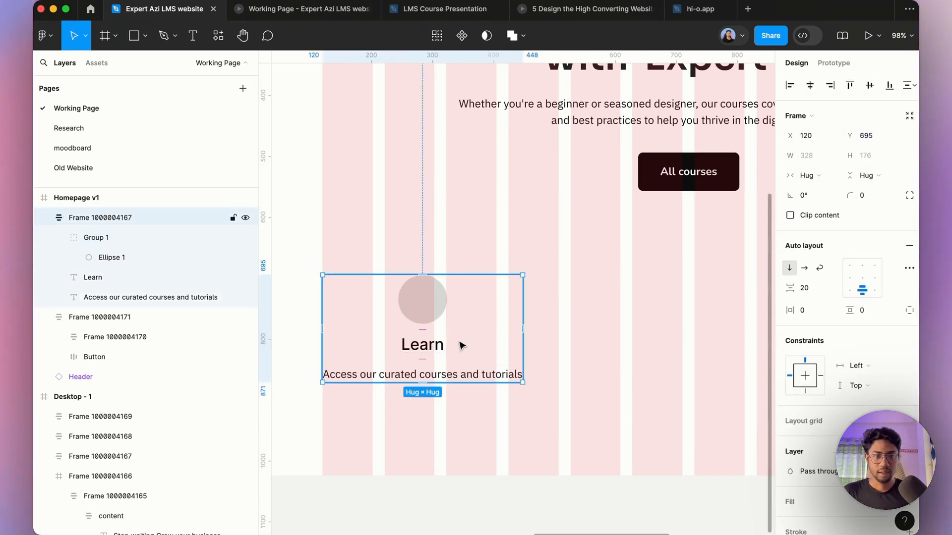
left_click(442, 347)
left_click(485, 344)
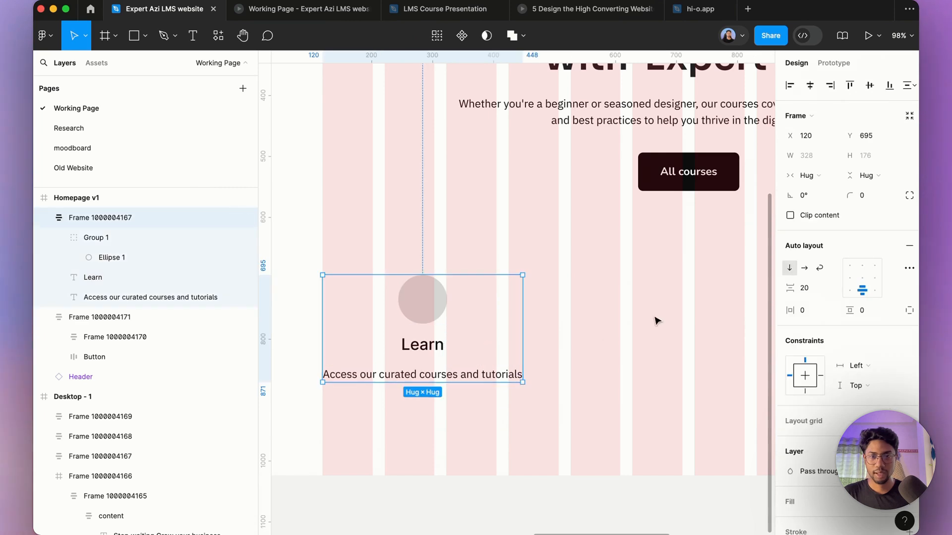
left_click(814, 287)
type("16")
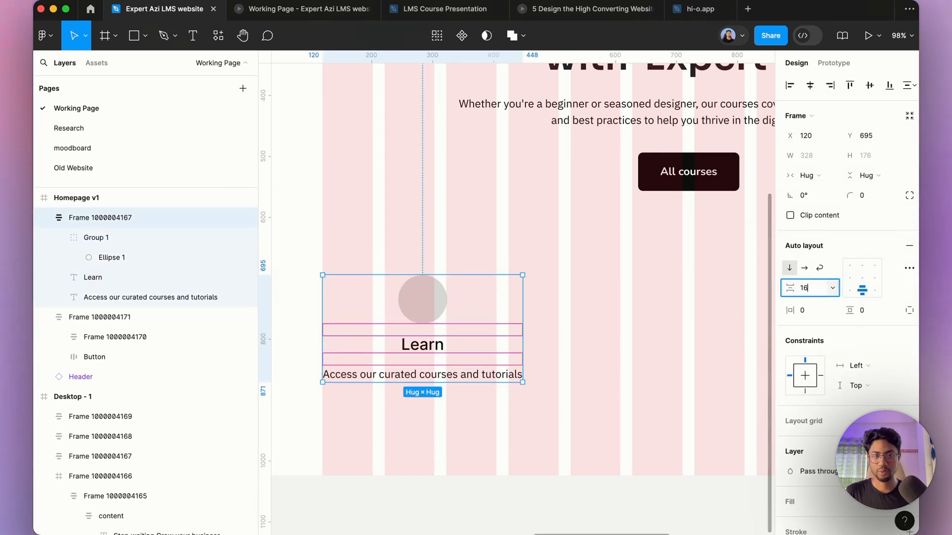
key("Return")
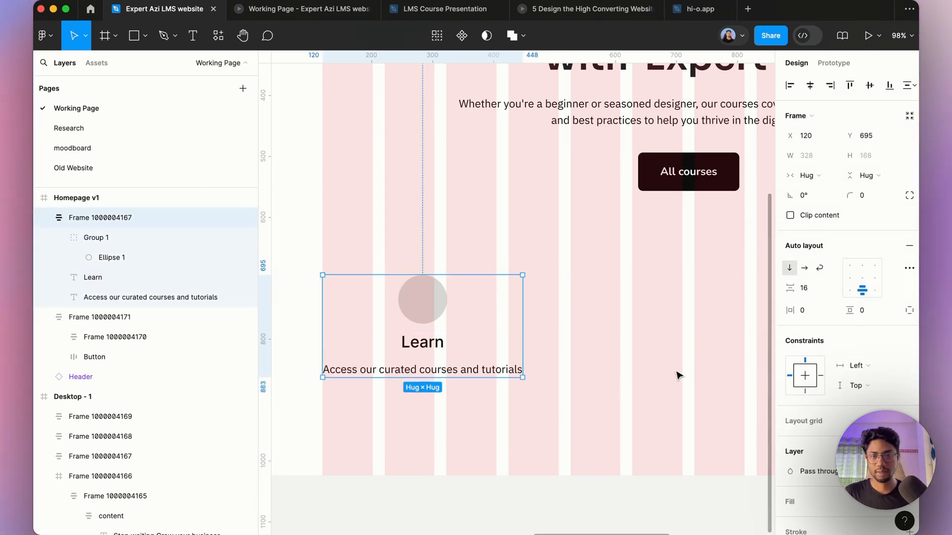
Step: Rename the step card frame as step
left_click(605, 320)
left_click(465, 307)
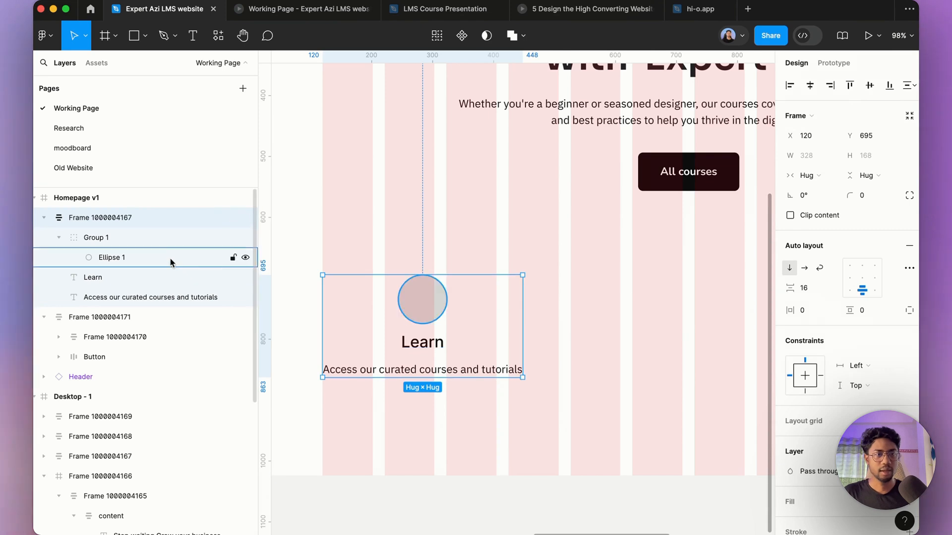
double_click(154, 221)
type("step")
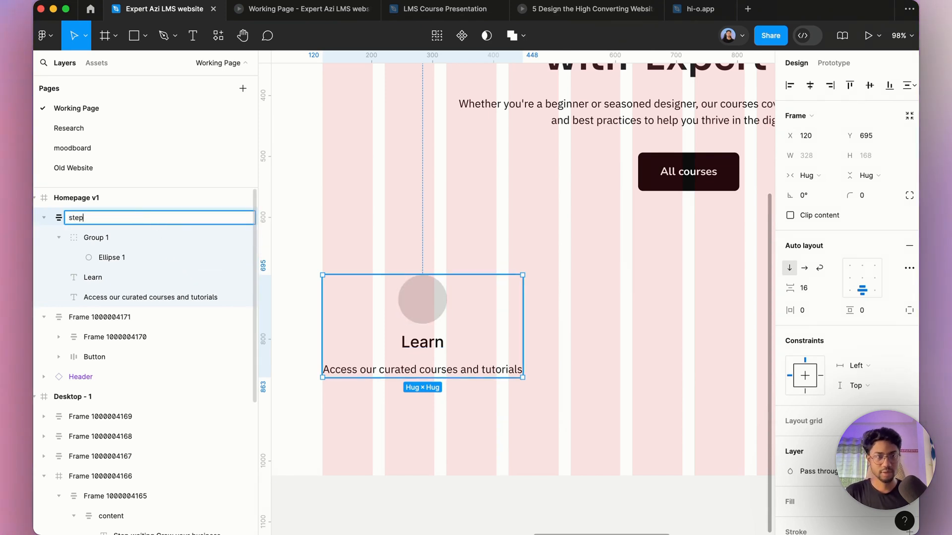
key("Return")
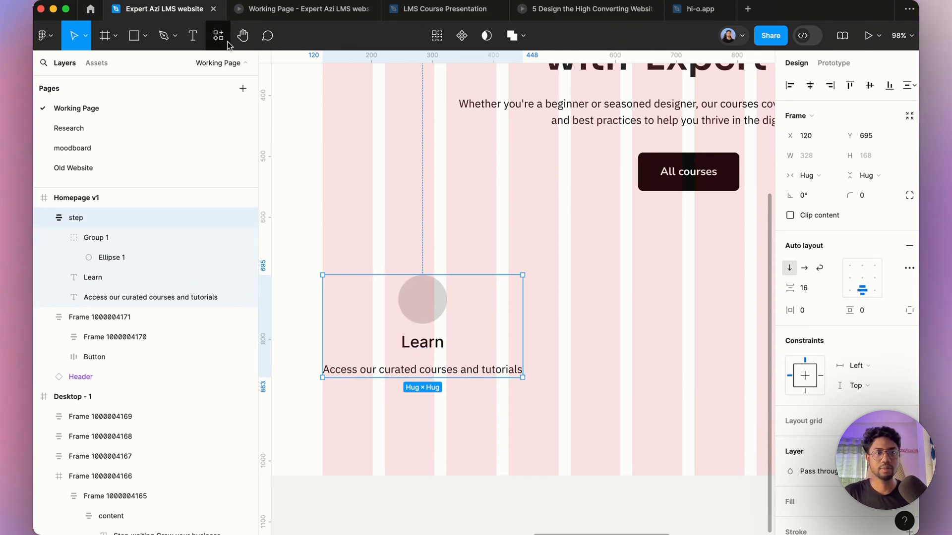
Step: Convert the step frame into a component and rename it step 1
left_click(461, 40)
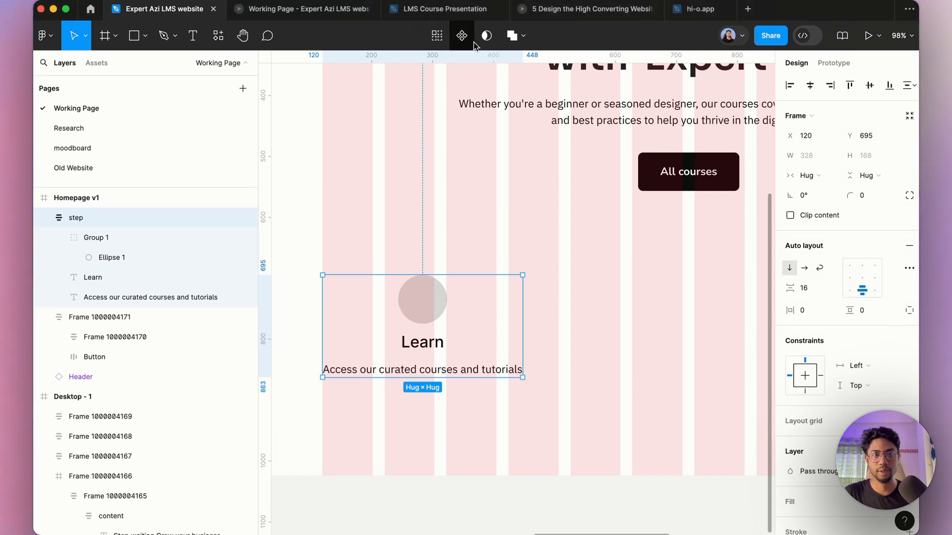
left_click(461, 39)
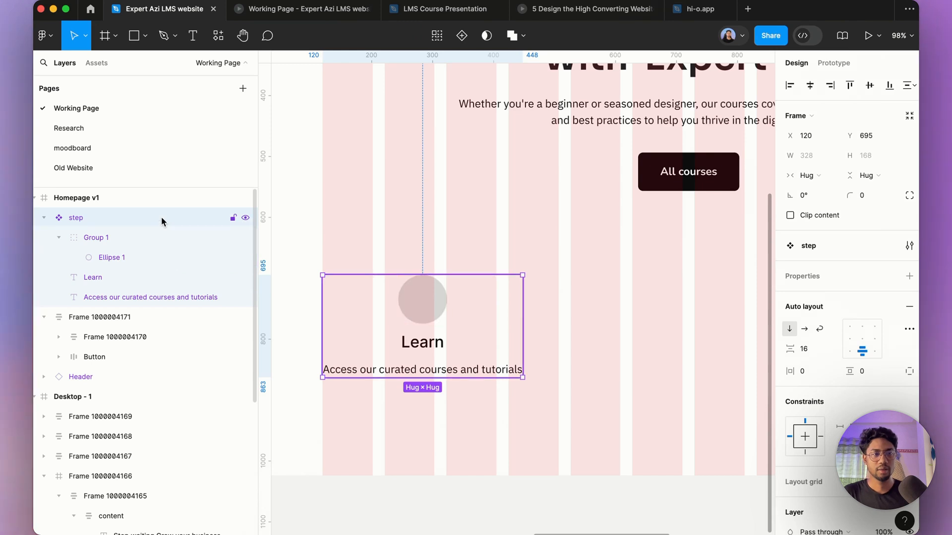
key("Right")
type("1")
key("Return")
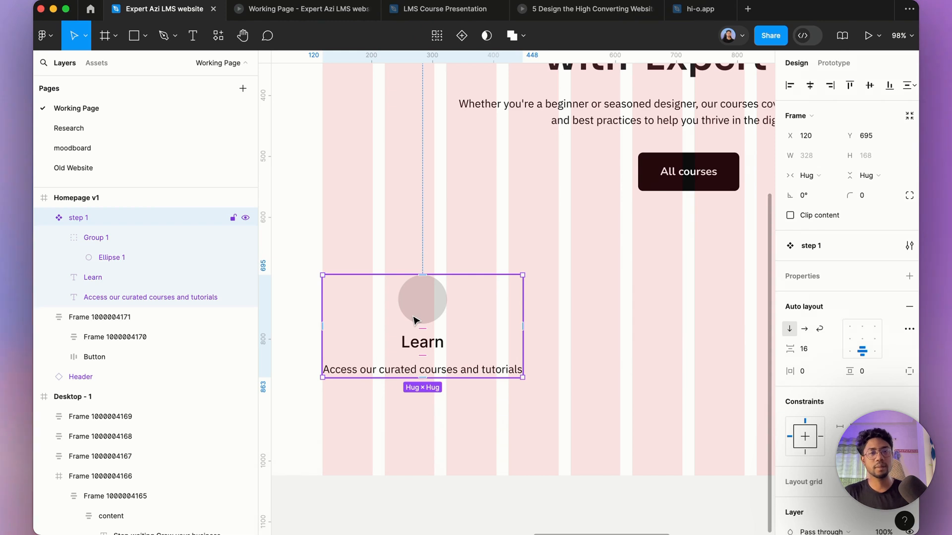
Step: Duplicate the step component twice to the right, forming a row of three step cards
scroll(416, 319, "down", 5)
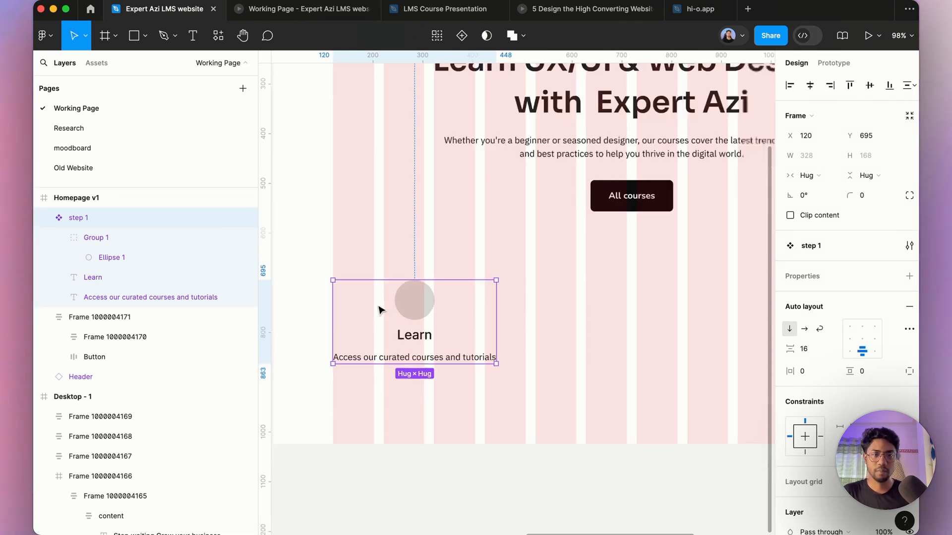
left_click_drag(399, 313, 714, 314)
scroll(573, 328, "down", 3)
scroll(676, 363, "up", 3)
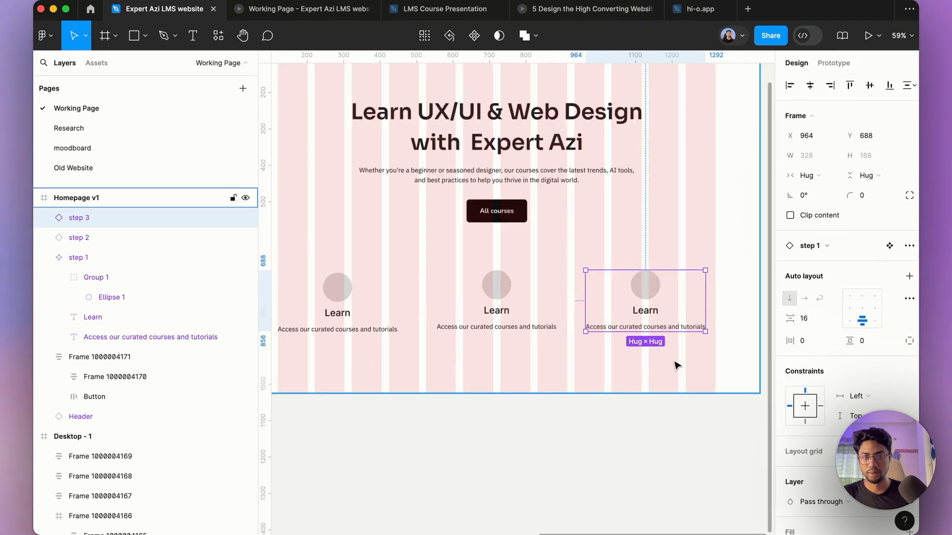
Step: Select the three step cards and wrap them in a horizontal auto layout frame
left_click(631, 363)
left_click_drag(657, 373, 362, 312)
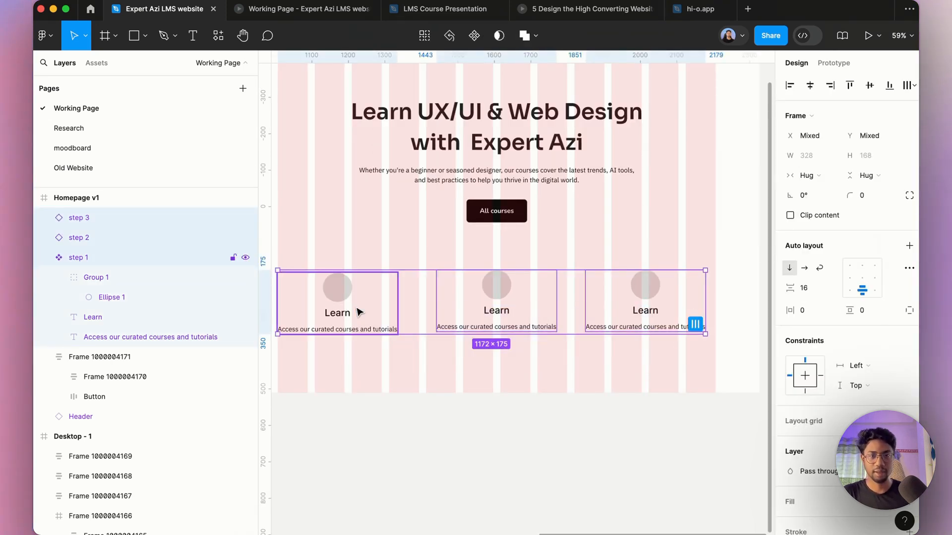
key("shift+a")
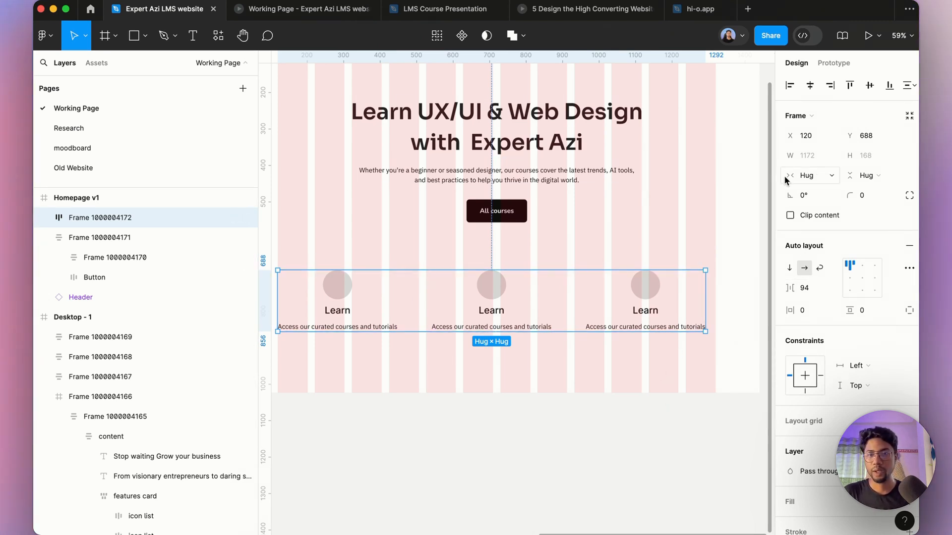
Step: Set the step row frame's width to 1200 and its item spacing to auto
left_click(812, 159)
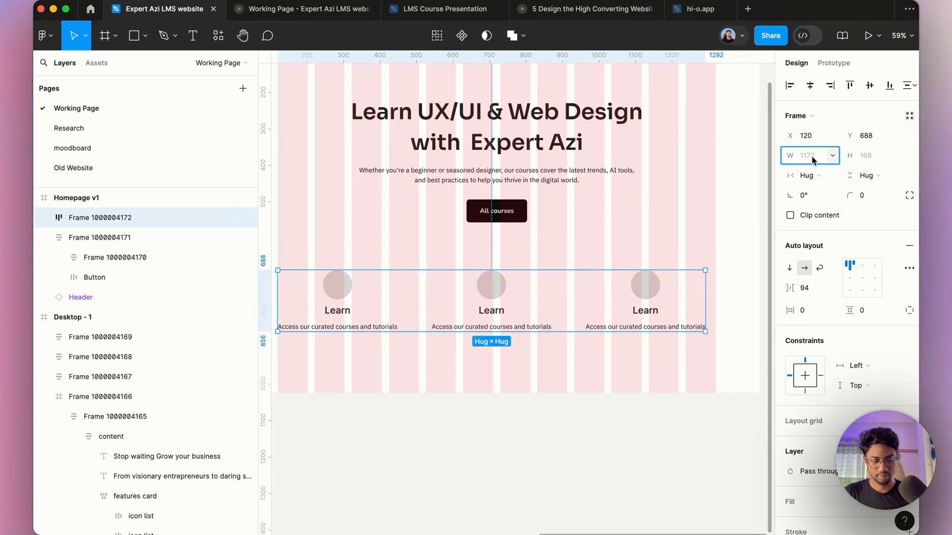
type("1200")
key("Return")
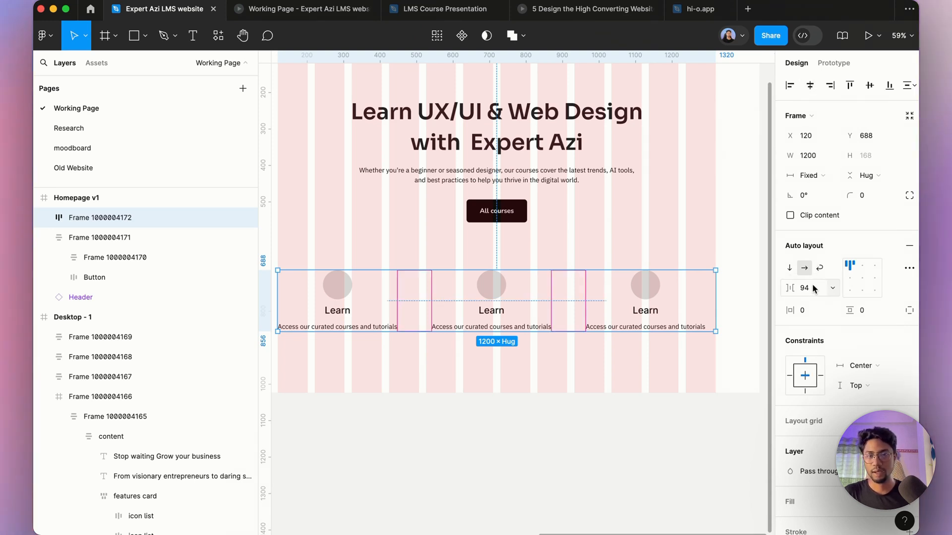
left_click(806, 288)
type("auto")
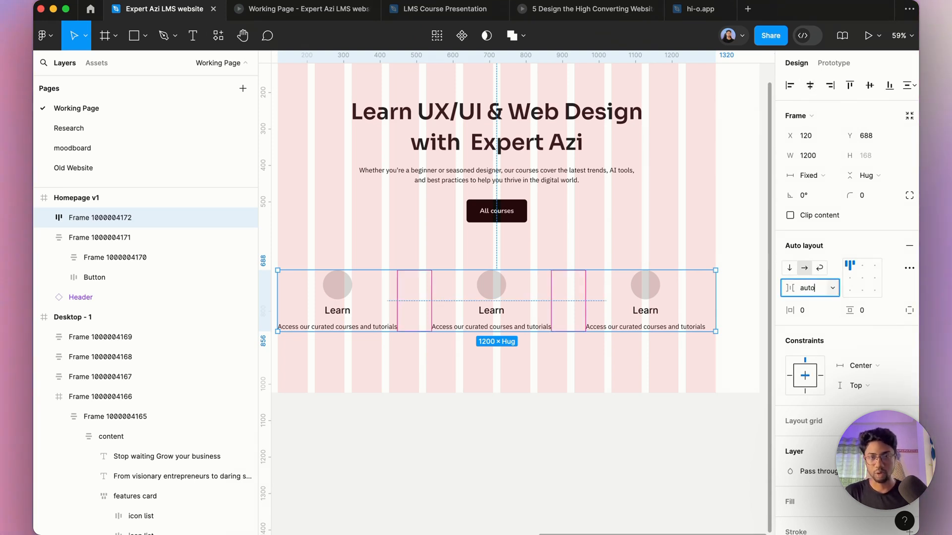
key("Return")
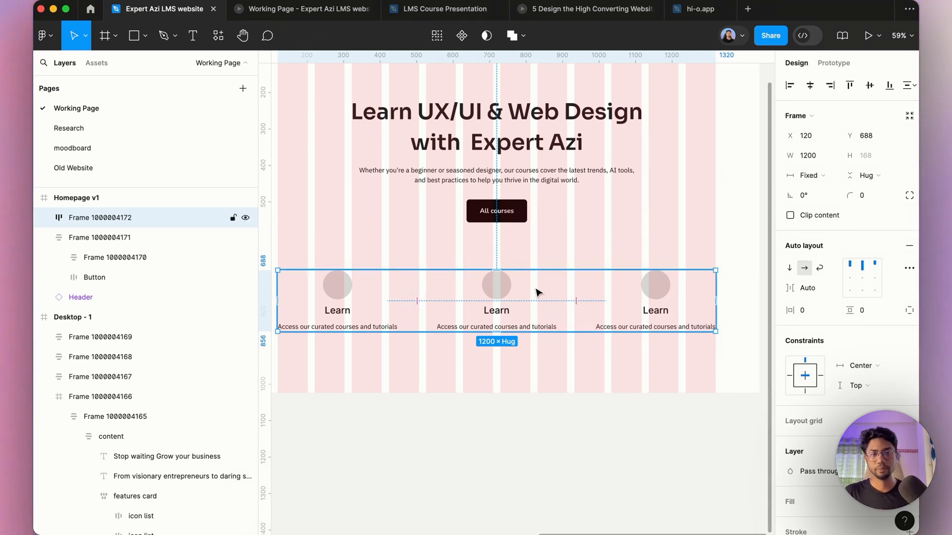
Step: Lengthen the Homepage v1 frame downward to a height of about 2100 px
scroll(530, 296, "down", 3)
left_click(373, 109)
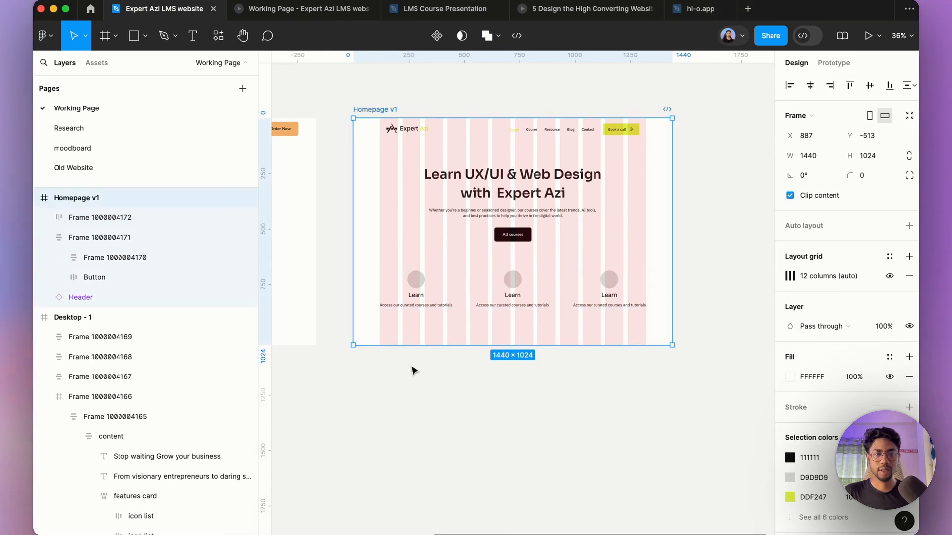
left_click_drag(411, 354, 403, 470)
scroll(561, 323, "up", 3)
scroll(562, 324, "up", 2)
Step: Lower the Homepage v1 layout grid's column colour opacity to 5%
left_click(385, 129)
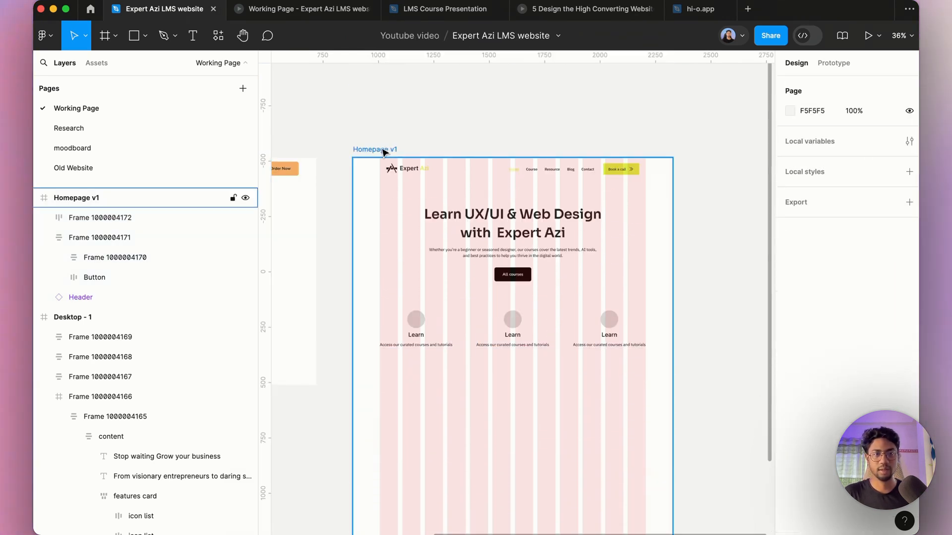
left_click(384, 150)
left_click(791, 275)
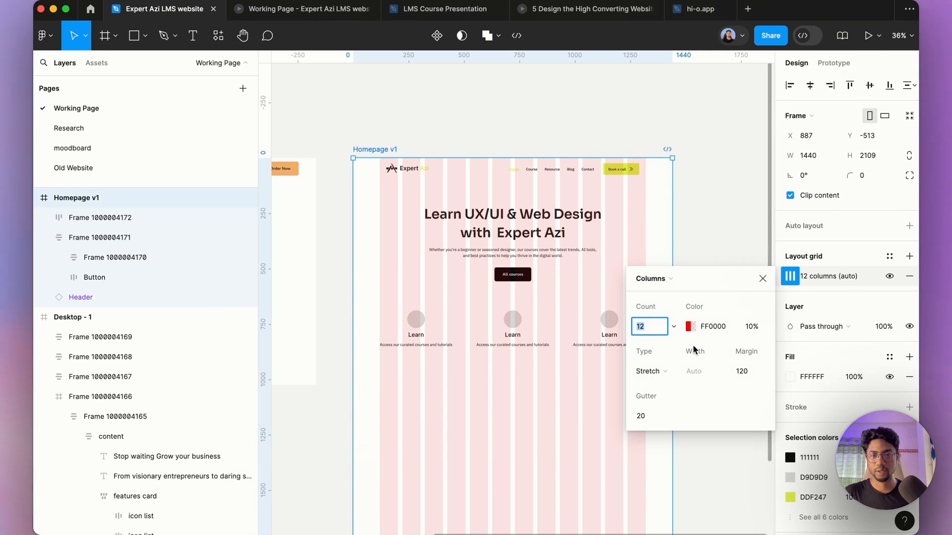
left_click(753, 324)
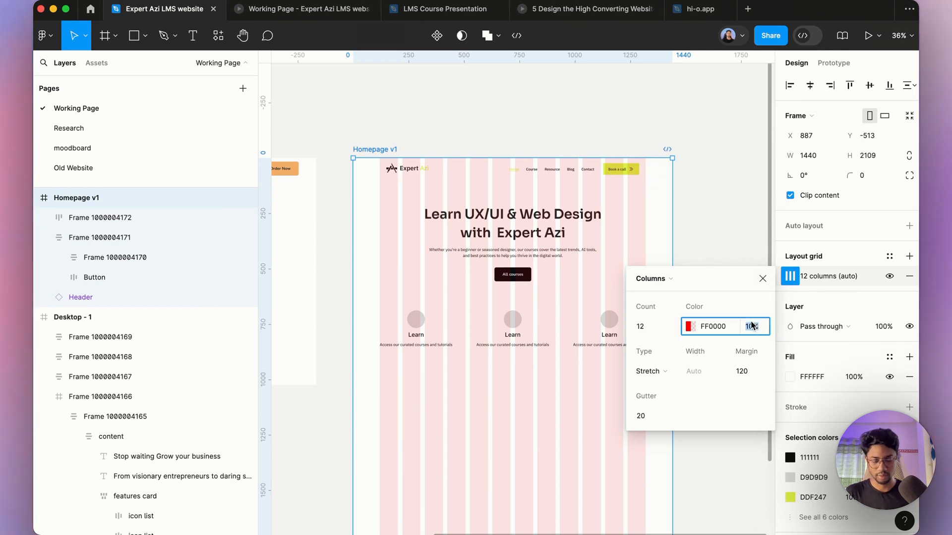
type("5")
key("Return")
left_click(675, 304)
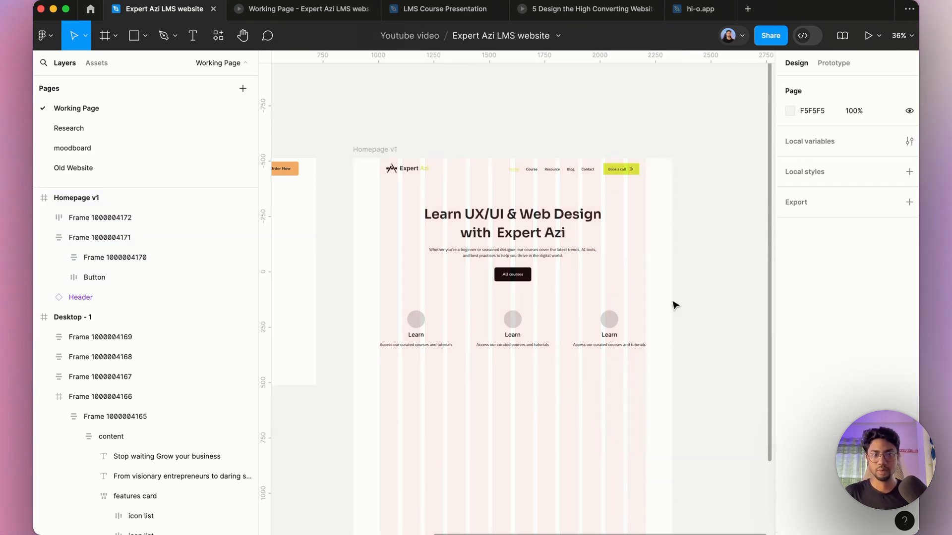
Step: Move the three-step card row further down the Homepage v1 frame to about Y 1352
left_click(571, 330)
left_click_drag(545, 343, 540, 456)
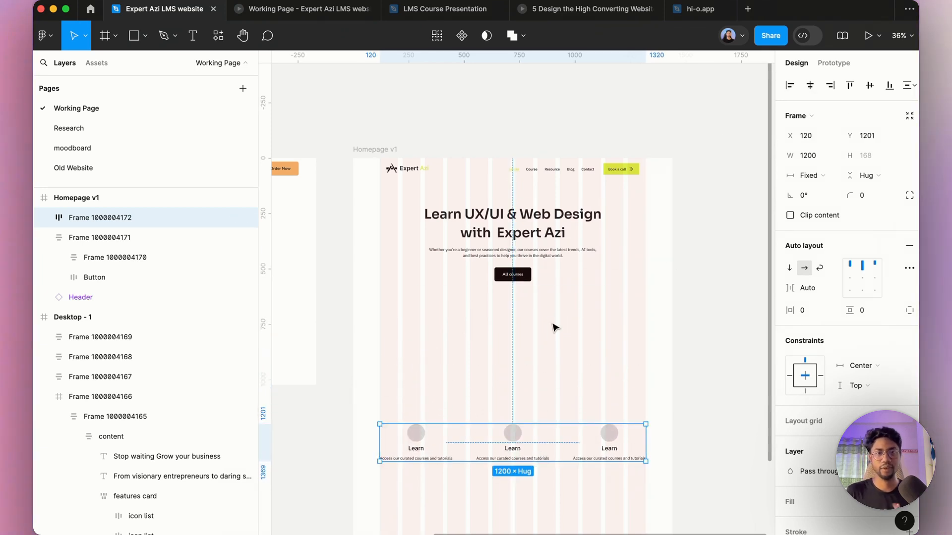
scroll(557, 335, "down", 3)
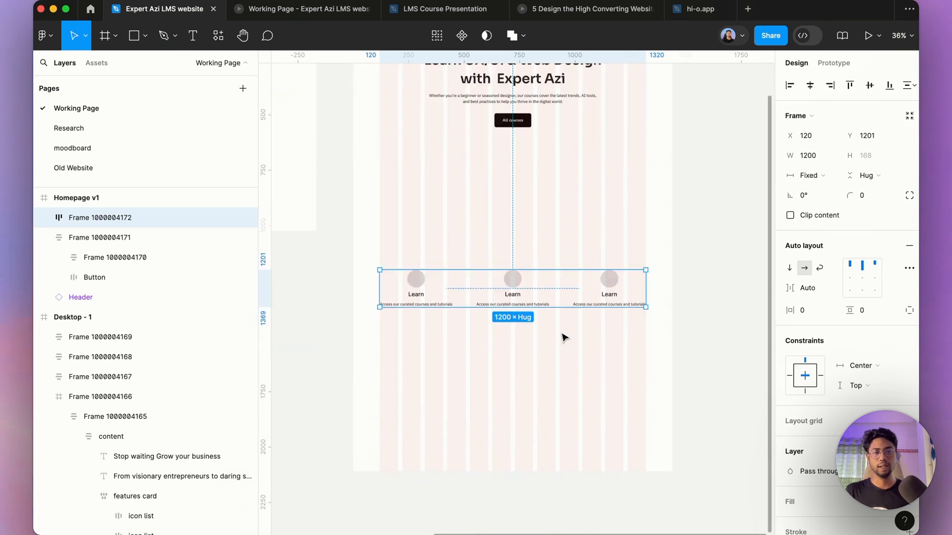
left_click_drag(531, 297, 529, 331)
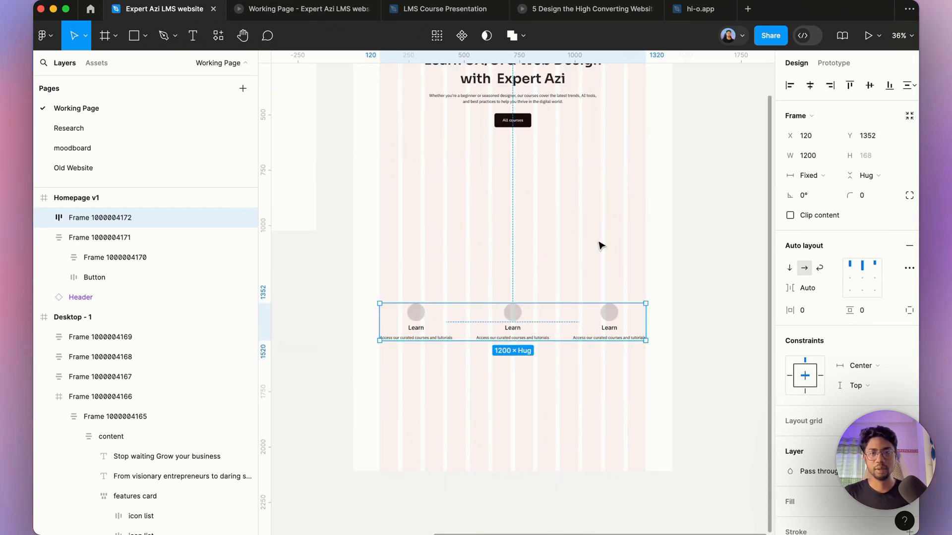
scroll(657, 277, "up", 3)
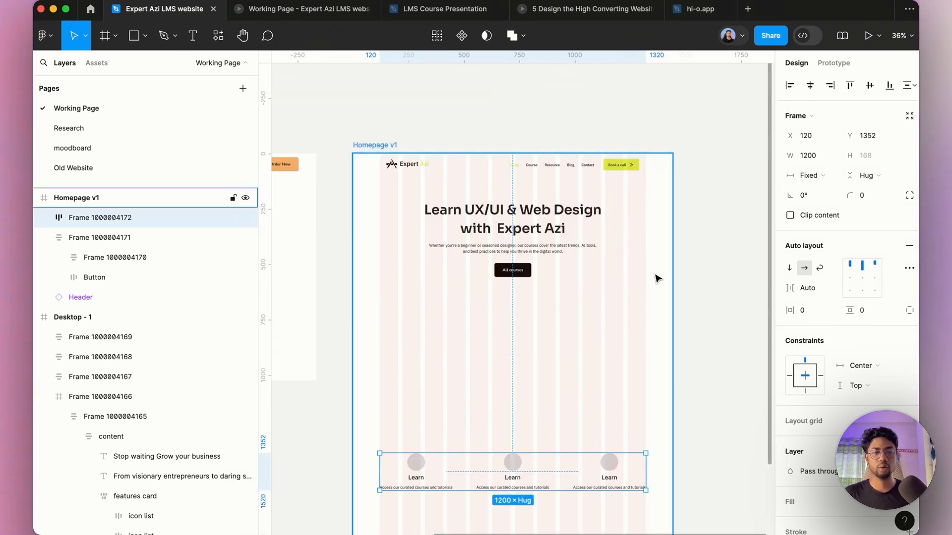
scroll(657, 279, "down", 3)
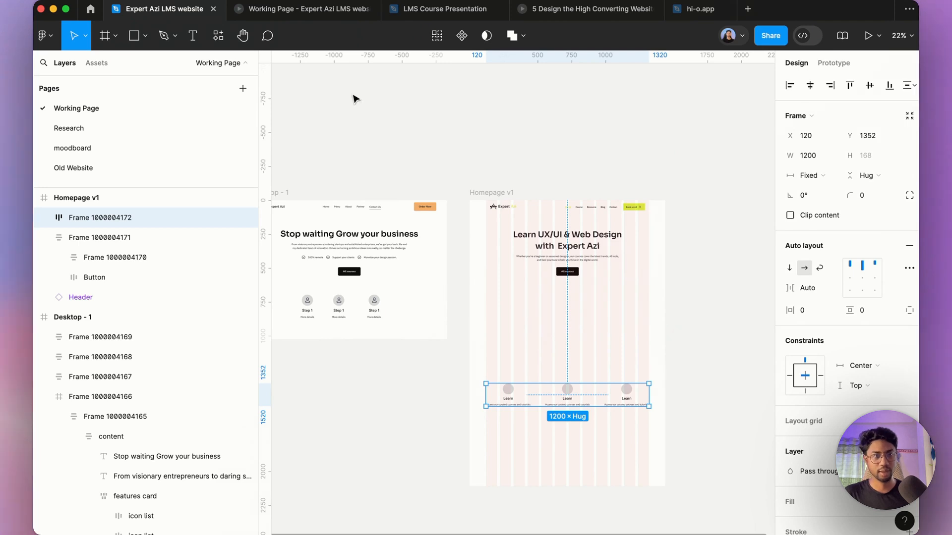
left_click(117, 38)
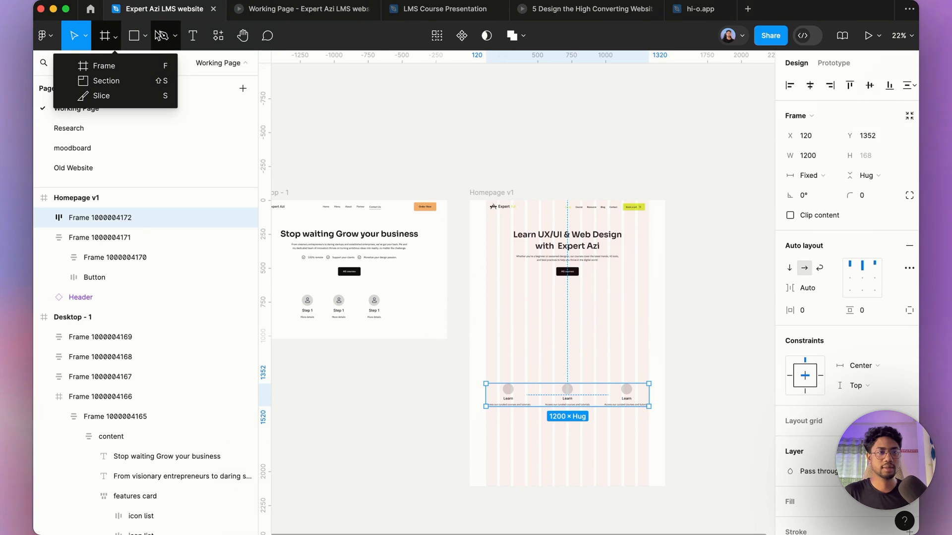
left_click(146, 34)
left_click(124, 66)
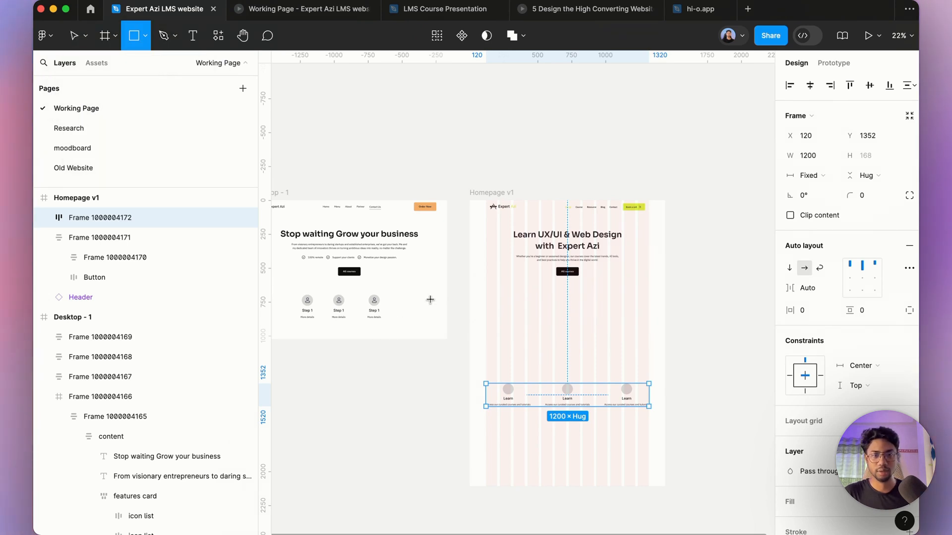
left_click_drag(481, 290, 638, 357)
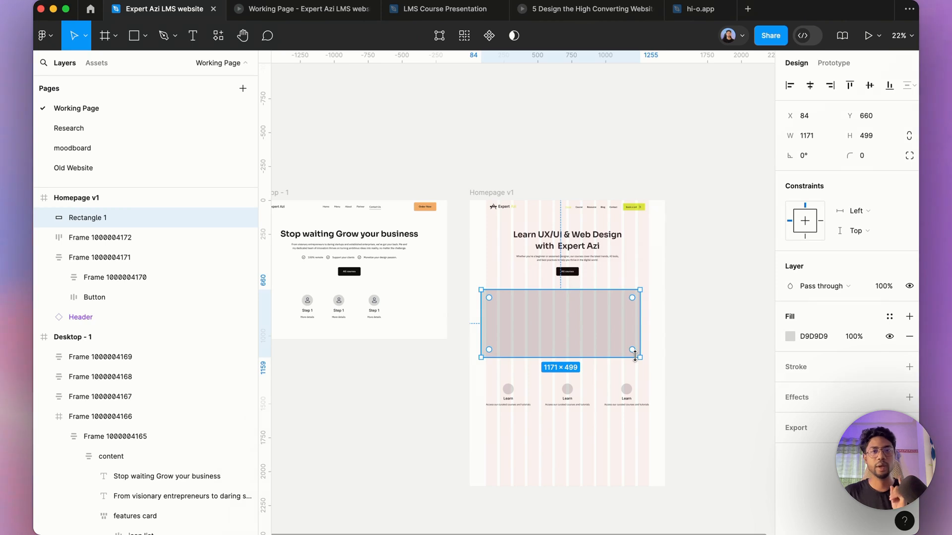
Step: Draw a new frame beside the Homepage v1 frame, about 1090 × 587
left_click(115, 36)
left_click(107, 73)
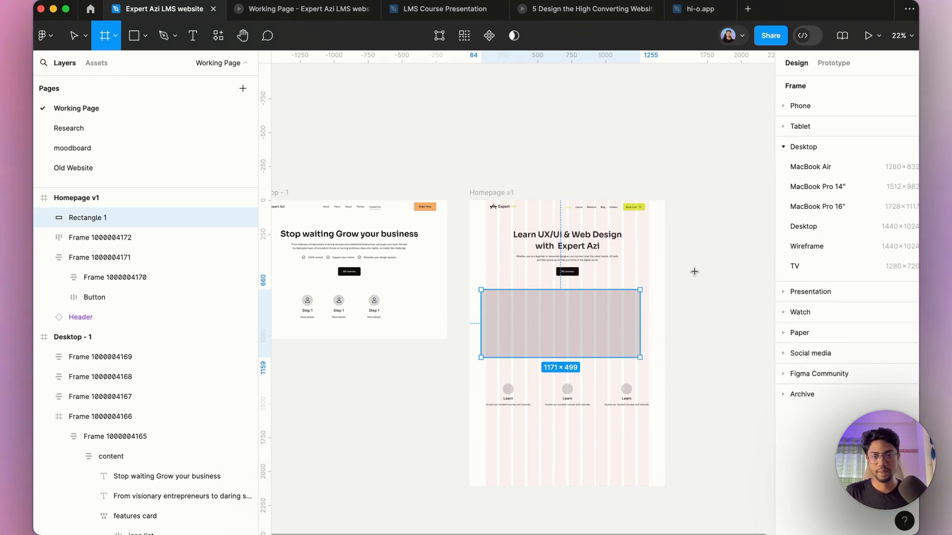
left_click_drag(694, 270, 771, 349)
Step: Delete the grey rectangle and move the new frame into Homepage v1 below the hero button
left_click(449, 327)
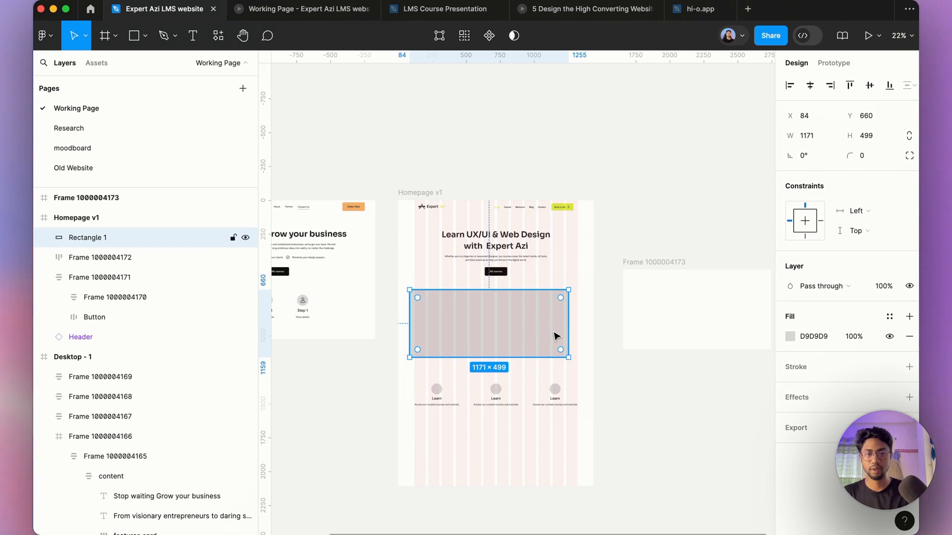
key("Delete")
left_click_drag(626, 272, 457, 289)
Step: Fill the new frame with 111111 and centre it horizontally on the page
left_click(823, 437)
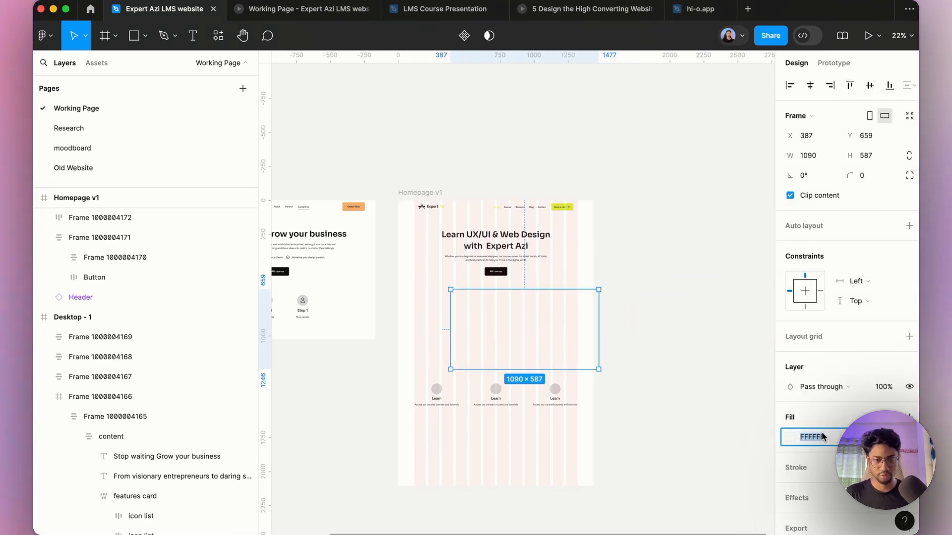
type("111111")
key("Return")
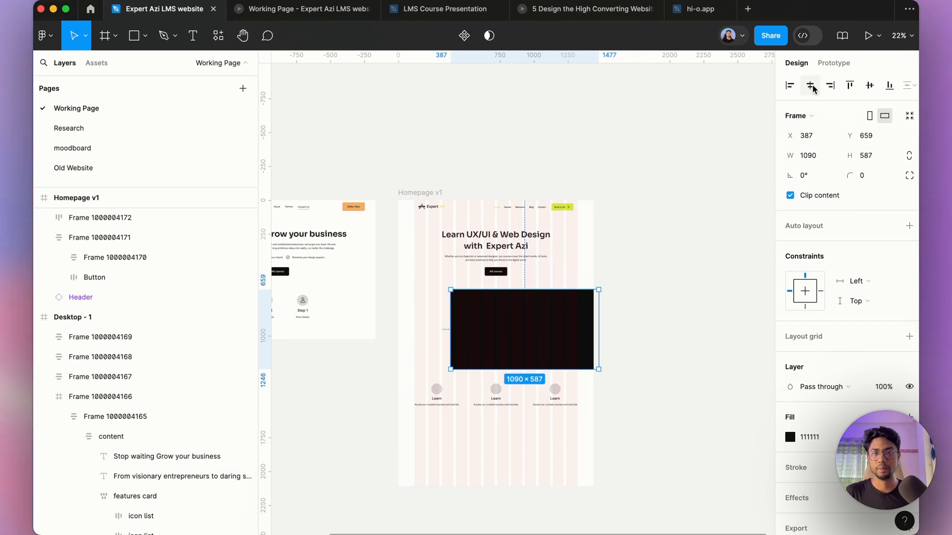
left_click(810, 86)
scroll(558, 251, "up", 5)
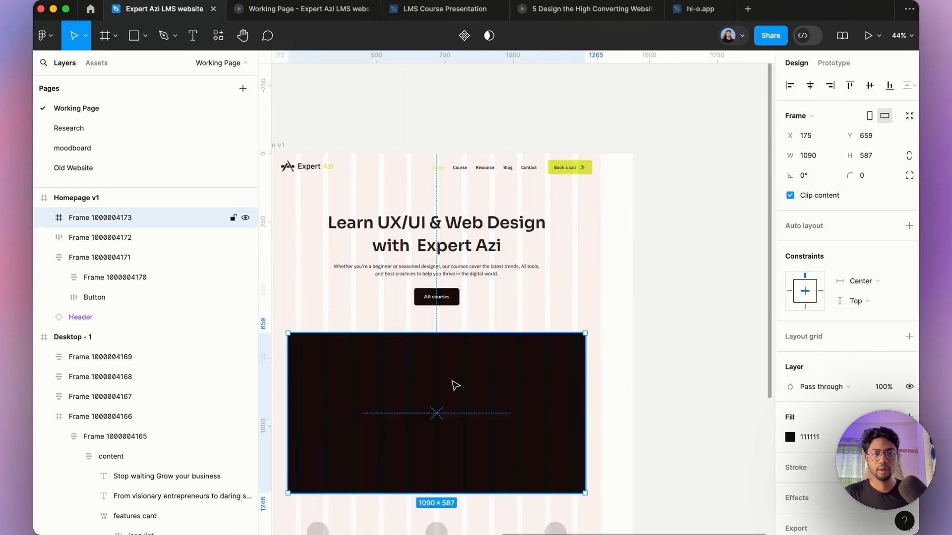
Step: Review the dark block below the hero in the prototype preview
left_click(304, 14)
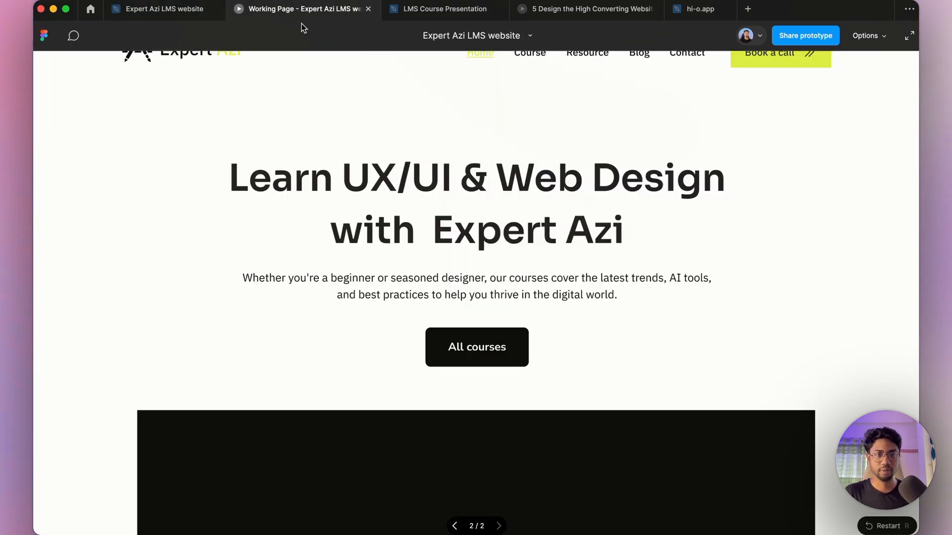
scroll(546, 305, "down", 10)
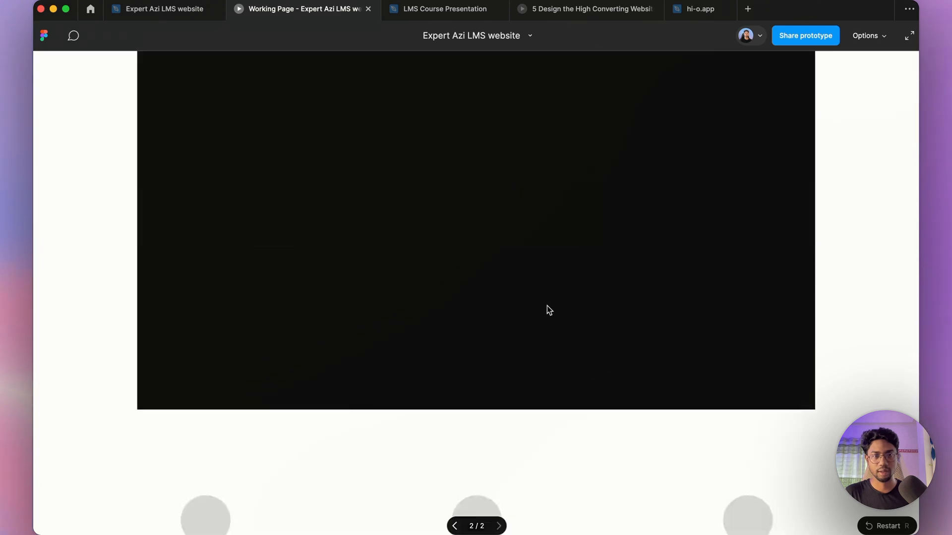
scroll(547, 308, "down", 6)
scroll(521, 305, "up", 6)
left_click(188, 13)
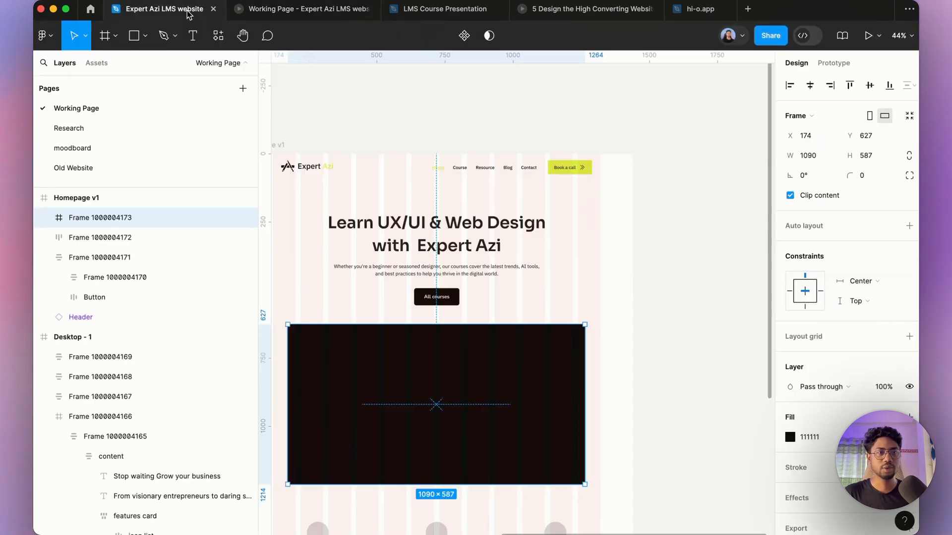
Step: Resize the dark frame to 1000 × 500 and centre it horizontally again
left_click(821, 158)
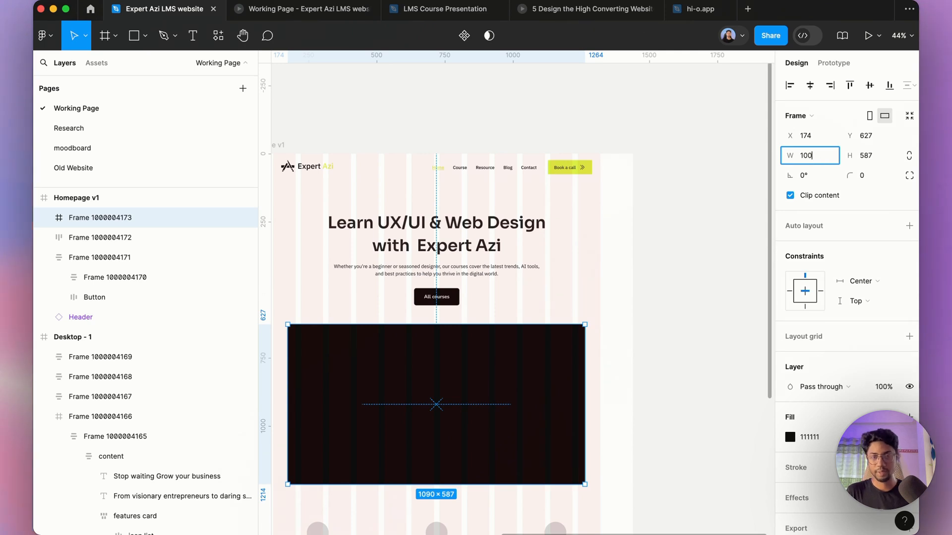
type("1000")
key("Return")
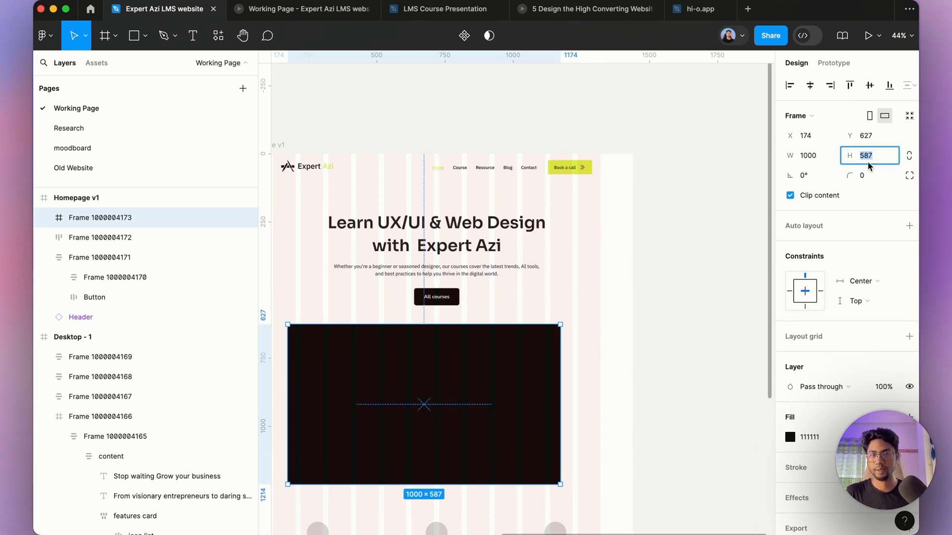
type("500")
key("Return")
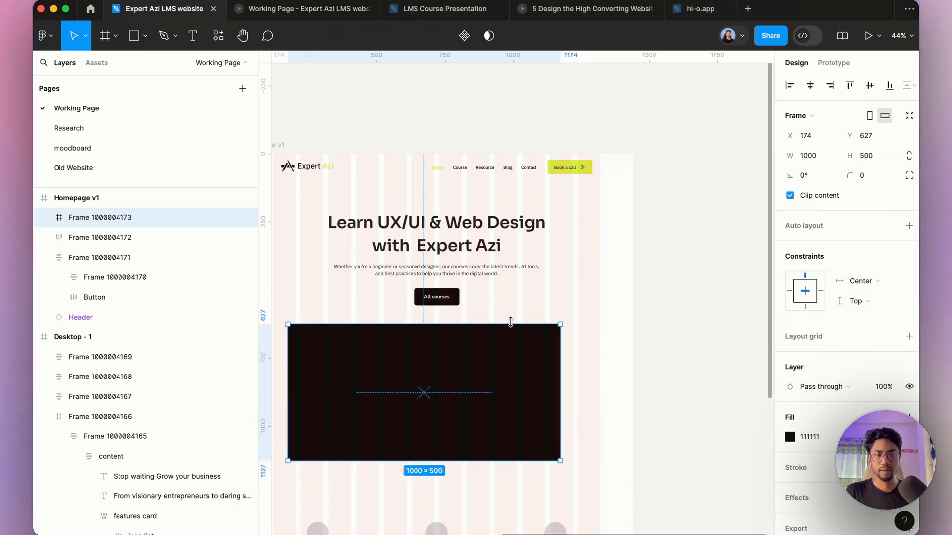
left_click(810, 85)
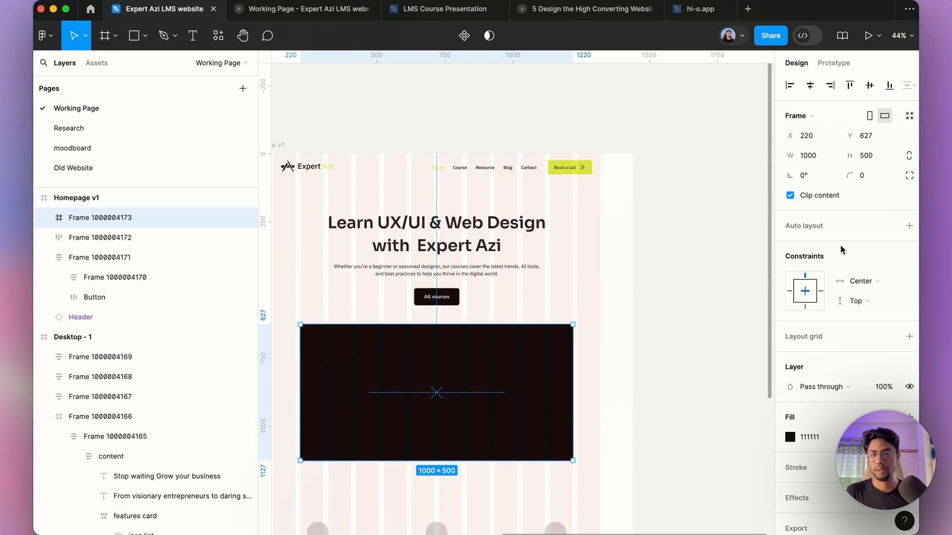
Step: Set the dark frame's corner radius to 20
left_click(878, 176)
type("1")
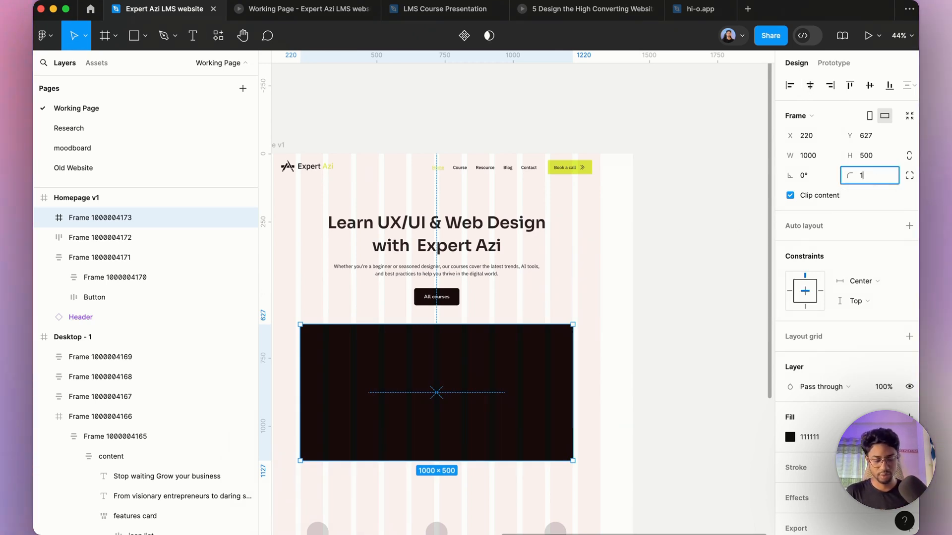
key("BackSpace")
type("20")
key("Return")
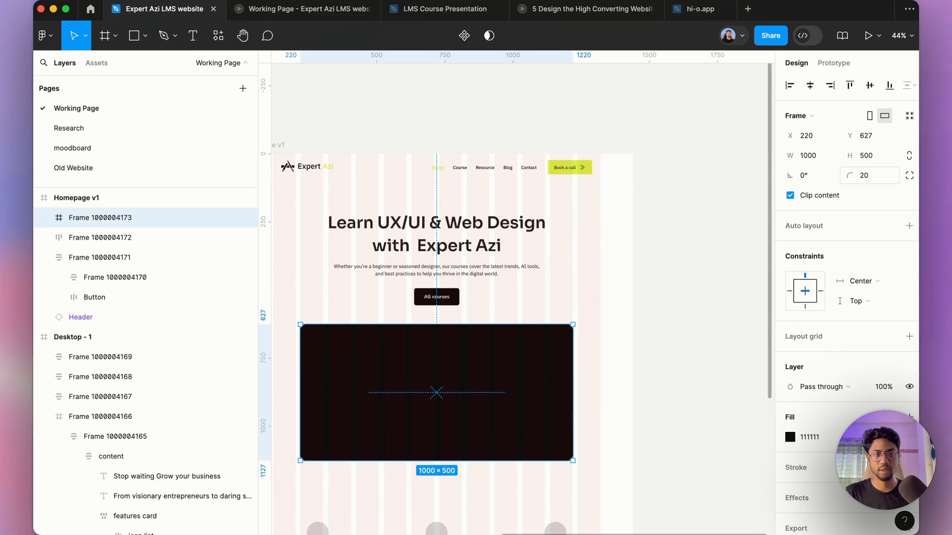
Step: Review the rounded dark block in the prototype preview
left_click(297, 8)
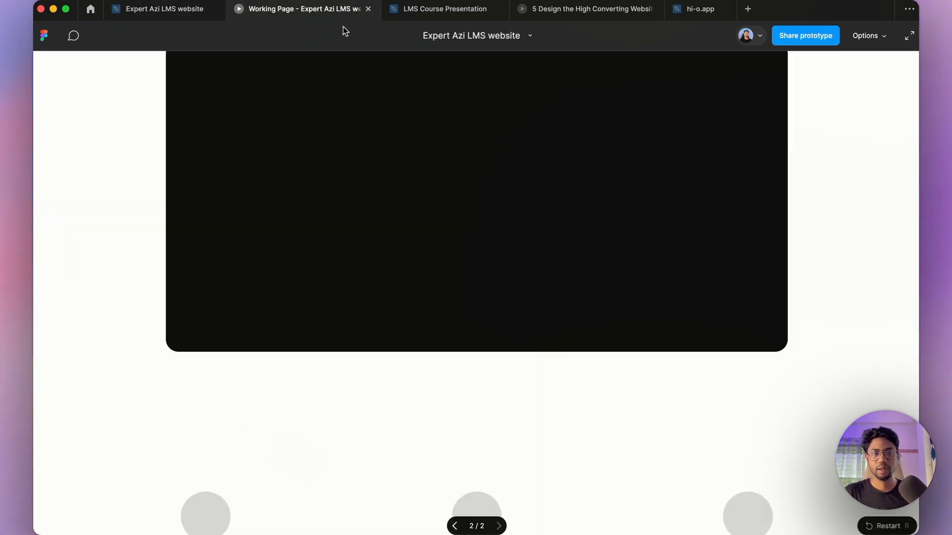
scroll(527, 303, "up", 5)
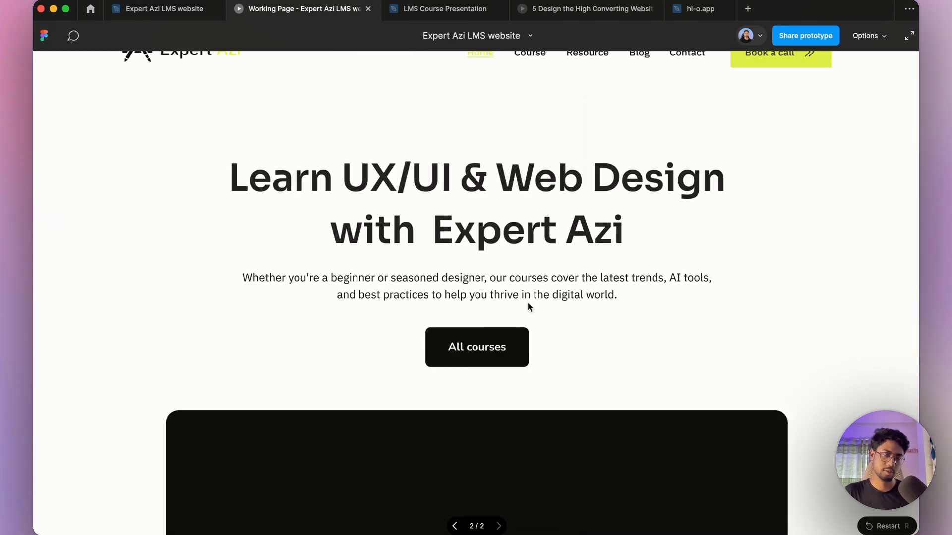
scroll(526, 308, "up", 2)
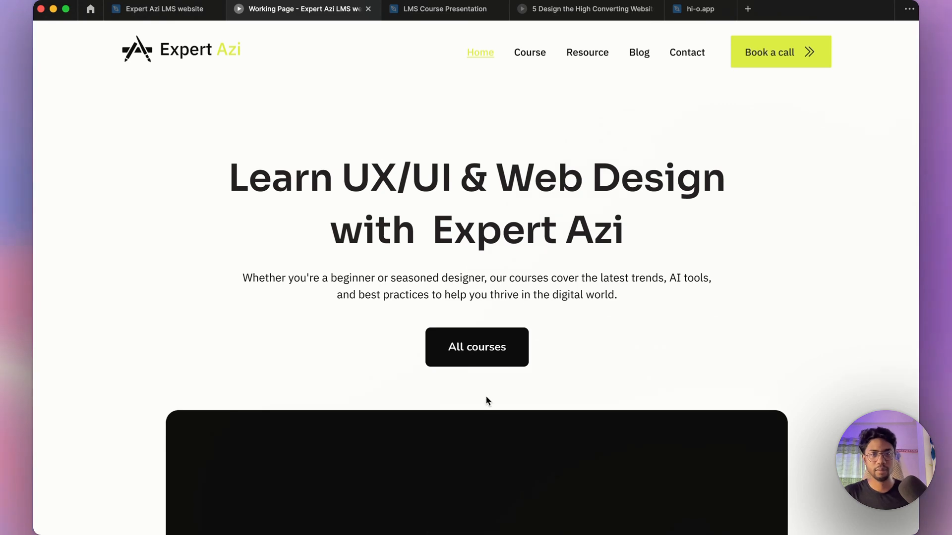
scroll(607, 417, "down", 6)
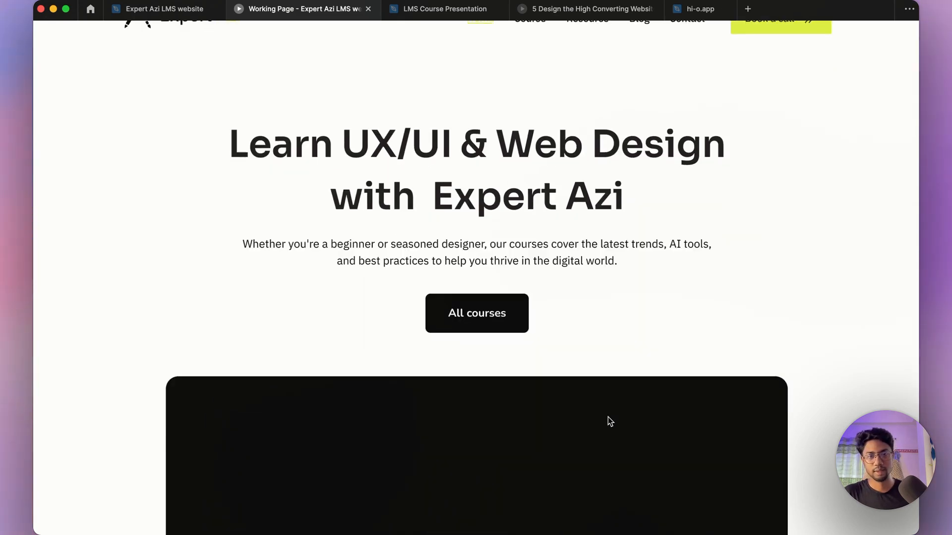
left_click(164, 9)
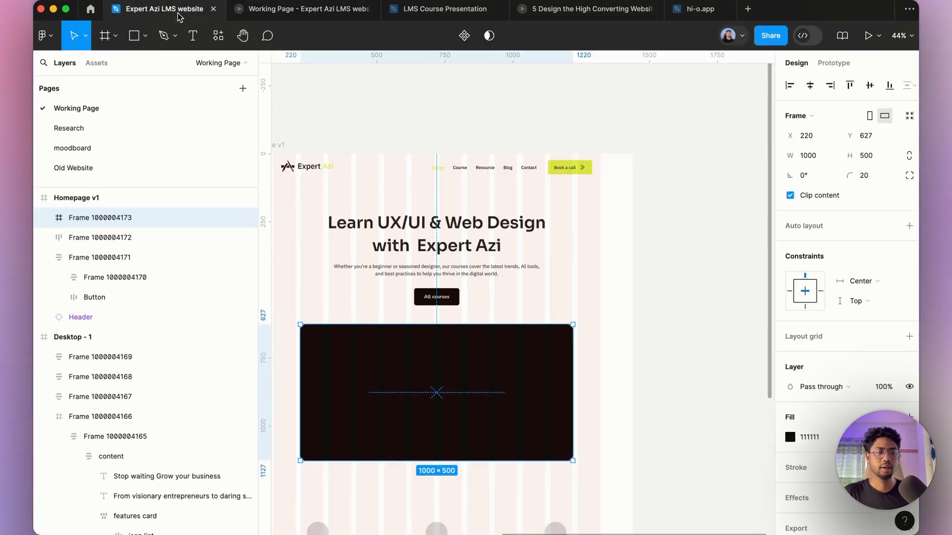
Step: Open the Hugeicons Pro icon library plugin
left_click(660, 391)
left_click(217, 40)
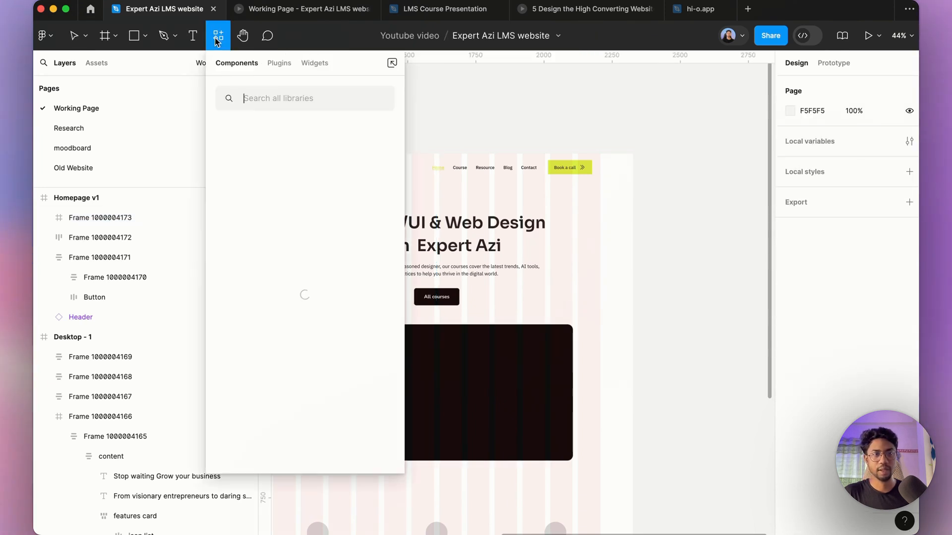
left_click(280, 64)
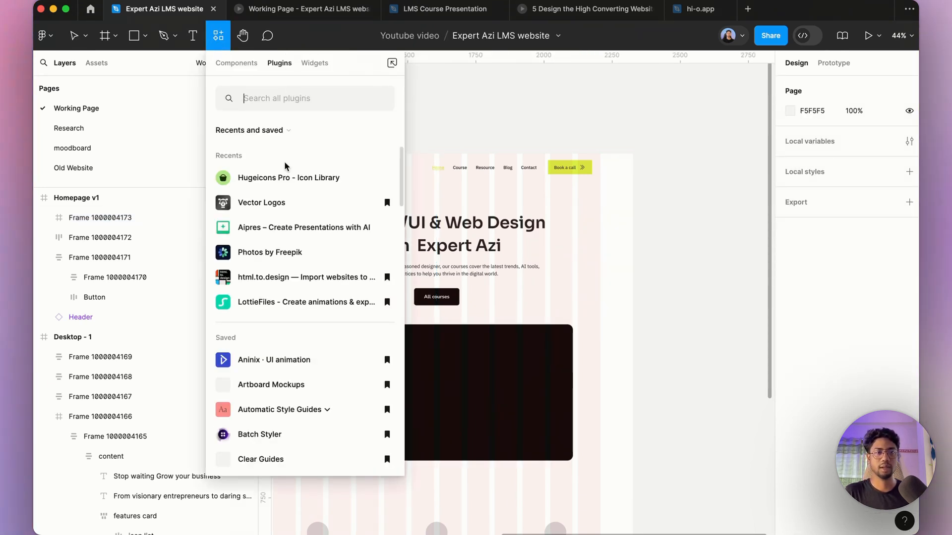
key("Escape")
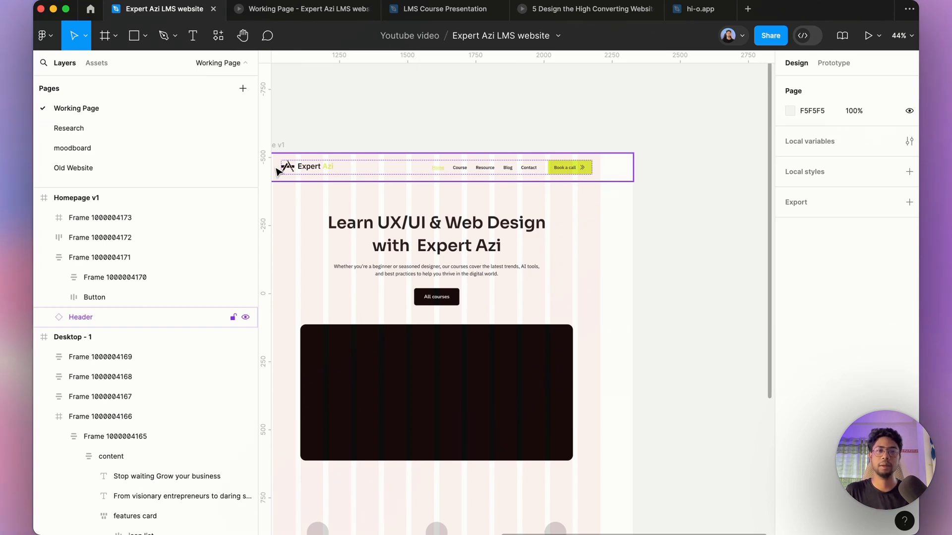
key("super+alt+p")
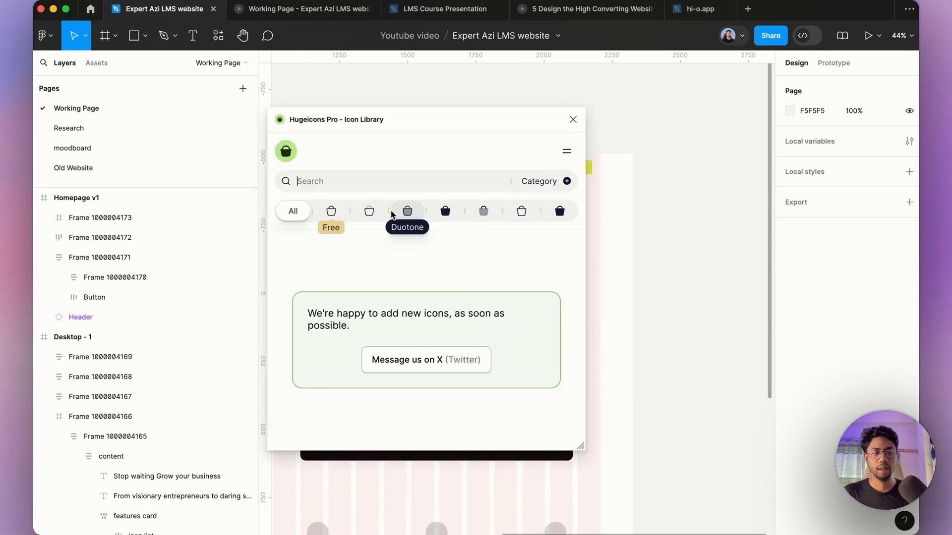
Step: Search the free icons for play, insert play-circle-02, and close the plugin
left_click(331, 211)
left_click(330, 184)
type("play")
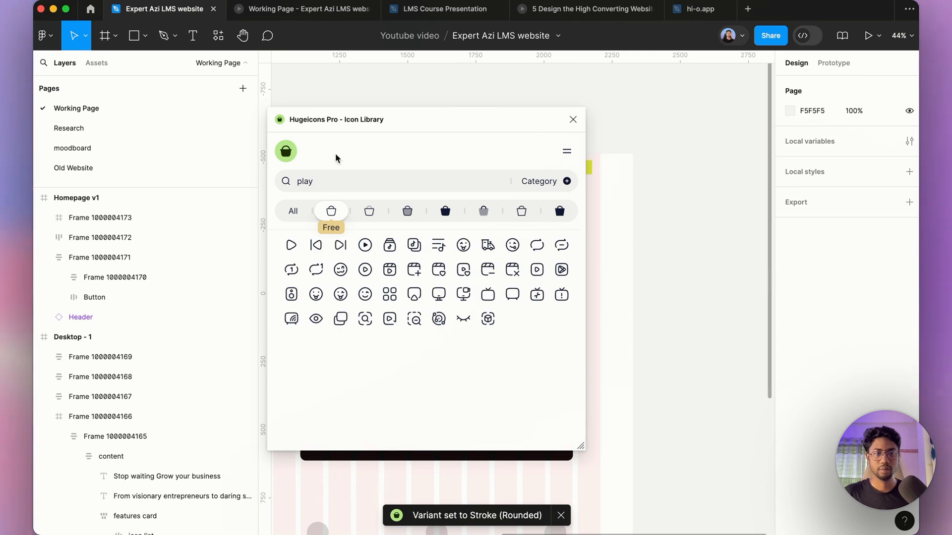
left_click(365, 251)
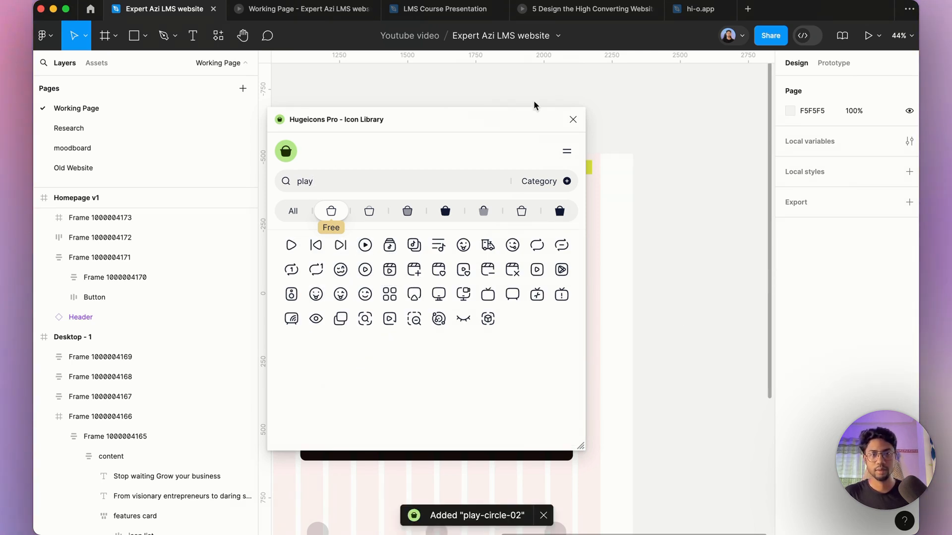
left_click(571, 120)
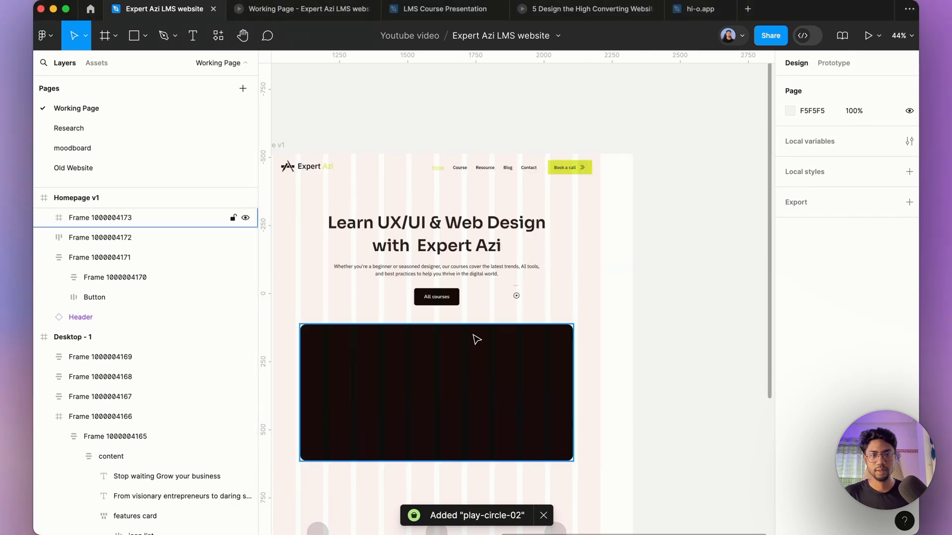
Step: Set the play icon's colour to FFFFFF
left_click(516, 295)
left_click(823, 417)
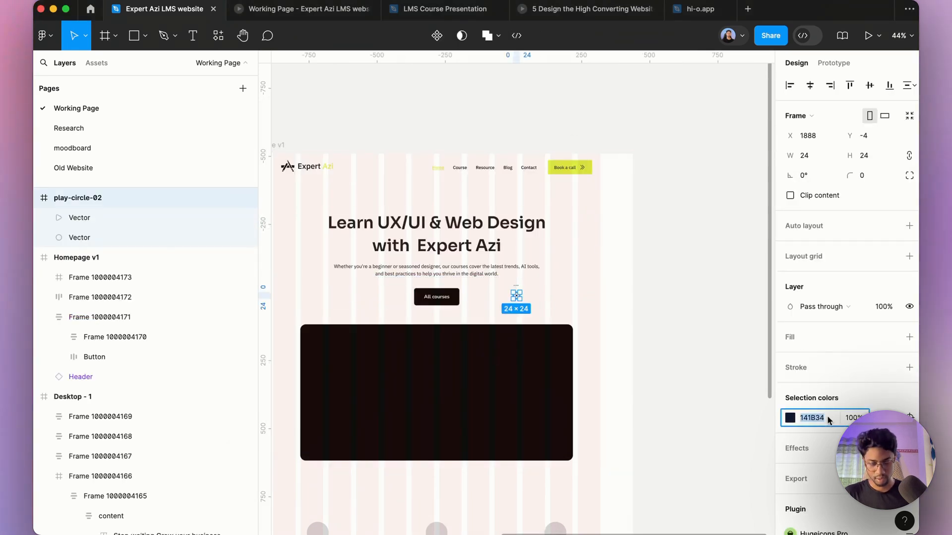
type("FFFFFF")
key("Return")
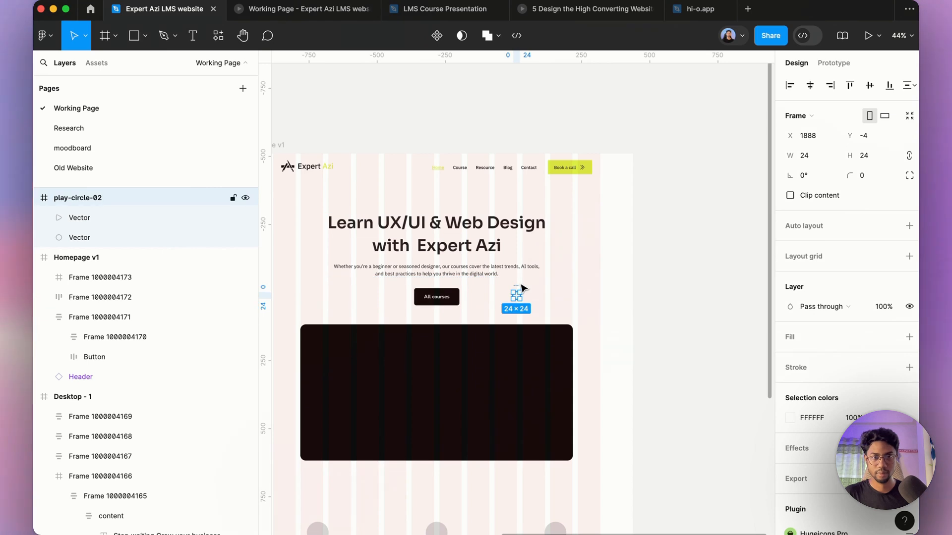
Step: Place the play icon inside the dark video block, scaled to about 270 × 270, and center it in the block
left_click_drag(523, 288, 504, 463)
key("k")
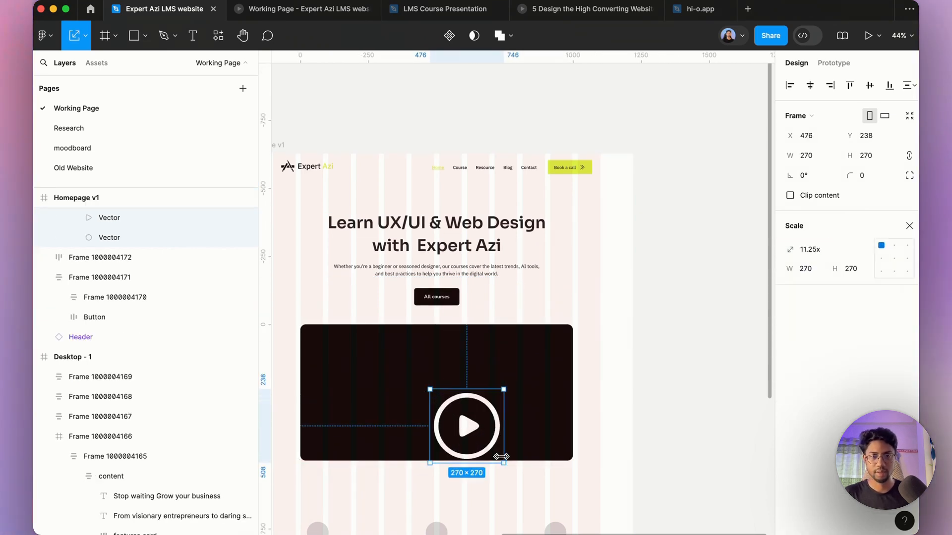
left_click(810, 87)
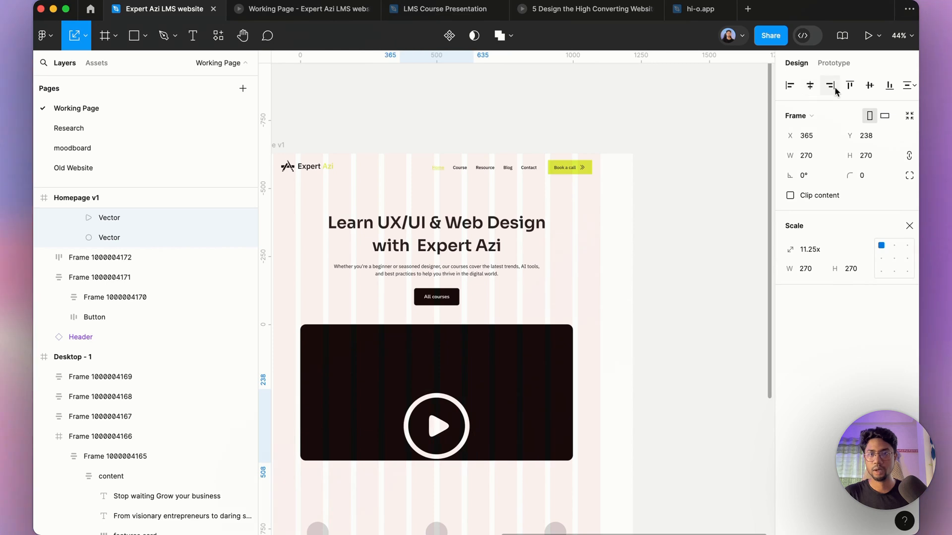
left_click(870, 86)
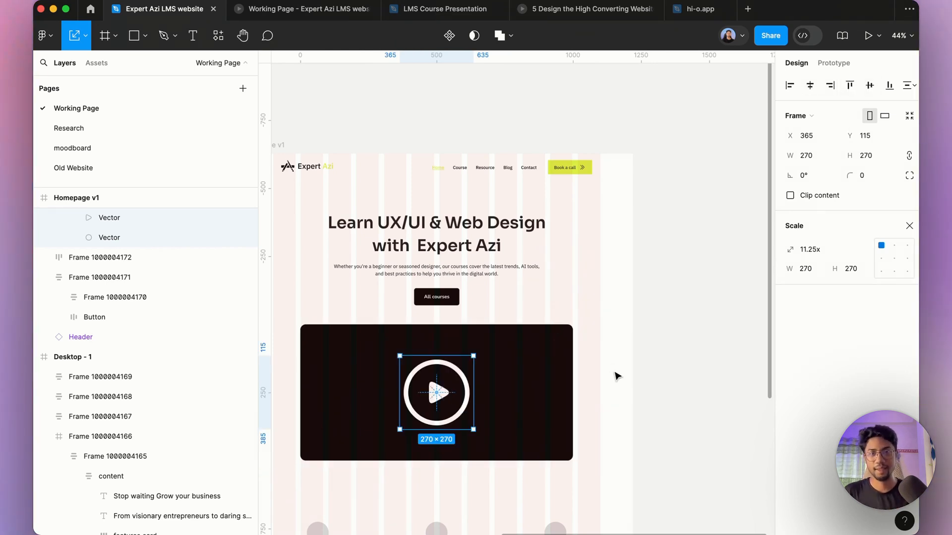
Step: Scale the play icon down to 200 × 200
scroll(486, 363, "up", 3)
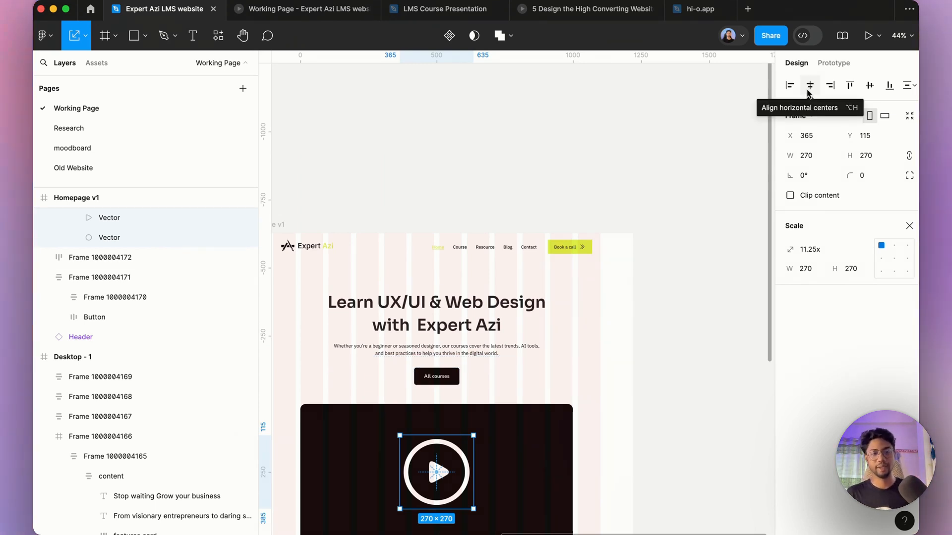
scroll(567, 222, "down", 3)
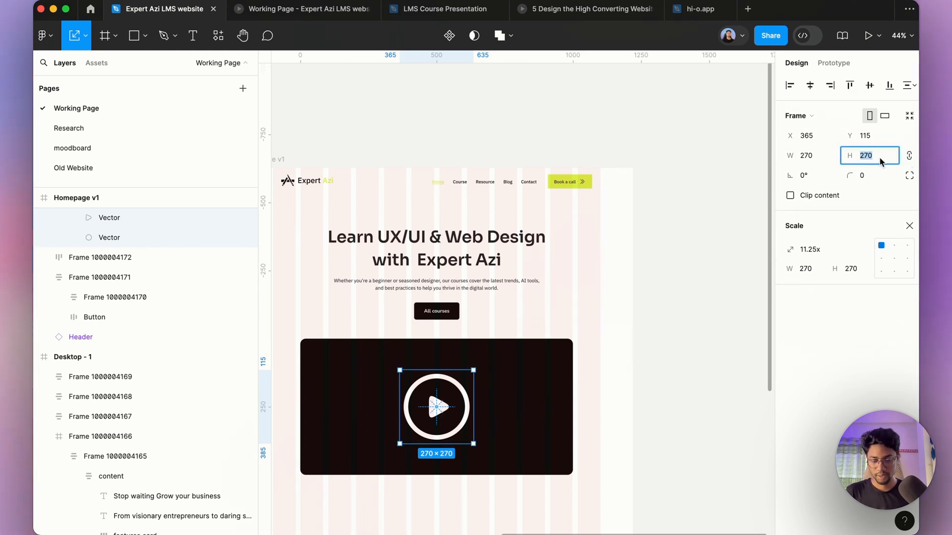
key("Return")
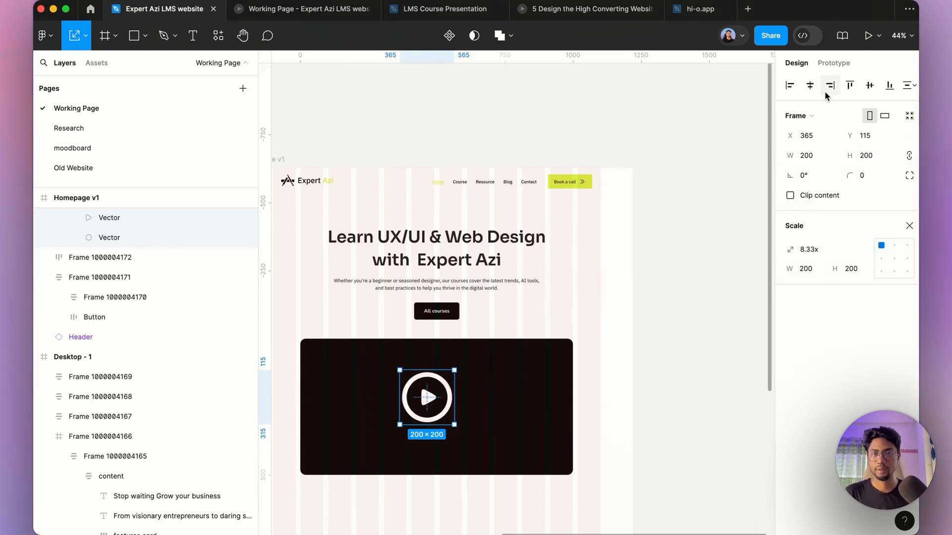
Step: Check the play icon's size in the prototype preview
left_click(307, 9)
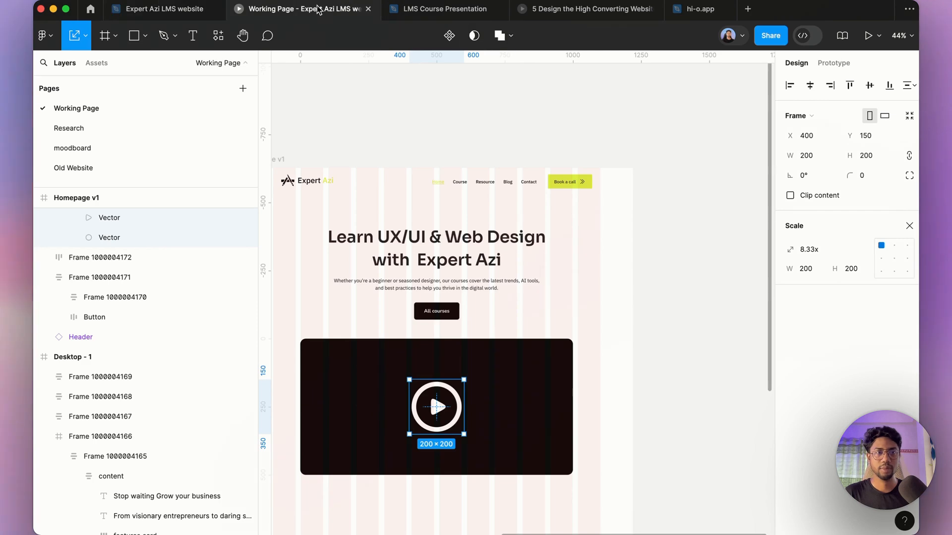
scroll(420, 182, "up", 4)
scroll(418, 181, "down", 4)
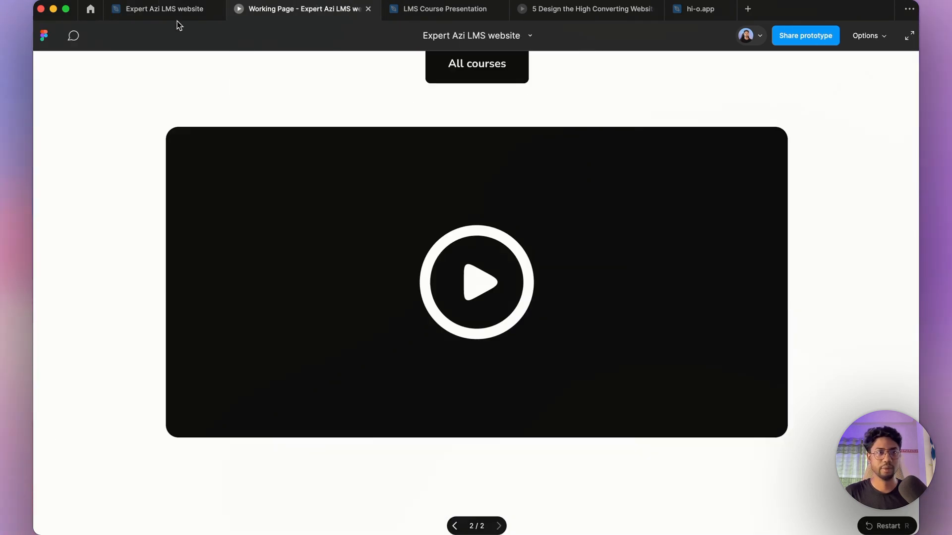
left_click(166, 9)
Step: Scale the play icon down to 120 × 120
left_click(876, 155)
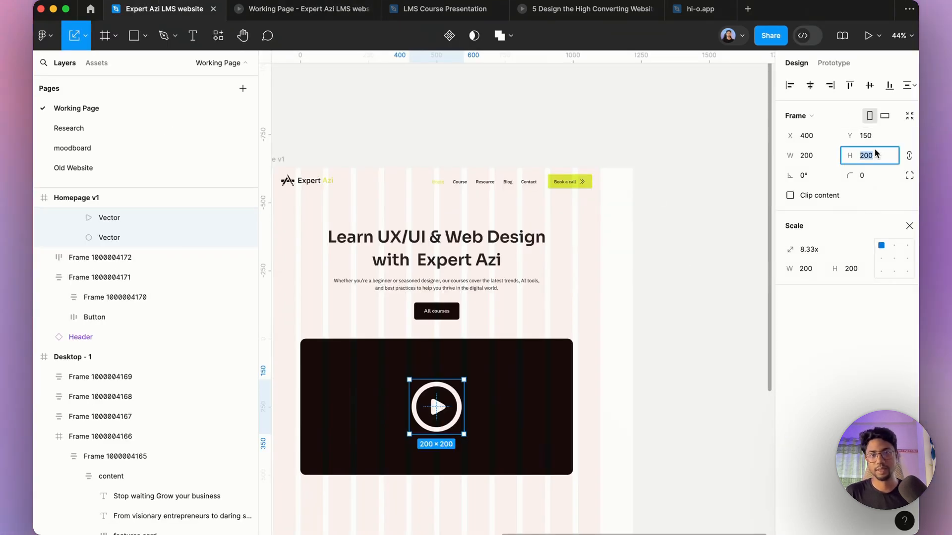
type("160")
key("Return")
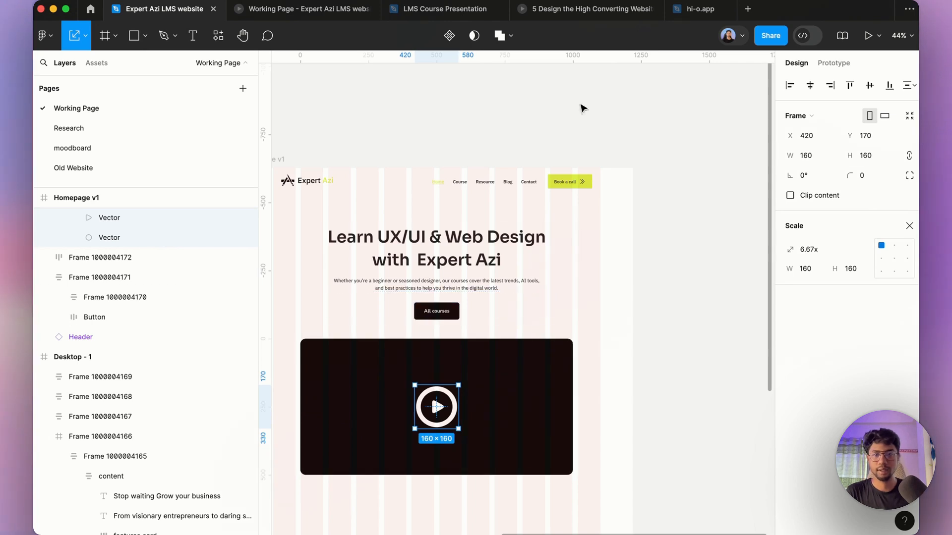
type("120")
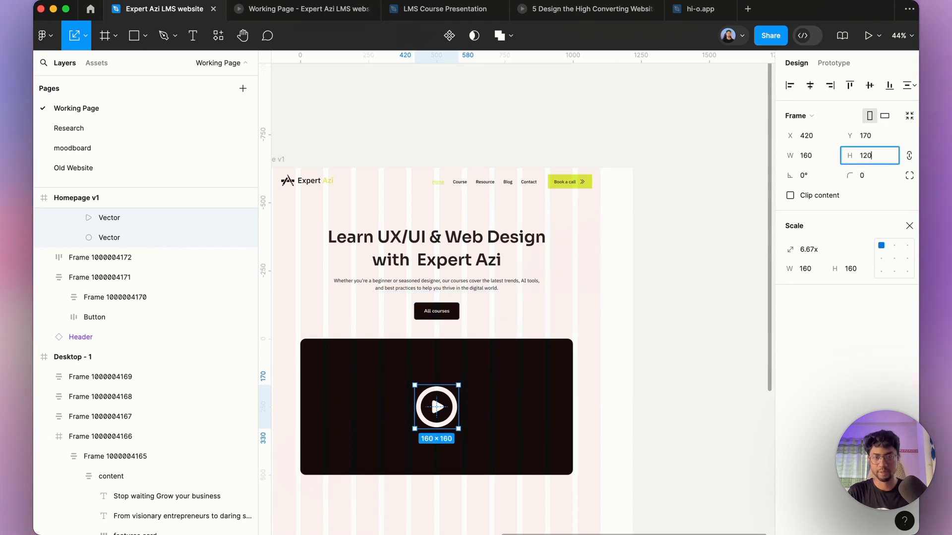
key("Return")
Step: Review the resized play icon in the prototype preview
left_click(307, 11)
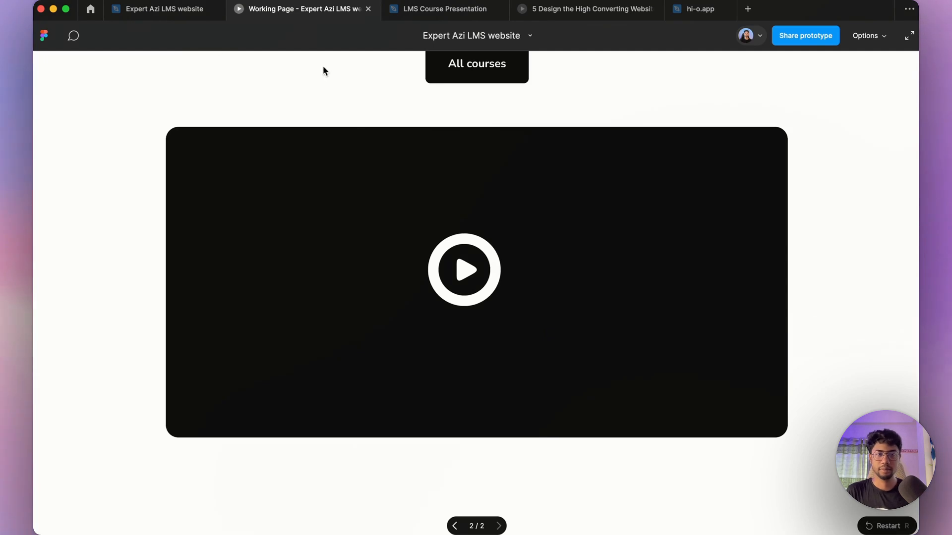
left_click(179, 7)
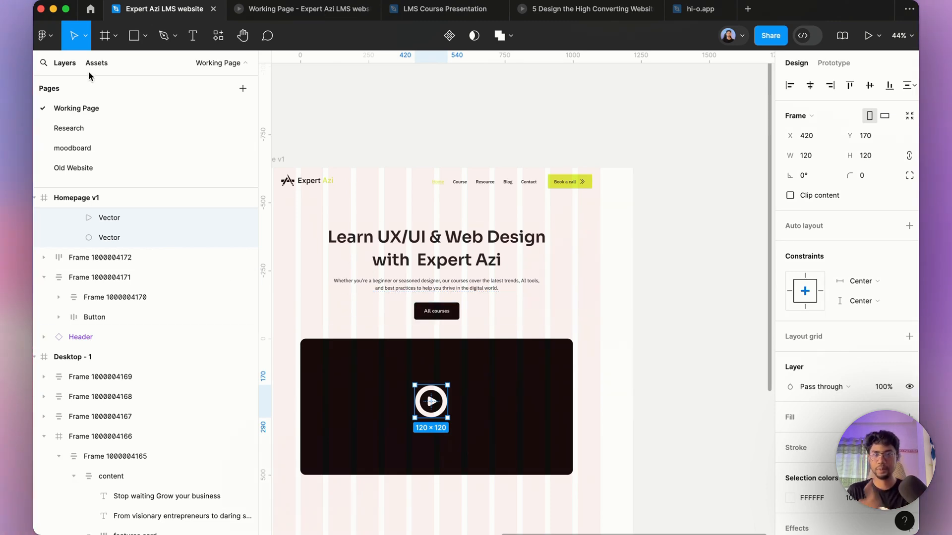
left_click(85, 43)
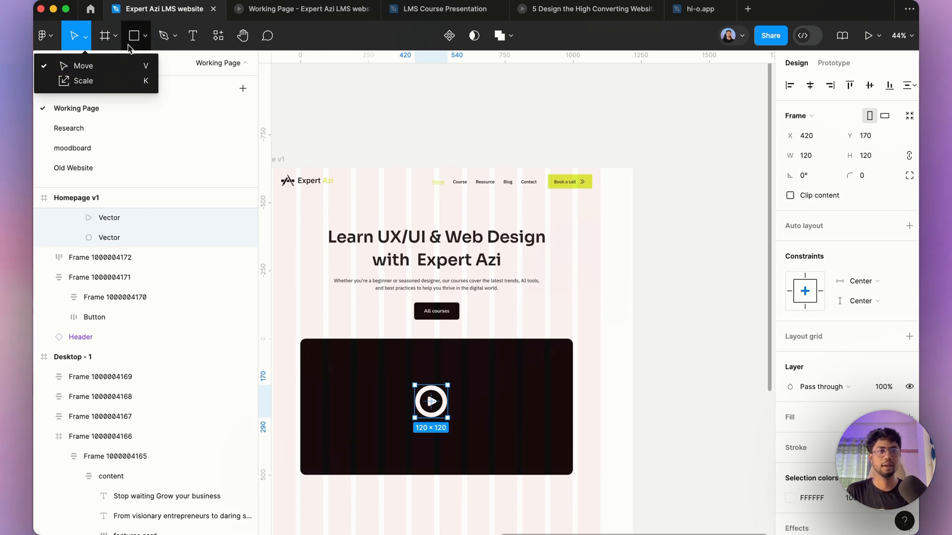
left_click(246, 40)
left_click(245, 42)
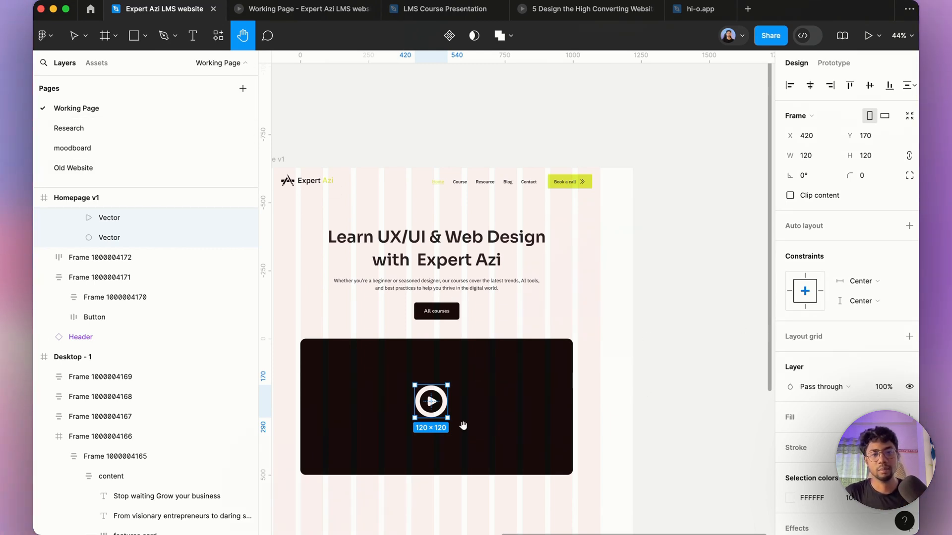
key("v")
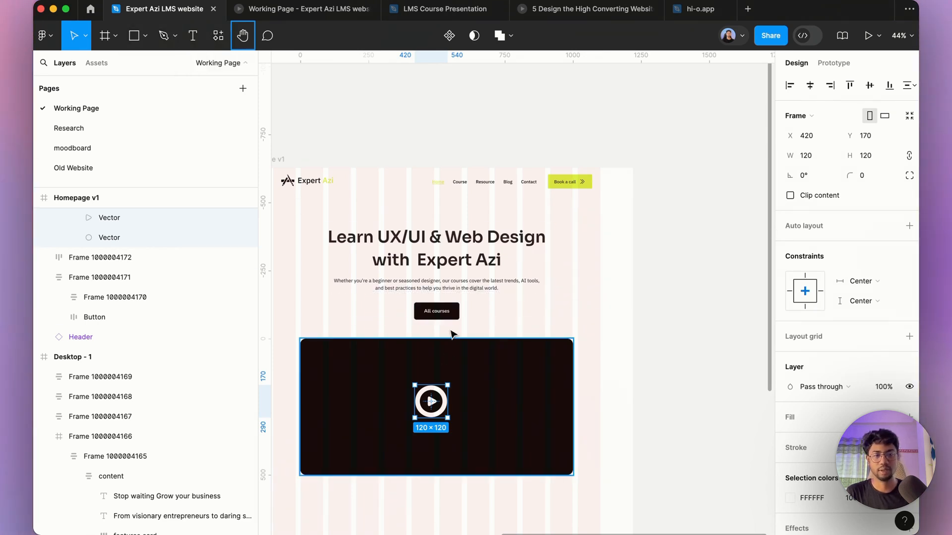
Step: Set the stroke weight of the play icon's circle to 8
scroll(424, 356, "down", 3)
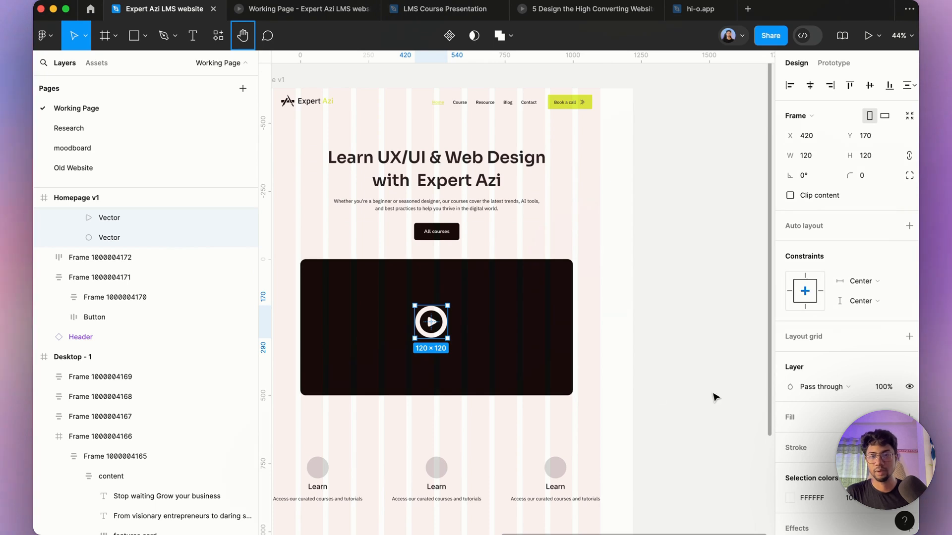
scroll(803, 415, "down", 3)
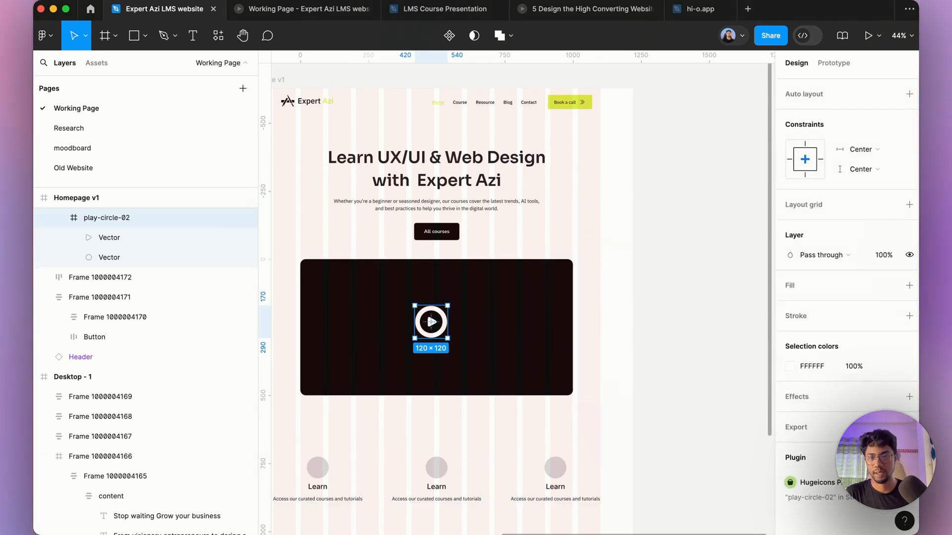
left_click(149, 236)
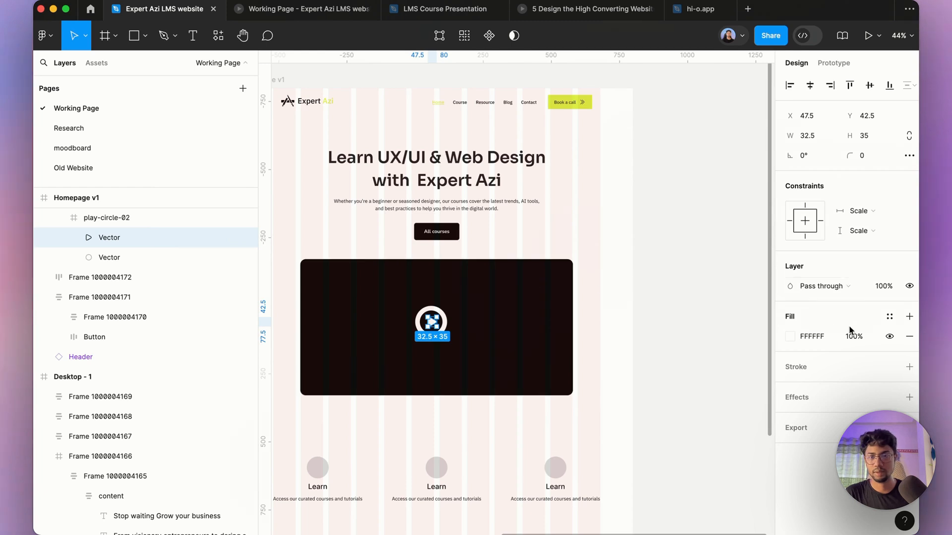
left_click(159, 257)
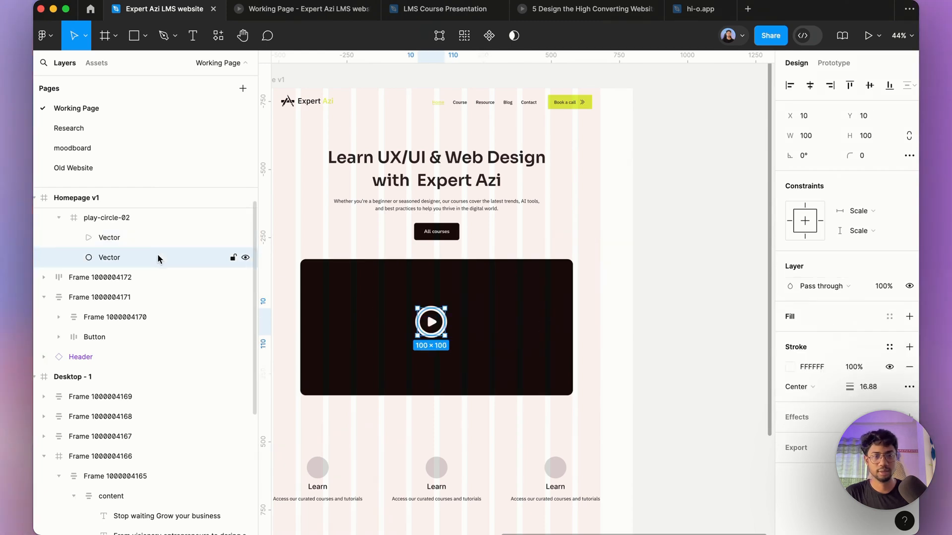
left_click(868, 392)
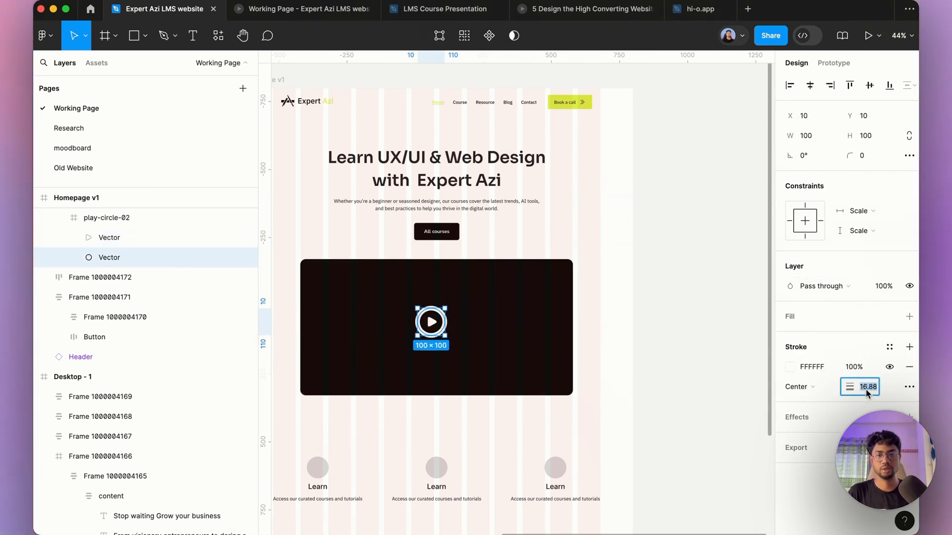
type("12")
key("Return")
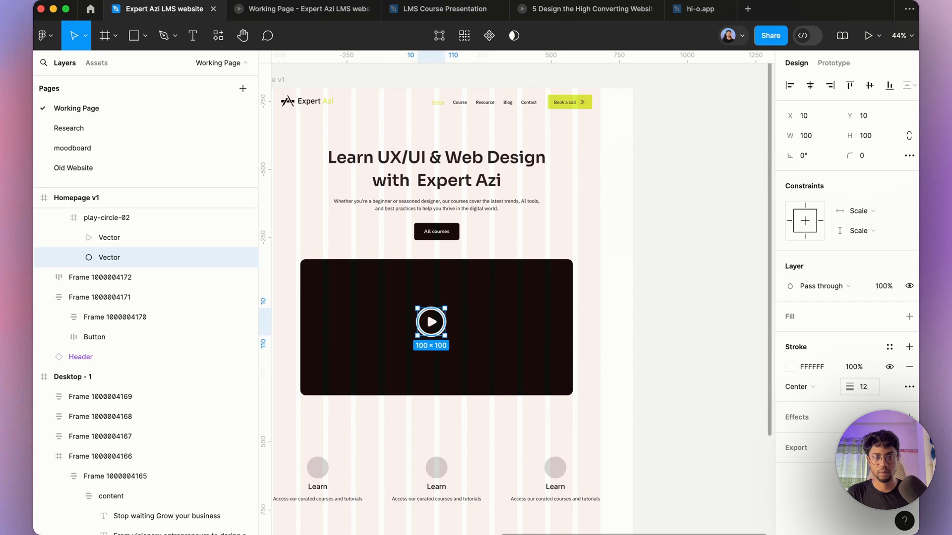
left_click(867, 391)
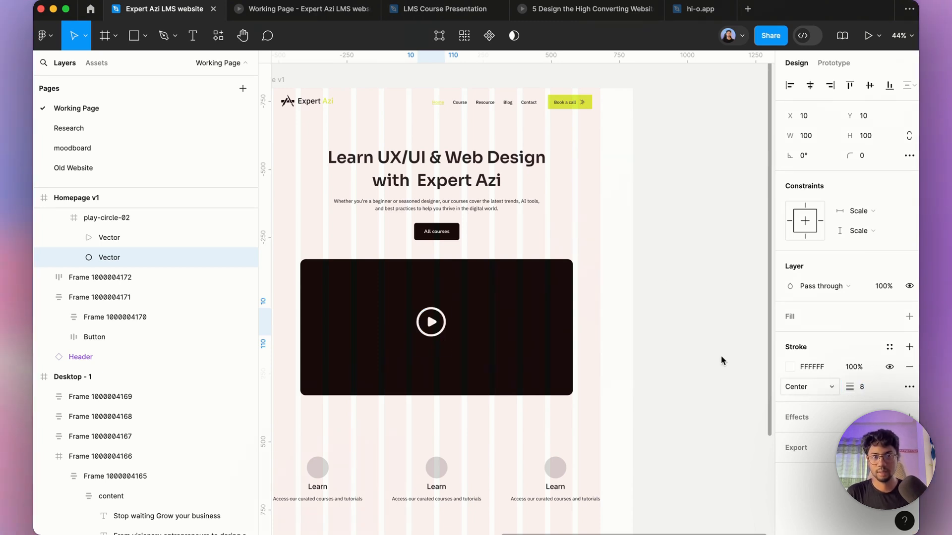
Step: Compare the thinner play icon ring in the prototype preview
left_click(293, 17)
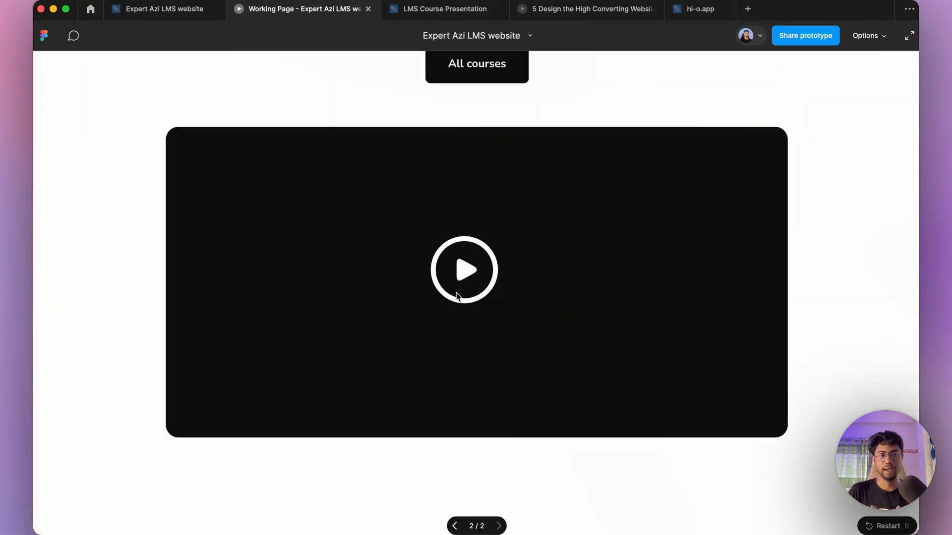
left_click(195, 16)
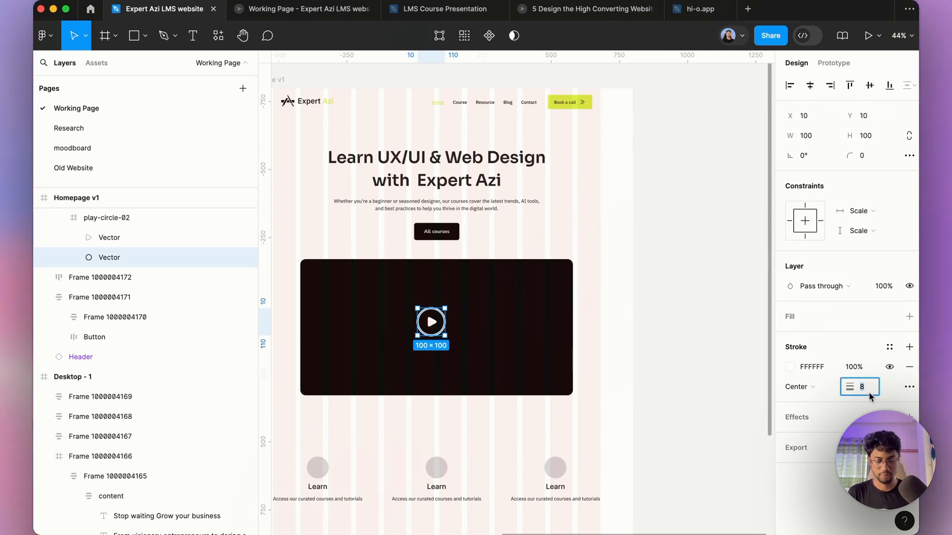
left_click(297, 9)
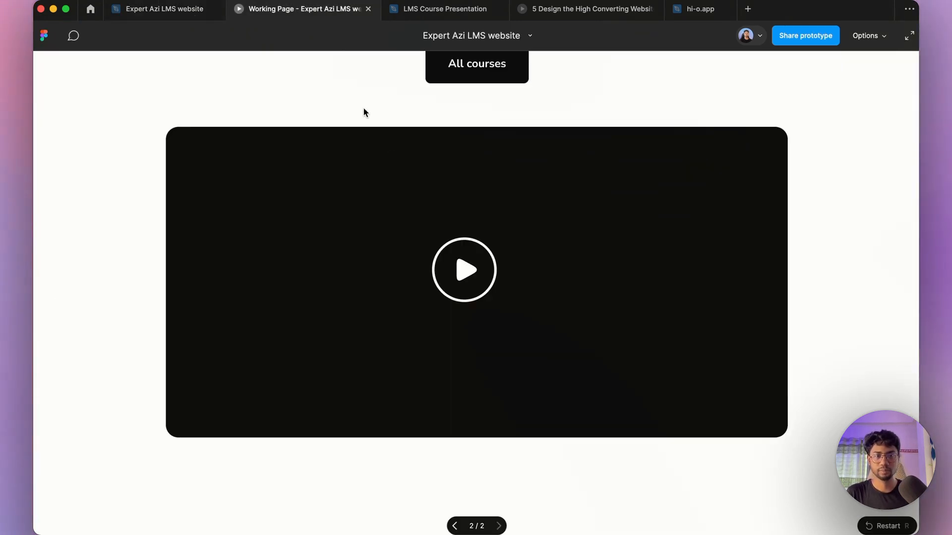
scroll(478, 231, "up", 4)
scroll(478, 231, "down", 4)
scroll(478, 231, "up", 6)
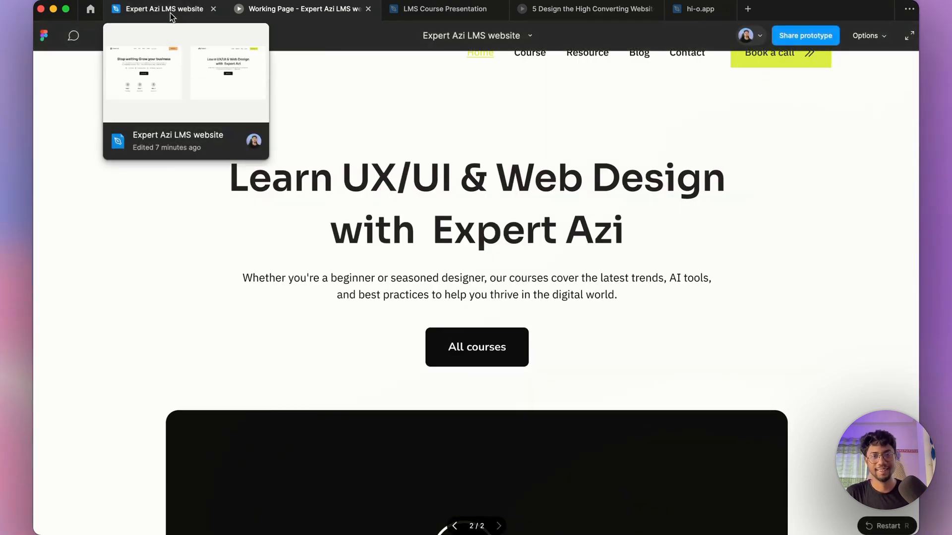
left_click(171, 15)
Step: Change the fill of the step circle in the step component to 111111
scroll(453, 184, "down", 5)
left_click(566, 218)
left_click(490, 238)
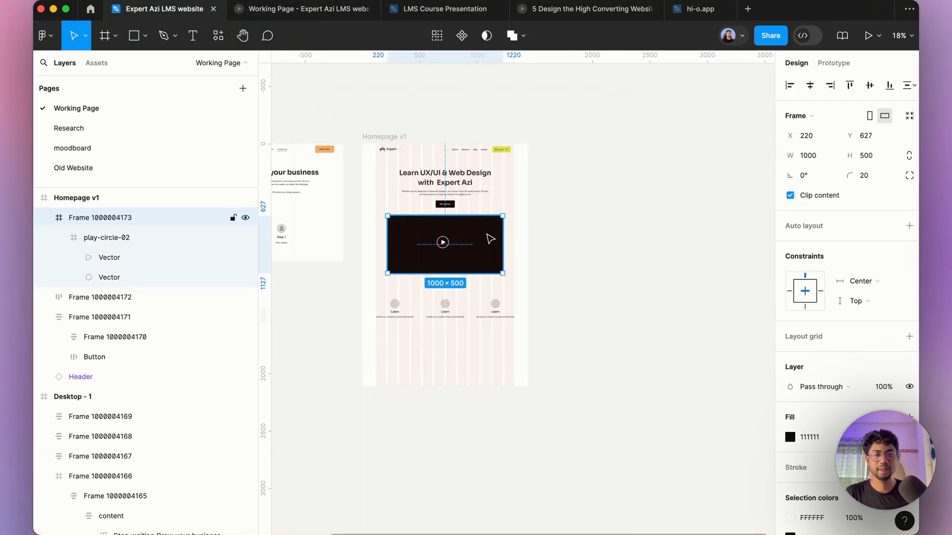
scroll(436, 315, "up", 6)
scroll(436, 317, "down", 3)
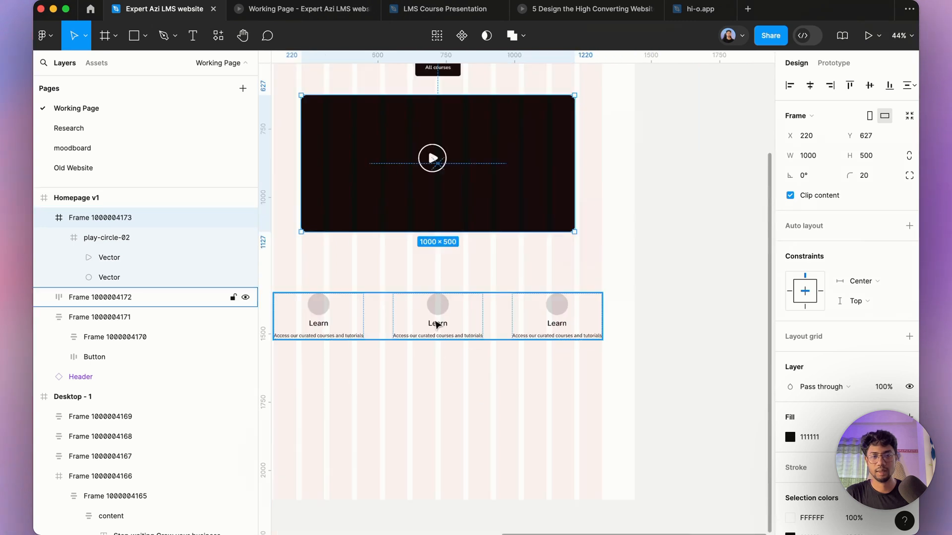
double_click(313, 310)
double_click(314, 310)
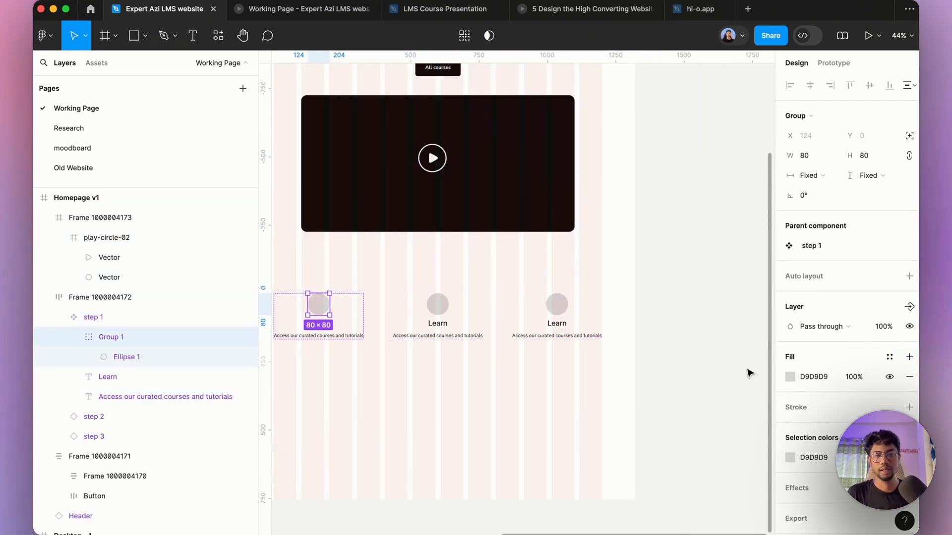
left_click(811, 377)
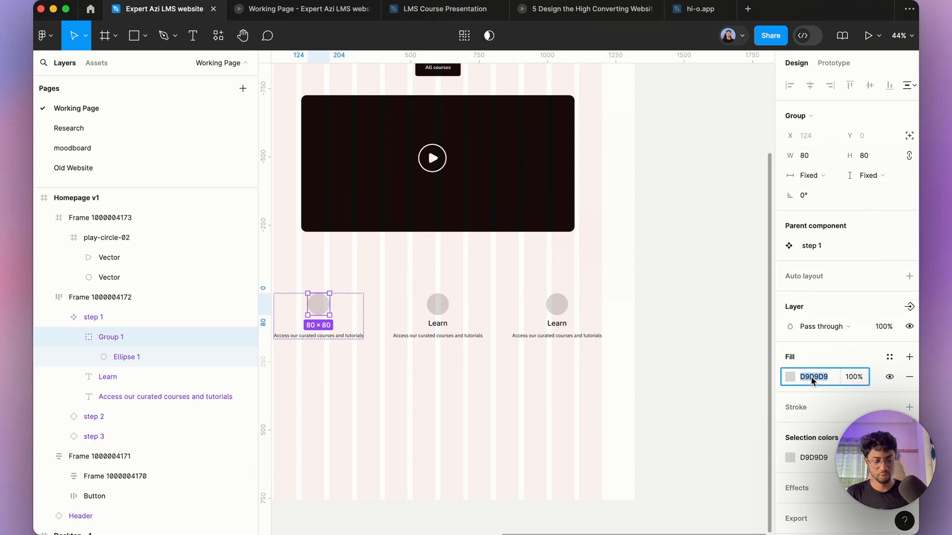
type("111111")
key("Return")
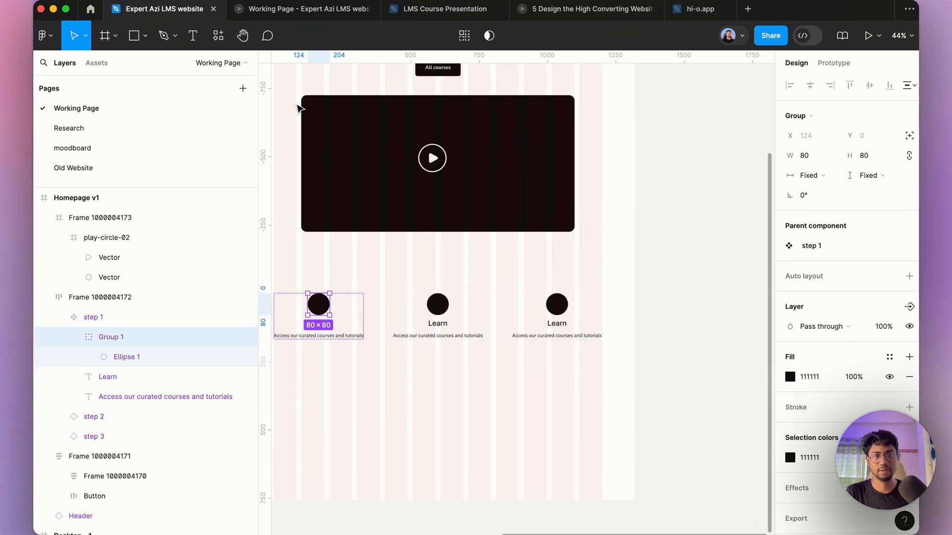
mouse_move(305, 516)
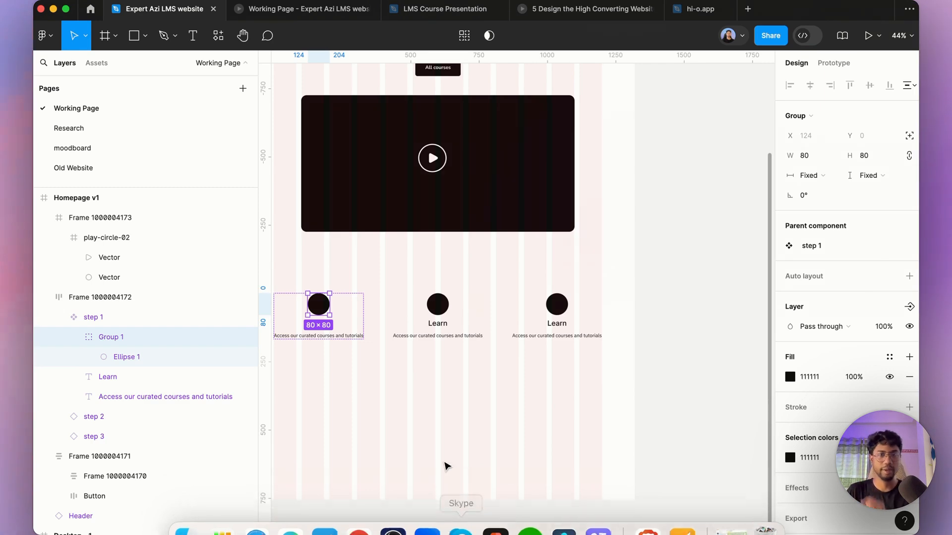
left_click(350, 390)
scroll(309, 331, "up", 3)
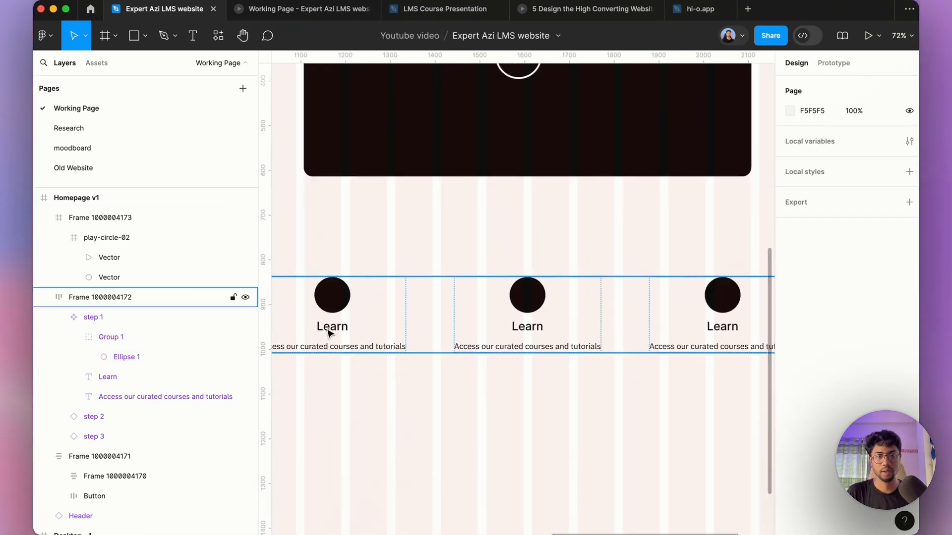
left_click(328, 327, "super")
key("Right")
type("1")
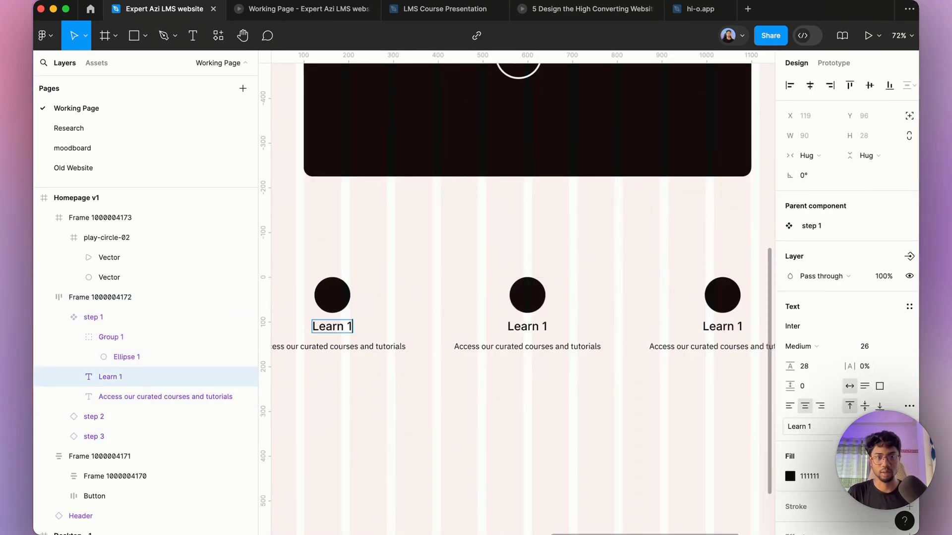
key("BackSpace")
key("BackSpace")
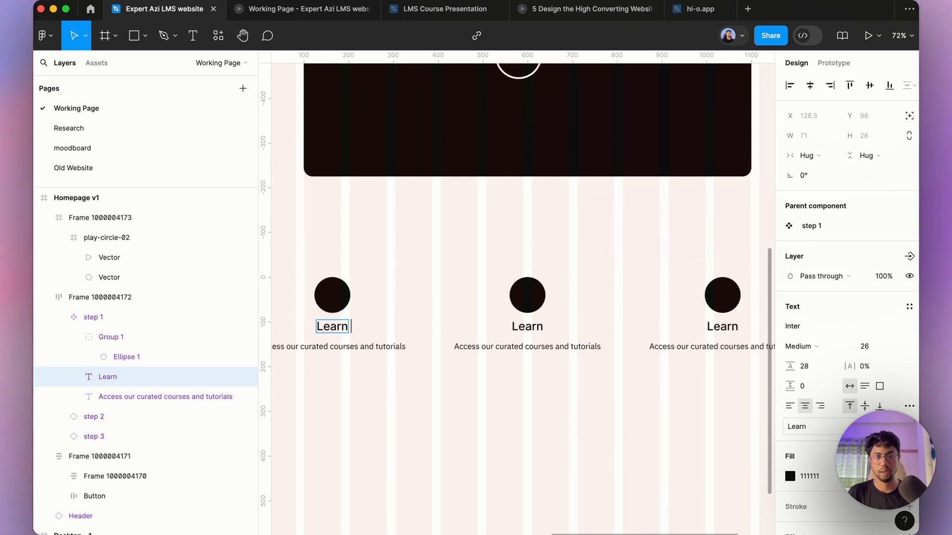
Step: Copy the word Practice from the Claude chat and use it as the second step's title
left_click(357, 518)
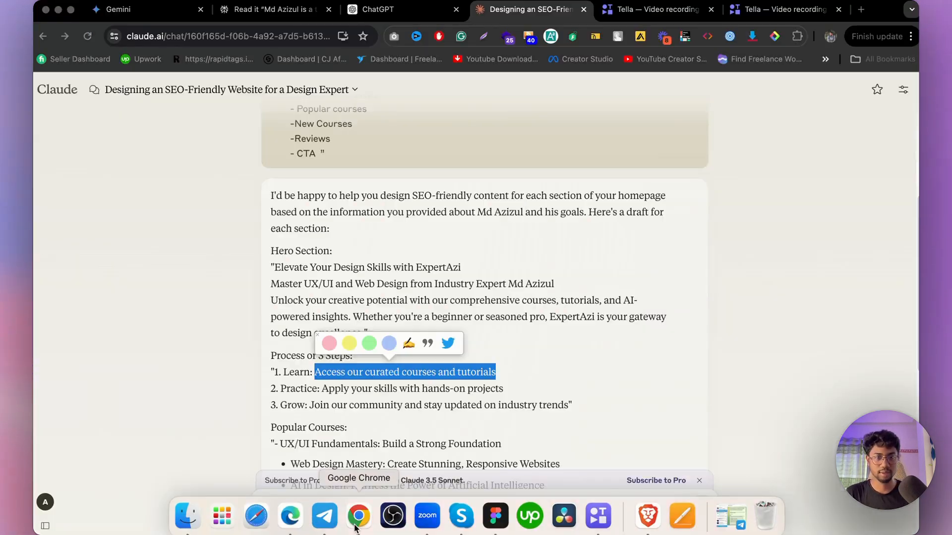
left_click(282, 251)
double_click(292, 389)
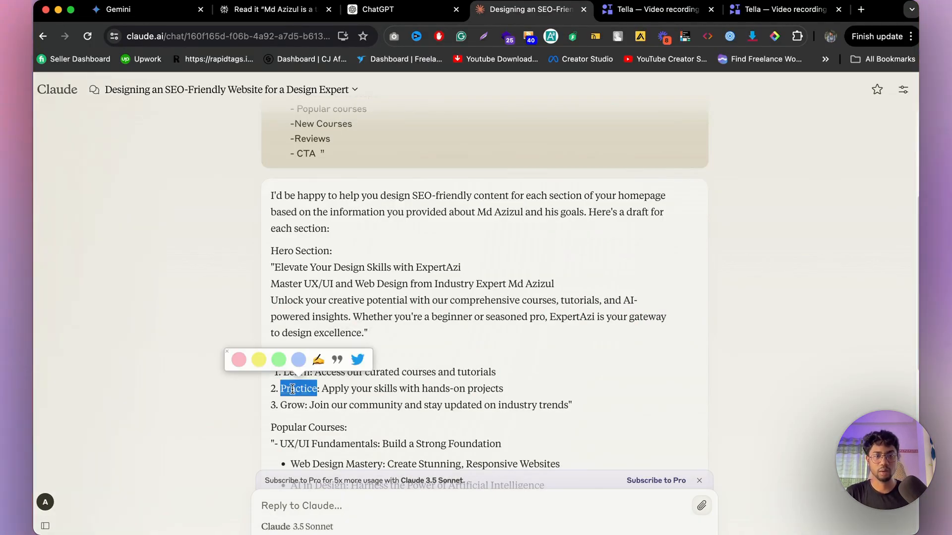
mouse_move(445, 509)
left_click(491, 517)
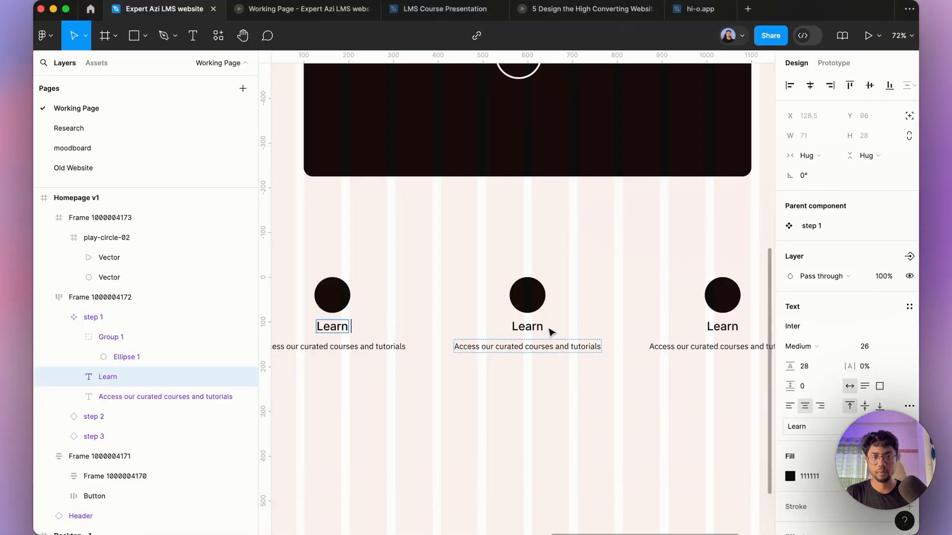
left_click(538, 321)
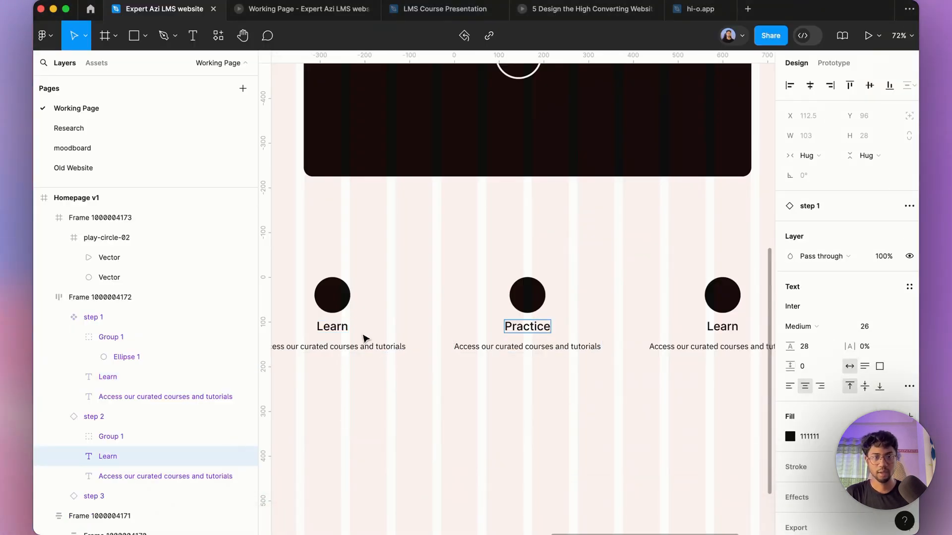
left_click(343, 327)
key("Right")
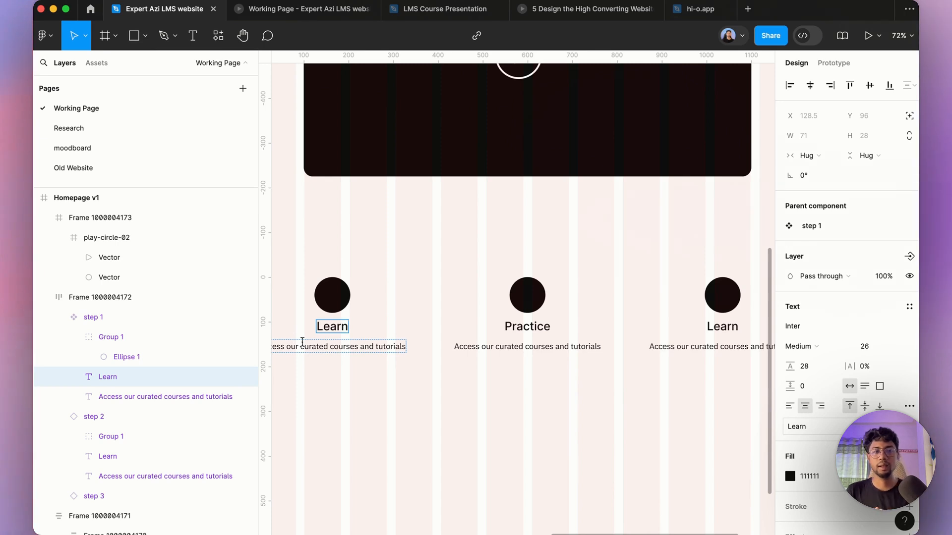
left_click(541, 325)
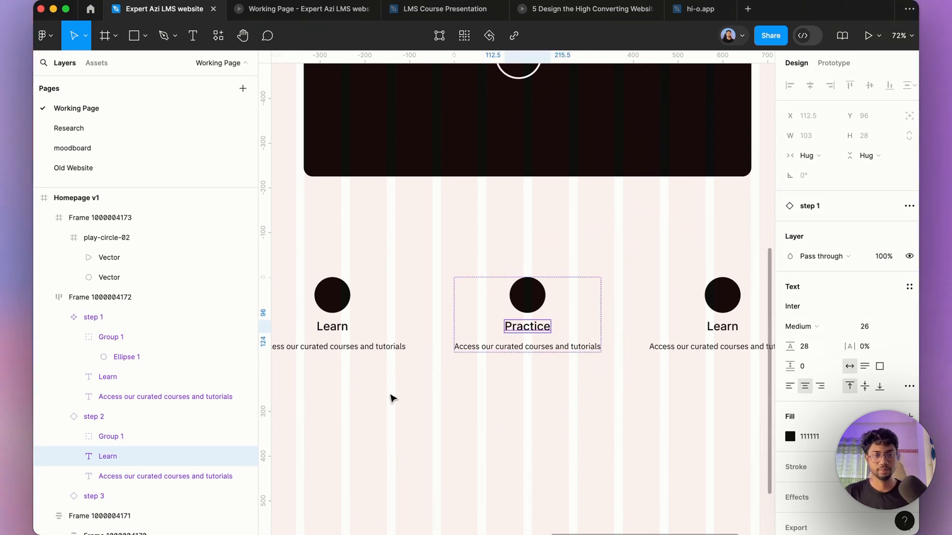
left_click(349, 335)
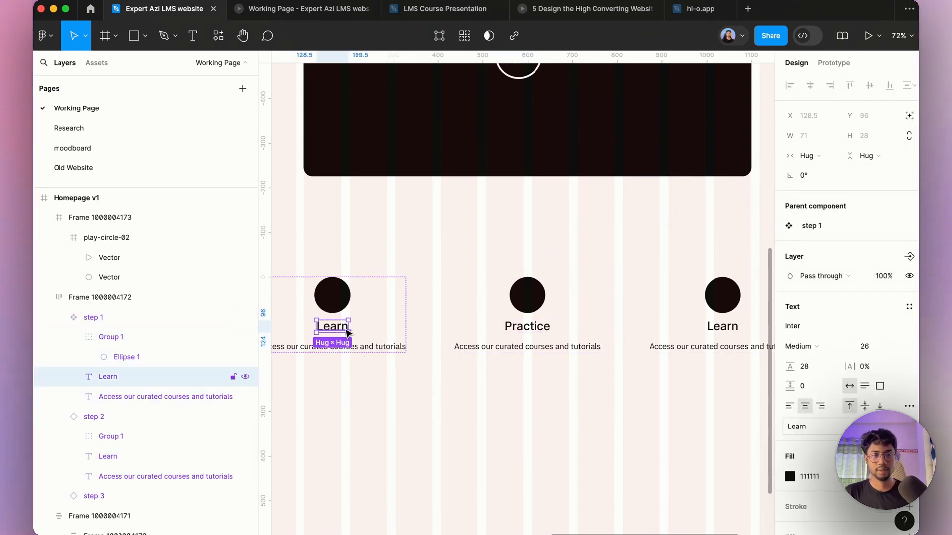
double_click(344, 328)
key("Right")
type("1")
key("Escape")
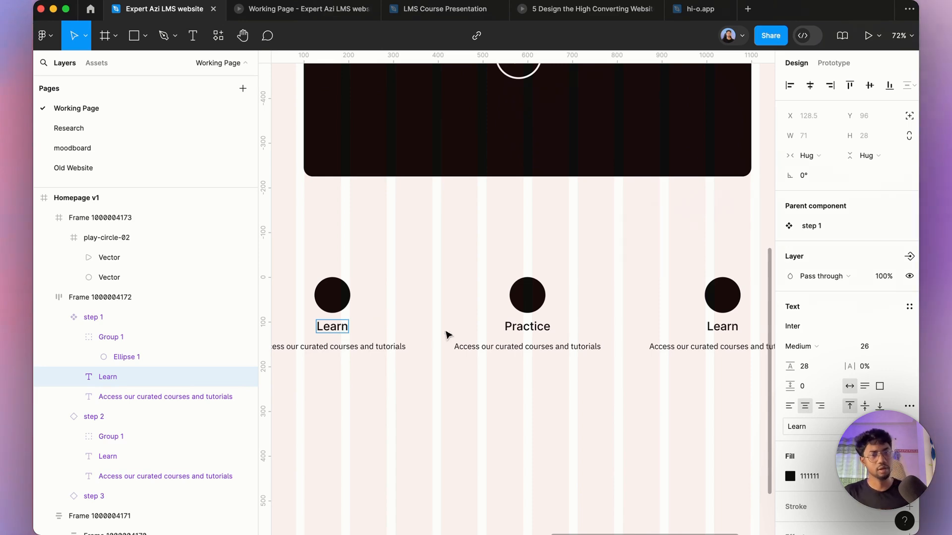
key("Escape")
Step: Copy the Practice line from the Claude chat and paste it as the second step's description: Apply your skills with hands-on projects
left_click(357, 516)
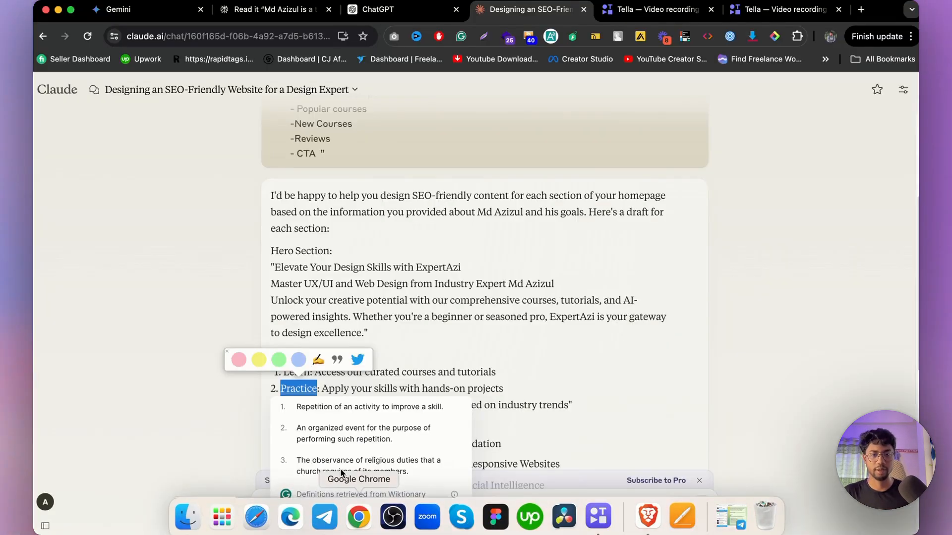
left_click_drag(491, 406, 516, 390)
key("super+c")
left_click(326, 384)
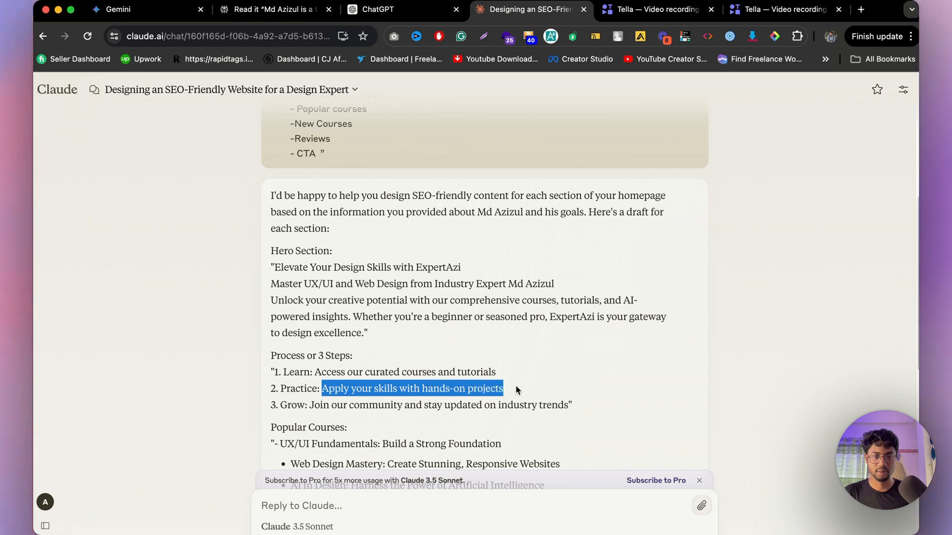
left_click(493, 516)
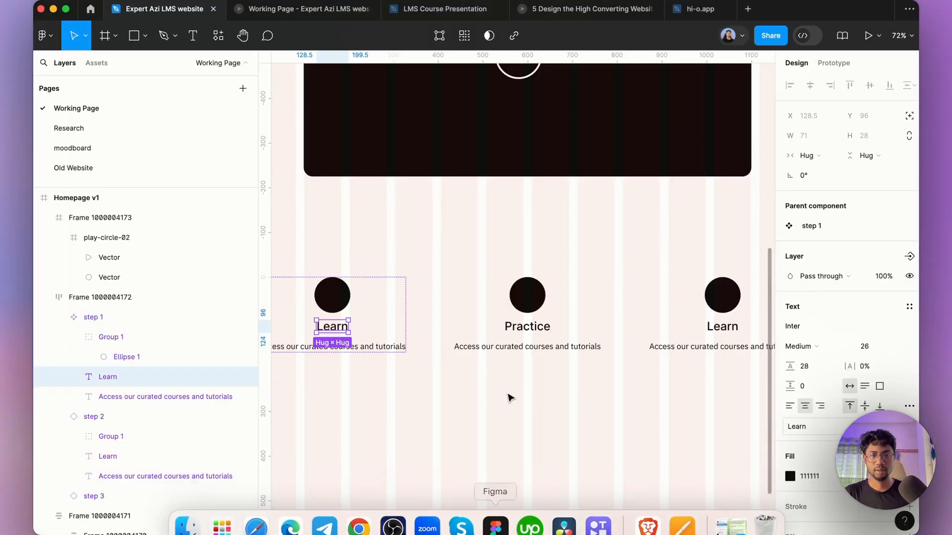
double_click(524, 347)
key("Return")
key("super+v")
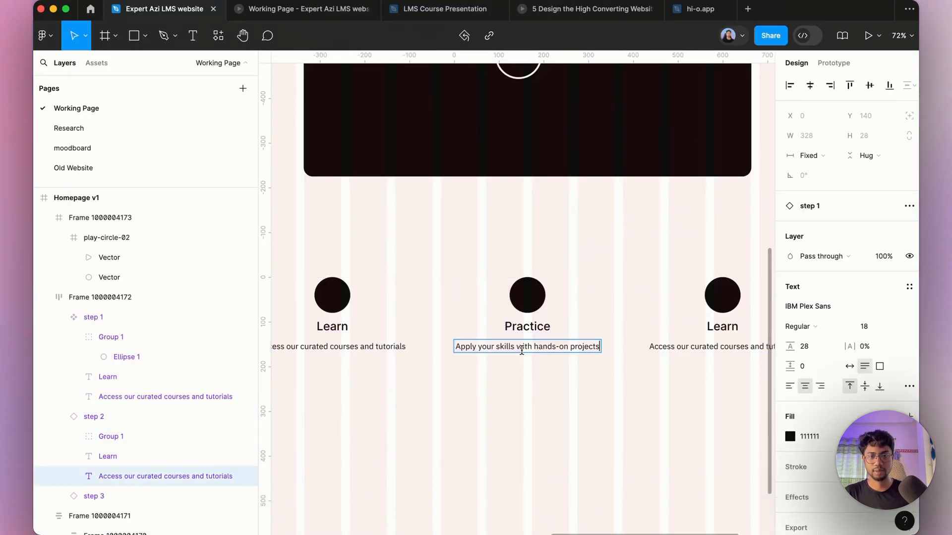
Step: Copy the Grow line from the Claude chat and paste it as the third step's description: Join our community and stay updated on industry trends
left_click(363, 514)
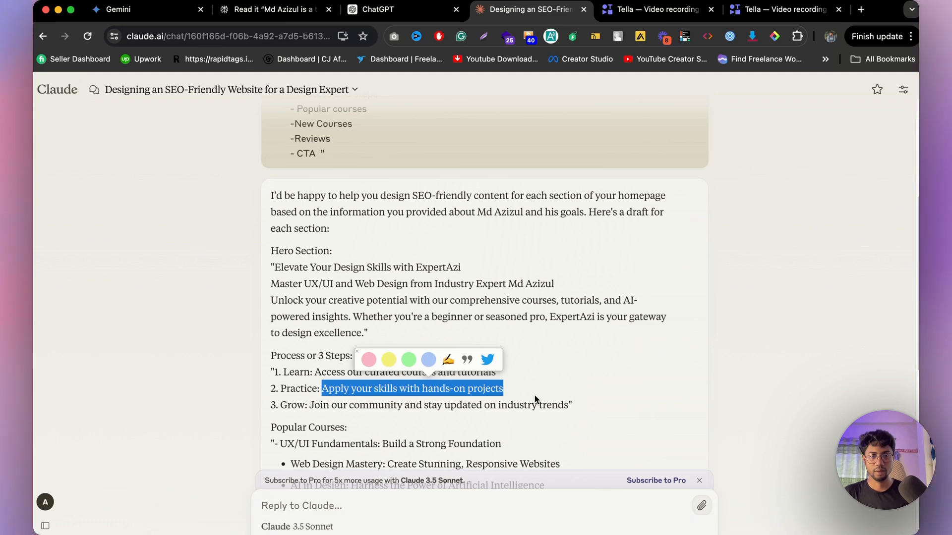
left_click_drag(569, 405, 356, 406)
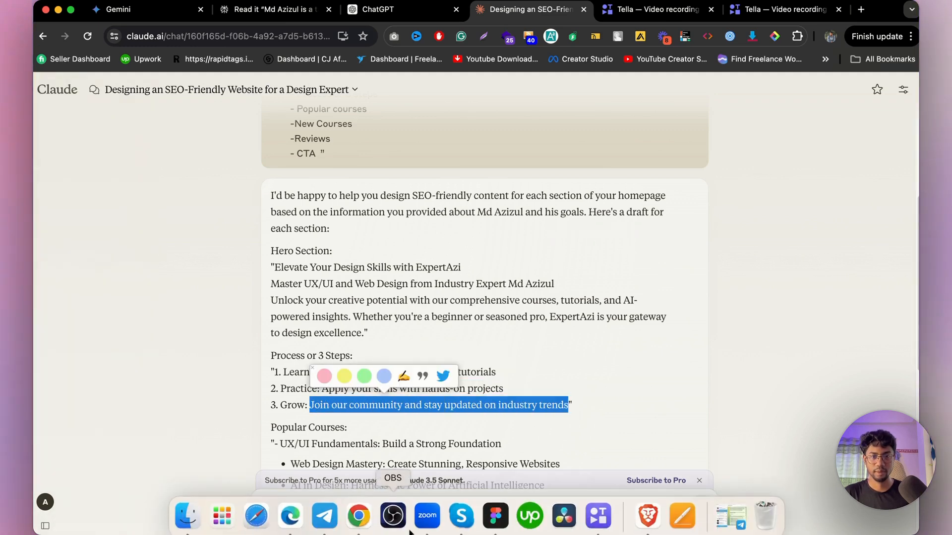
left_click(497, 510)
double_click(712, 346)
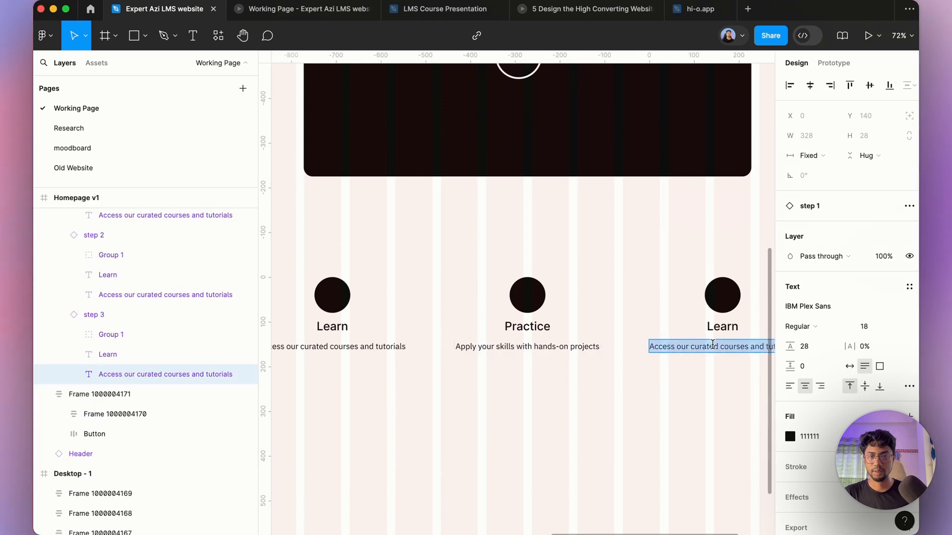
scroll(529, 299, "down", 5)
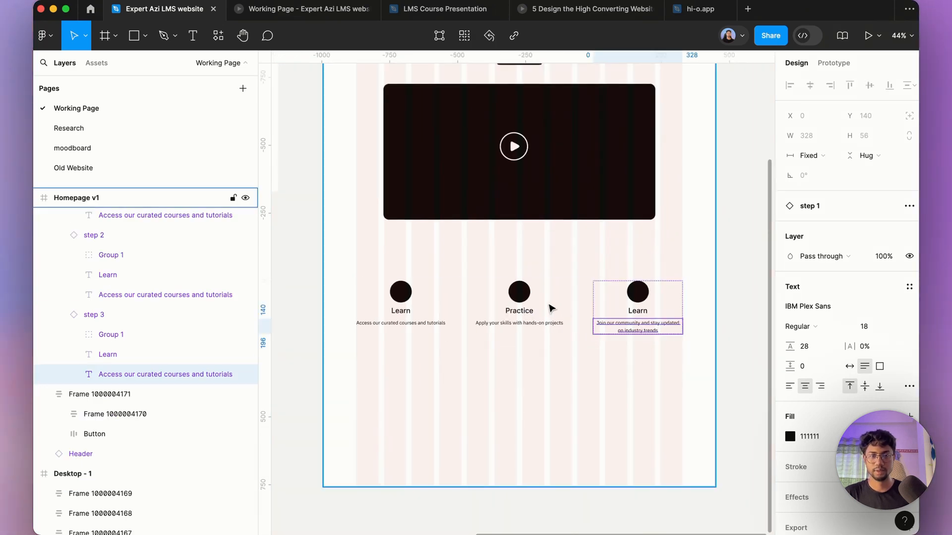
Step: Try narrowing the first step's description to about 231 wide, then undo the resize
scroll(548, 307, "up", 8)
scroll(527, 352, "down", 5)
scroll(535, 366, "up", 4)
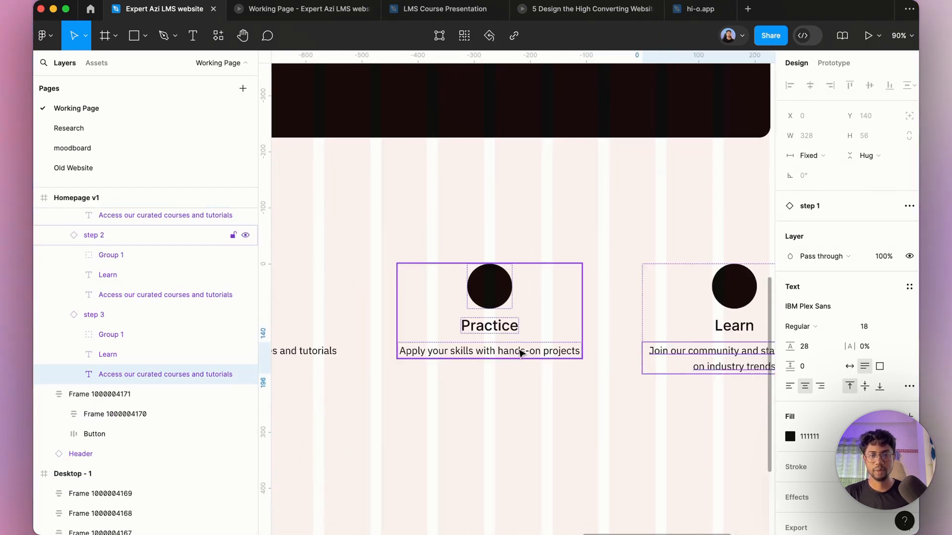
left_click(521, 352)
scroll(505, 355, "down", 5)
scroll(440, 340, "up", 4)
left_click(441, 343)
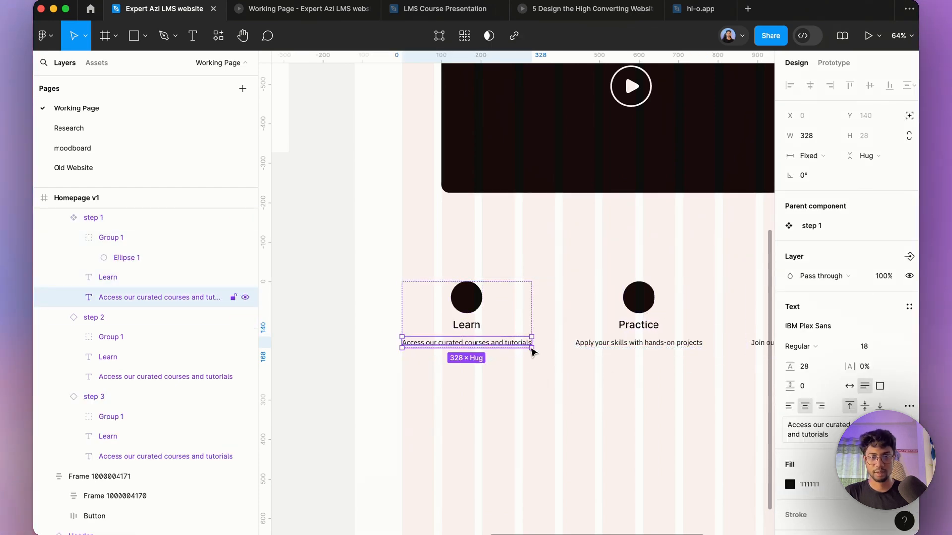
left_click_drag(530, 342, 492, 341)
scroll(493, 341, "down", 5)
scroll(529, 344, "up", 3)
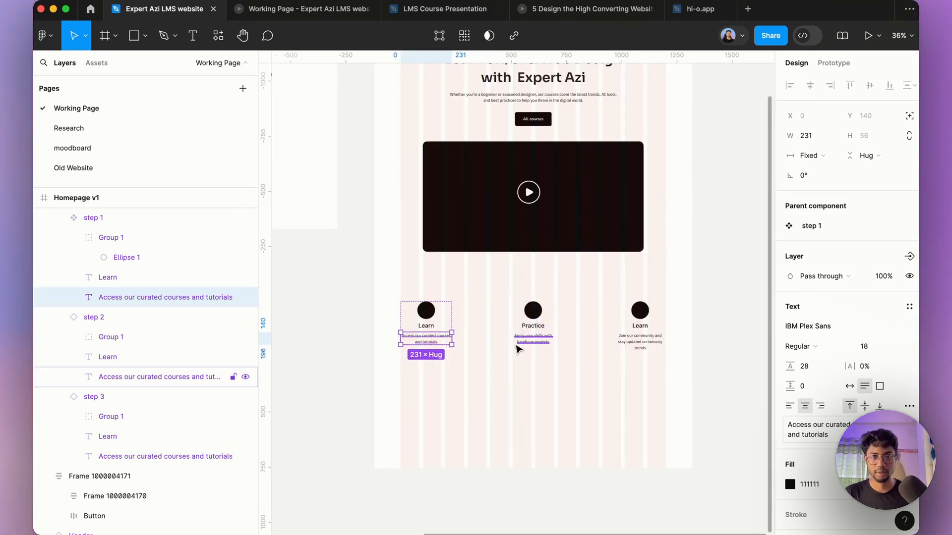
key("super+z")
key("super+z")
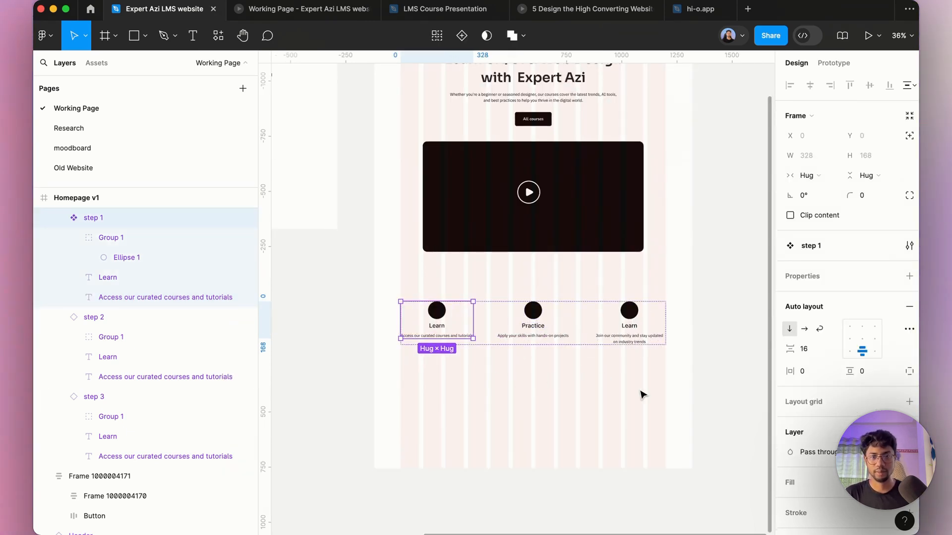
left_click(639, 391)
scroll(652, 355, "up", 5)
scroll(605, 350, "down", 5)
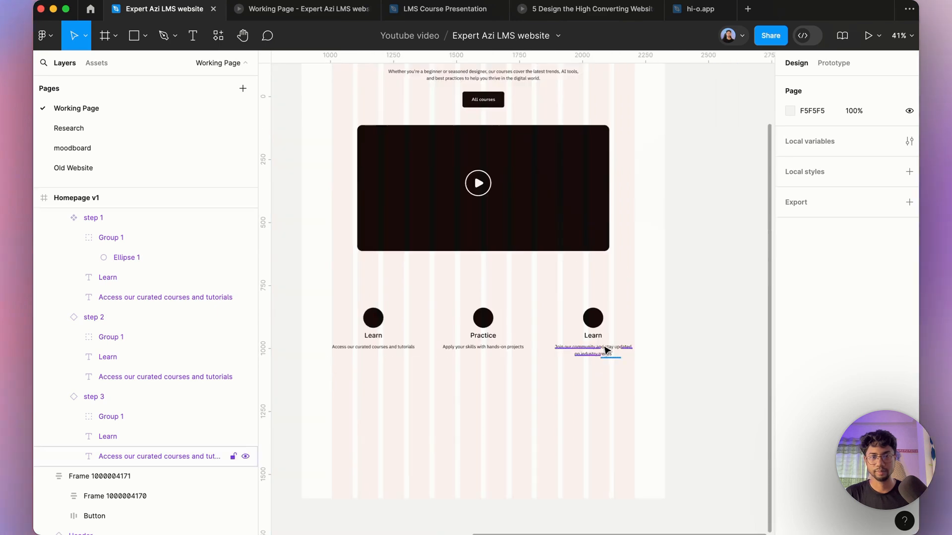
scroll(606, 354, "up", 4)
left_click(605, 354)
left_click(605, 354)
scroll(605, 354, "down", 4)
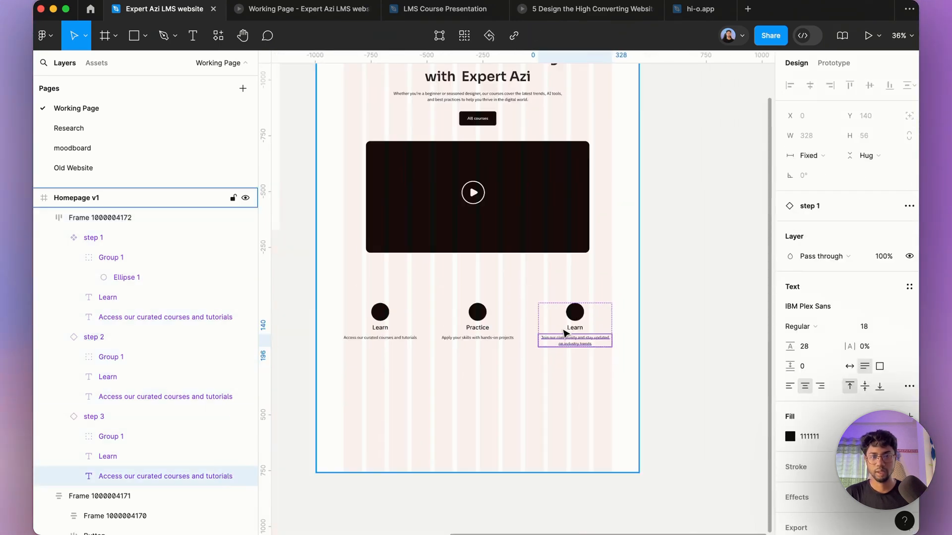
Step: Move the three-step row slightly lower and center it horizontally in the page frame
left_click(692, 317)
mouse_move(514, 337)
left_mouse_down()
mouse_move(512, 308)
mouse_move(508, 357)
mouse_move(513, 349)
left_mouse_up()
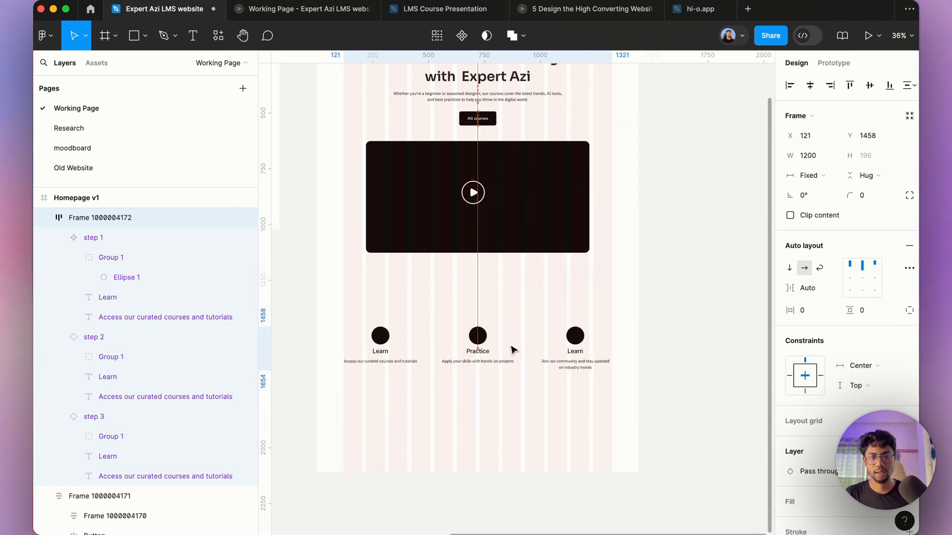
left_click(810, 85)
Step: Switch to the Claude chat and copy the heading text 3 Steps
left_click(358, 515)
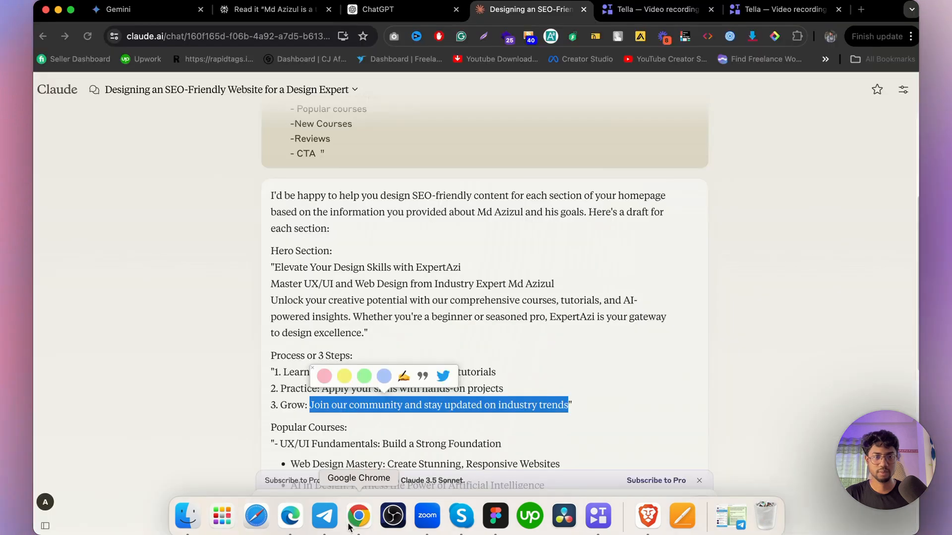
left_click(321, 387)
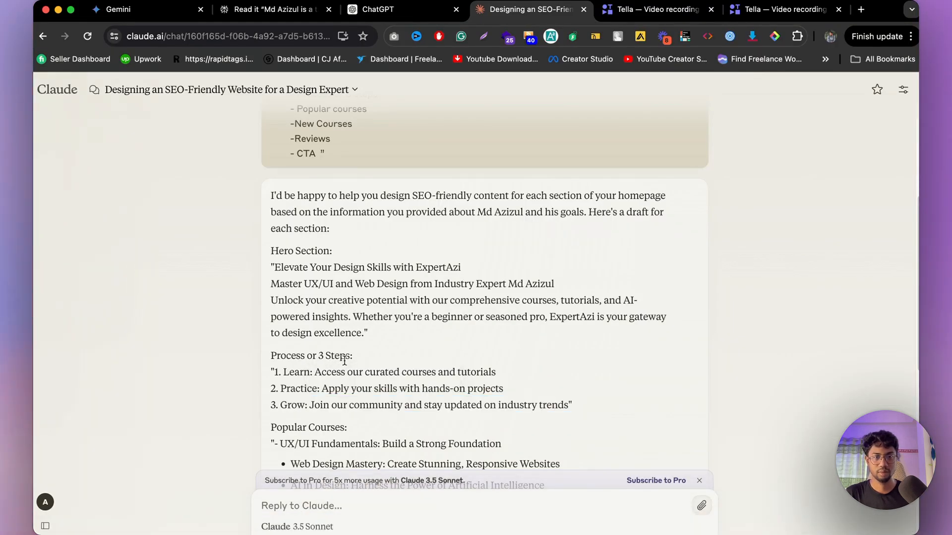
left_click_drag(322, 356, 318, 356)
key("super+c")
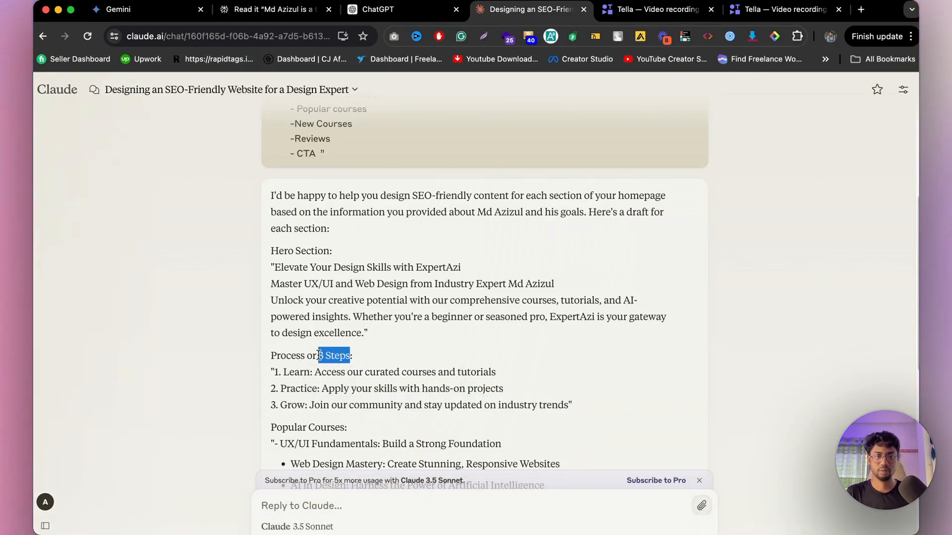
mouse_move(440, 525)
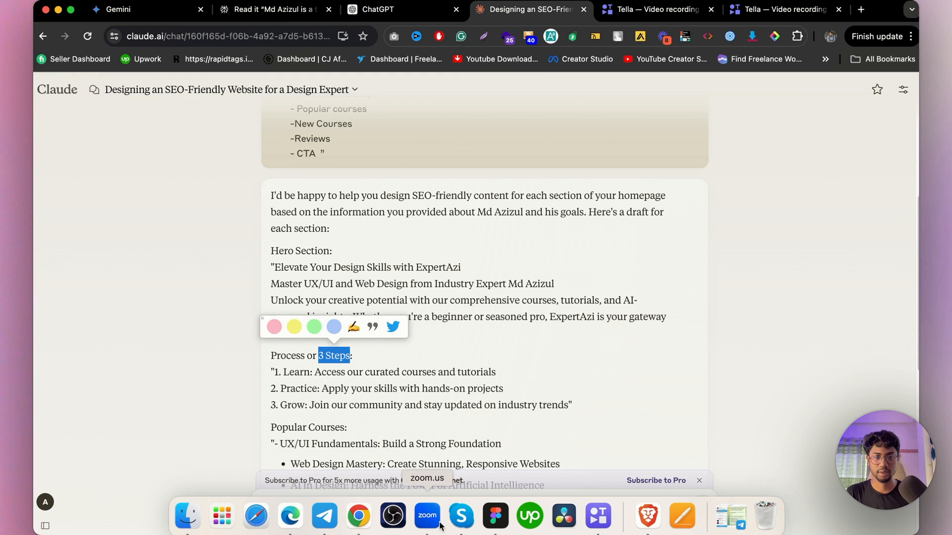
left_click(495, 515)
Step: Duplicate the hero heading above the step row and replace its text with 3 Steps
left_click(463, 85)
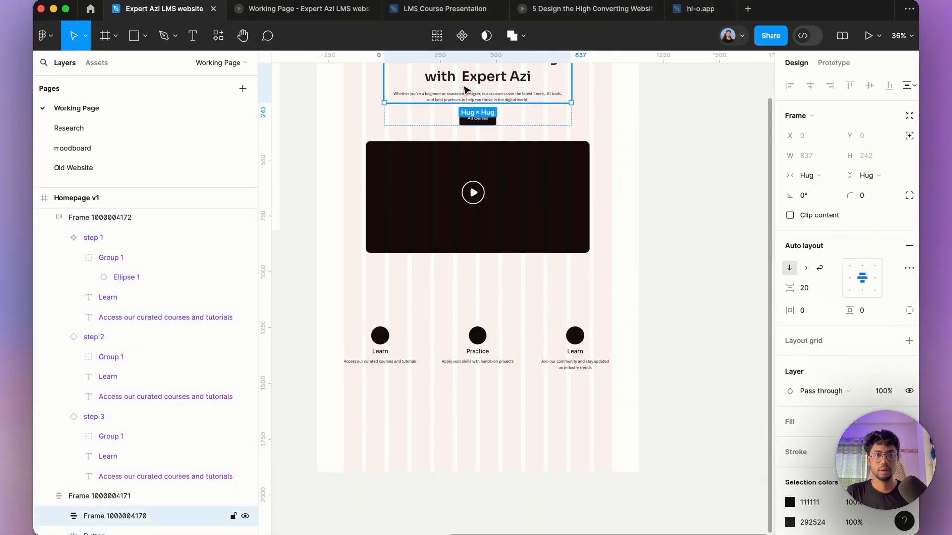
left_click_drag(488, 142, 502, 313, "alt")
double_click(502, 312)
key("super+v")
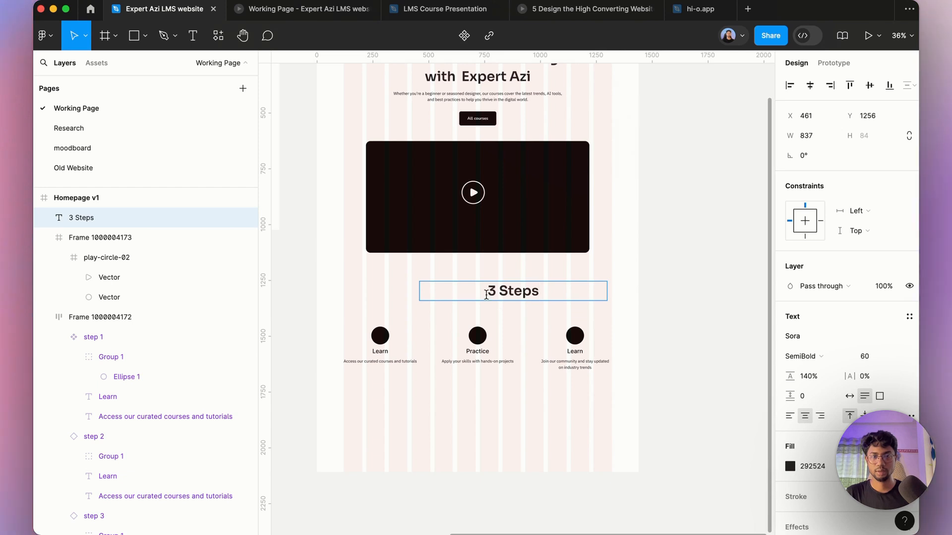
Step: Edit the section heading to read Only 3 Steps to grow
left_click(484, 291)
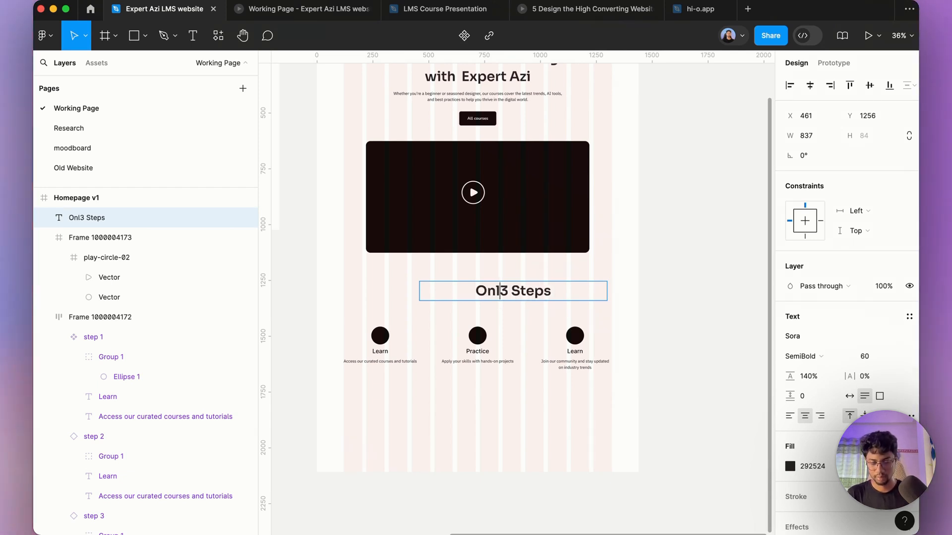
type("Only")
left_click(577, 286)
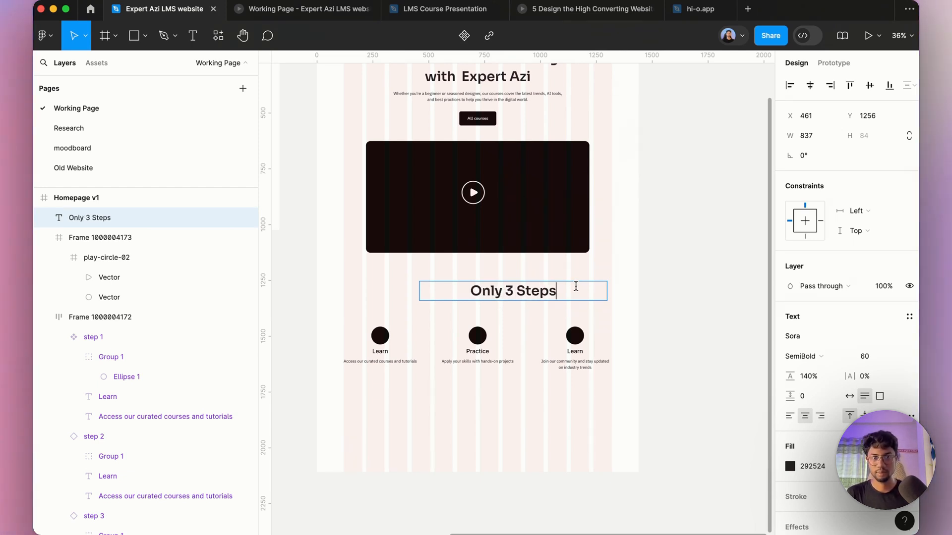
type("to grow")
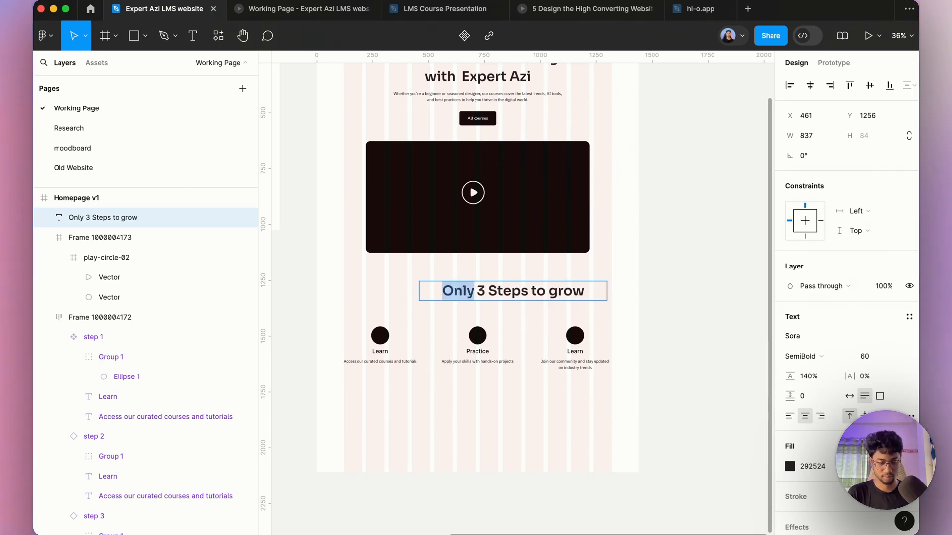
type("Easy and simple")
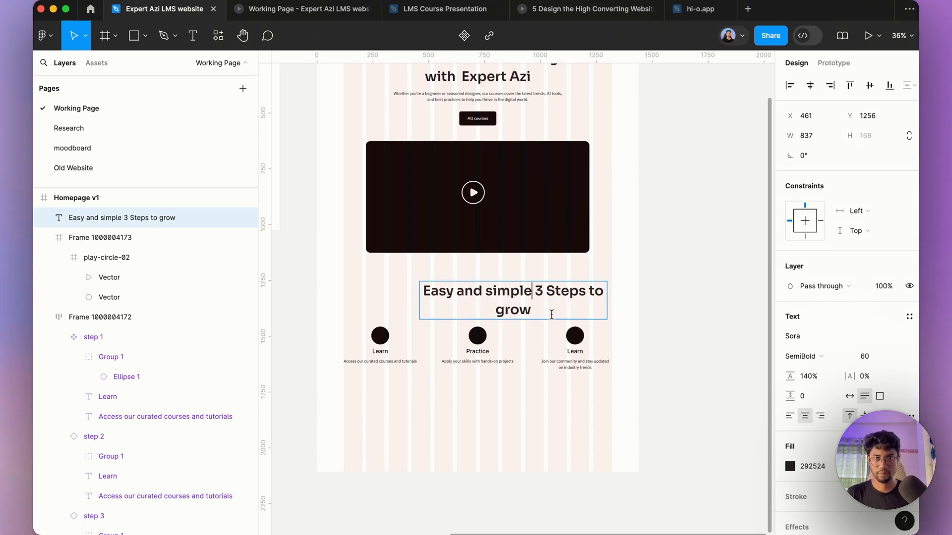
Step: Edit the section heading to read Easy and simple 3 Steps to grow
key("Escape")
Step: Set the heading's font size to 48 and shift it slightly left and down
left_click(867, 356)
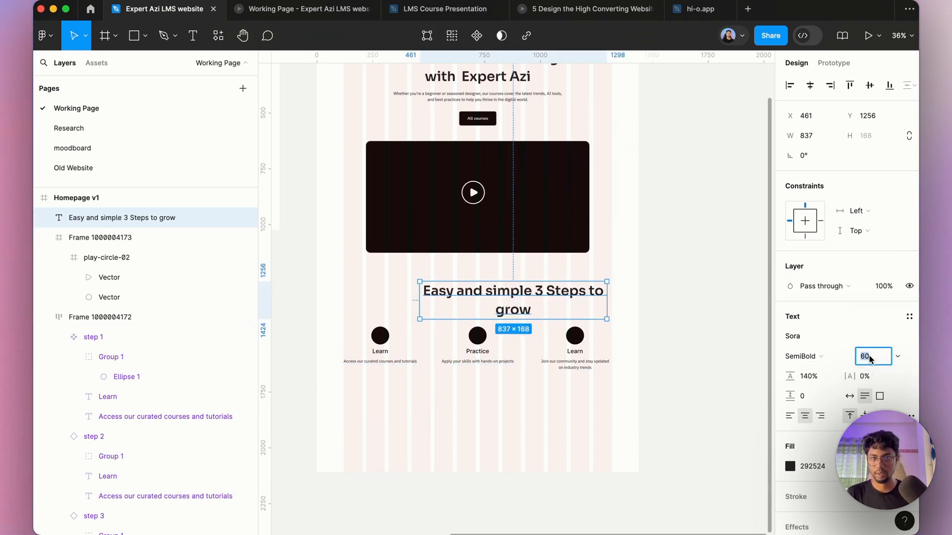
type("48")
key("Return")
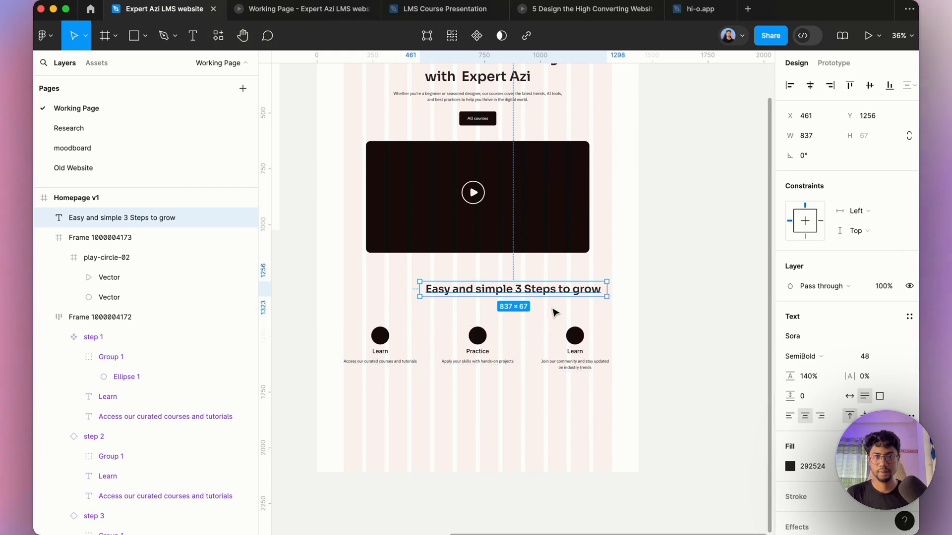
left_click_drag(549, 290, 519, 298)
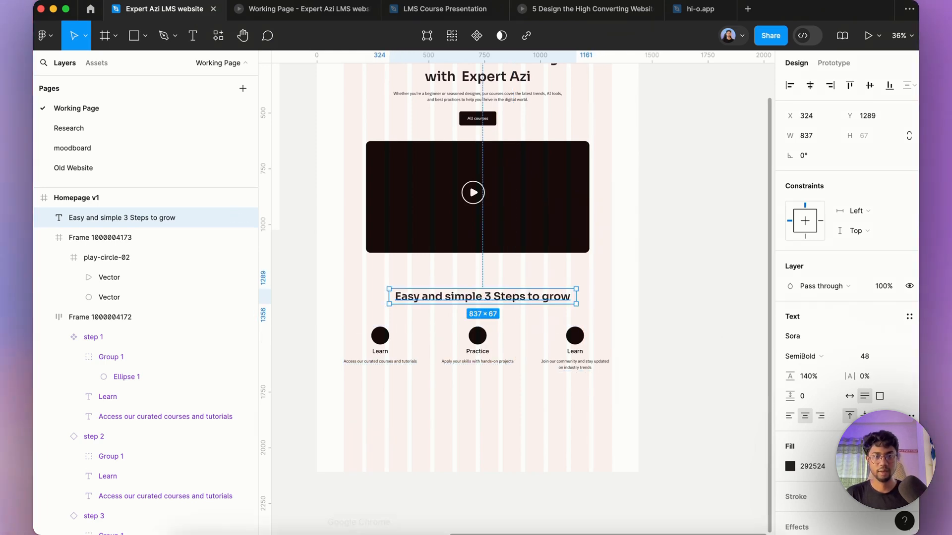
Step: Switch to the Claude chat and copy the third step word Grow, then return to the design
left_click(358, 528)
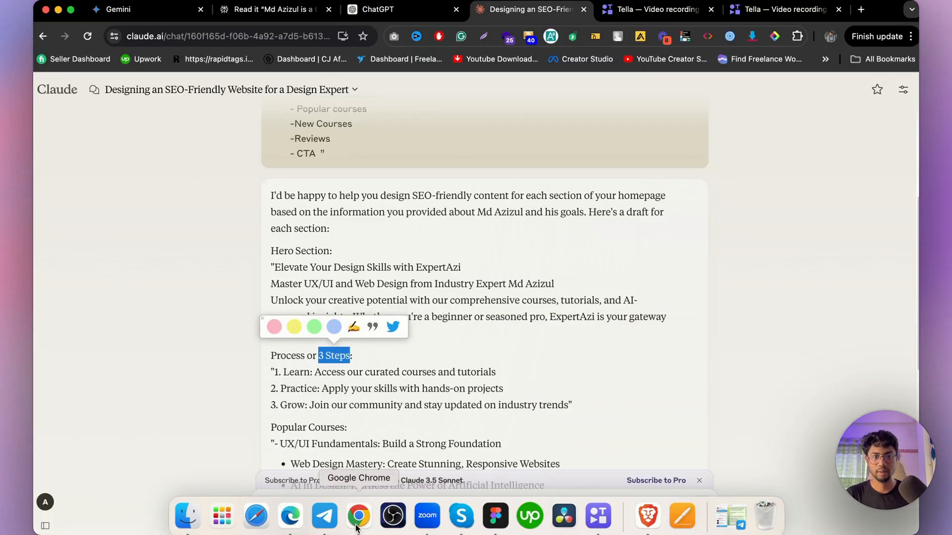
left_click(352, 390)
double_click(292, 405)
key("super+c")
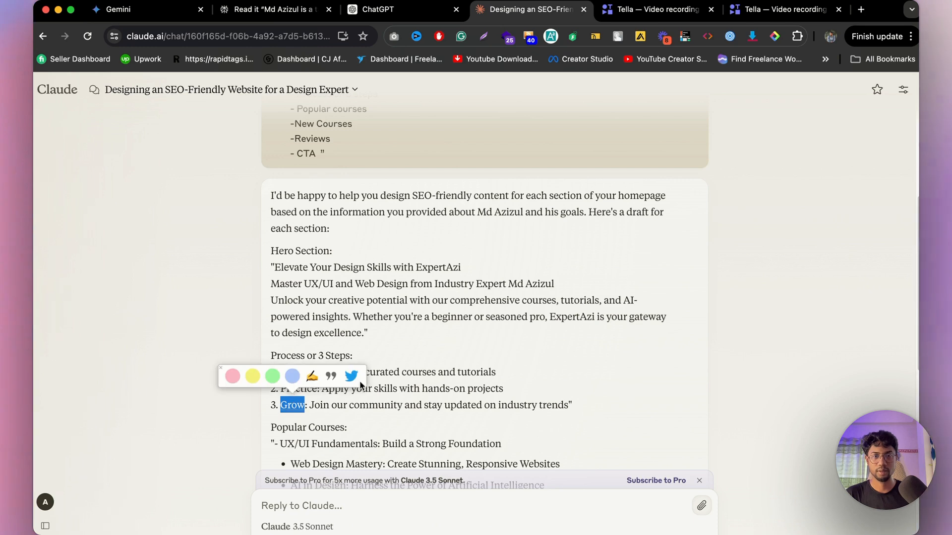
mouse_move(529, 519)
left_click(495, 515)
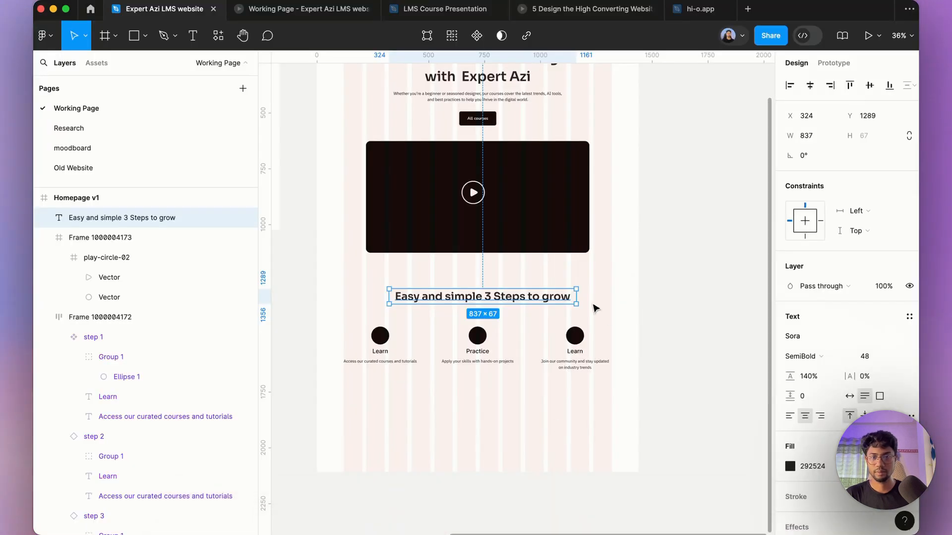
Step: Replace the third step's title with Grow
scroll(575, 403, "up", 5)
double_click(573, 400)
double_click(570, 394)
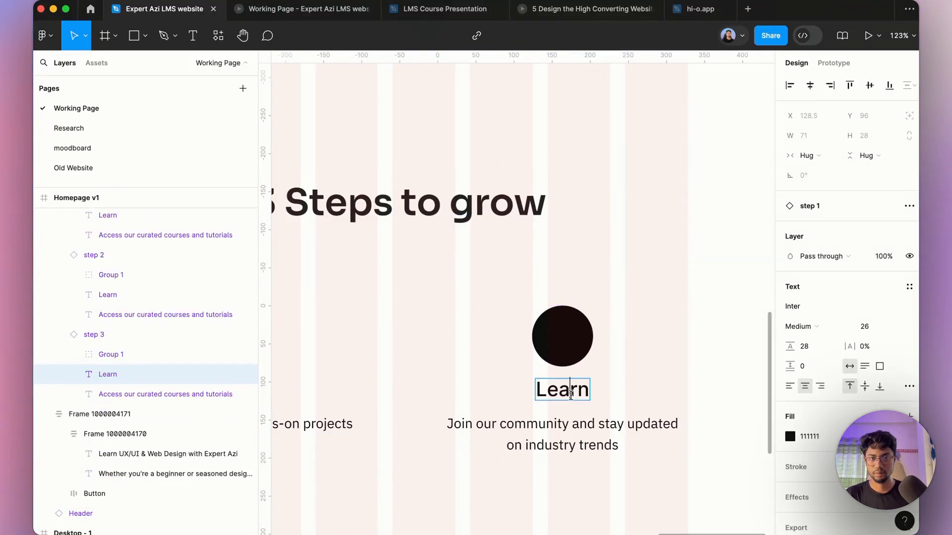
key("super+a")
key("super+v")
Step: Nudge the section heading slightly upward above the step row
left_click(650, 335)
scroll(620, 302, "down", 8)
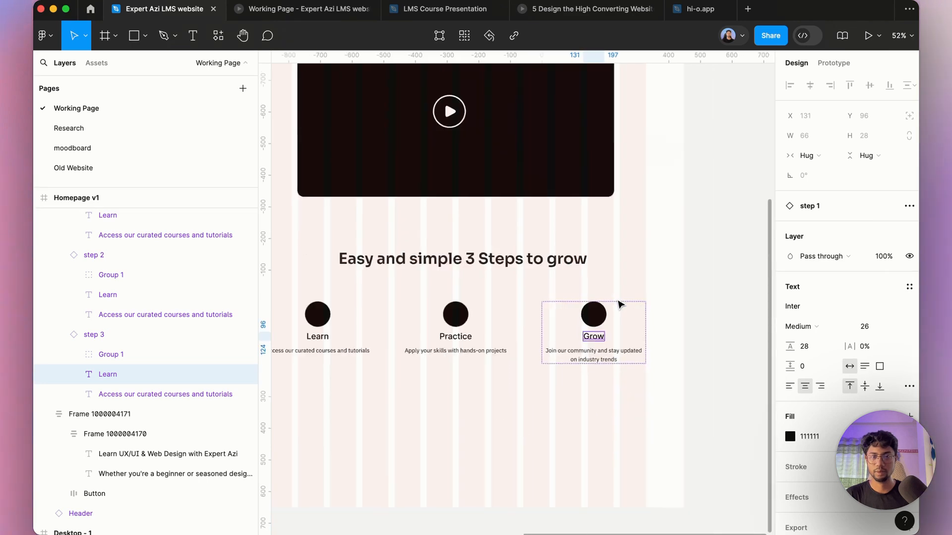
left_click(559, 385)
scroll(513, 281, "up", 5)
left_click(514, 280)
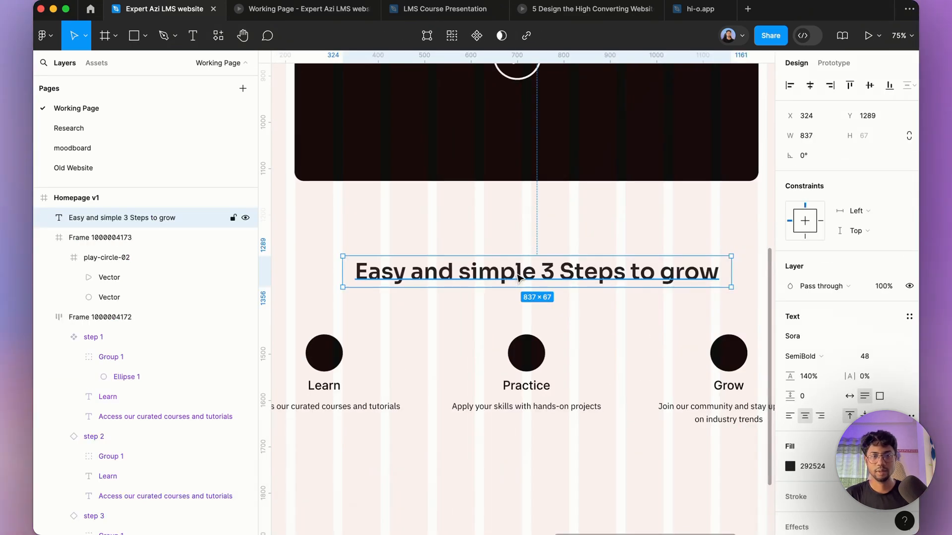
left_click_drag(517, 275, 517, 268)
Step: Move the section heading below the step row, out of the page frame
scroll(517, 268, "down", 5)
left_click(546, 320)
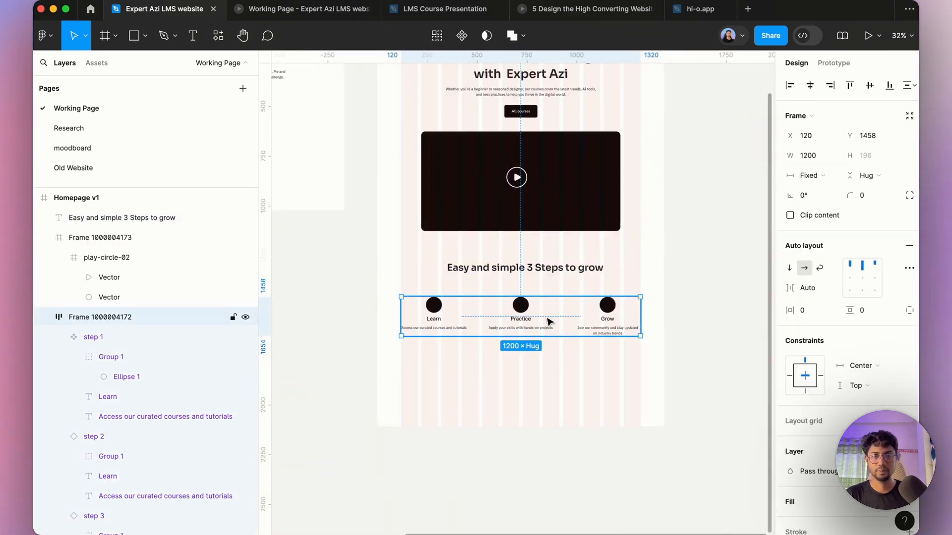
left_click(495, 268)
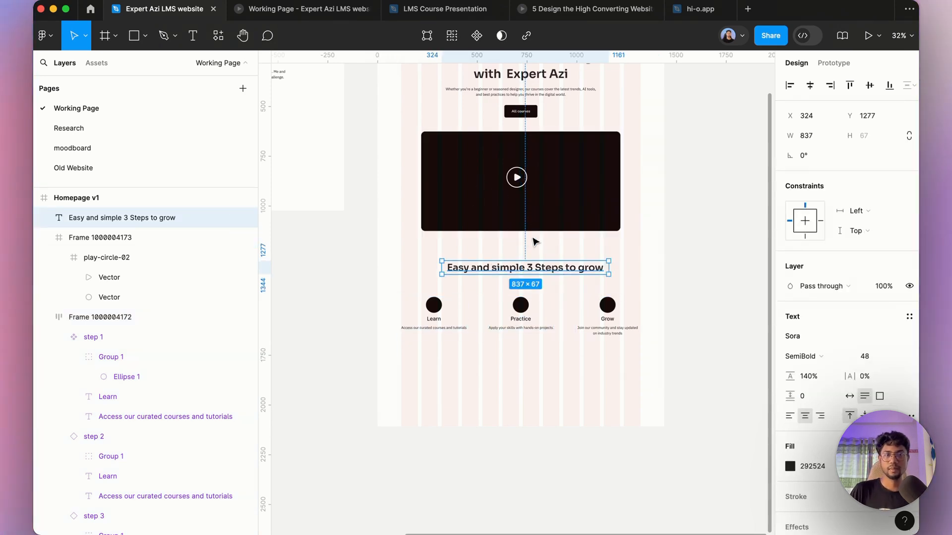
left_click_drag(550, 269, 553, 384)
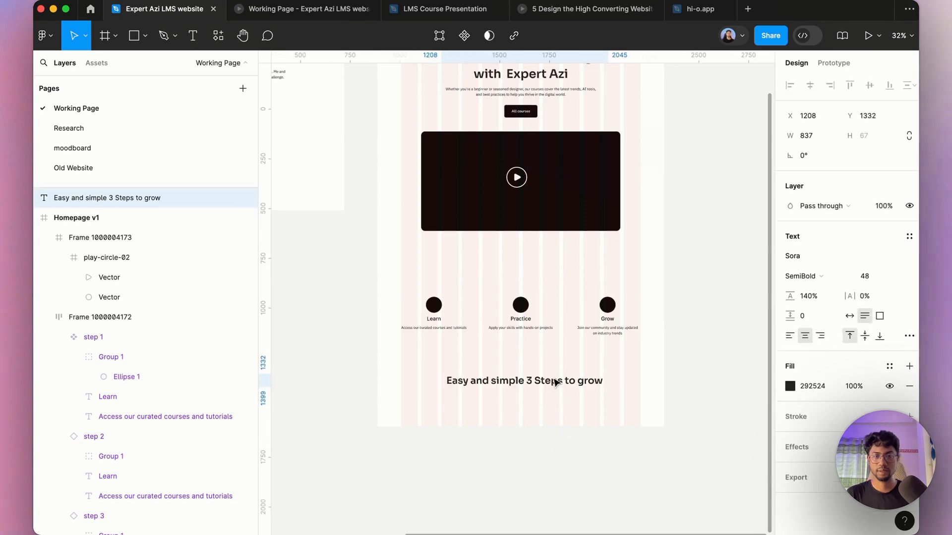
Step: Move the step row up under the video block and center it horizontally in the page frame
left_click(549, 340)
left_click_drag(548, 303, 551, 299)
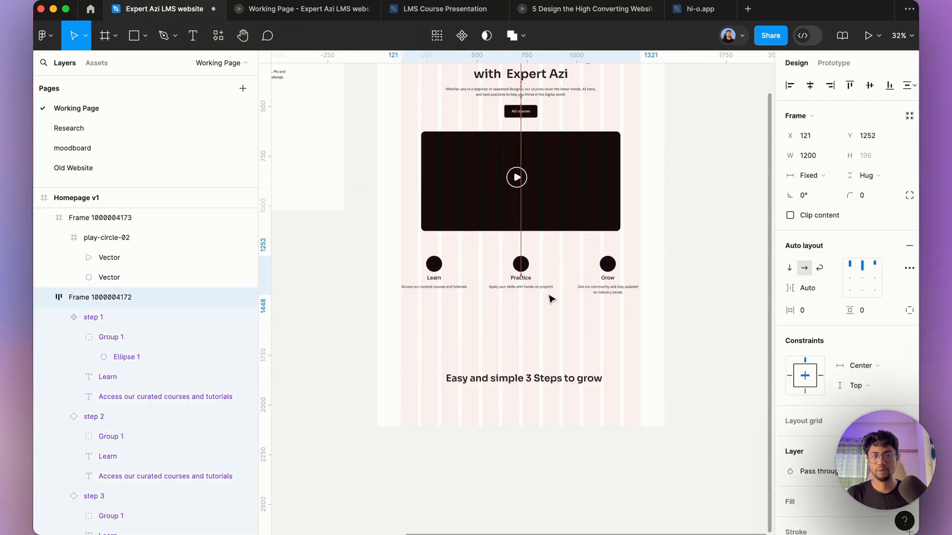
left_click(810, 86)
Step: Preview the homepage prototype, scrolling through the hero, video and steps sections
left_click(342, 19)
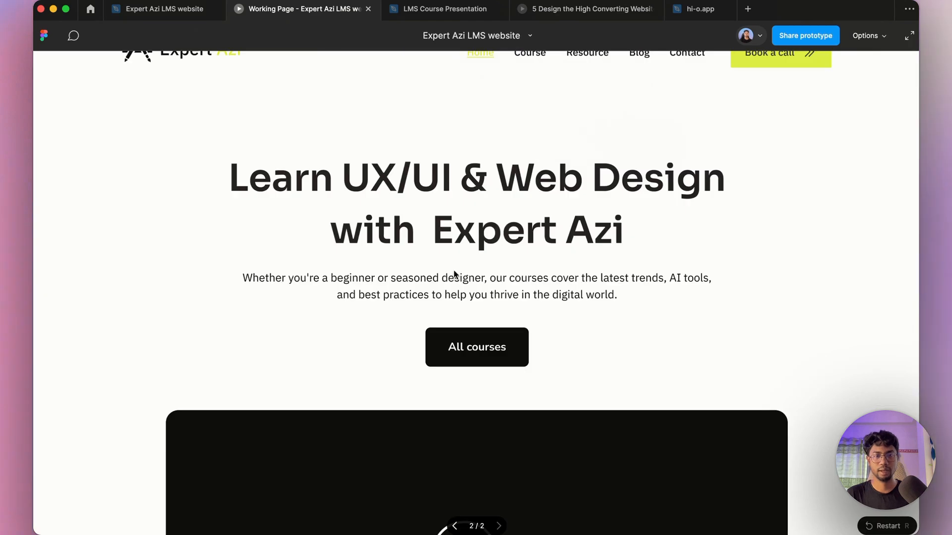
scroll(454, 270, "down", 10)
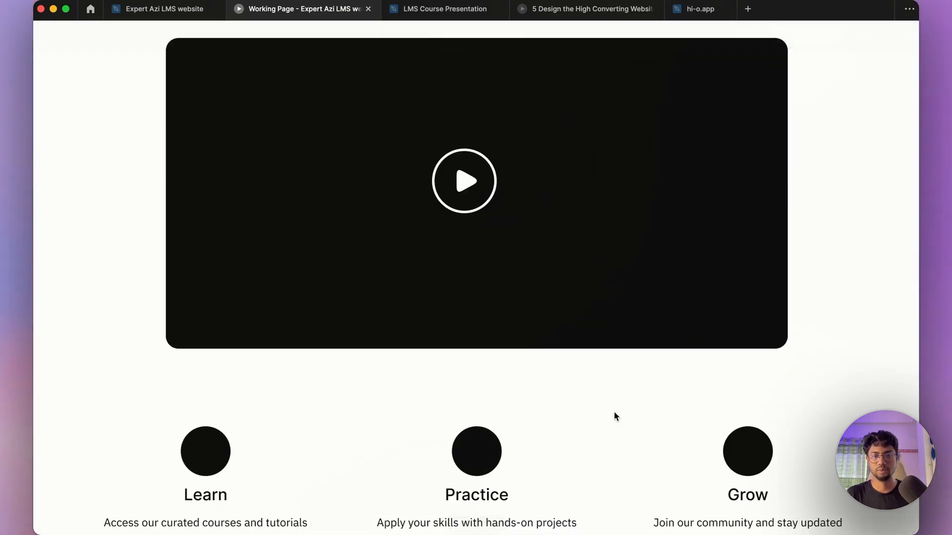
scroll(613, 416, "down", 5)
scroll(578, 353, "up", 4)
scroll(495, 218, "up", 4)
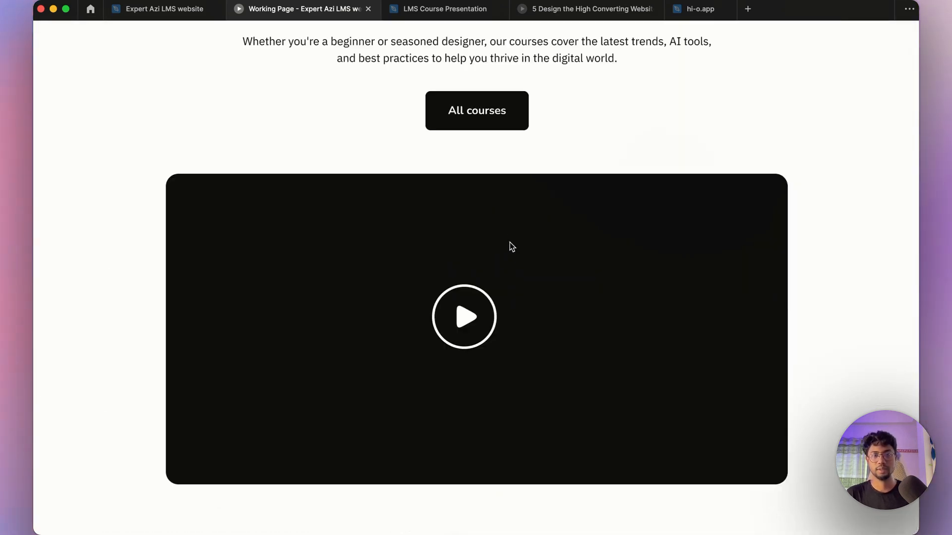
left_click(194, 11)
Step: Nudge the step row up slightly and move the section heading outside the page frame to its left
scroll(435, 230, "down", 3)
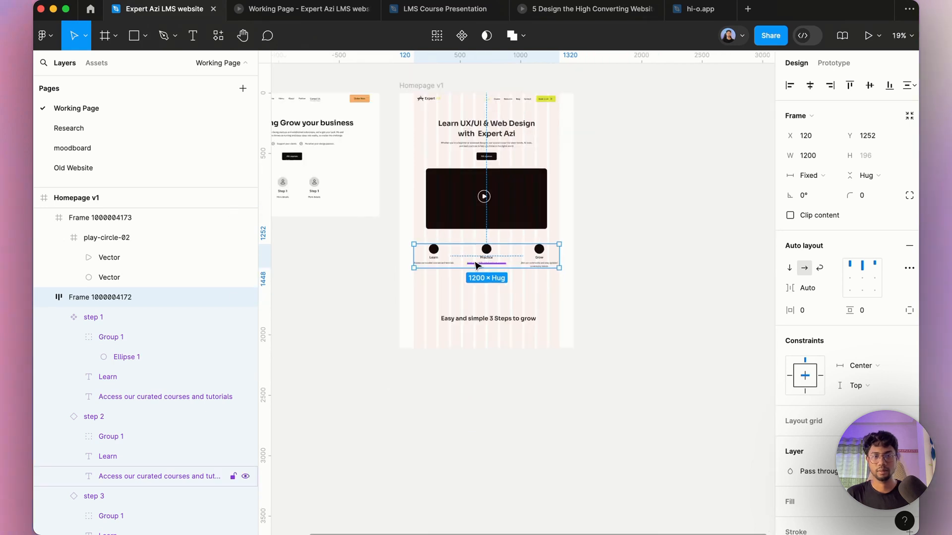
left_click_drag(490, 255, 490, 253)
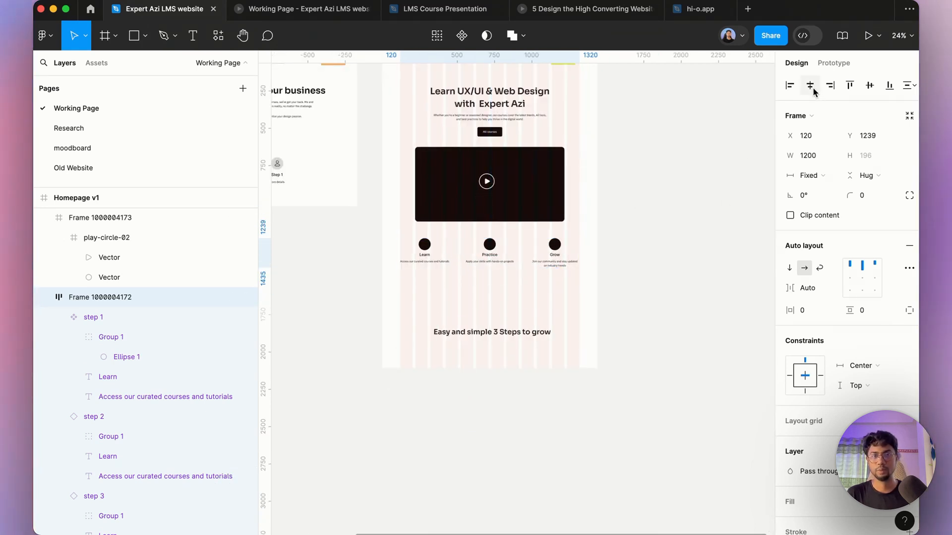
left_click(528, 332)
scroll(526, 342, "down", 2)
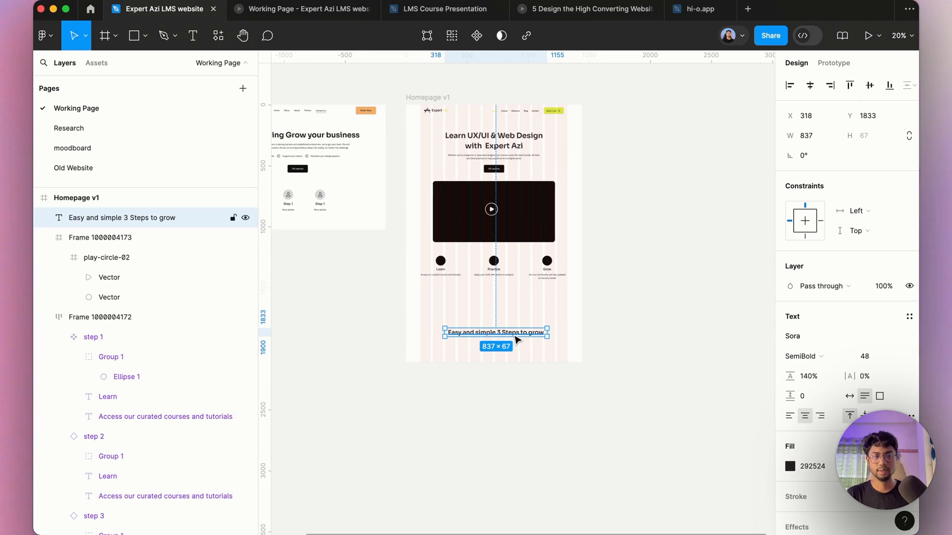
left_click_drag(526, 337, 361, 242)
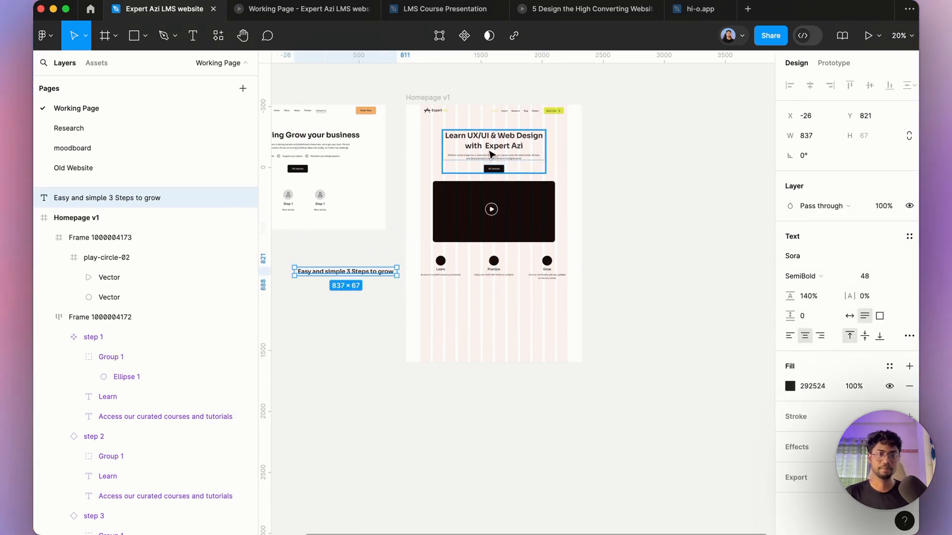
left_click(451, 100)
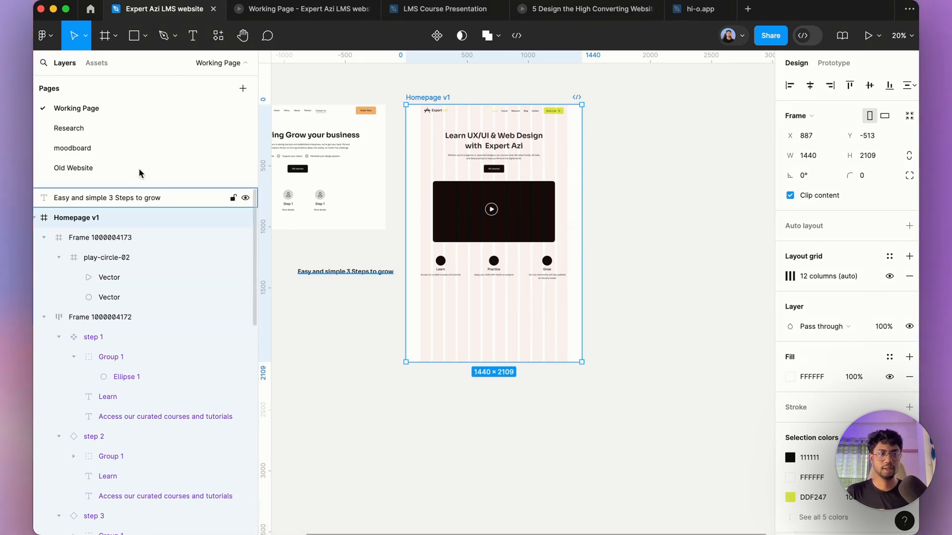
Step: Open the Research page and review the planned homepage section list
left_click(122, 151)
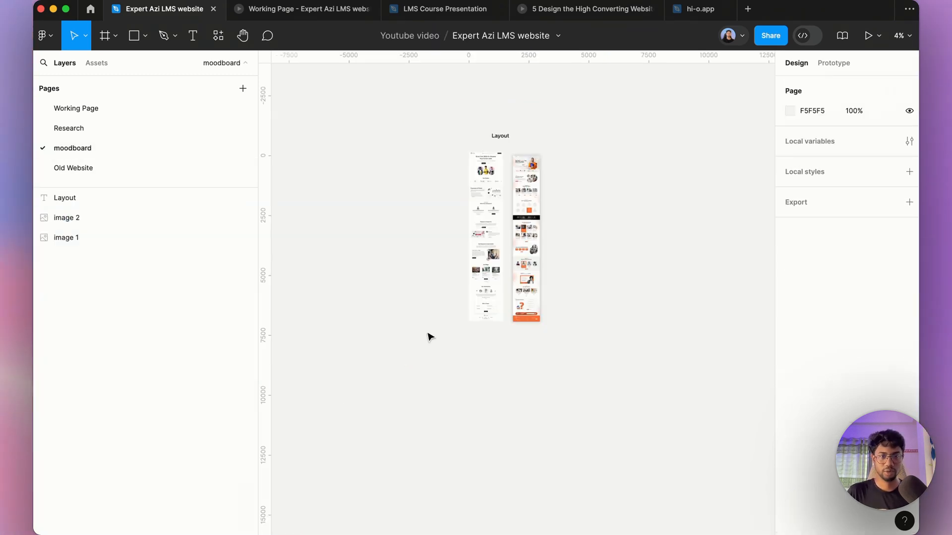
left_click(139, 165)
left_click(87, 132)
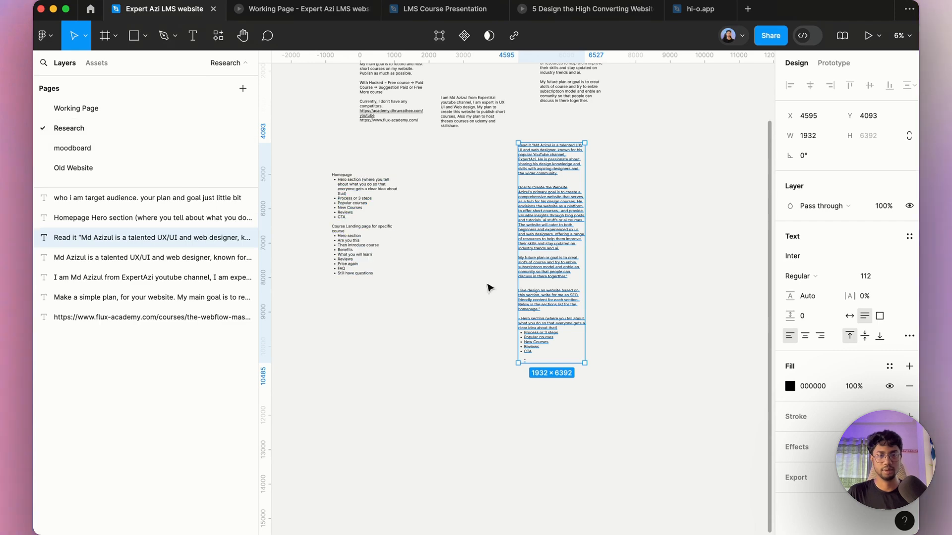
scroll(355, 191, "up", 5)
left_click(361, 225)
triple_click(361, 224)
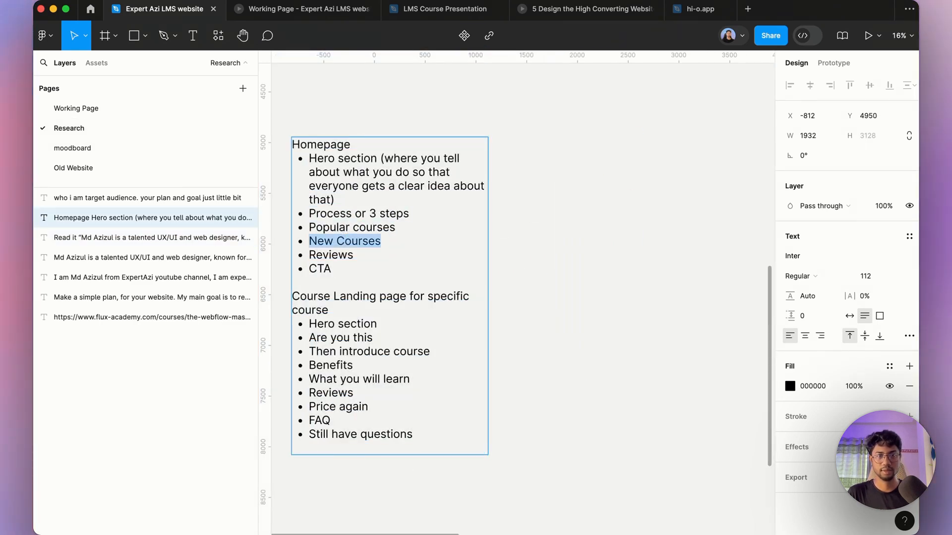
Step: Open a new browser tab and go to the academylms.net website
left_click(358, 515)
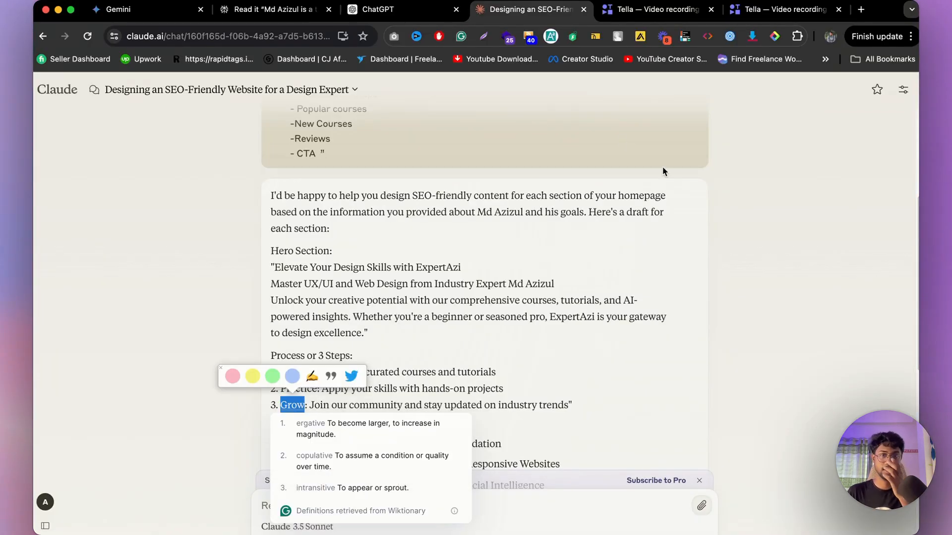
left_click(860, 10)
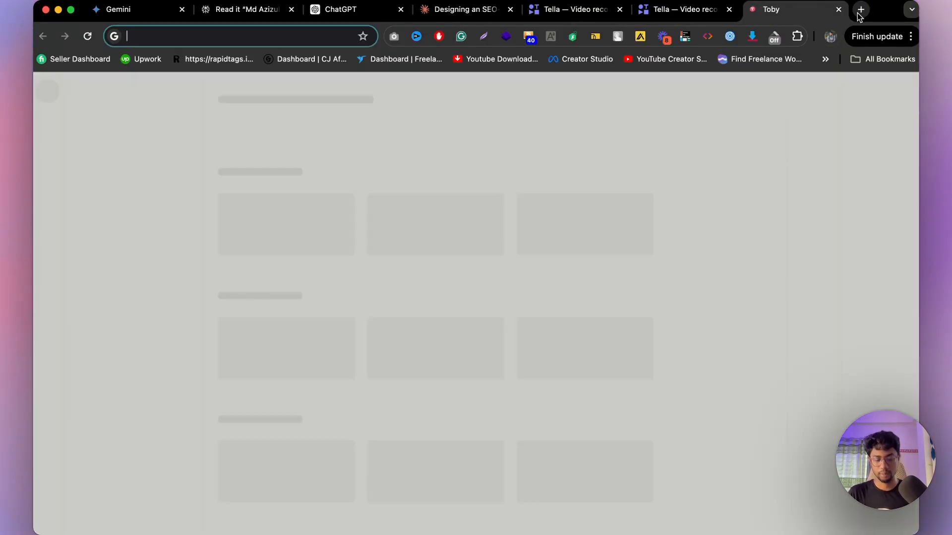
type("acade")
key("Return")
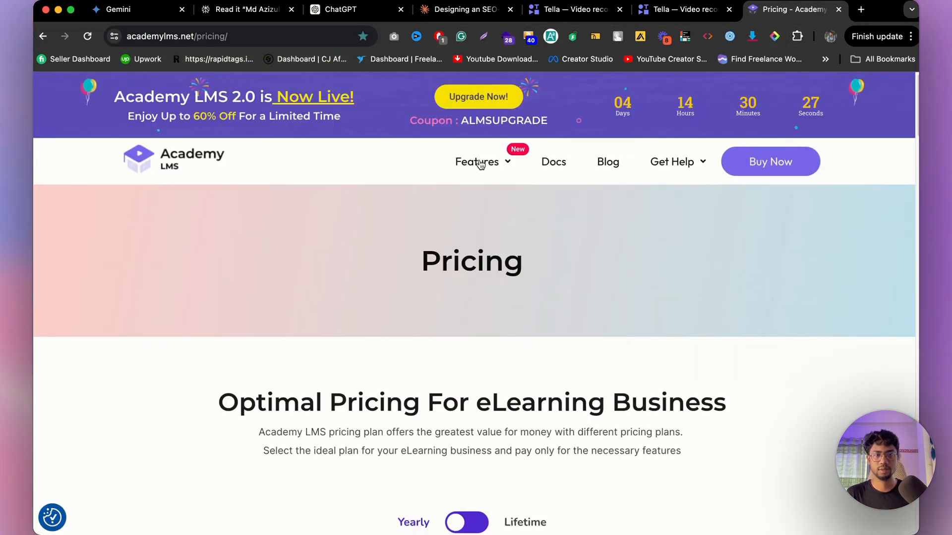
Step: Open the Academy LMS Addons page and scroll through its feature cards
mouse_move(480, 164)
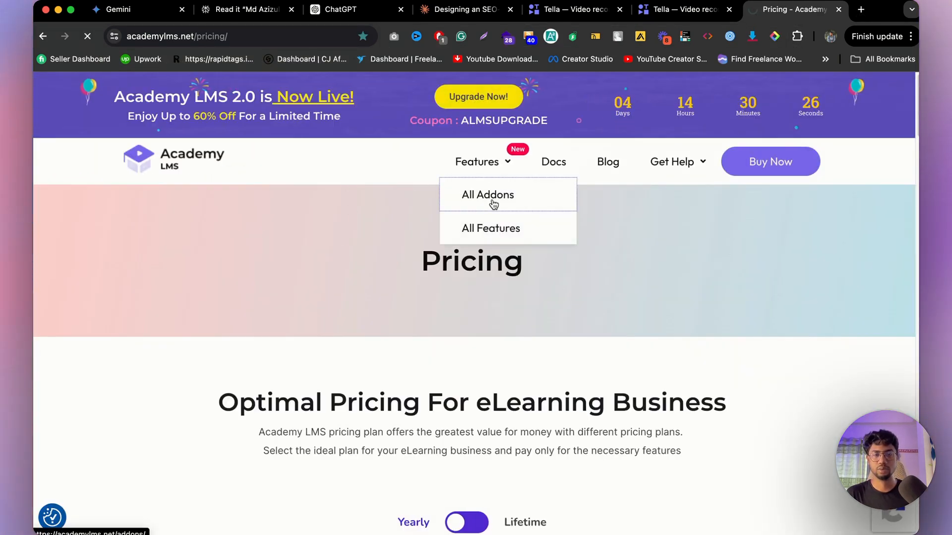
left_click(493, 203)
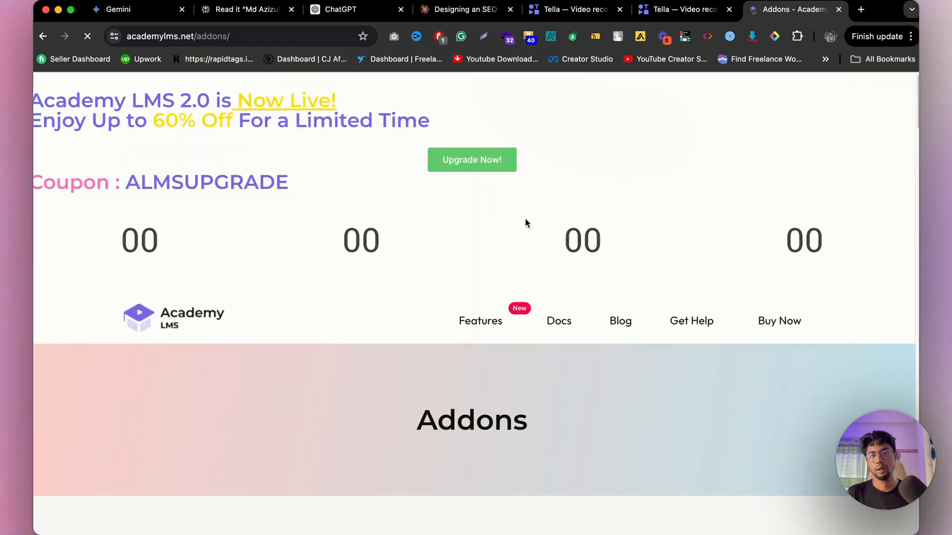
scroll(531, 282, "down", 5)
scroll(486, 306, "down", 5)
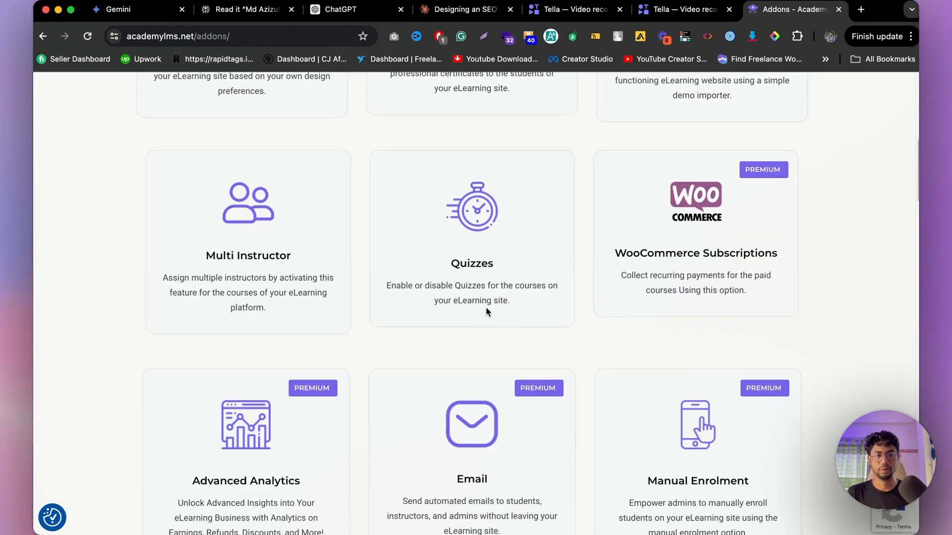
scroll(487, 312, "down", 7)
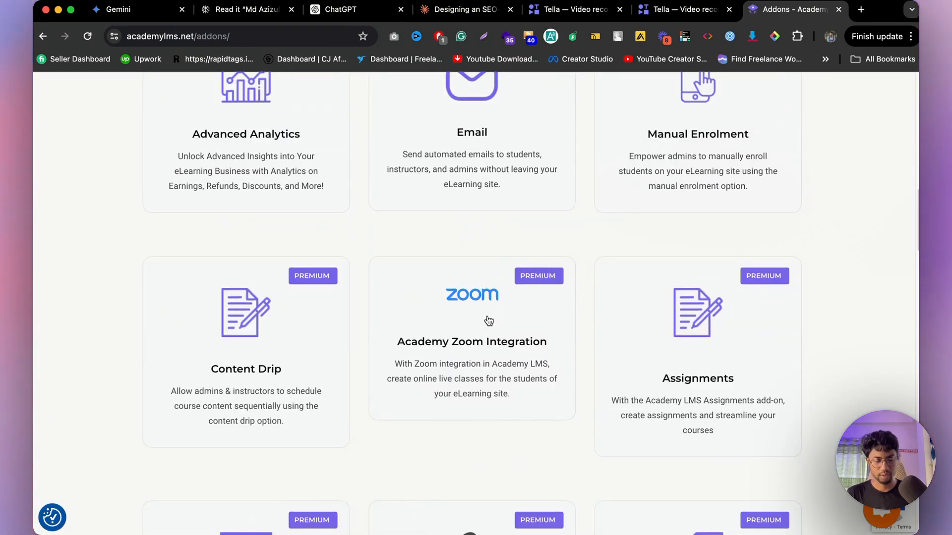
Step: Search the Addons page for cours and scroll through the matches
key("super+f")
type("all c")
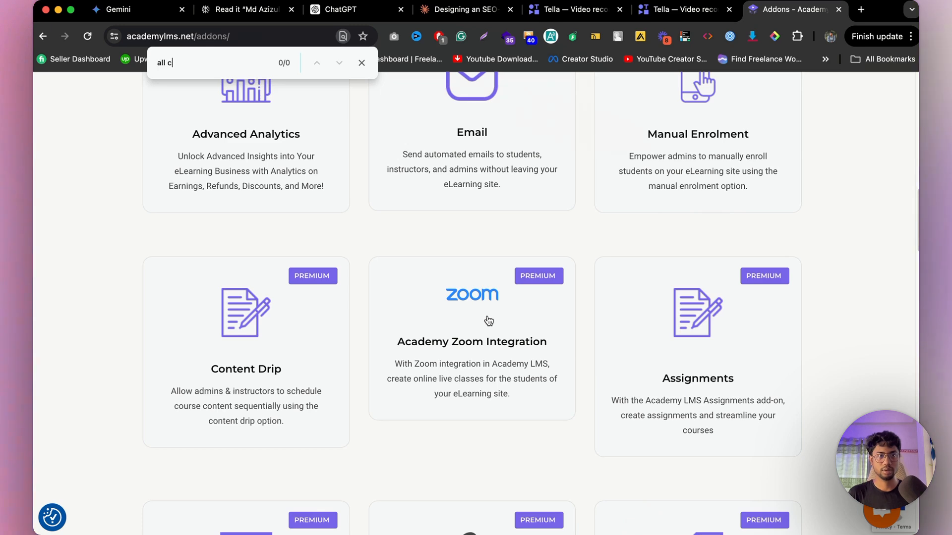
key("BackSpace")
key("BackSpace")
type("cours")
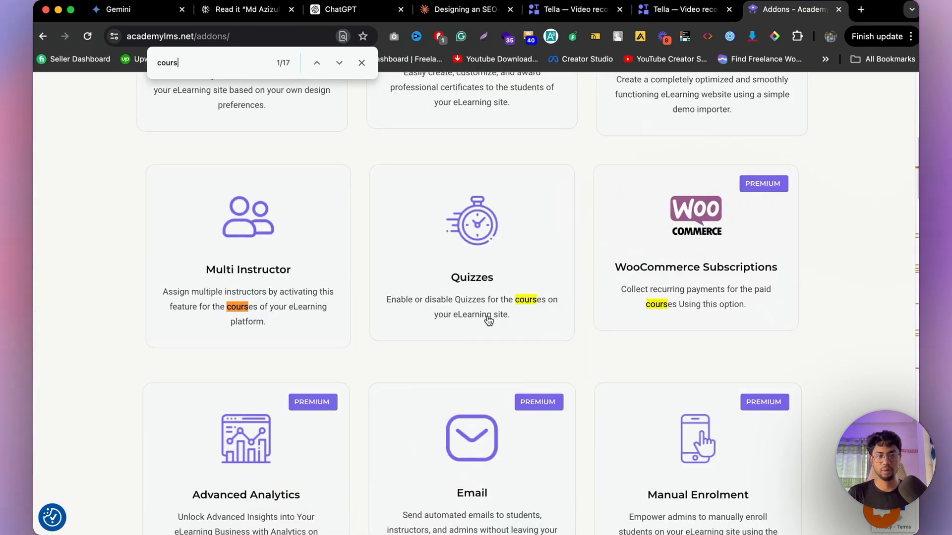
scroll(497, 365, "down", 12)
scroll(498, 366, "up", 15)
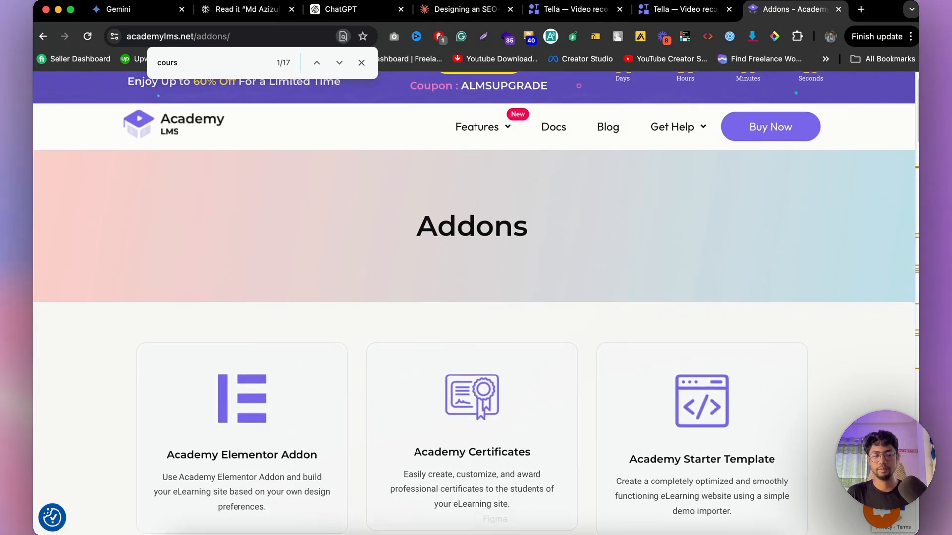
Step: Return to the Research page and highlight Popular courses in the homepage section list
left_click(496, 516)
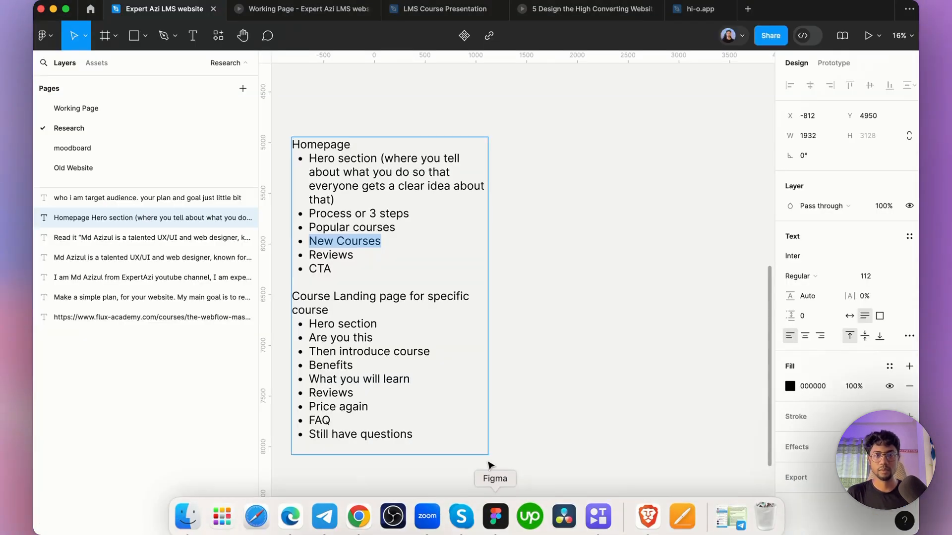
left_click(355, 226)
left_click_drag(429, 231, 249, 224)
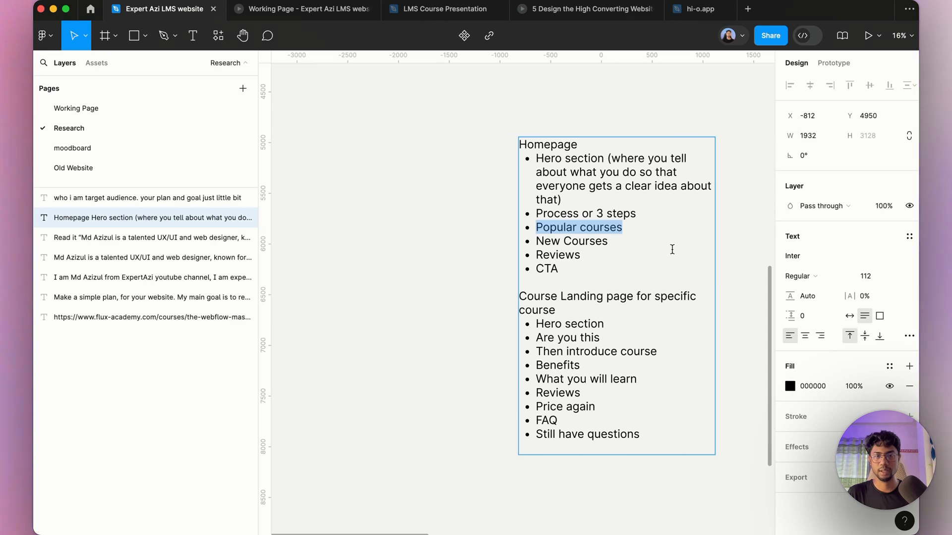
scroll(407, 241, "down", 4)
scroll(567, 253, "up", 4)
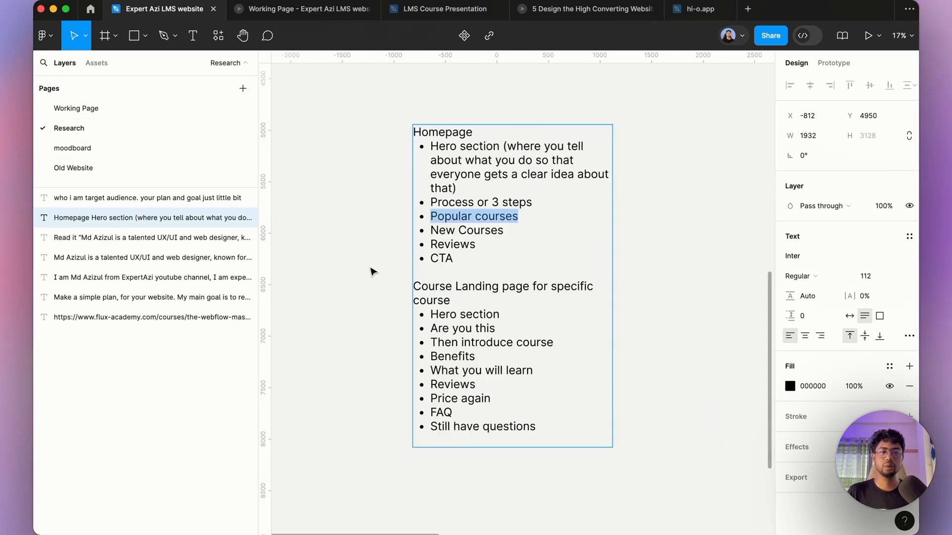
scroll(347, 239, "down", 5)
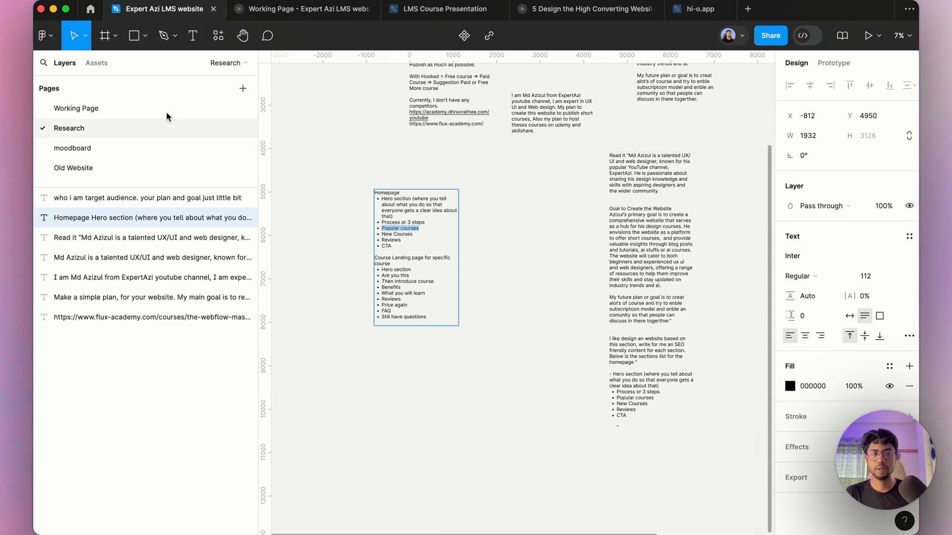
Step: Open the Working Page and deselect the Homepage v1 frame
left_click(138, 107)
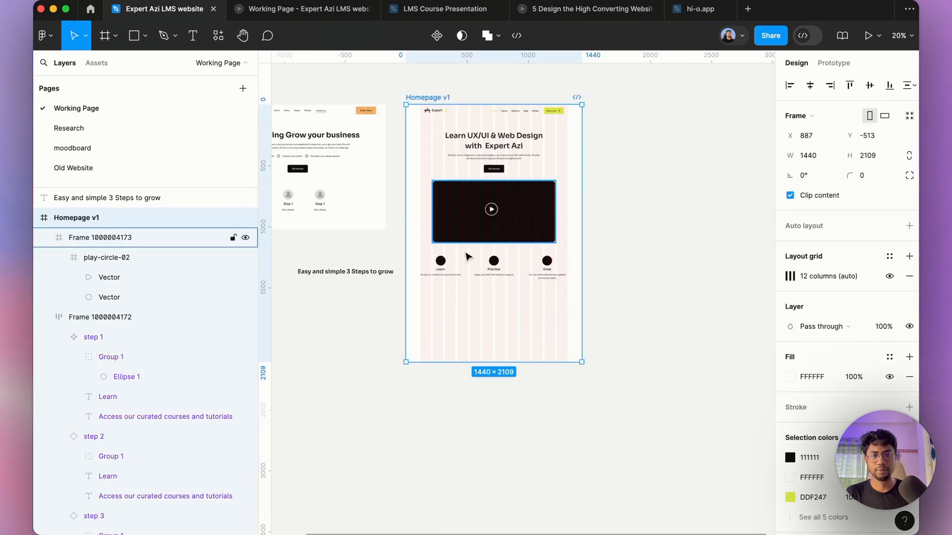
left_click(638, 269)
mouse_move(369, 531)
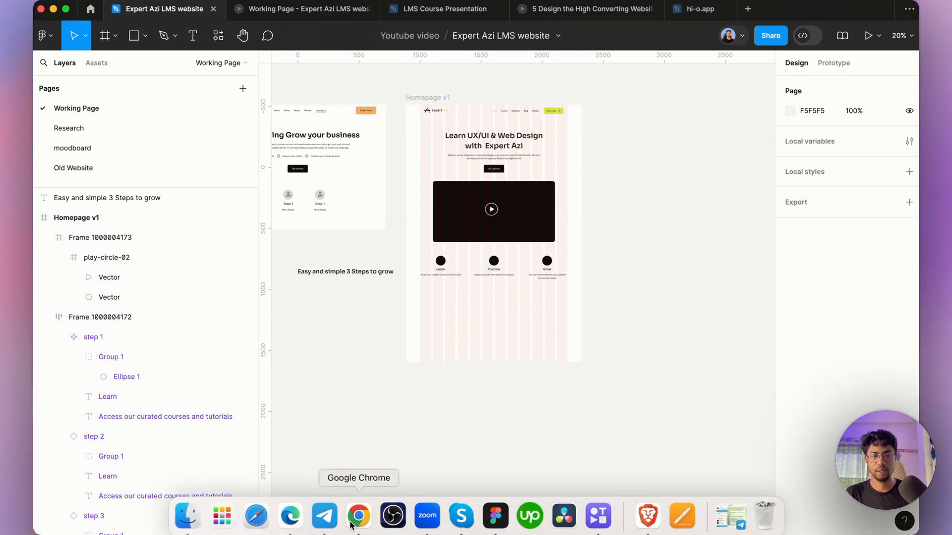
Step: Switch to the browser and search the Addons page for reviews, scrolling through the page
left_click(358, 515)
key("super+f")
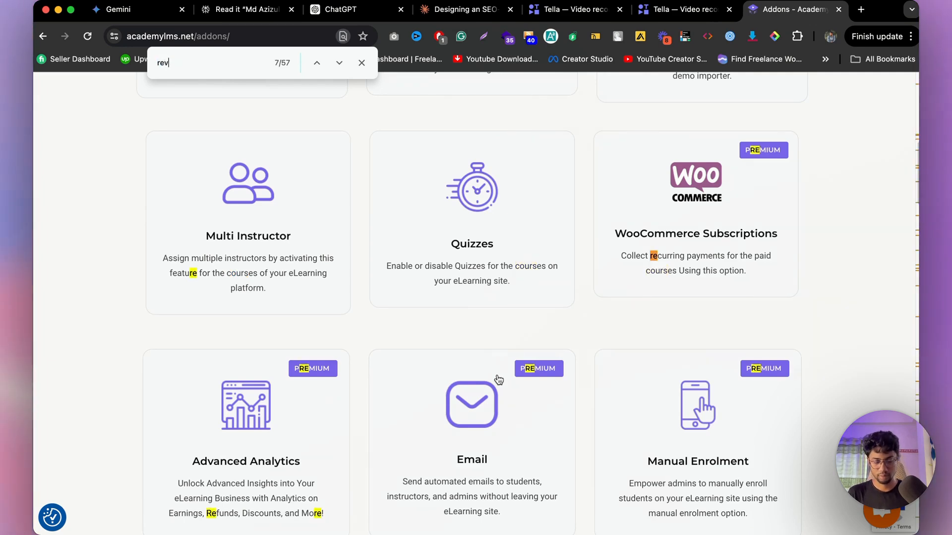
type("revie")
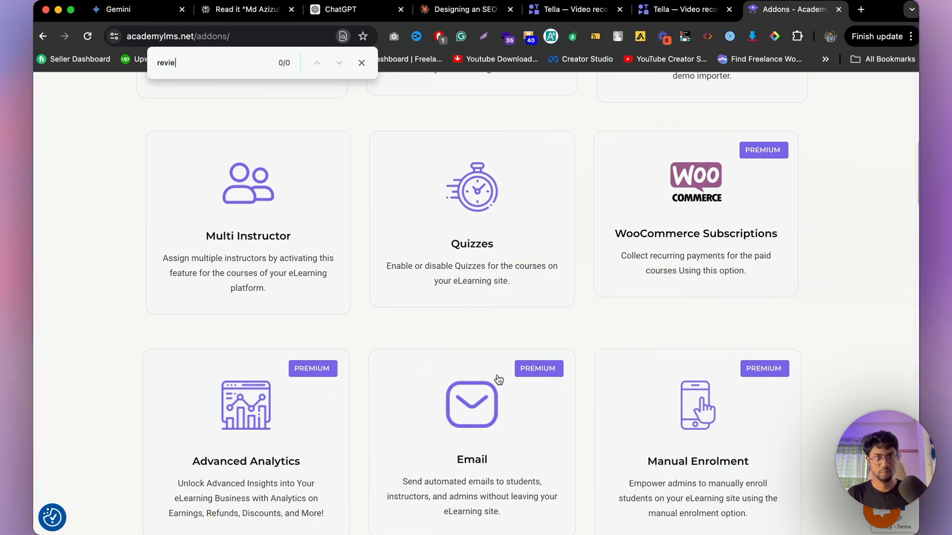
type("ws")
scroll(580, 493, "down", 8)
scroll(472, 396, "up", 12)
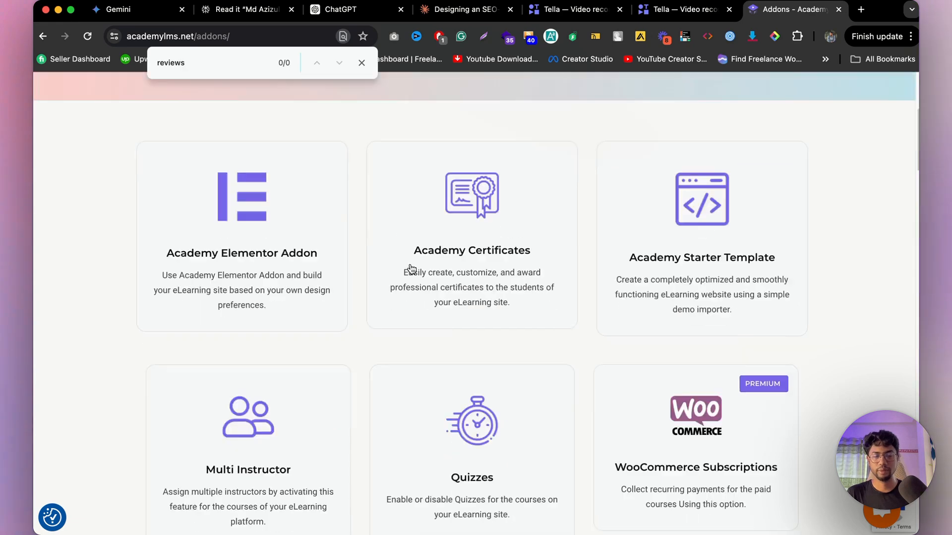
scroll(411, 268, "up", 5)
left_click(361, 62)
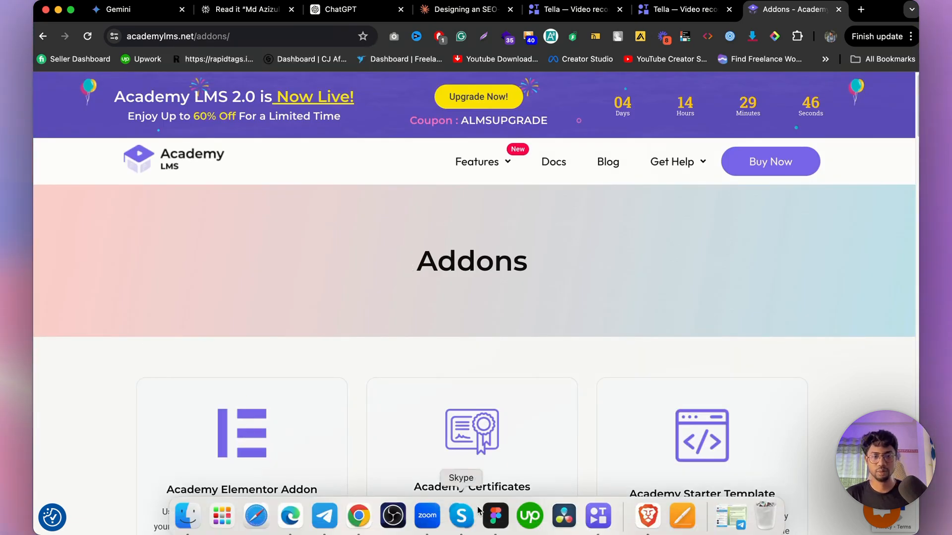
Step: Return to the design file and look over the Homepage v1 frame and the Research section list
left_click(492, 518)
scroll(565, 273, "up", 3)
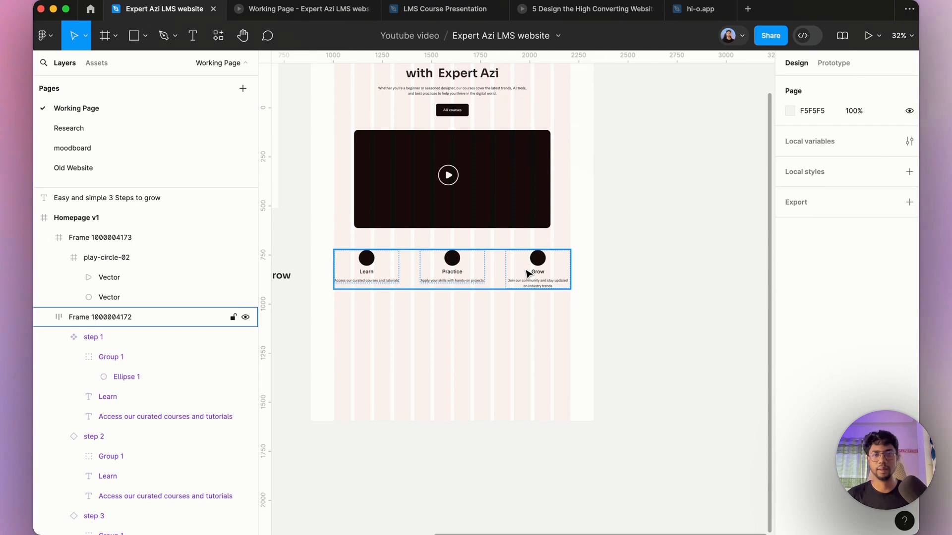
left_click(533, 389)
scroll(495, 362, "down", 10)
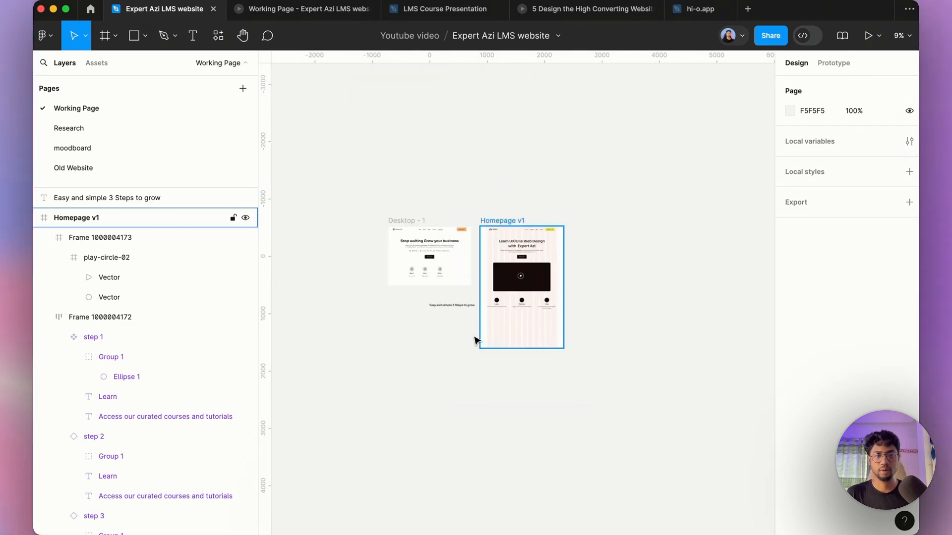
left_click(83, 128)
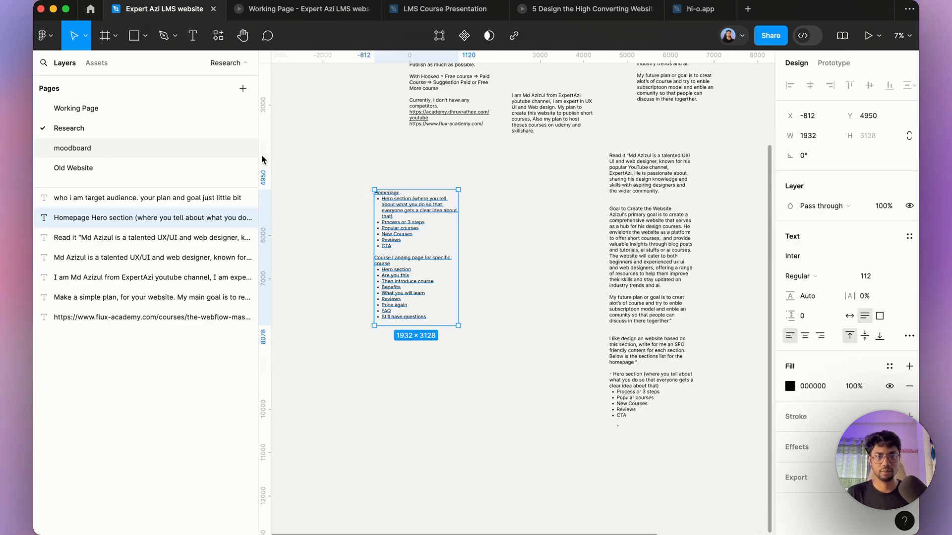
scroll(382, 209, "up", 5)
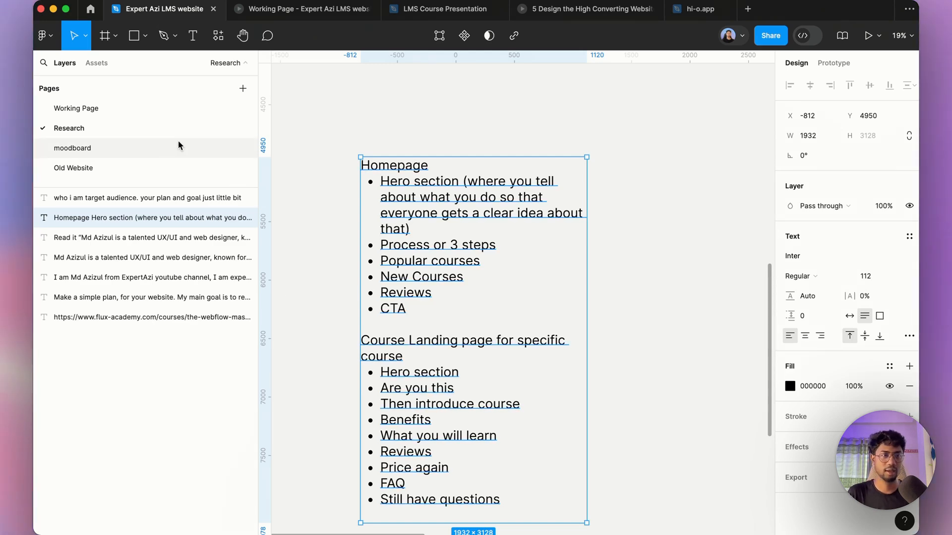
Step: Copy the newsletter section from the Old Website page and paste it onto the Working Page canvas
left_click(64, 175)
scroll(421, 209, "down", 10)
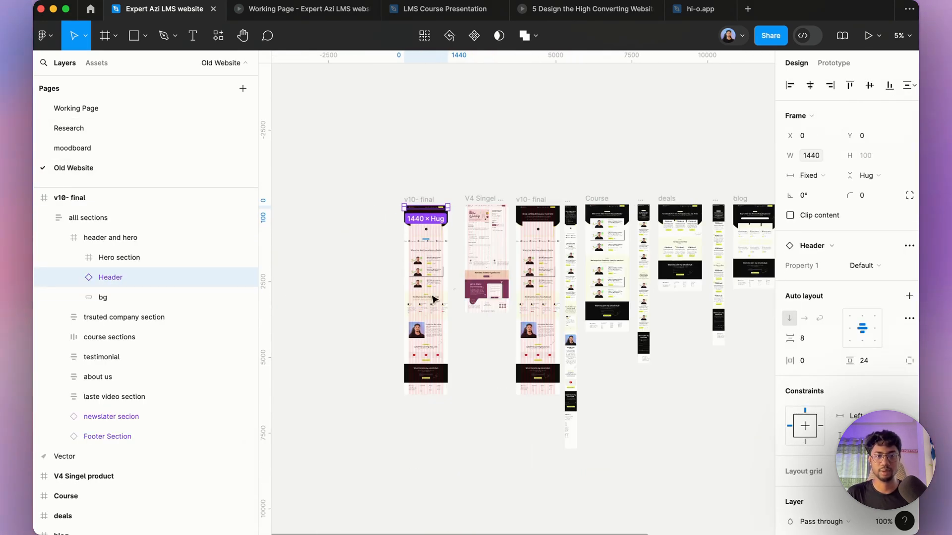
scroll(425, 363, "up", 8)
scroll(425, 355, "down", 5)
left_click(433, 326)
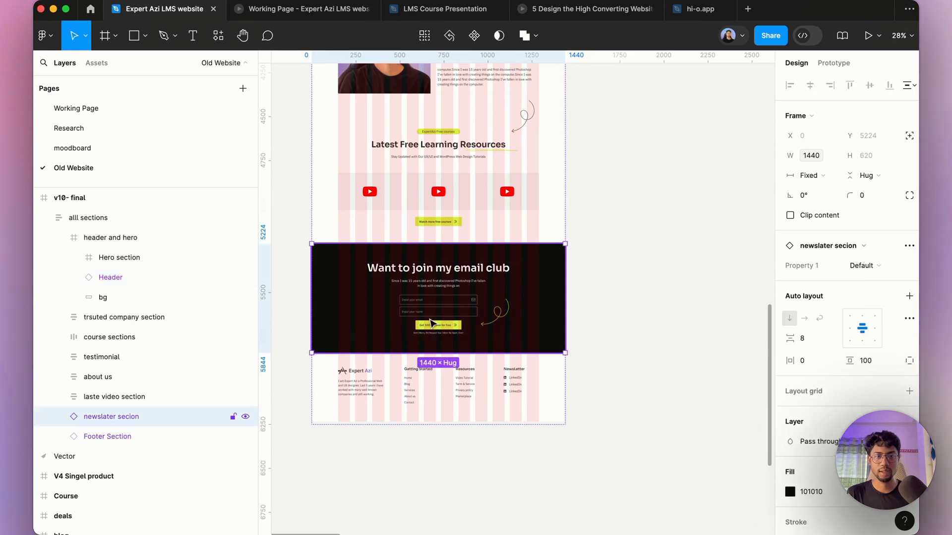
left_click(104, 113)
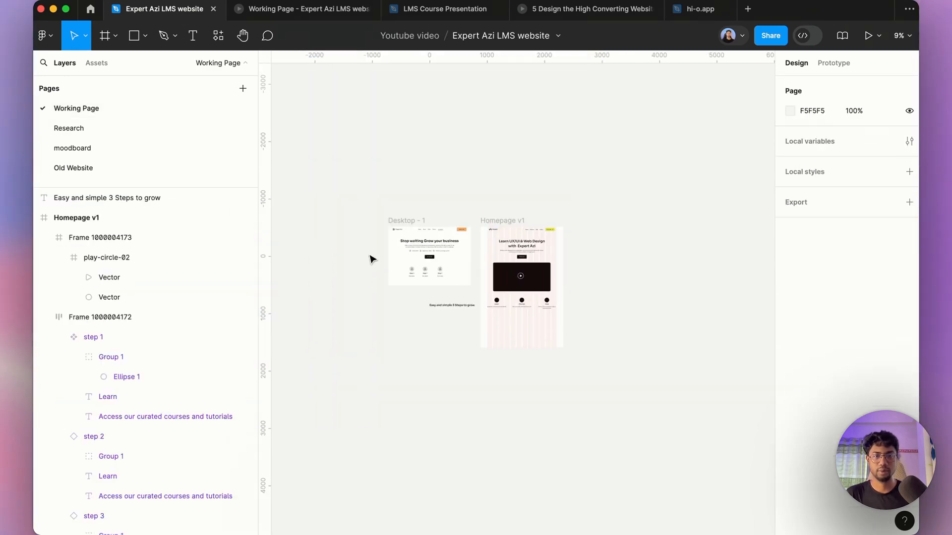
right_click(660, 297)
left_click(664, 278)
left_click(672, 245)
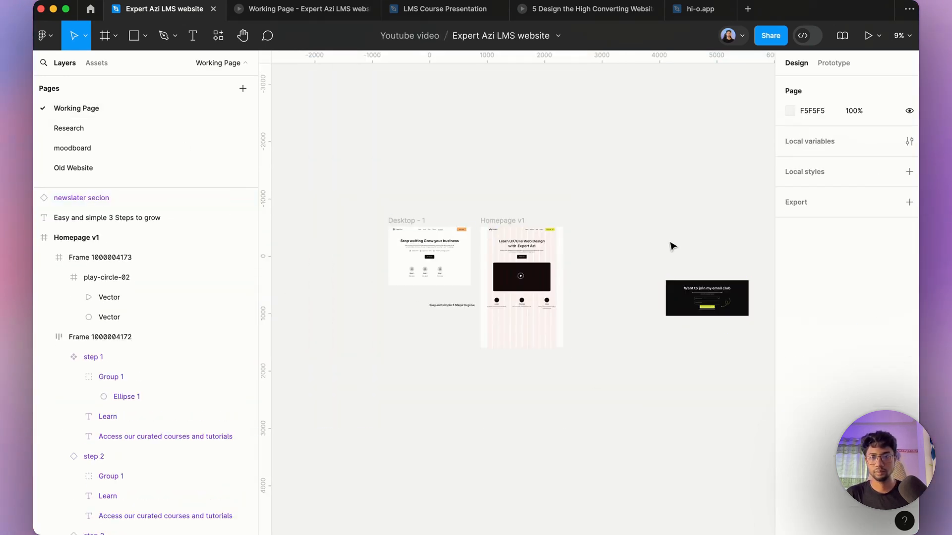
Step: Detach the pasted newsletter instance and move it into Homepage v1 below the three-step section
right_click(703, 310)
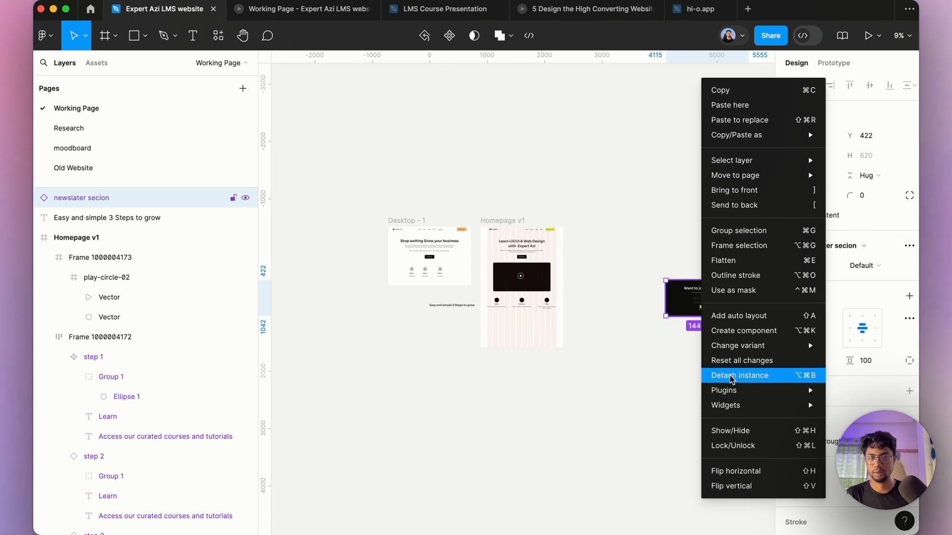
left_click(730, 374)
left_click(672, 393)
left_click_drag(679, 278, 511, 438)
left_click(483, 221)
scroll(528, 391, "up", 5)
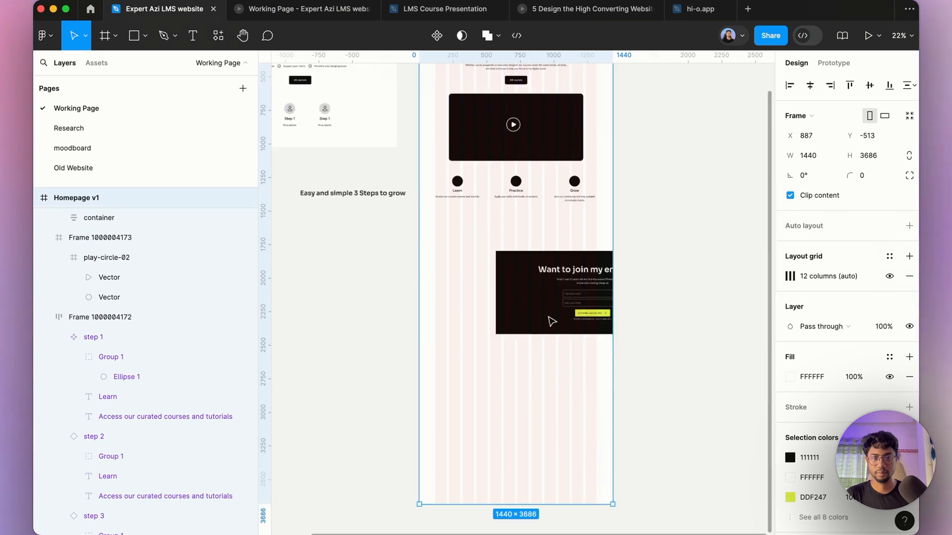
left_click_drag(550, 314, 496, 342)
Step: Change the newsletter button text to "Get 100$ coupon for free"
scroll(595, 387, "left", 3)
scroll(595, 386, "down", 2)
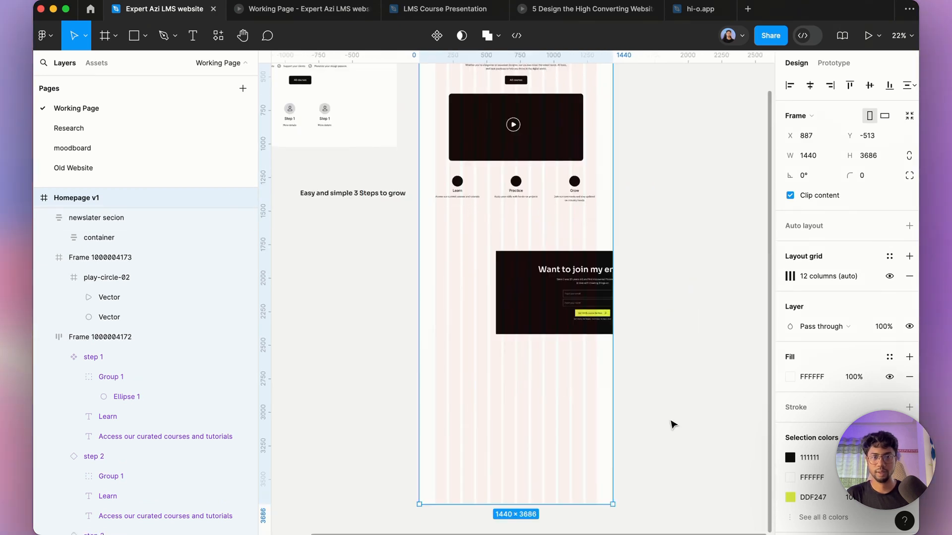
left_click(671, 423)
left_click(564, 289)
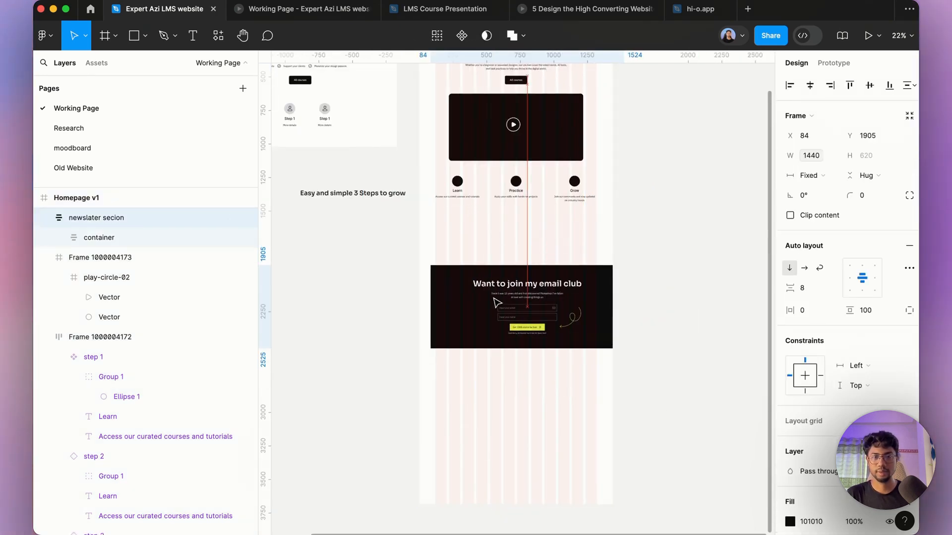
scroll(497, 303, "up", 3)
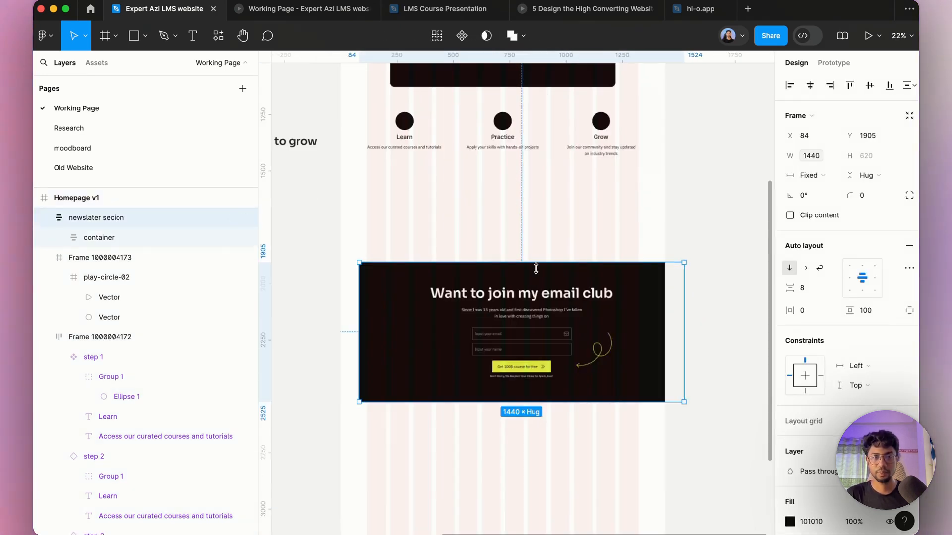
double_click(499, 301)
double_click(499, 301)
scroll(501, 303, "up", 3)
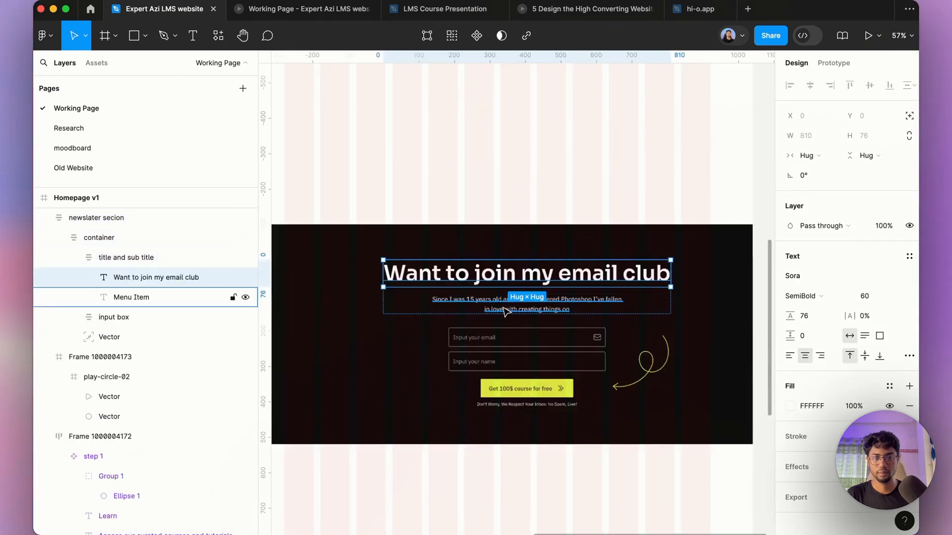
scroll(520, 397, "up", 5)
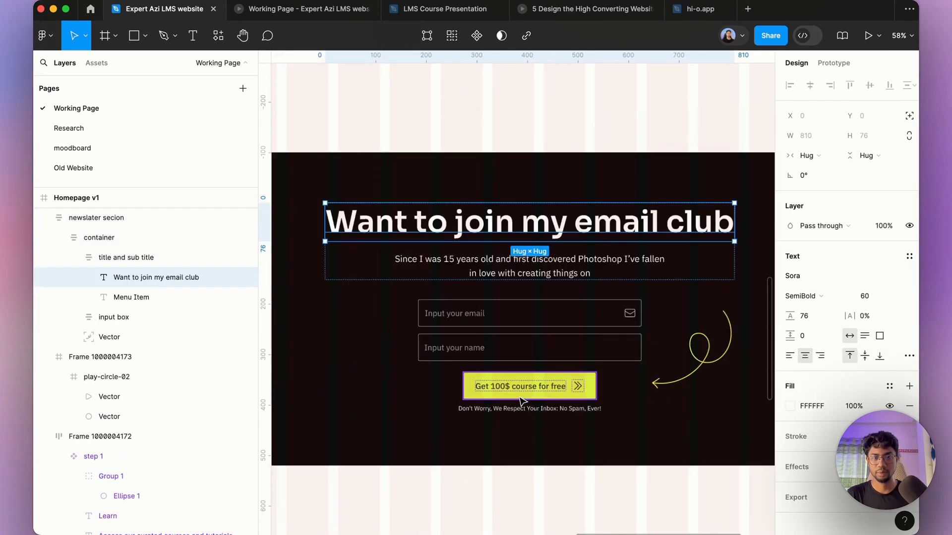
double_click(496, 387)
double_click(496, 387)
double_click(496, 391)
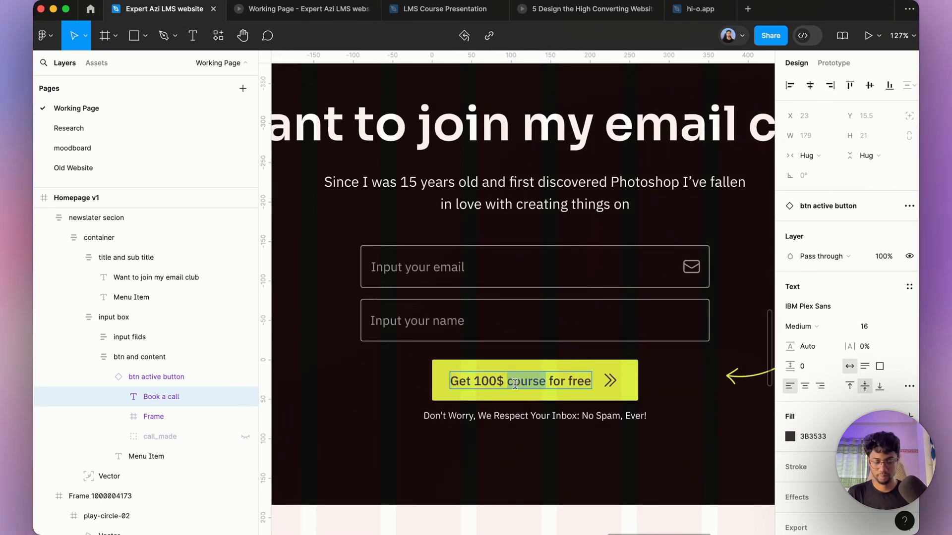
type("coupo")
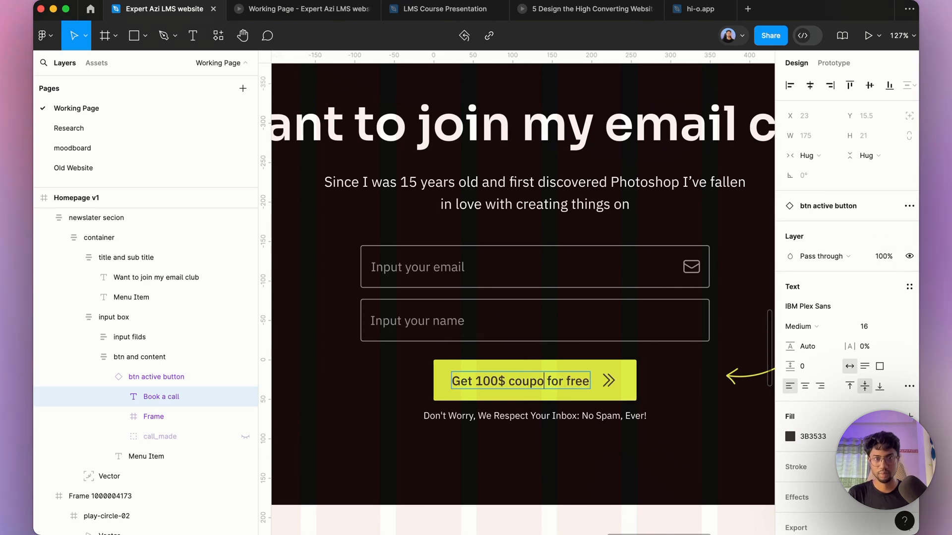
type("n")
scroll(506, 454, "down", 5)
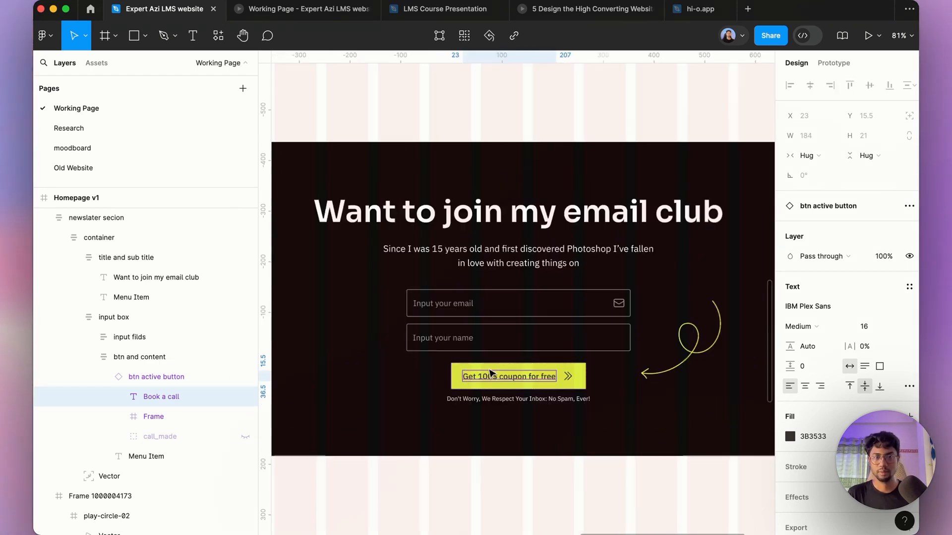
left_click(607, 374)
scroll(595, 318, "down", 2)
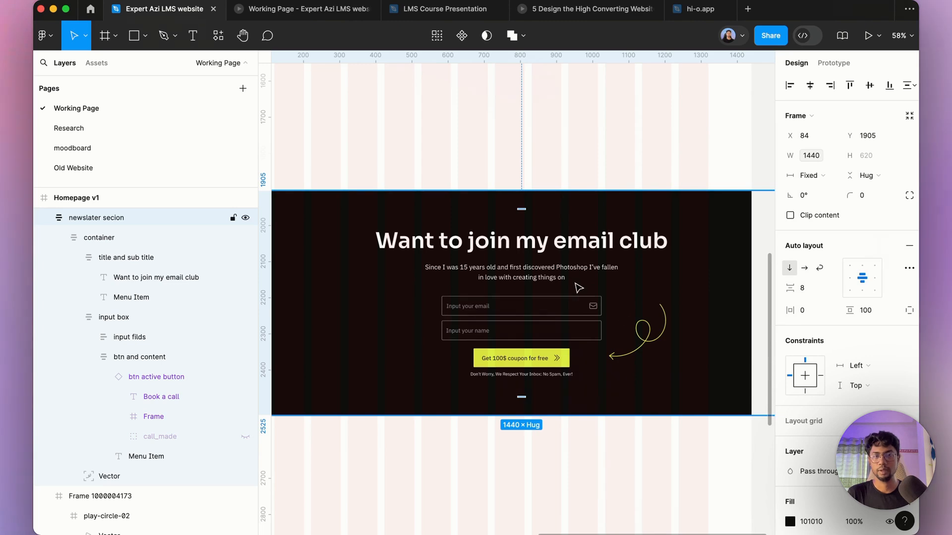
scroll(564, 326, "down", 2)
key("Escape")
Step: Review the homepage with the new newsletter section on the canvas and in the prototype preview tab
scroll(546, 350, "up", 2)
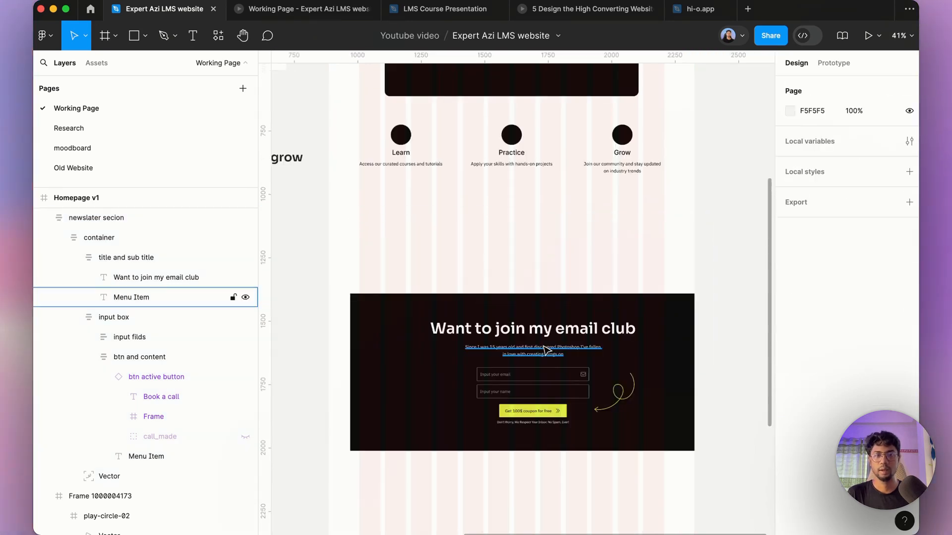
scroll(543, 337, "down", 2)
scroll(536, 315, "up", 2)
scroll(549, 392, "down", 3)
scroll(545, 260, "up", 5)
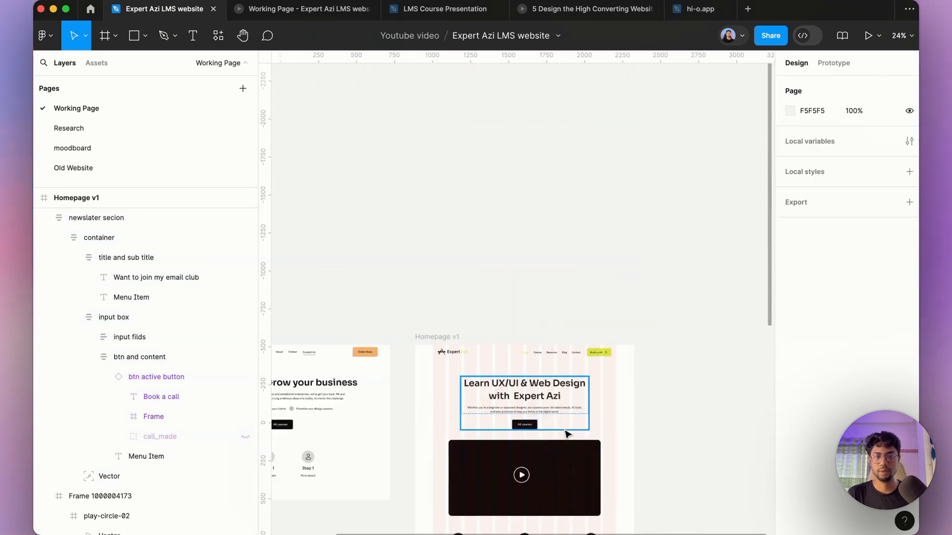
scroll(478, 337, "down", 5)
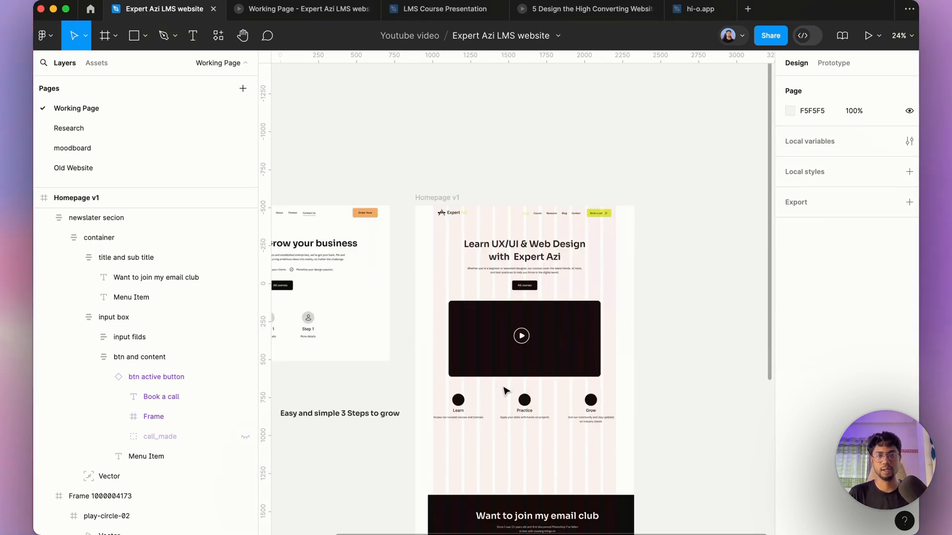
scroll(506, 392, "down", 5)
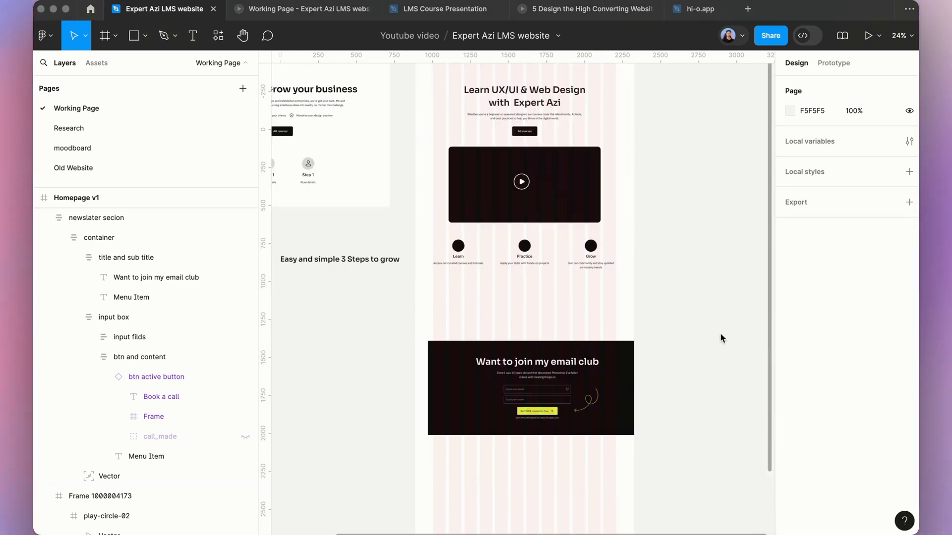
left_click(299, 16)
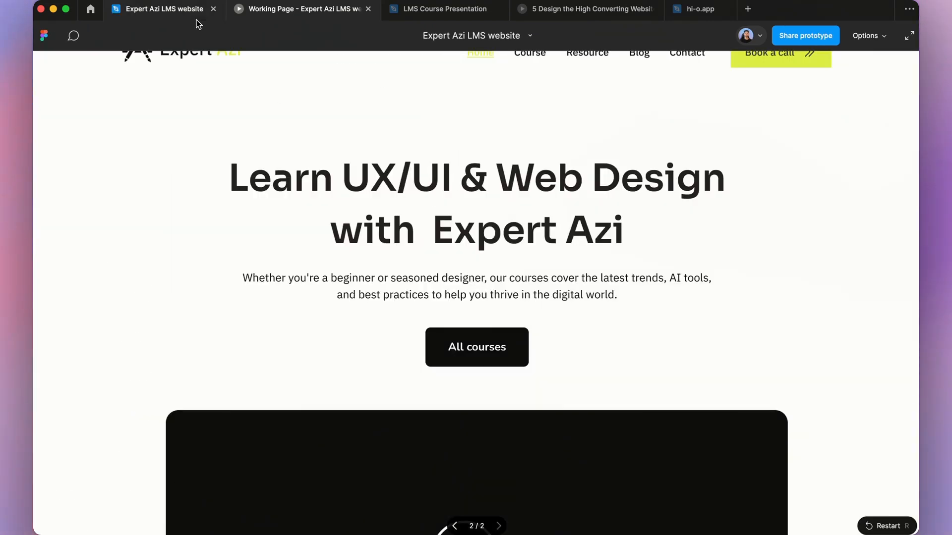
left_click(143, 16)
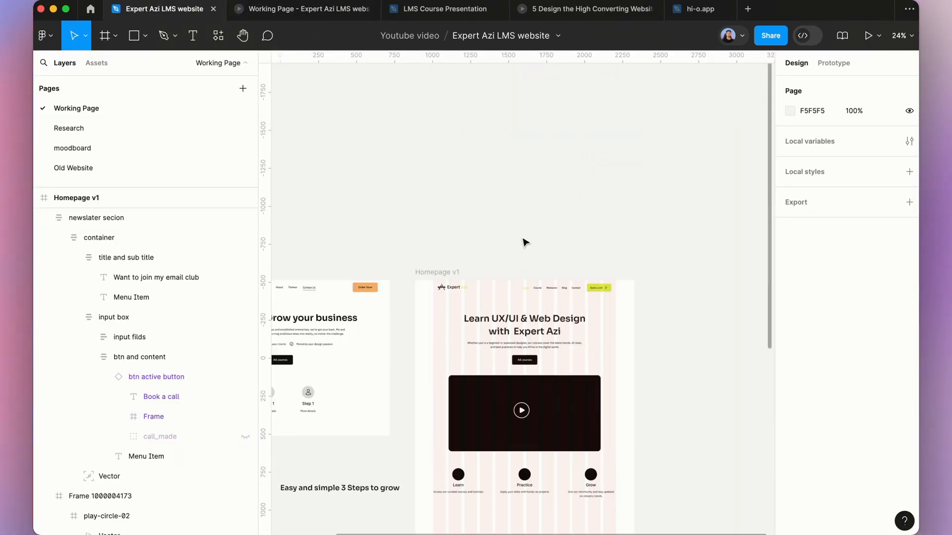
scroll(518, 211, "down", 5)
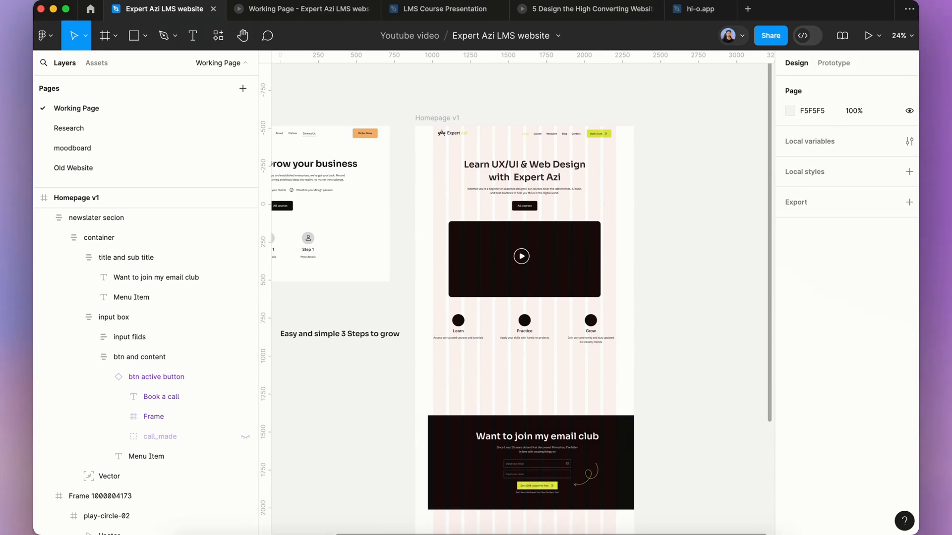
mouse_move(329, 530)
left_click(349, 517)
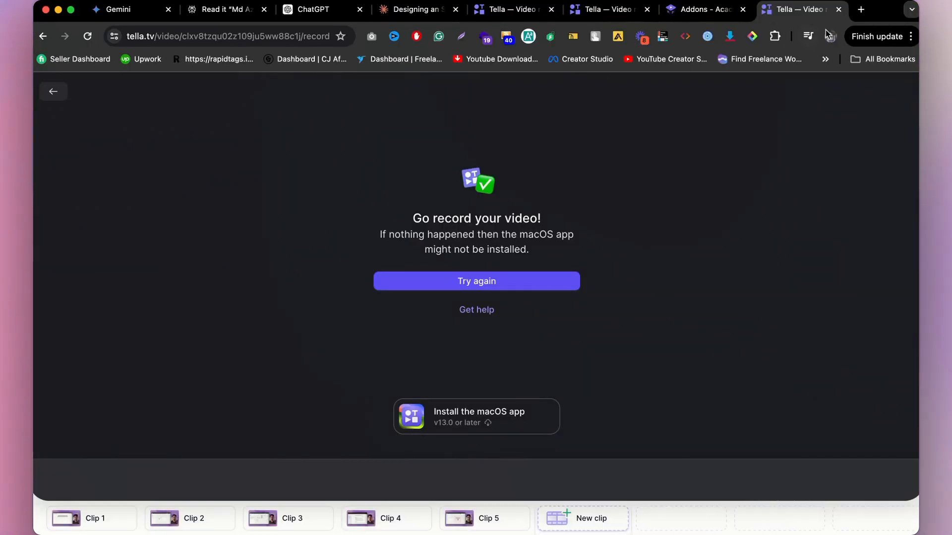
Step: Open the Realtime Colors website in a new browser tab
left_click(859, 11)
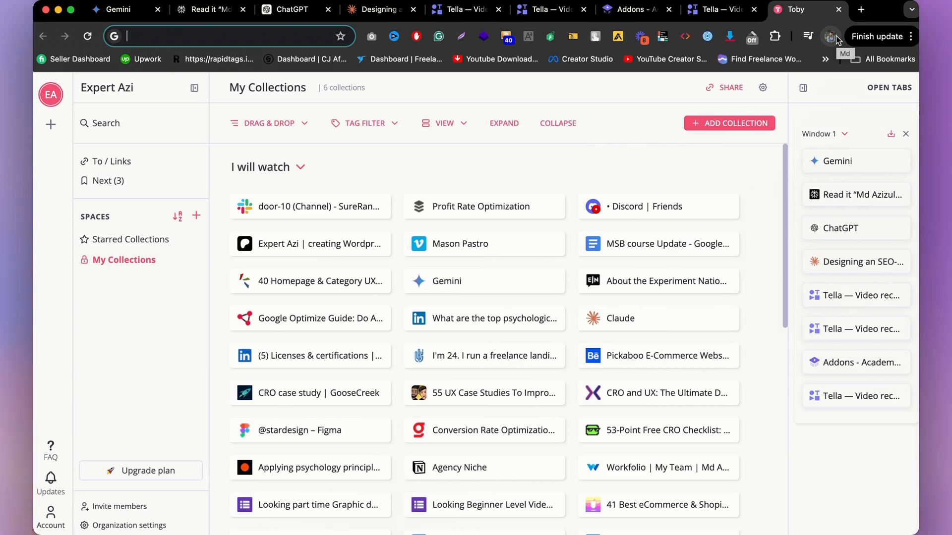
type("real")
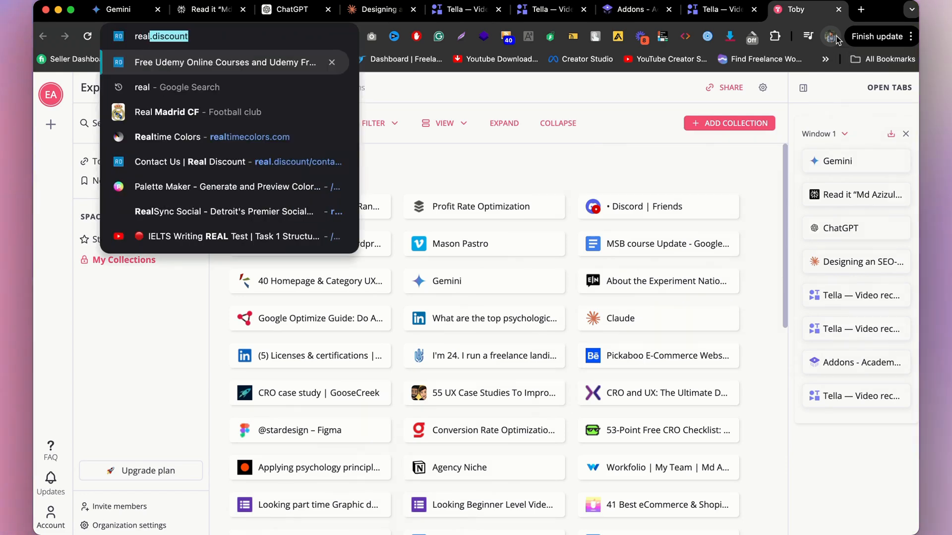
left_click(287, 139)
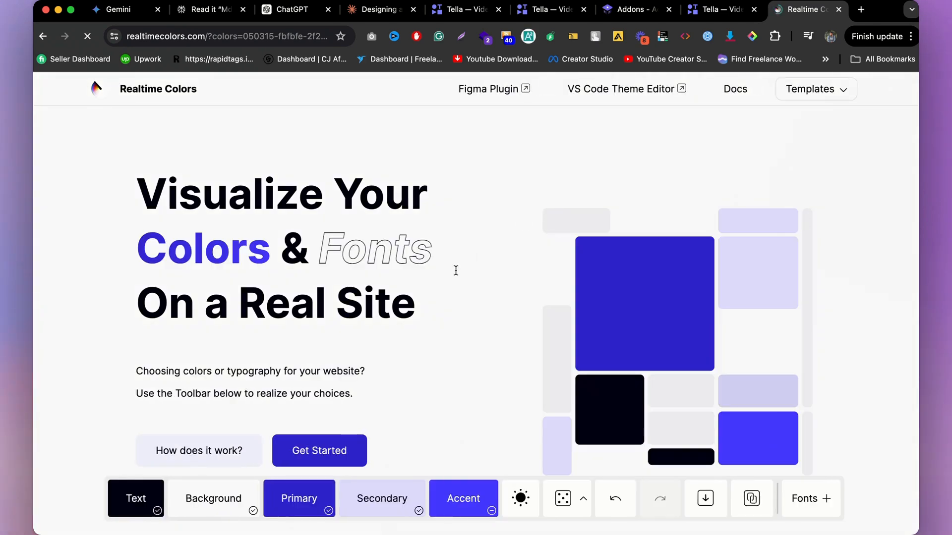
scroll(457, 277, "down", 3)
scroll(461, 288, "up", 4)
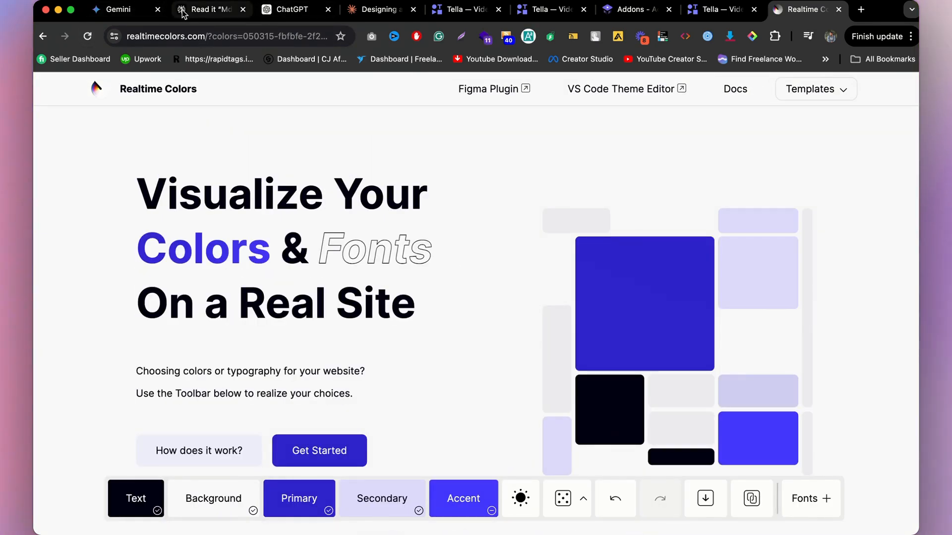
left_click(250, 10)
left_click(267, 10)
left_click(378, 10)
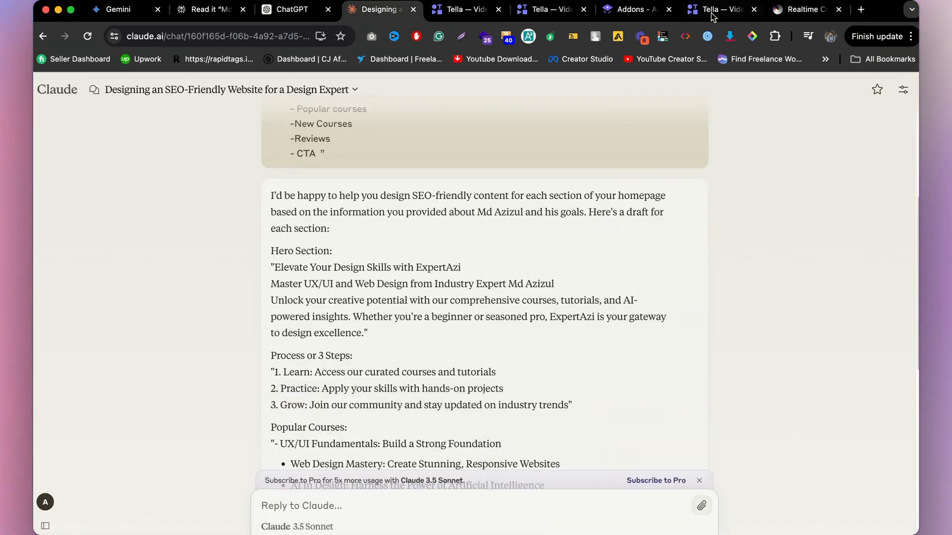
left_click(803, 9)
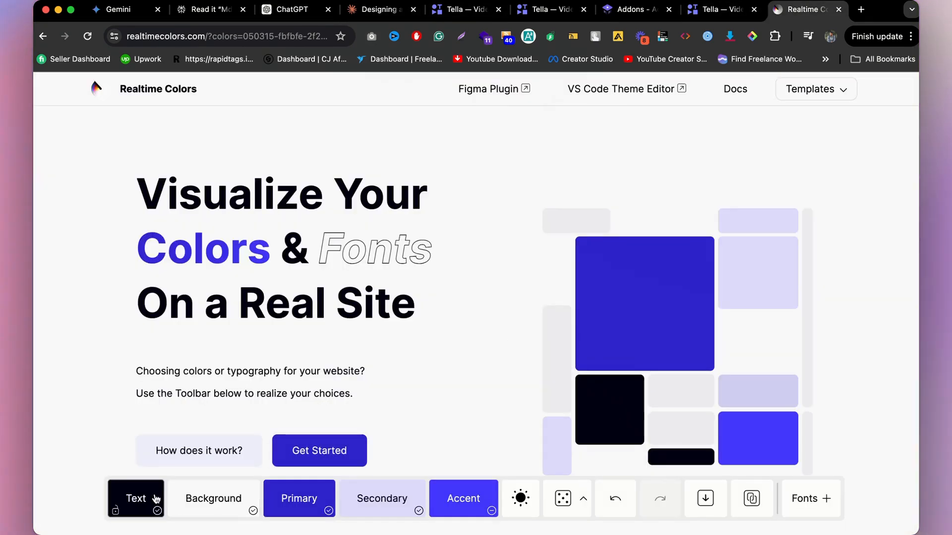
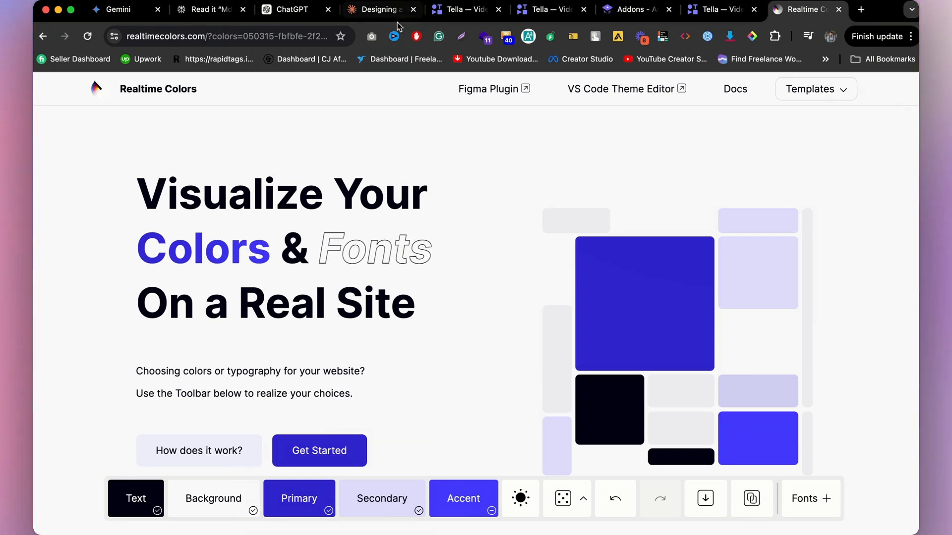
Step: Begin a Claude prompt asking for a website colour suggestion, stating black is preferred for text and background, primary colours are needed
left_click(389, 12)
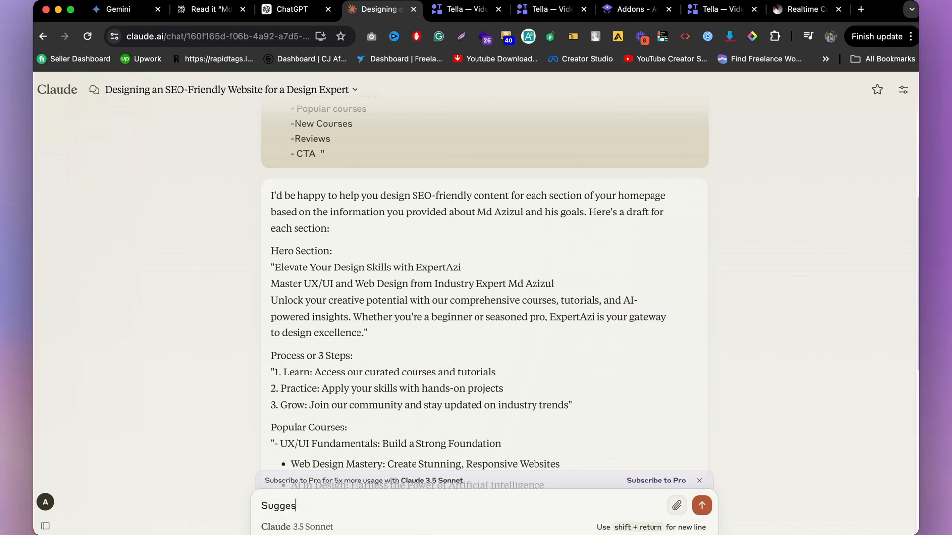
type("Suggest me an color f")
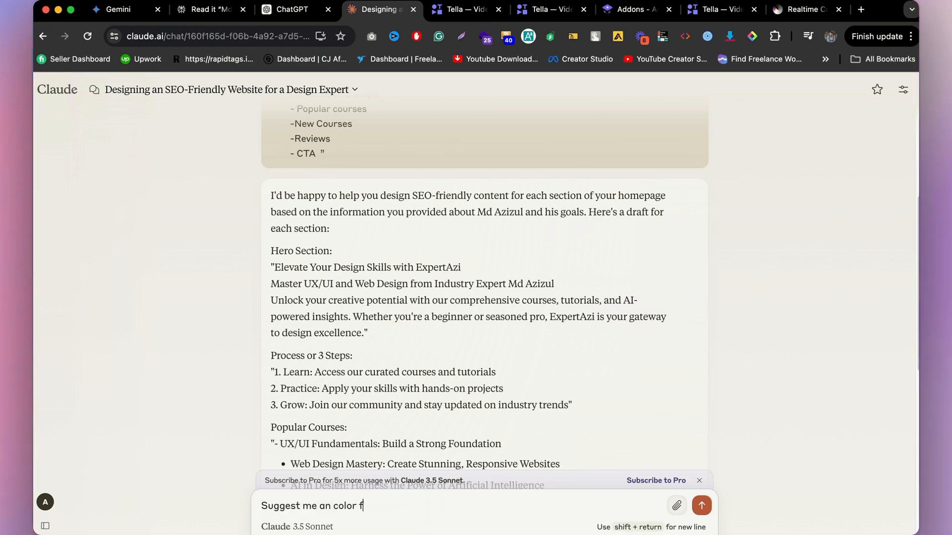
type("or my website")
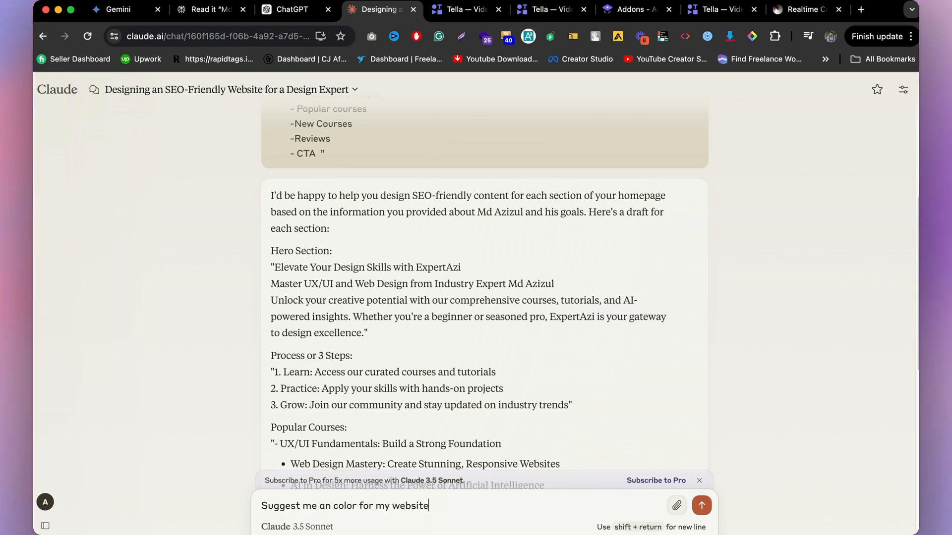
key("shift+Return")
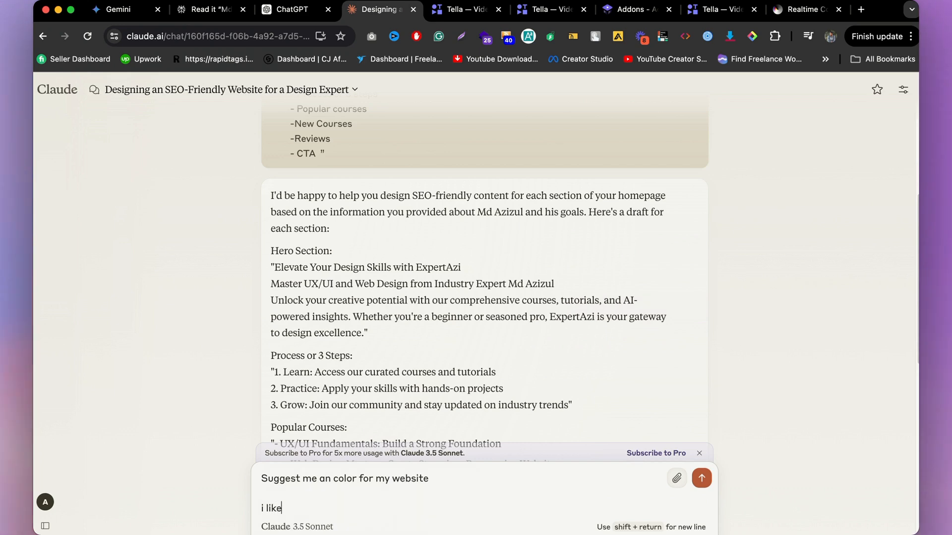
type("i like to use bl")
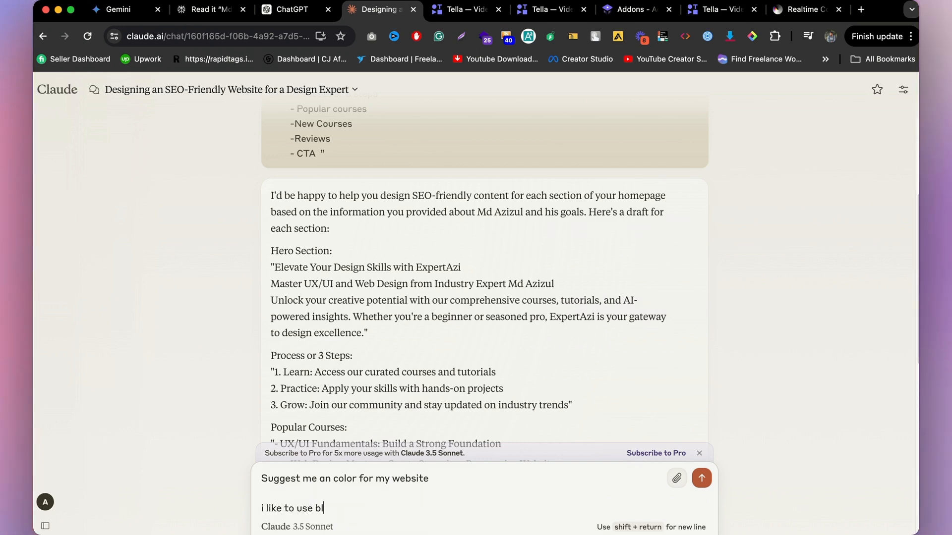
type("ack for ")
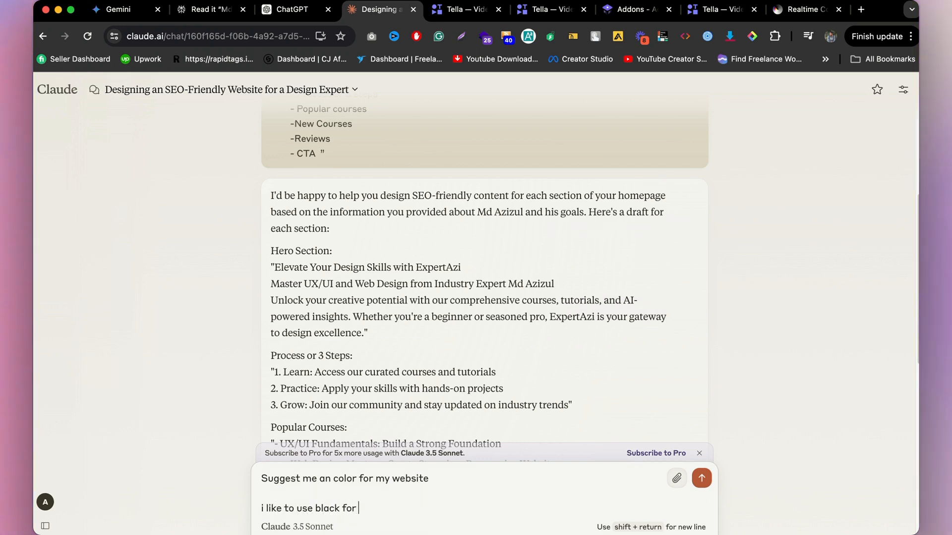
type("text.")
key("shift+Return")
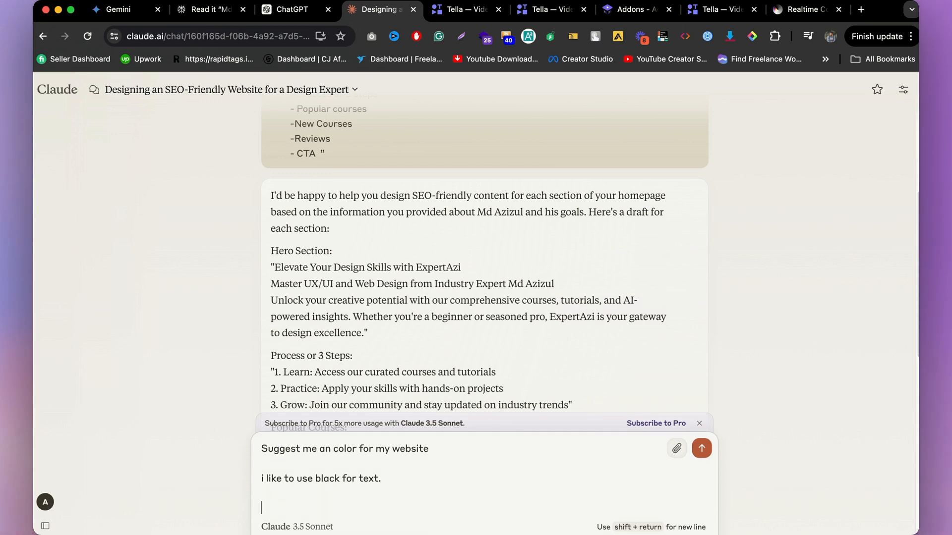
type("i need backgound")
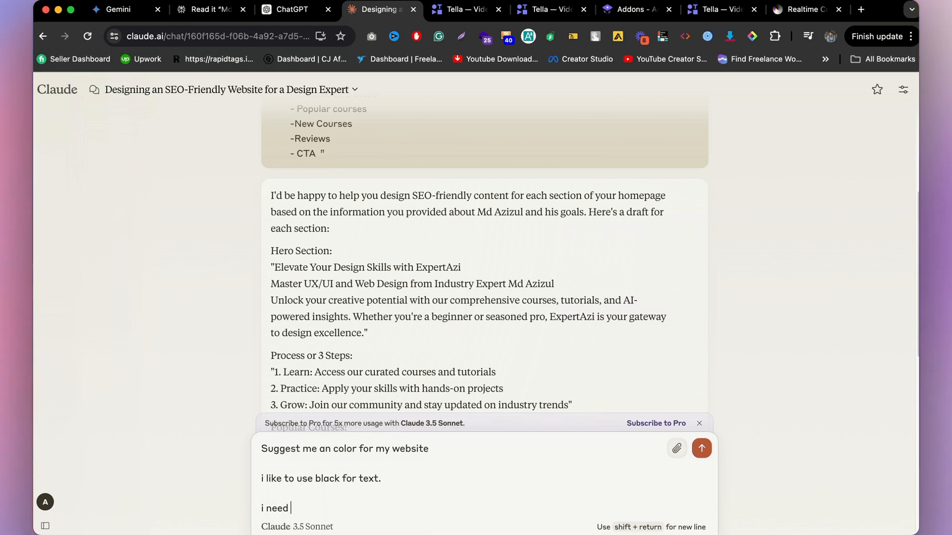
key("BackSpace")
key("BackSpace")
key("BackSpace")
key("BackSpace")
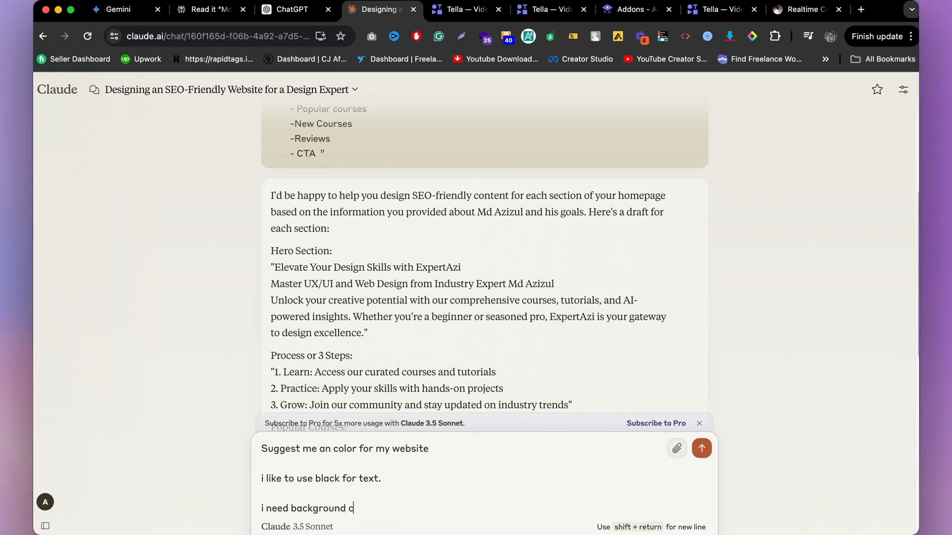
type("round color, primary,")
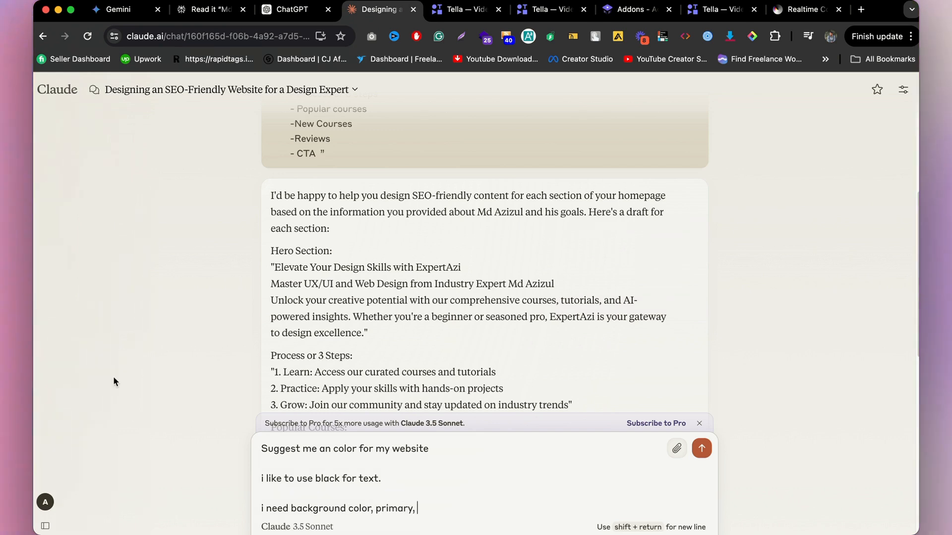
Step: Extend the prompt line to request background, primary, secondary and accent colours
left_click(782, 15)
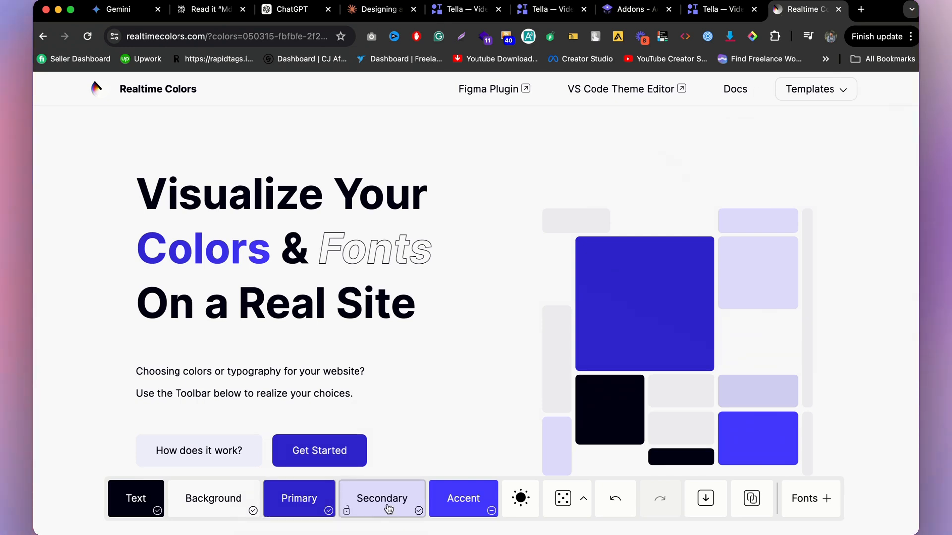
left_click(377, 10)
type("seco")
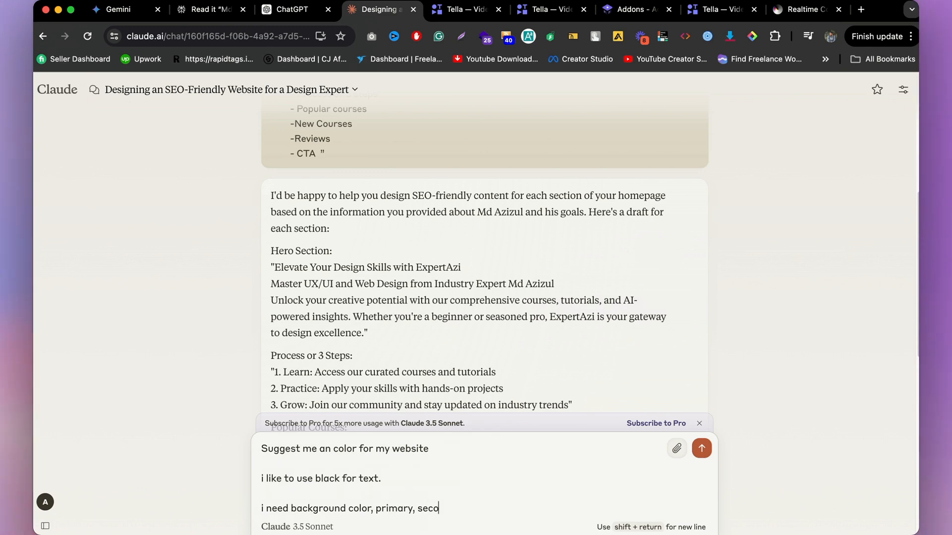
type("ndery and accent col")
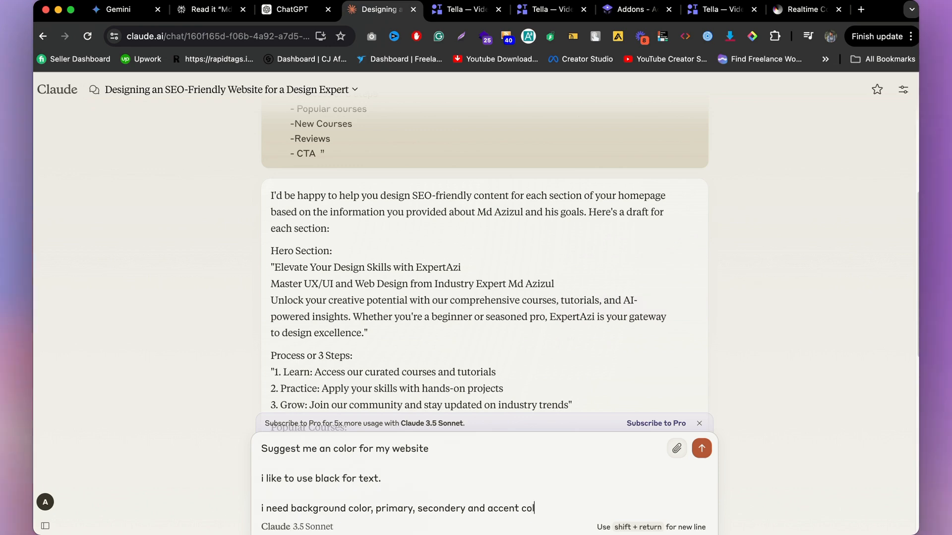
type("or")
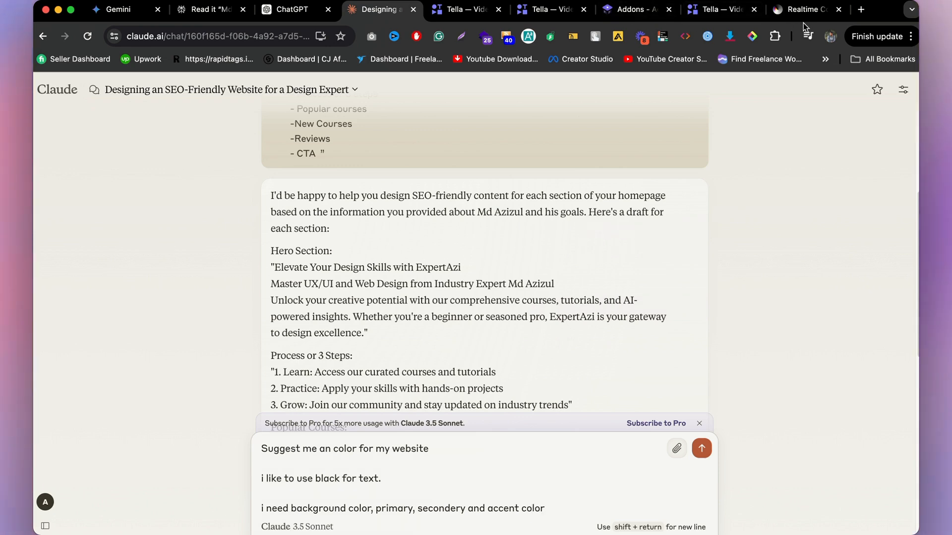
left_click(804, 10)
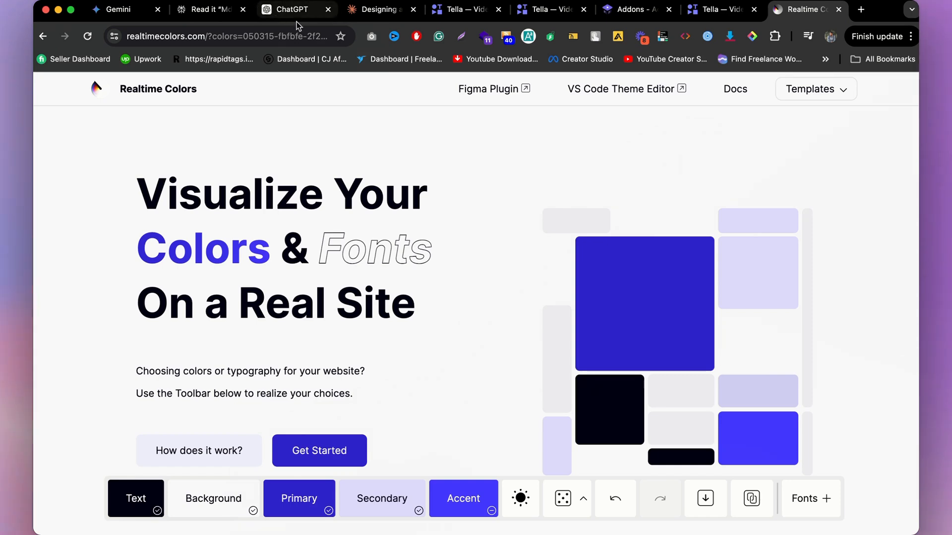
left_click(381, 7)
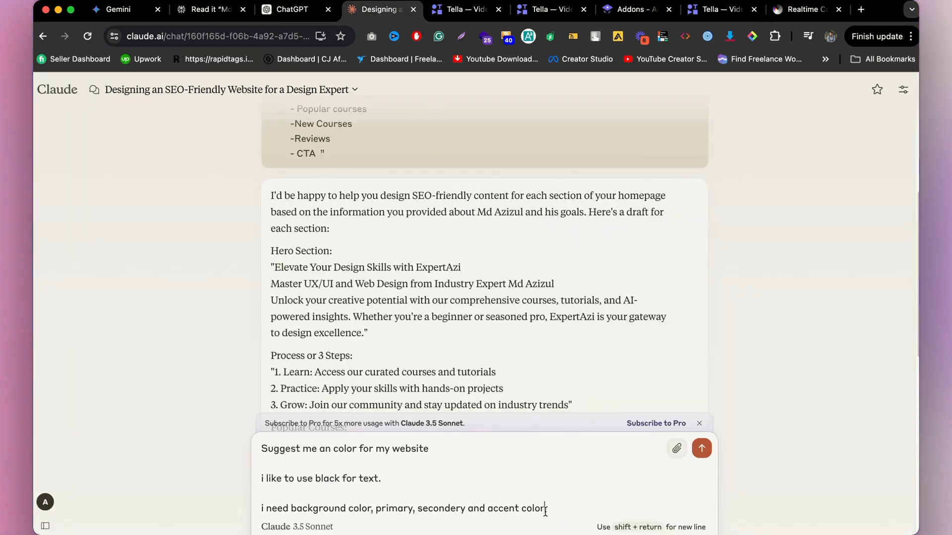
Step: Add a line asking to generate colours based on the earlier conversation and submit the prompt
key("shift+Return")
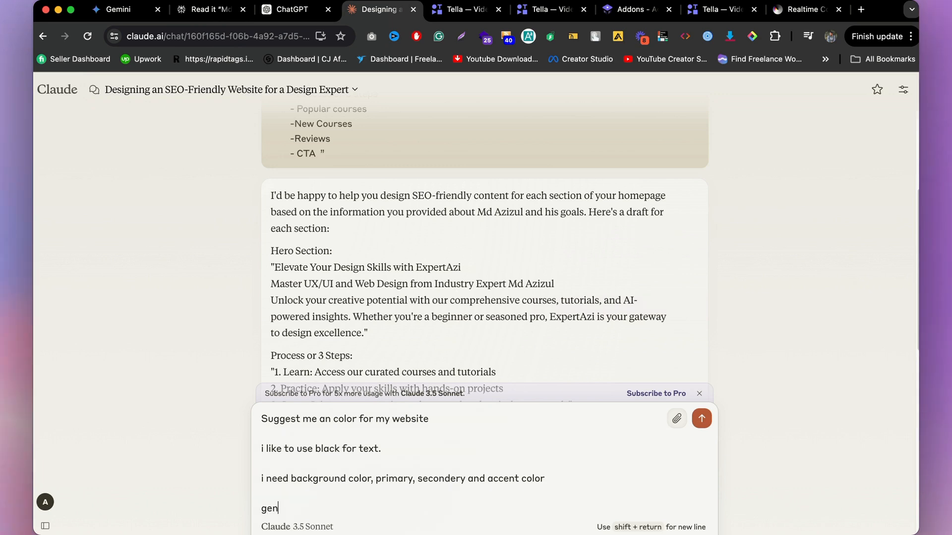
type("genarate a")
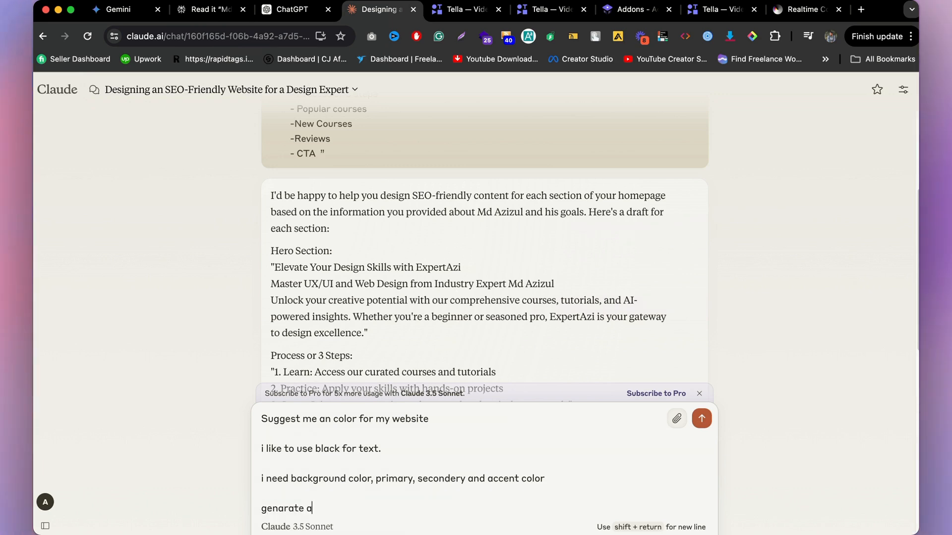
type("n col")
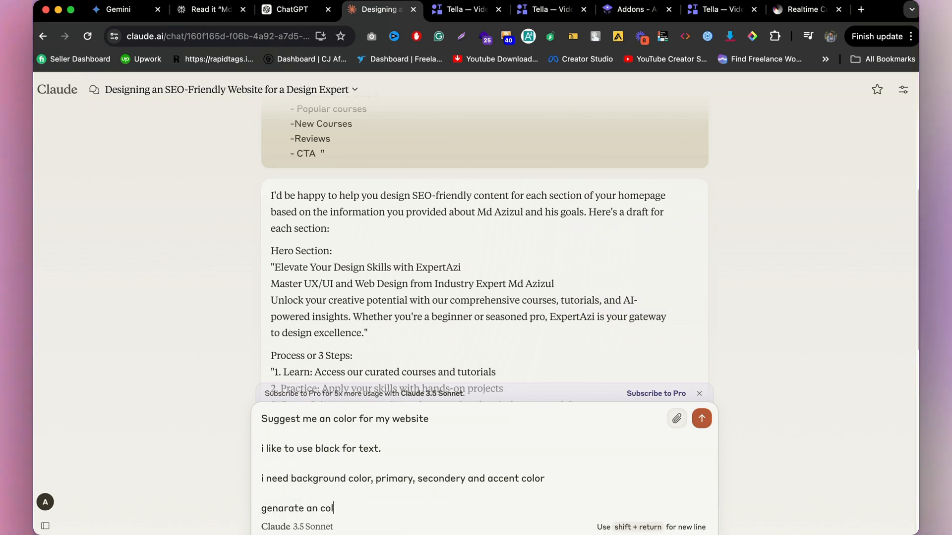
type("or based")
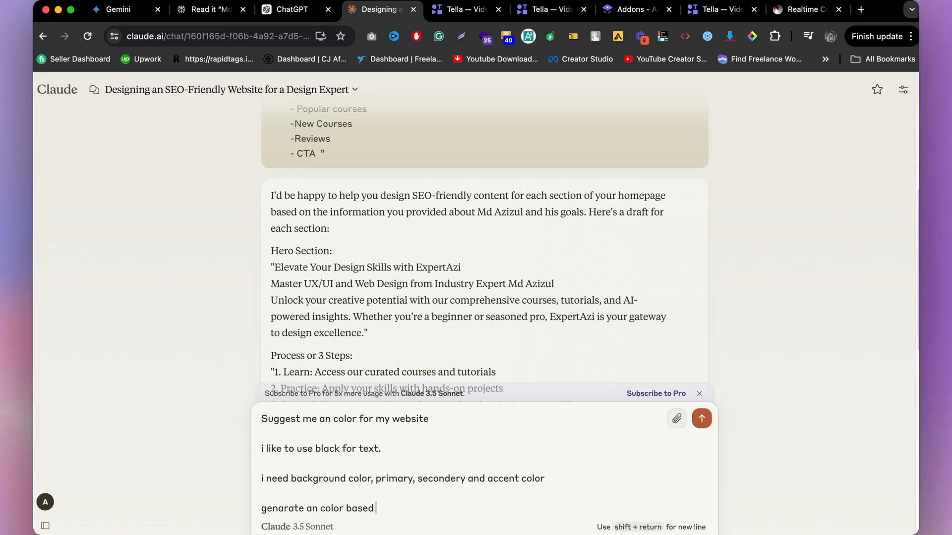
type(" on our")
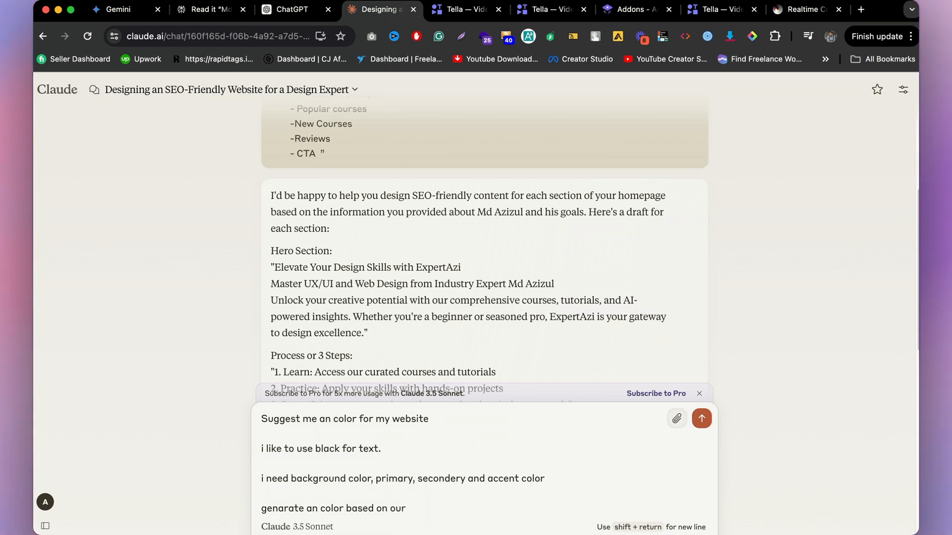
type(" old conversio")
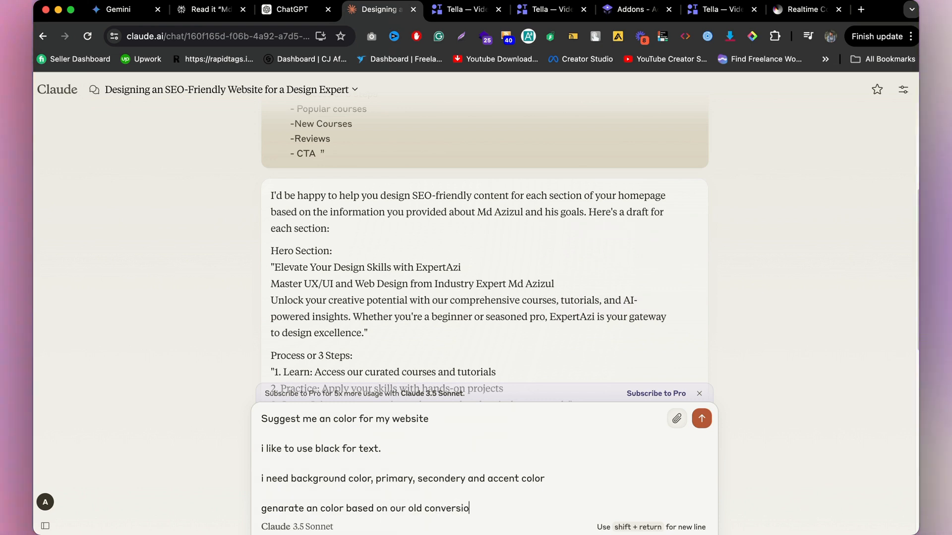
type("n")
key("super+a")
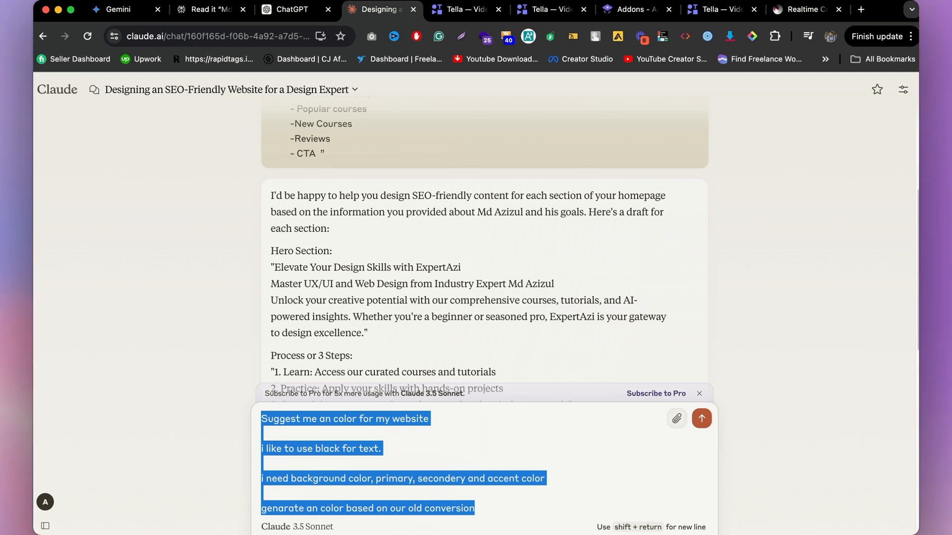
key("super+x")
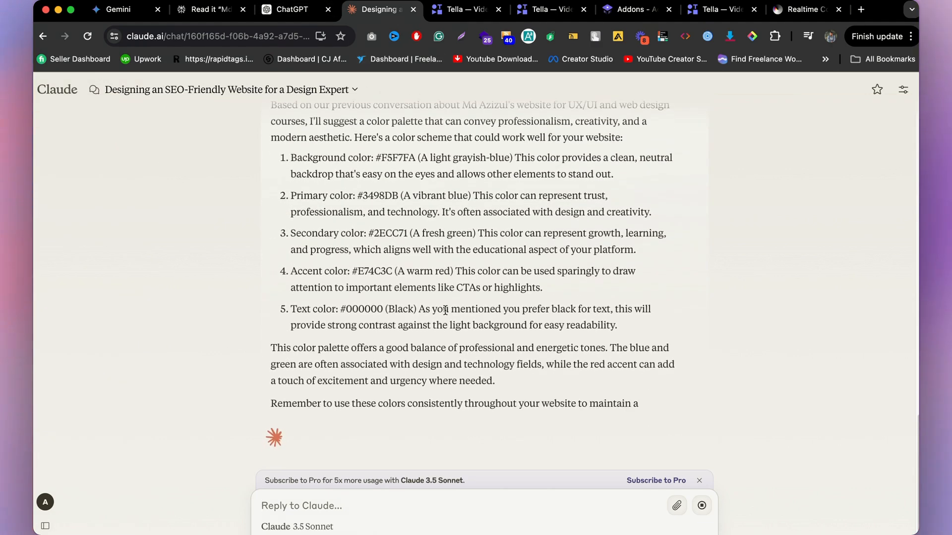
Step: Copy the suggested background colour #F5F7FA and set it as the Background colour in Realtime Colors
scroll(417, 331, "up", 4)
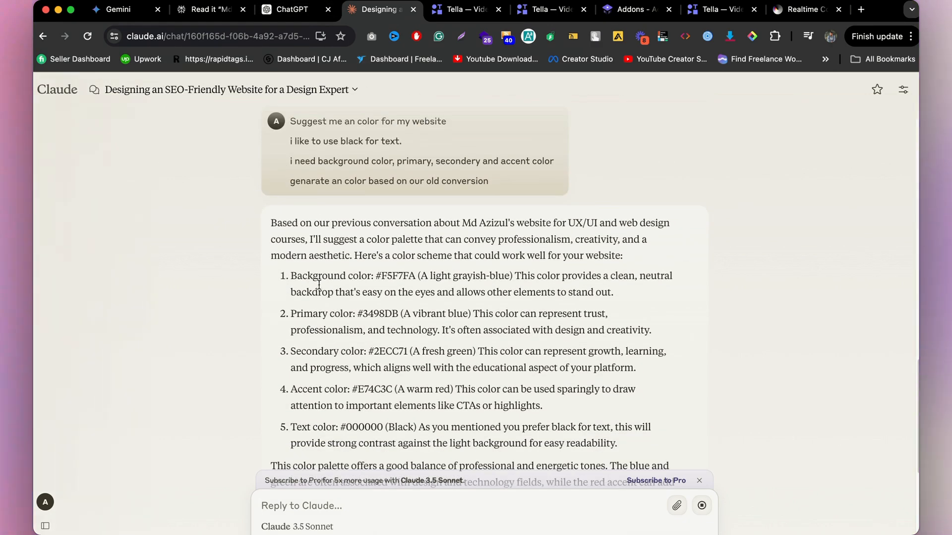
double_click(396, 275)
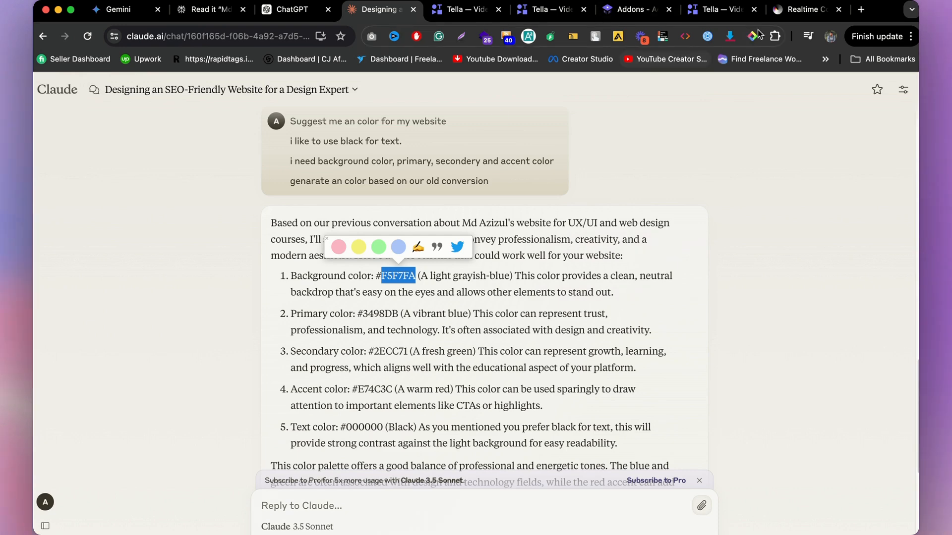
left_click(804, 14)
left_click(208, 500)
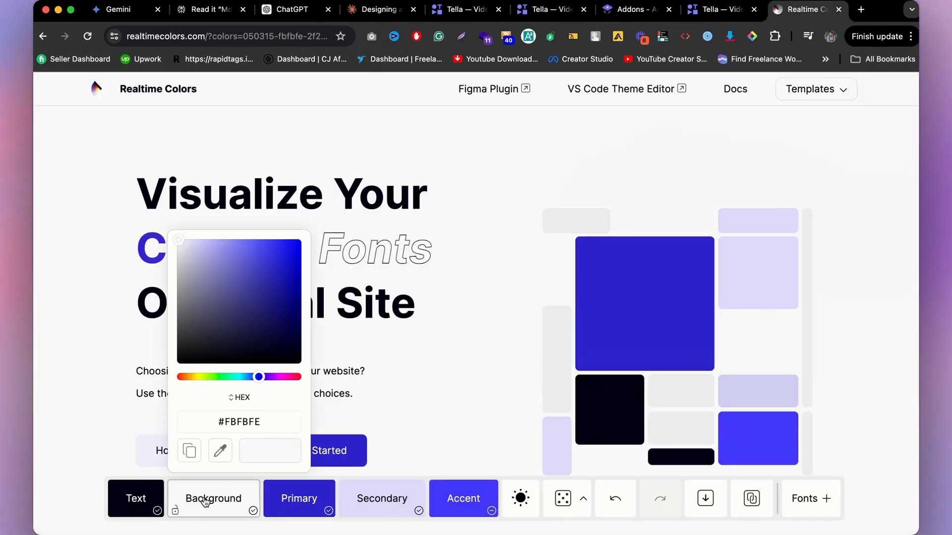
double_click(242, 423)
key("cmd+v")
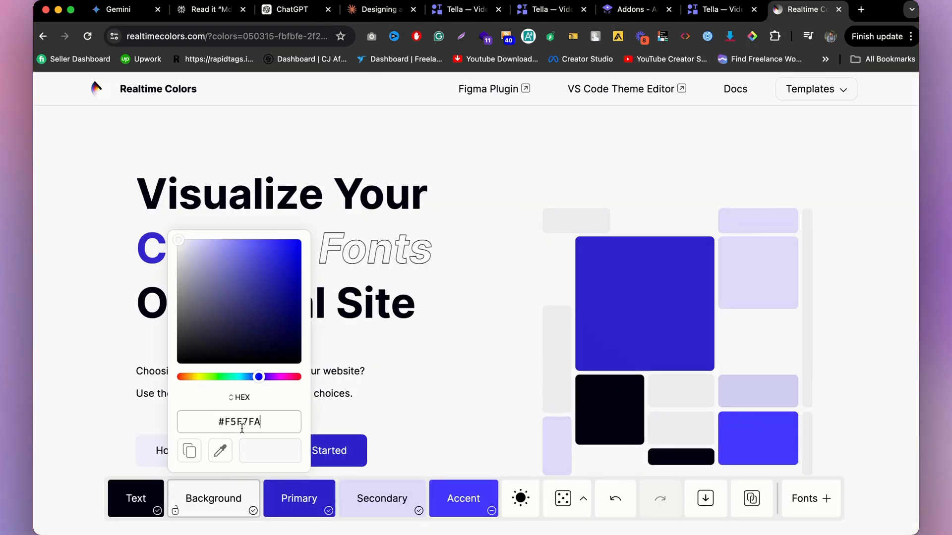
left_click(425, 378)
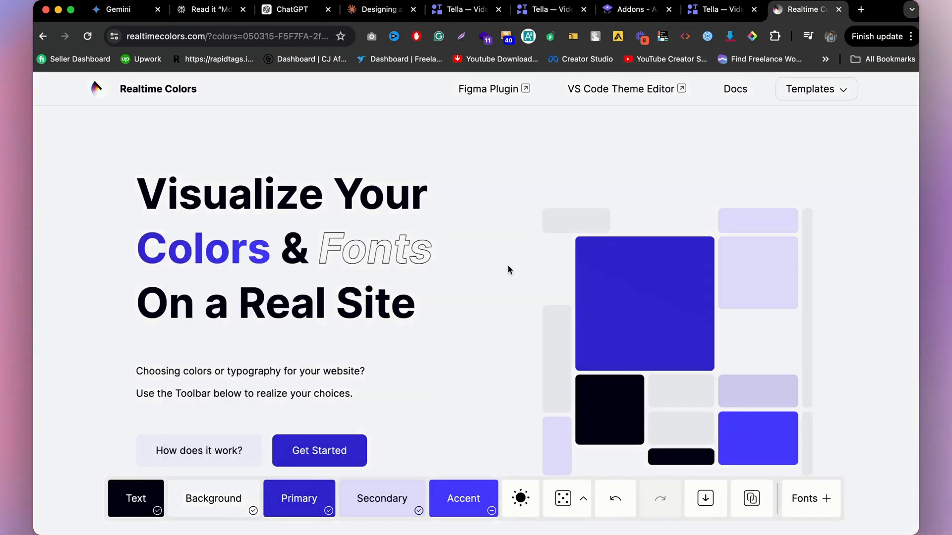
Step: Copy the suggested primary colour #3498DB and set it as the Primary colour in Realtime Colors
left_click(392, 11)
double_click(386, 315)
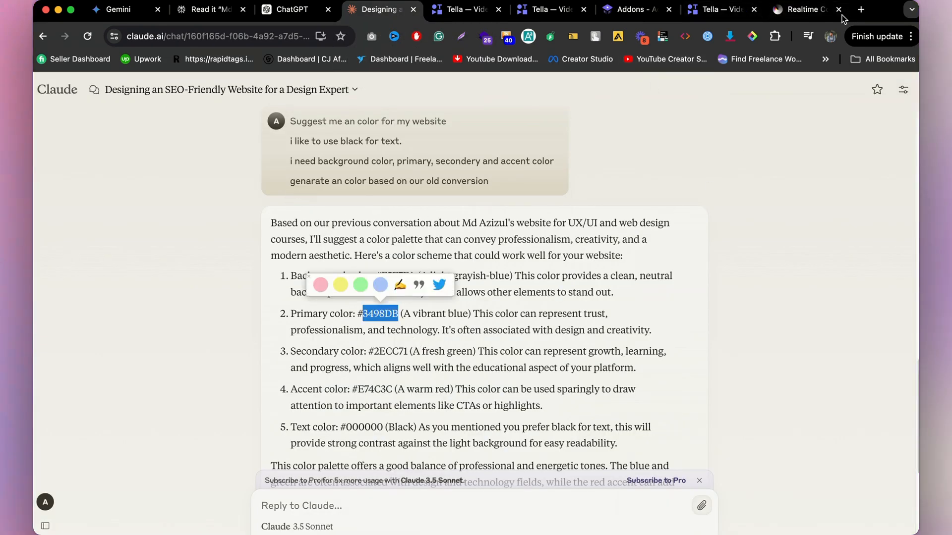
left_click(785, 10)
left_click(298, 502)
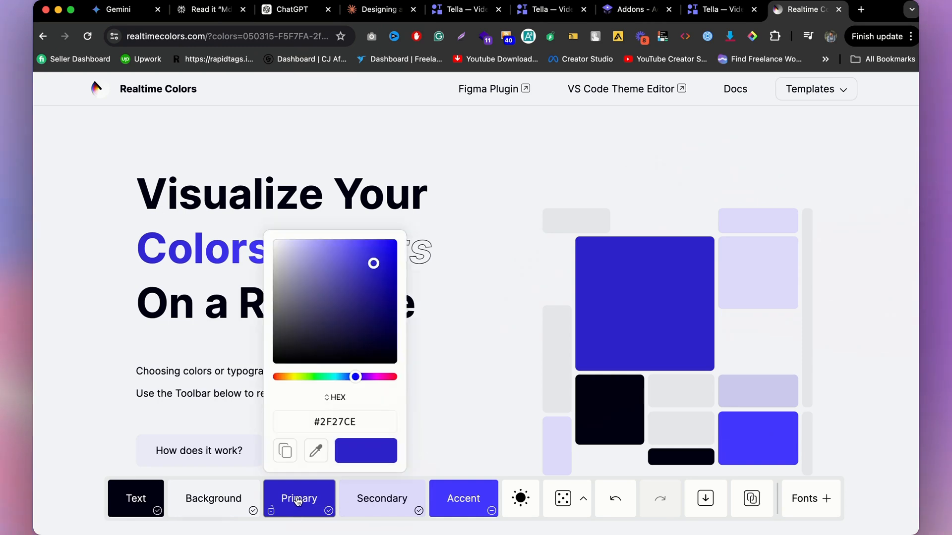
left_click(508, 381)
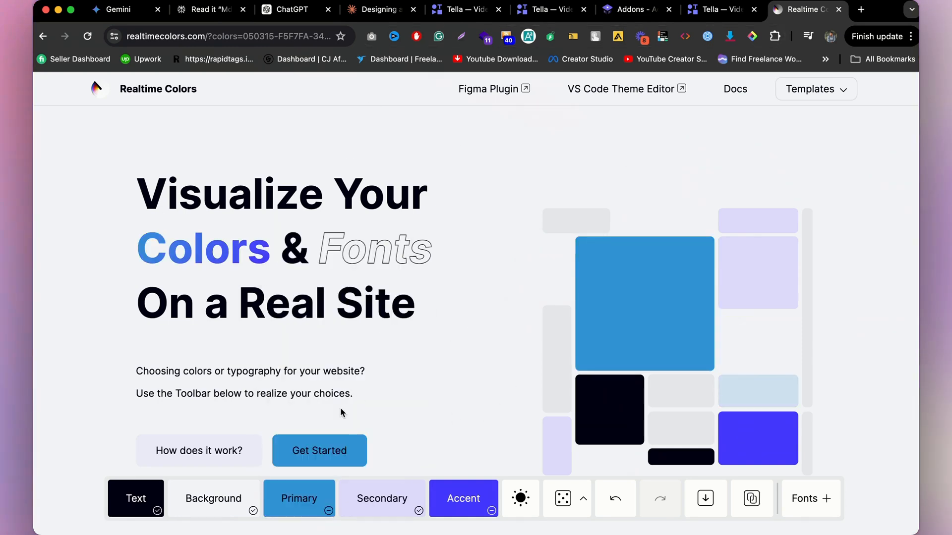
Step: Scroll the Realtime Colors preview page to review the updated palette
scroll(362, 367, "down", 3)
scroll(353, 364, "up", 3)
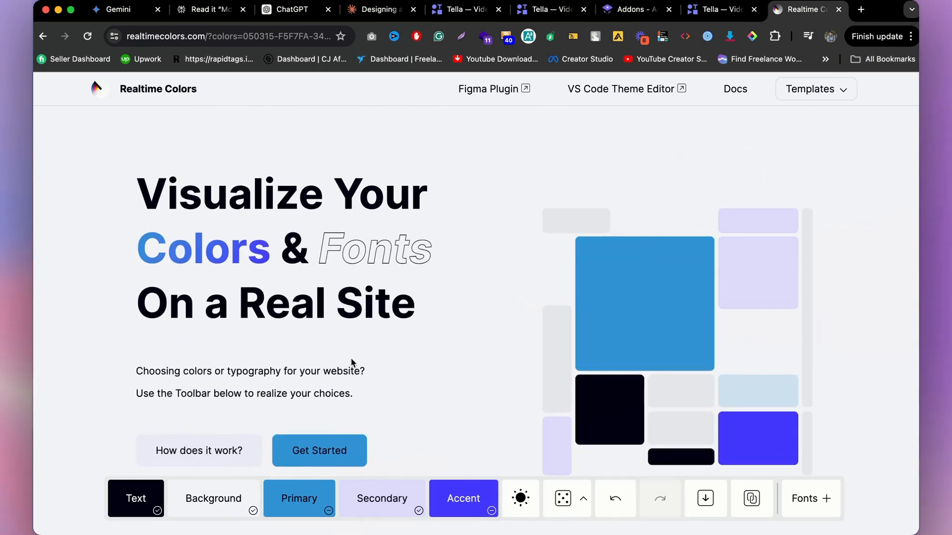
scroll(408, 430, "down", 1)
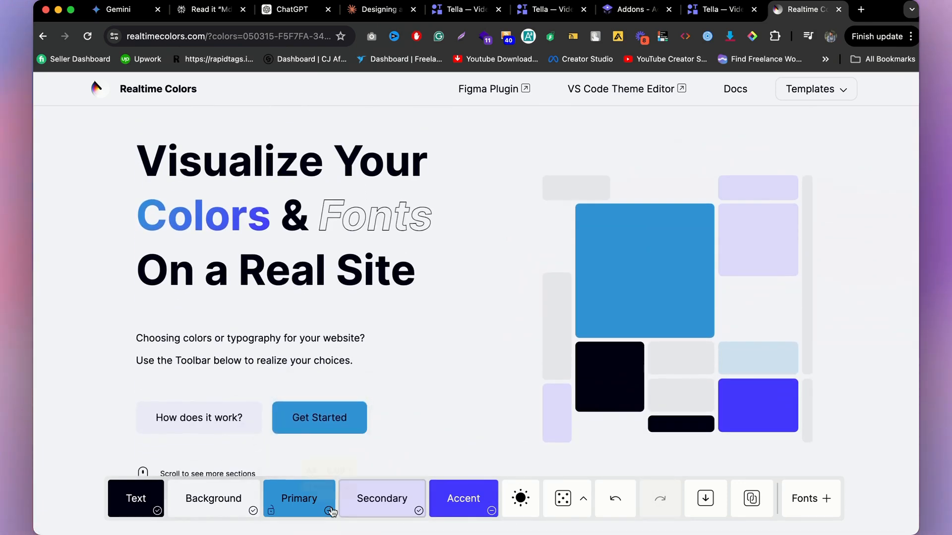
scroll(349, 409, "down", 4)
scroll(346, 407, "up", 5)
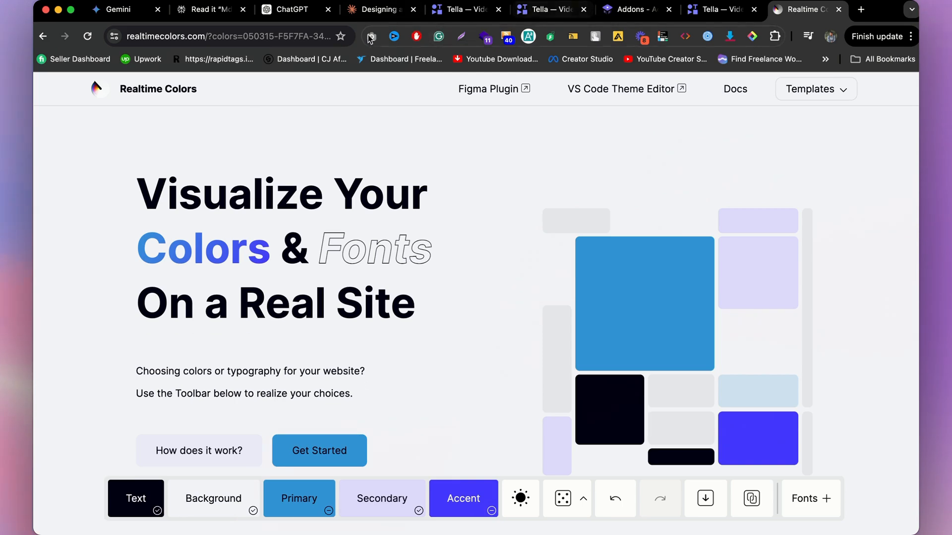
Step: Copy the suggested secondary colour #2ECC71 and set it as the Secondary colour in Realtime Colors
left_click(354, 12)
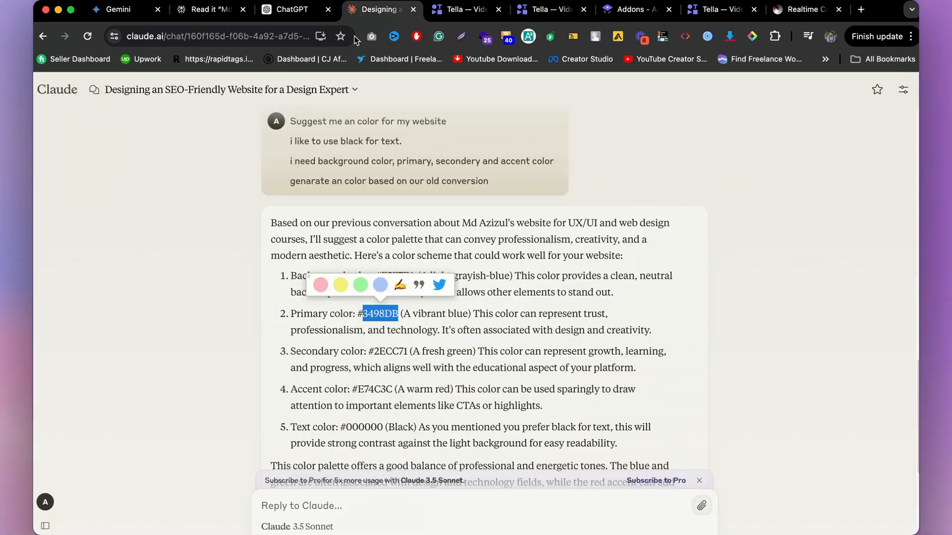
double_click(390, 352)
left_click(783, 10)
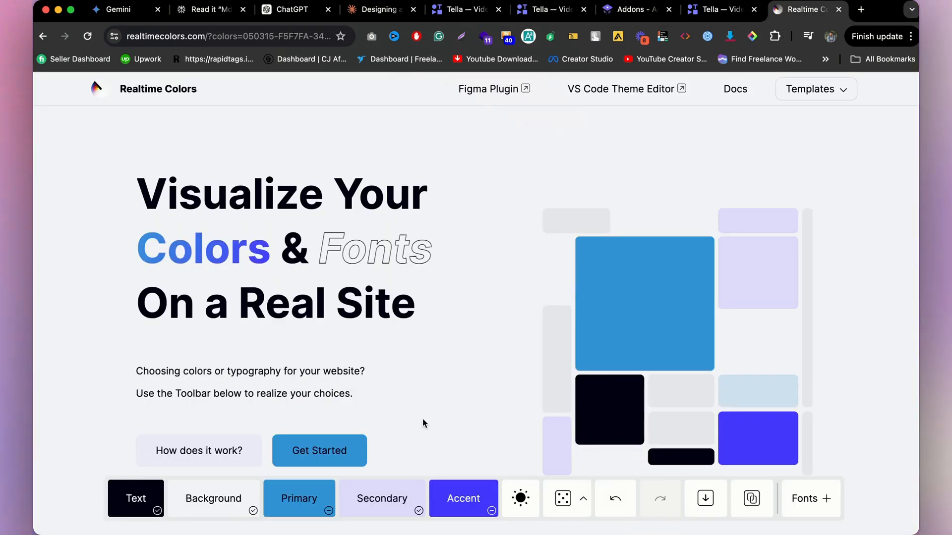
left_click(388, 500)
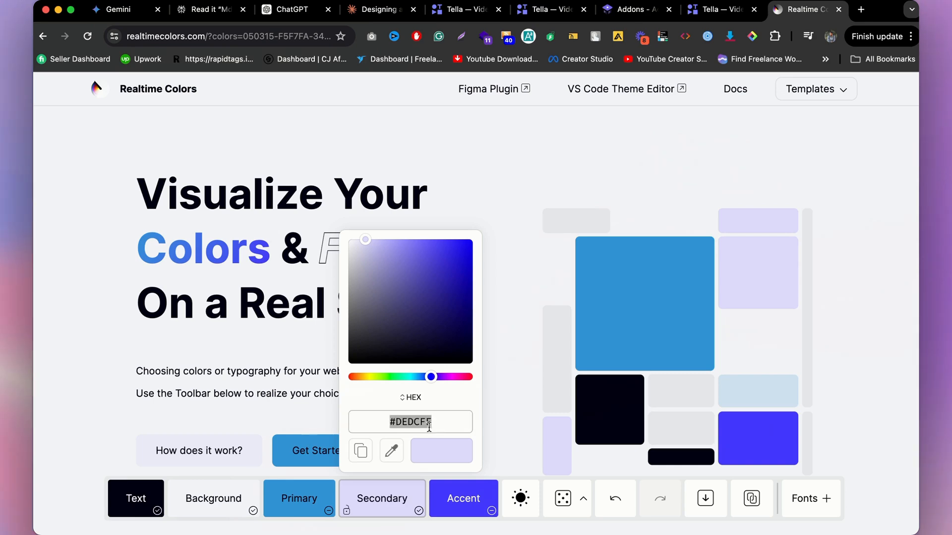
left_click(543, 413)
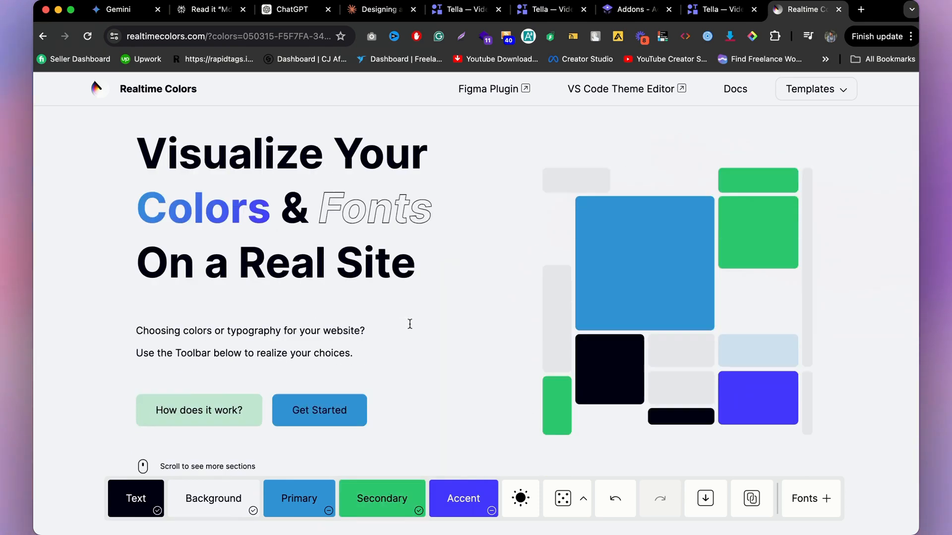
Step: Copy the suggested accent colour #E74C3C and set it as the Accent colour in Realtime Colors
scroll(409, 323, "down", 3)
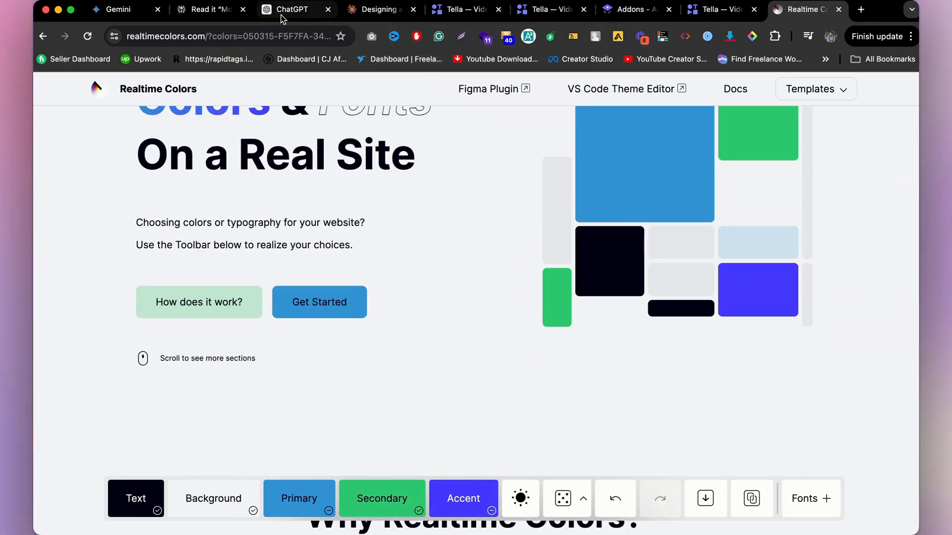
left_click(379, 10)
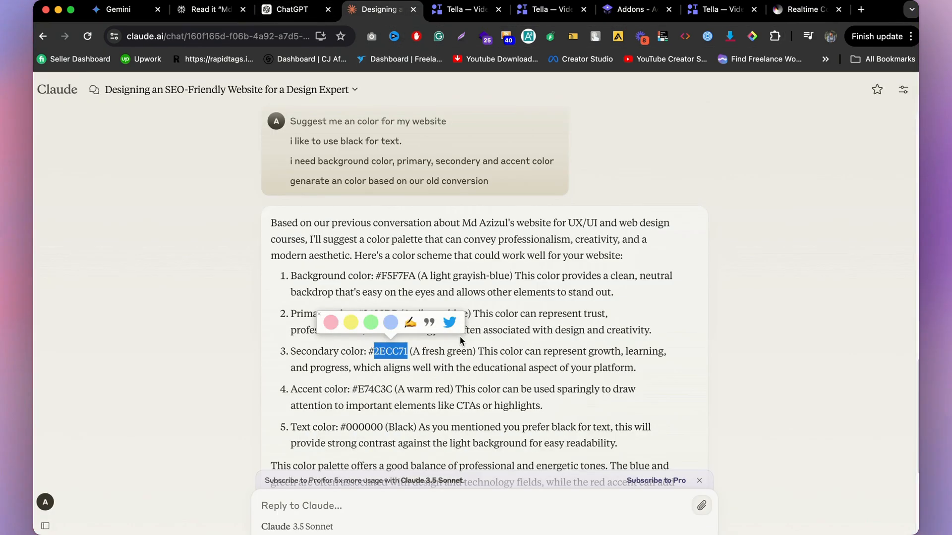
double_click(377, 389)
key("super+c")
left_click(797, 18)
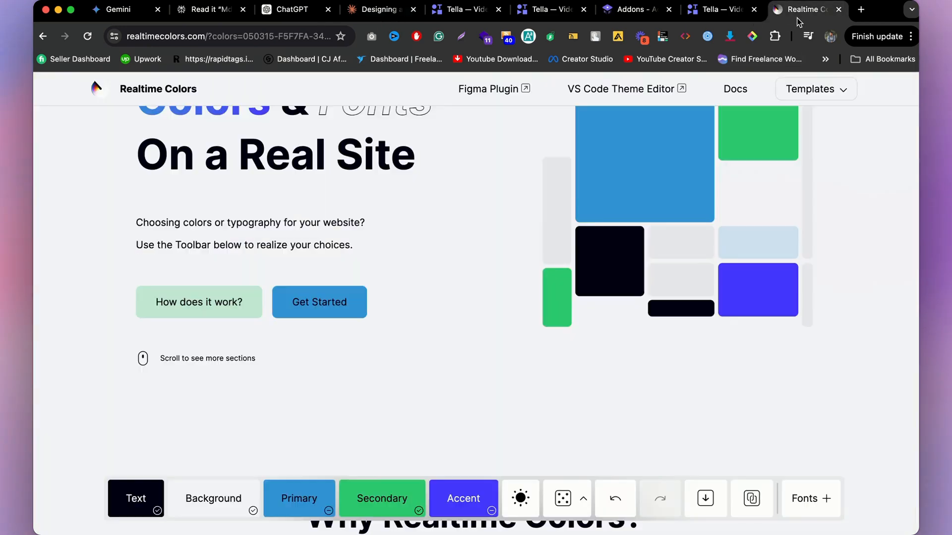
left_click(465, 499)
left_click(446, 421)
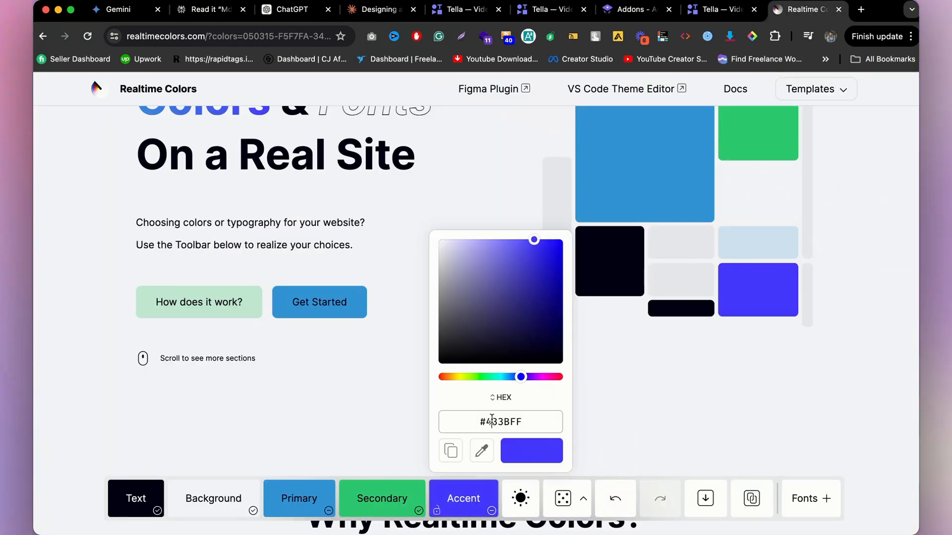
key("super+v")
left_click(370, 370)
Step: Scroll through the Realtime Colors preview to review the palette with the new secondary and accent colours
scroll(423, 330, "up", 3)
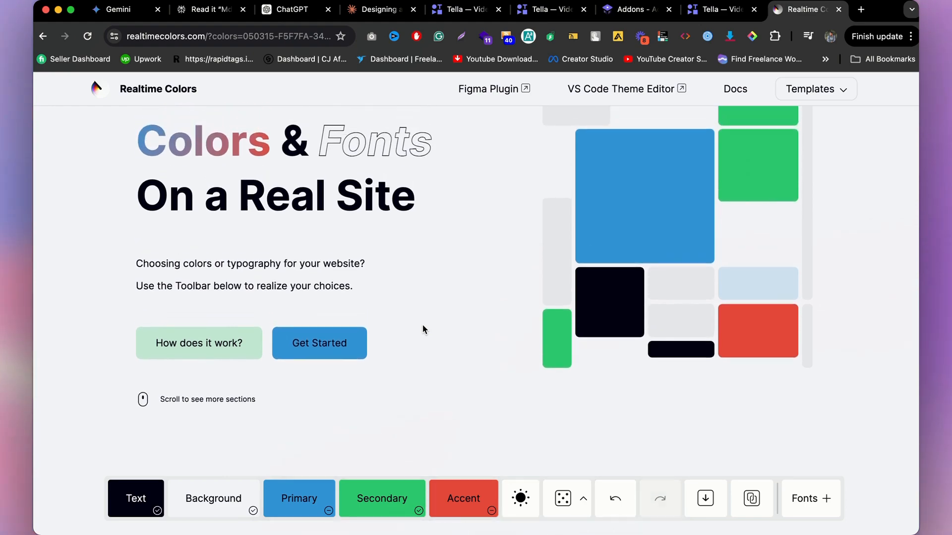
scroll(423, 330, "down", 2)
scroll(423, 329, "down", 15)
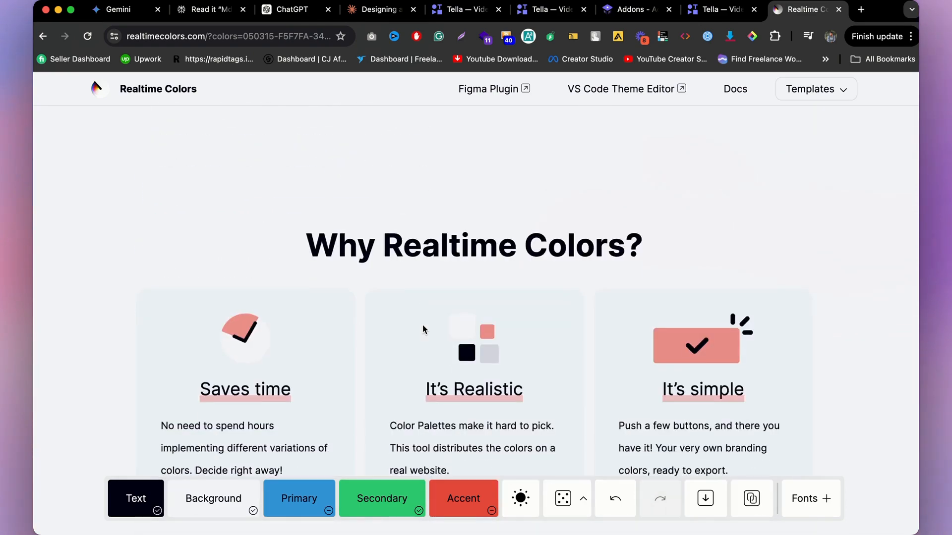
scroll(423, 329, "up", 15)
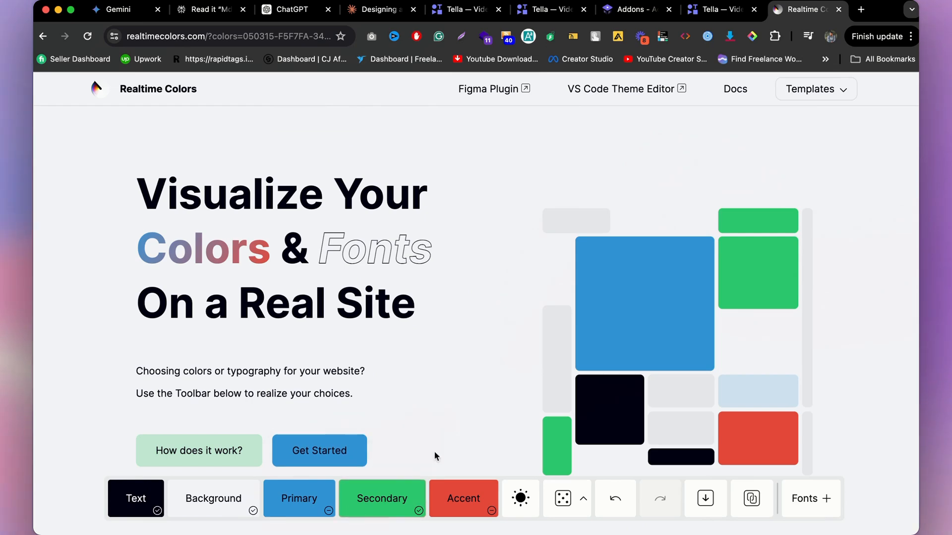
scroll(386, 346, "down", 4)
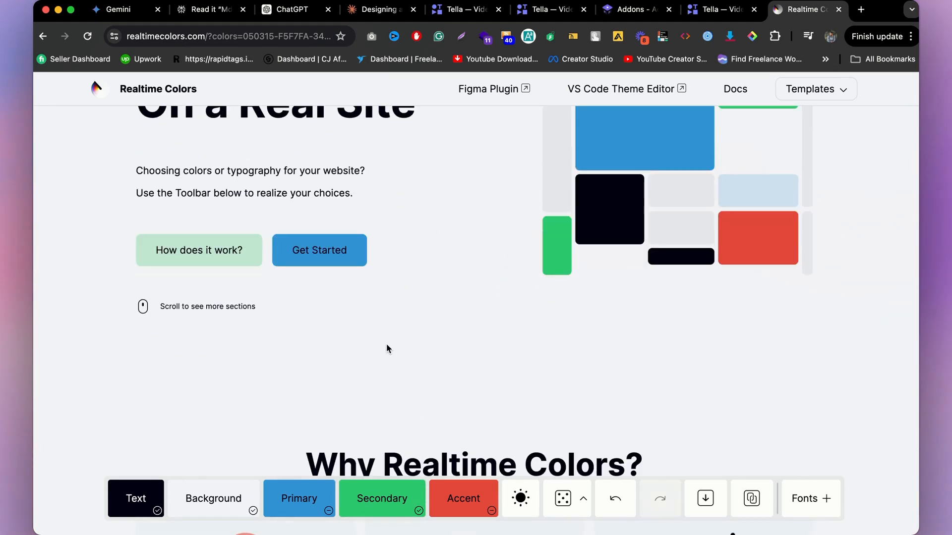
scroll(394, 354, "up", 4)
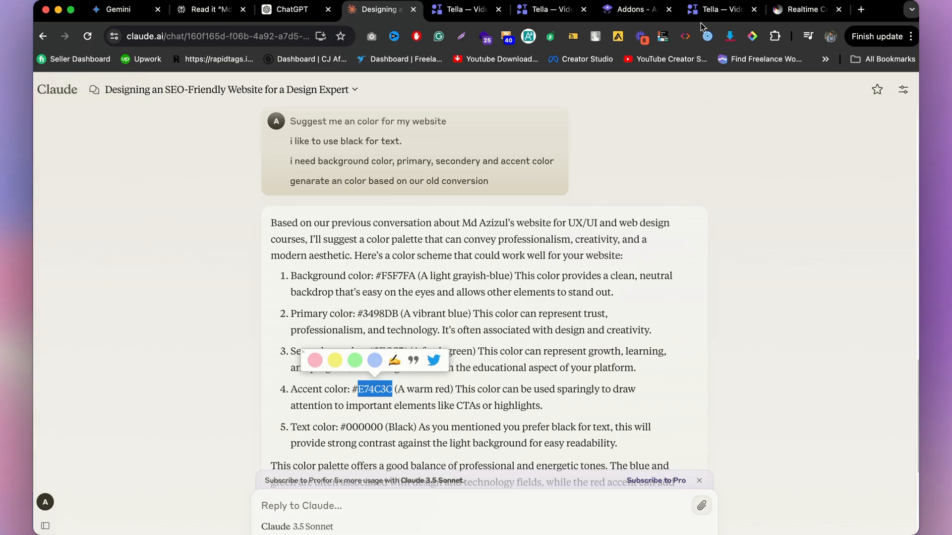
left_click(776, 11)
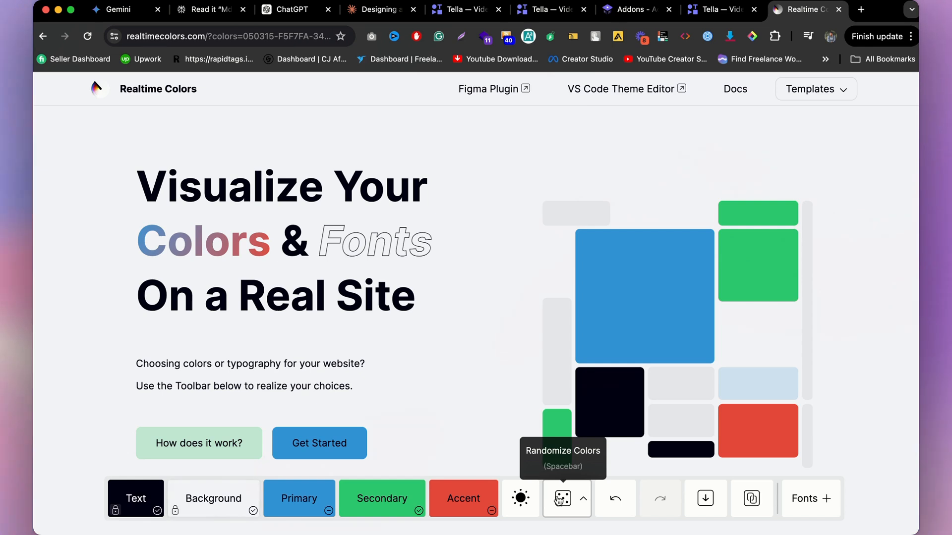
Step: Randomize the unlocked colours several times, keeping the text and background colours locked
left_click(559, 501)
left_click(559, 500)
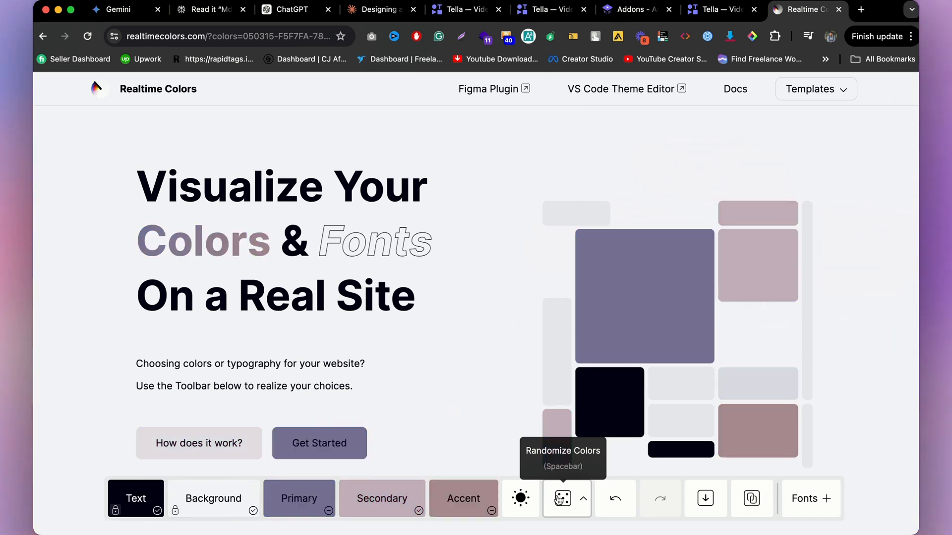
left_click(558, 501)
left_click(559, 500)
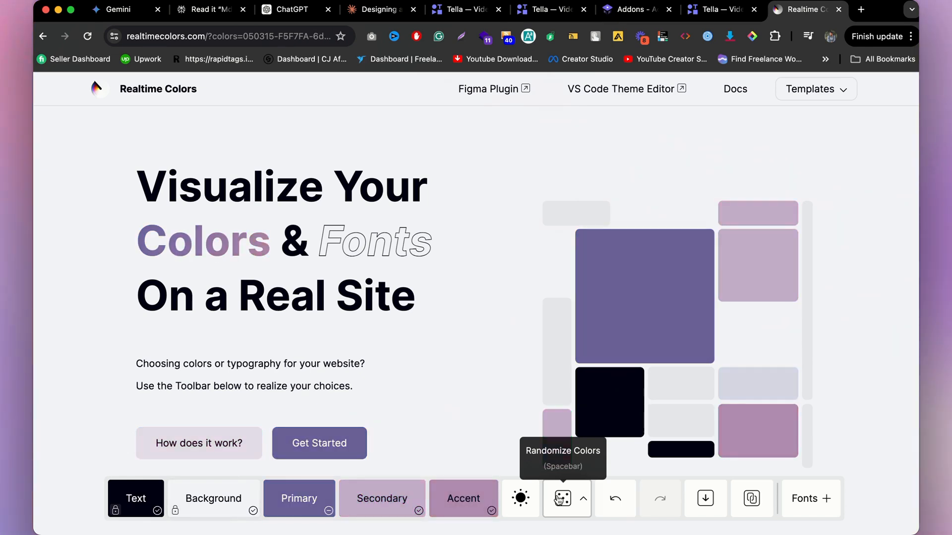
left_click(559, 499)
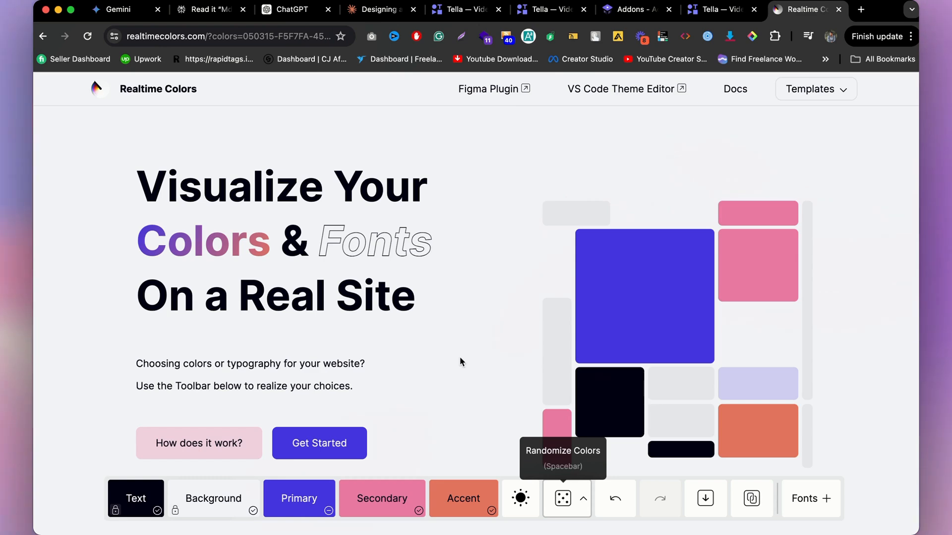
Step: Scroll the preview page to review the randomized palette
scroll(441, 376, "down", 3)
scroll(397, 425, "up", 3)
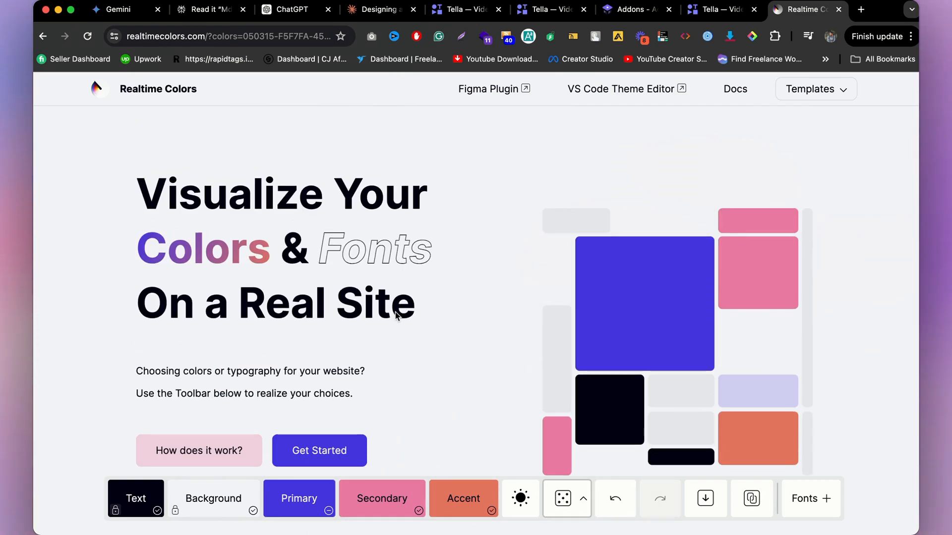
scroll(396, 317, "down", 4)
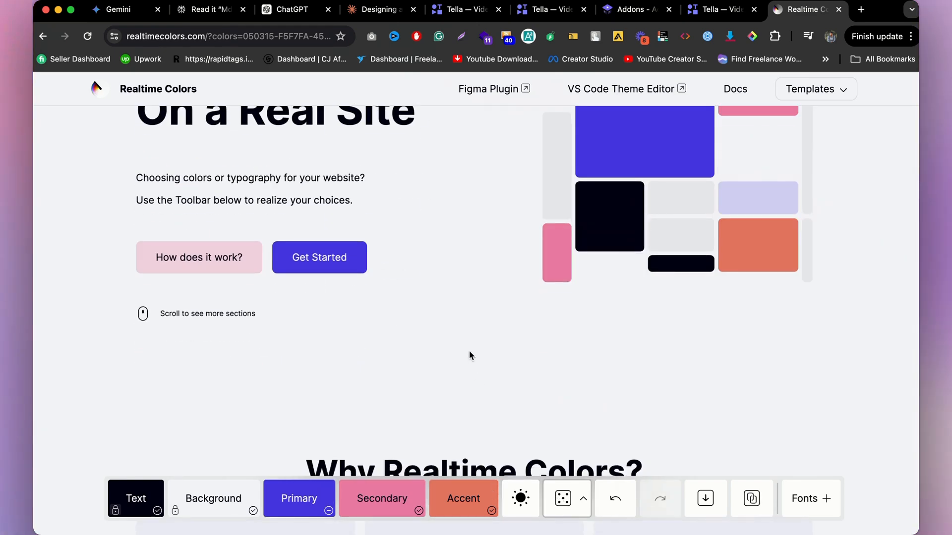
scroll(413, 298, "up", 4)
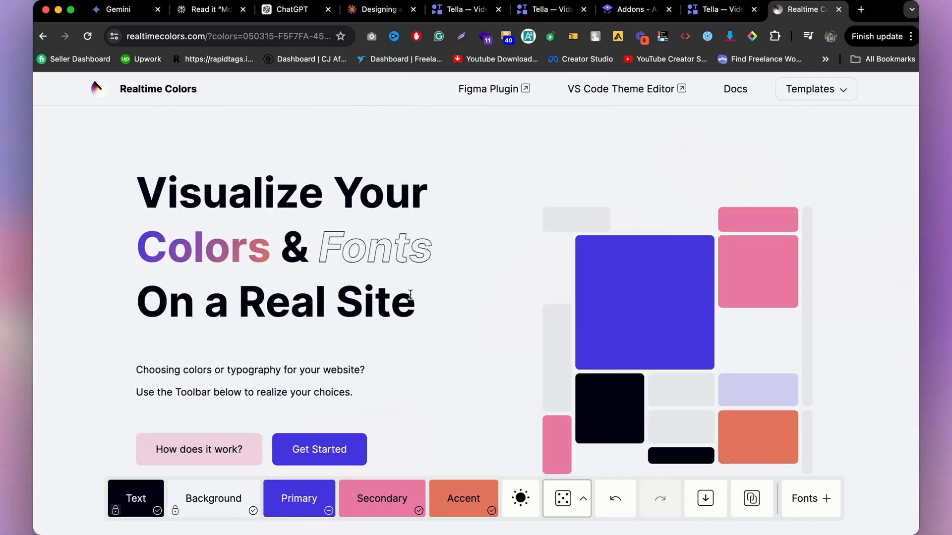
scroll(410, 300, "down", 3)
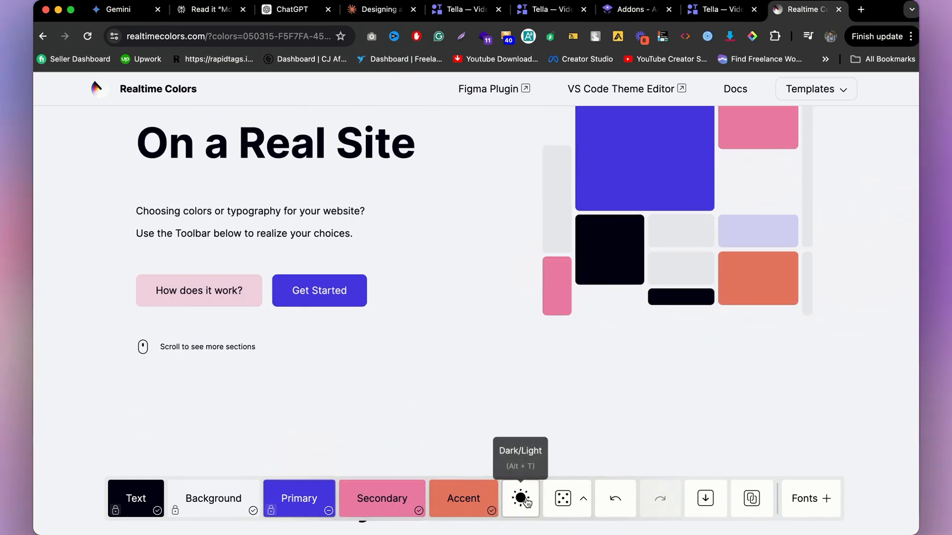
Step: Randomize the secondary and accent colours repeatedly with text, background and primary locked
left_click(560, 499)
left_click(560, 499)
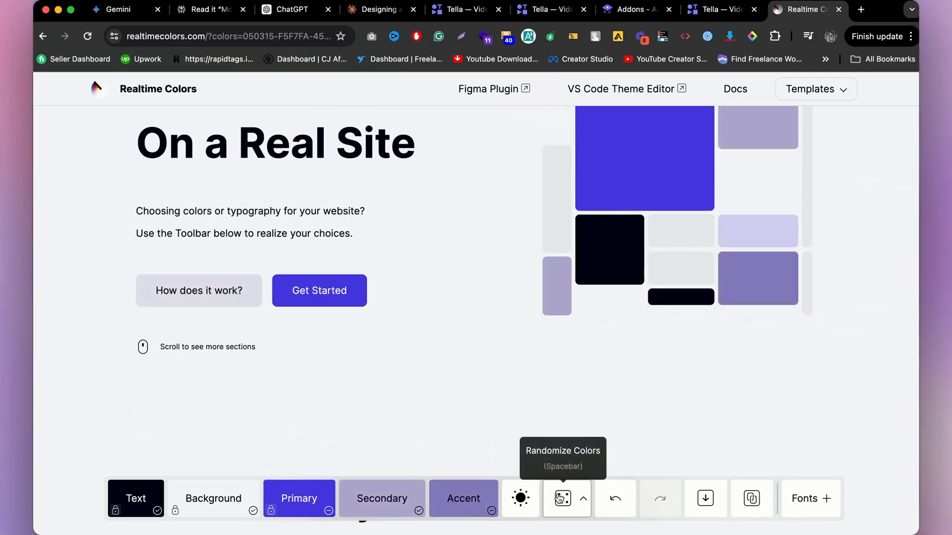
left_click(560, 499)
left_click(560, 499)
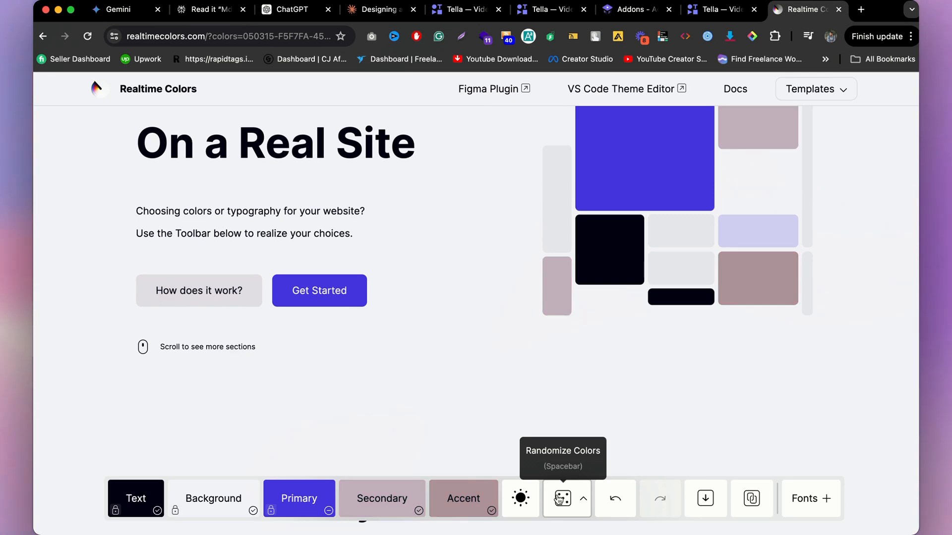
left_click(560, 499)
left_click(560, 499)
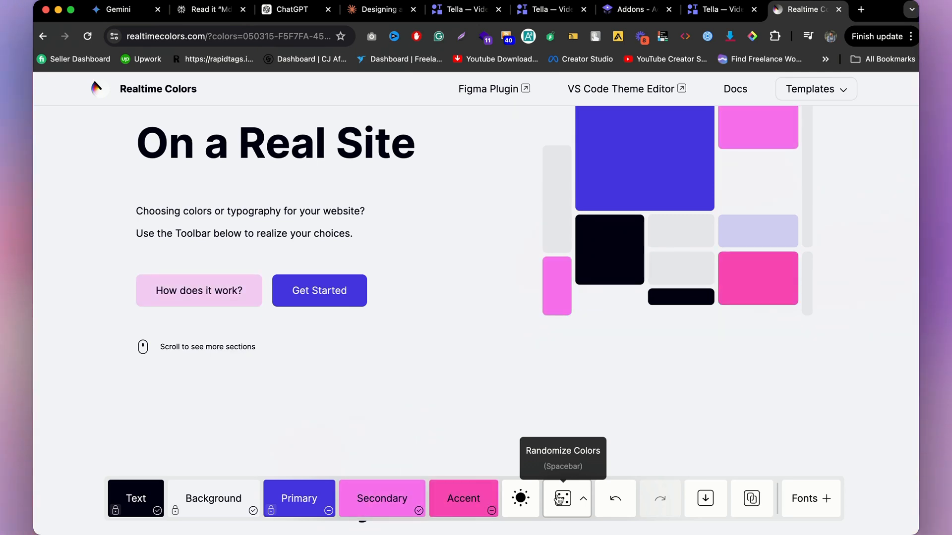
left_click(560, 499)
left_click(560, 499)
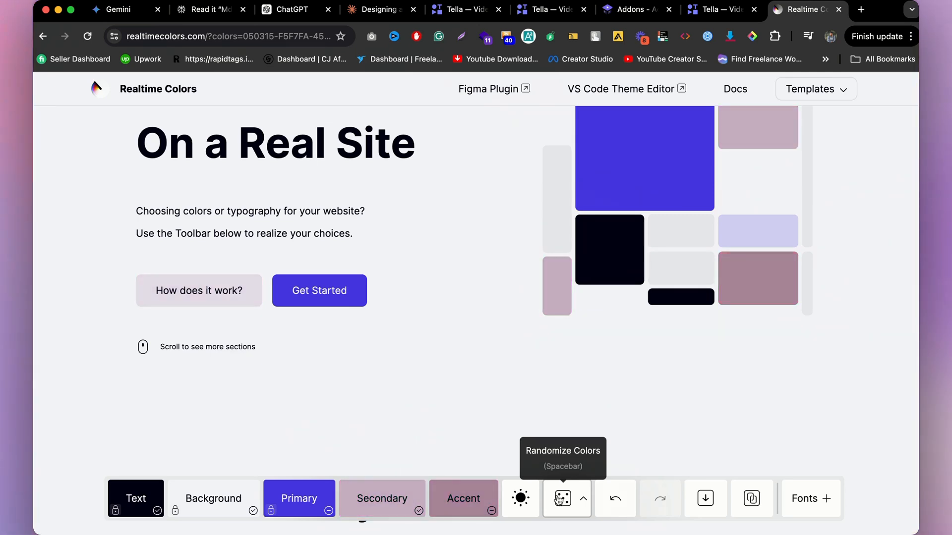
left_click(560, 499)
left_click(560, 500)
left_click(560, 499)
left_click(560, 499)
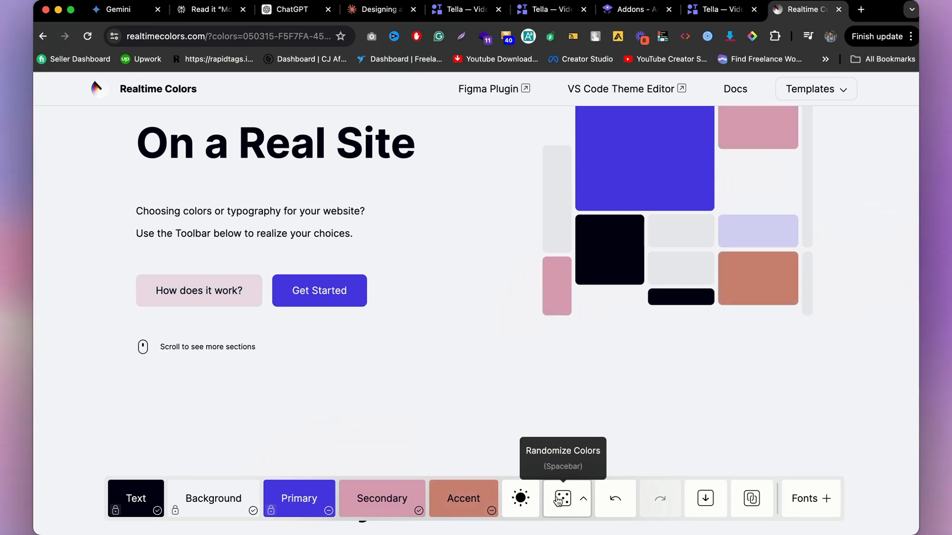
left_click(561, 499)
Step: Try to download the palette from the export dialog as a file named my color
scroll(463, 365, "down", 4)
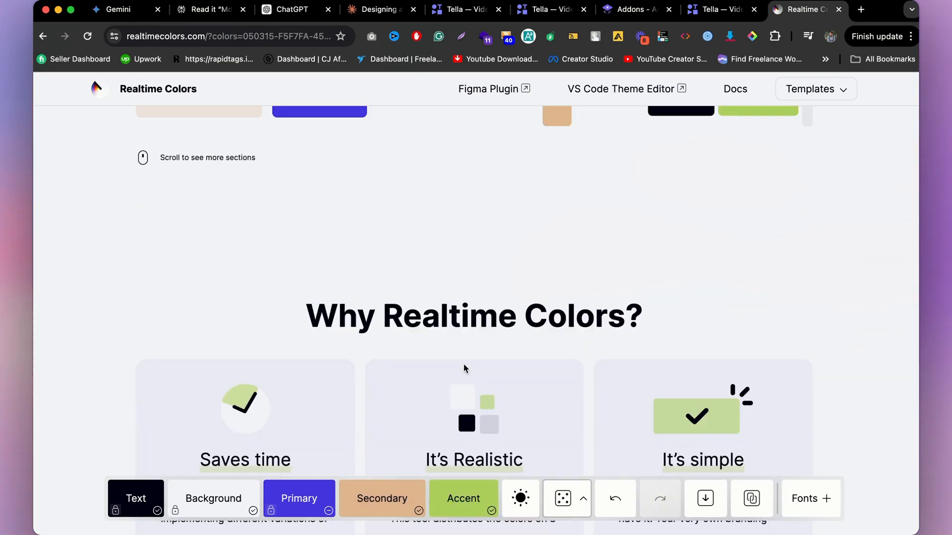
scroll(463, 365, "down", 7)
scroll(446, 397, "up", 13)
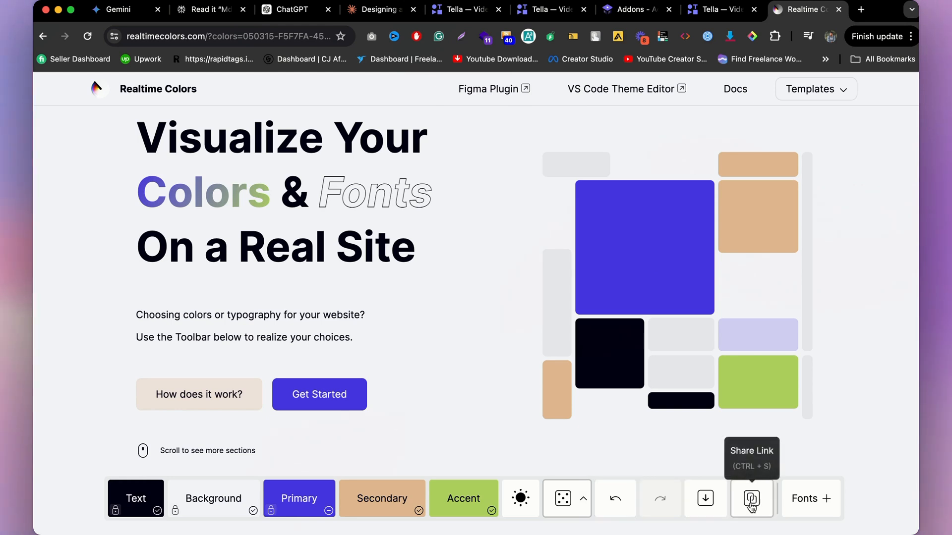
left_click(707, 501)
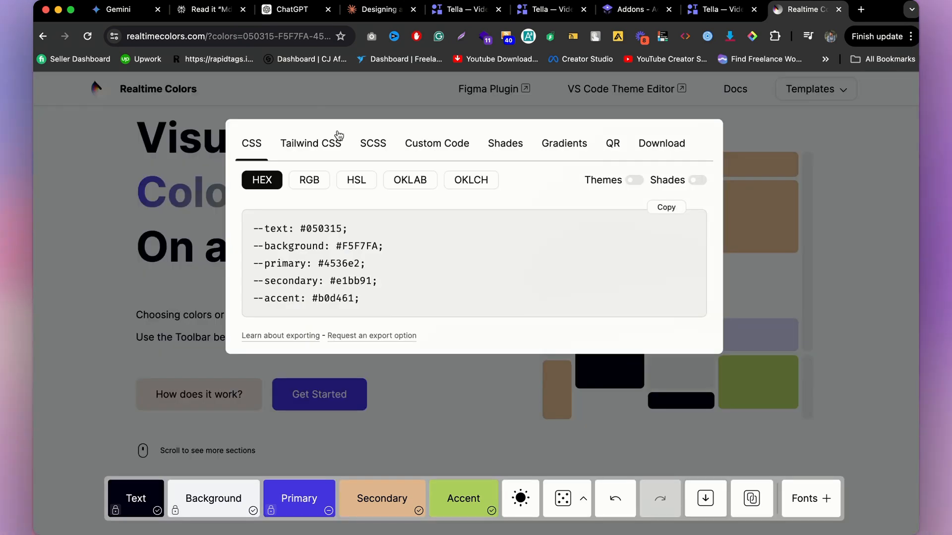
left_click(671, 144)
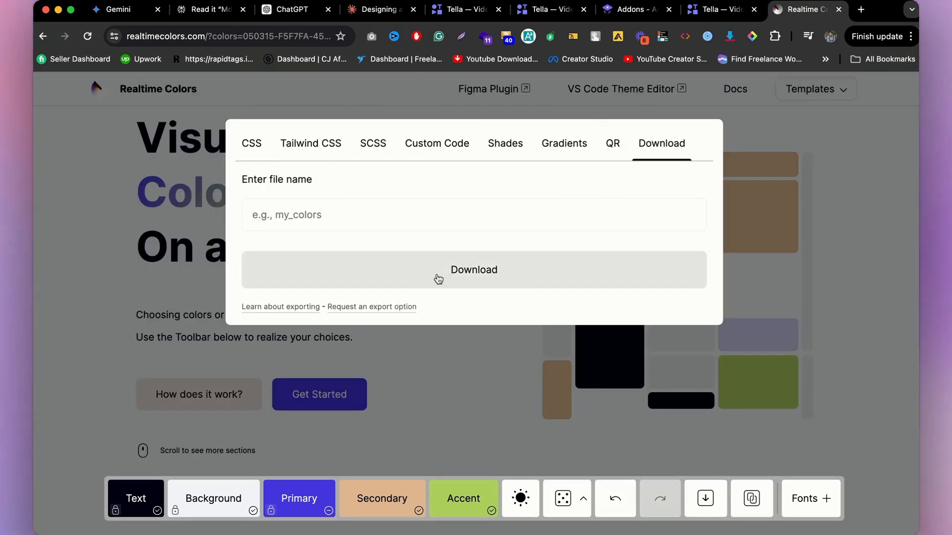
left_click(432, 280)
left_click(377, 207)
type("m")
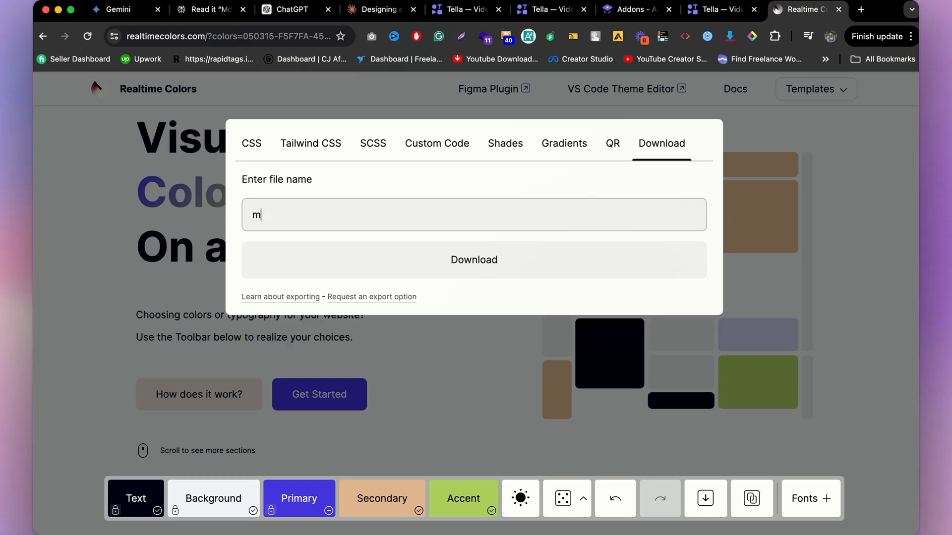
type("y colo")
left_click(427, 255)
left_click(373, 216)
type("r")
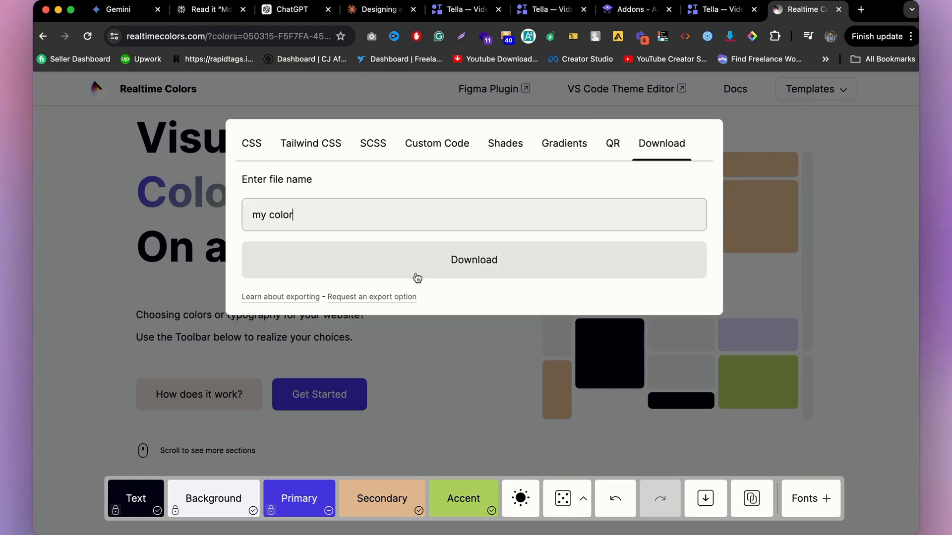
left_click(417, 278)
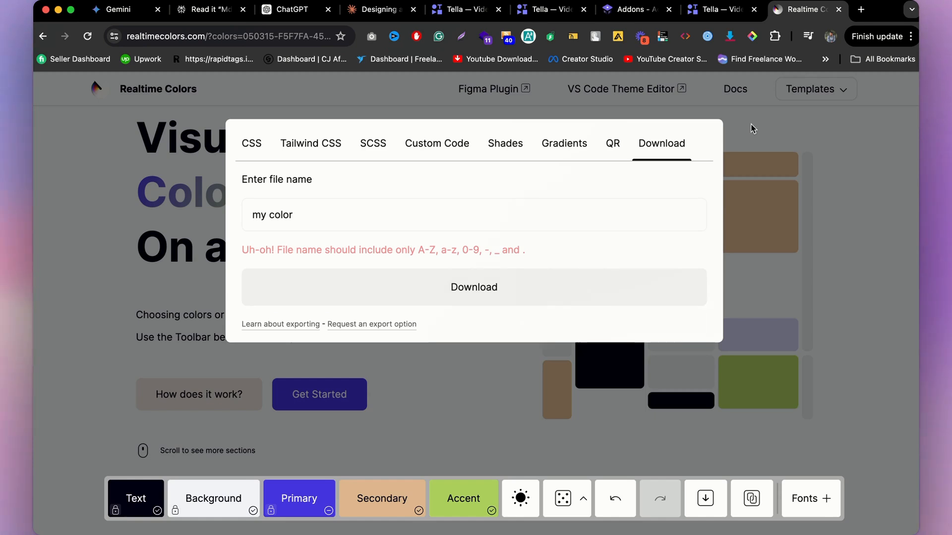
left_click(752, 128)
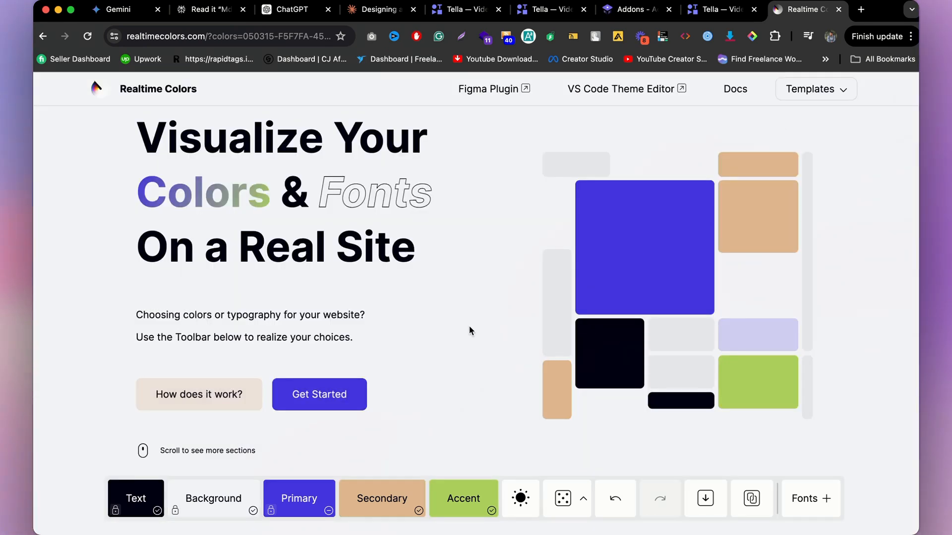
left_click_drag(80, 416, 553, 533)
mouse_move(428, 534)
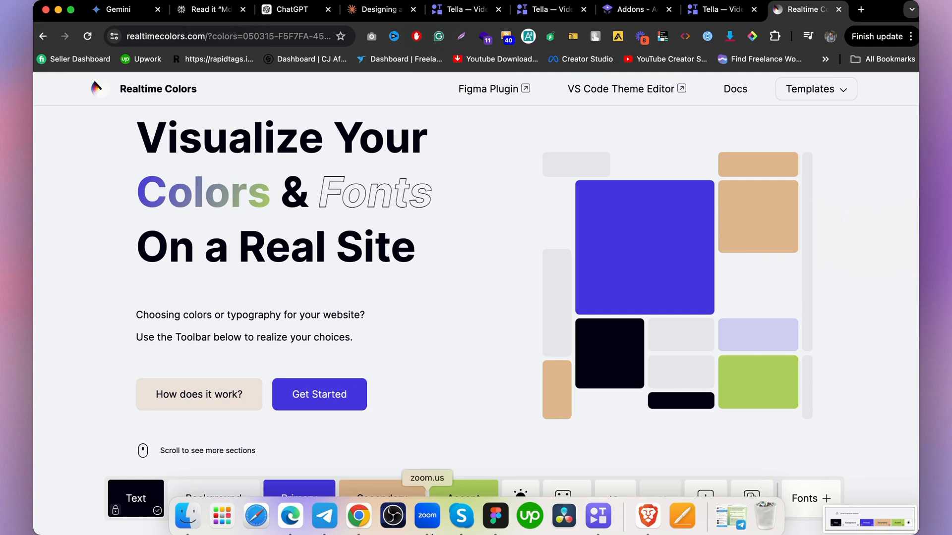
left_click(494, 515)
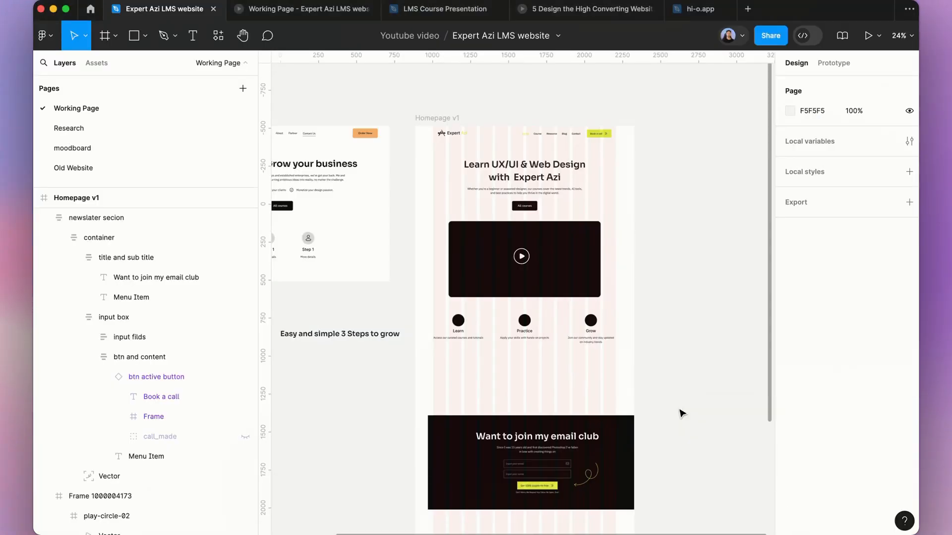
scroll(495, 357, "down", 3)
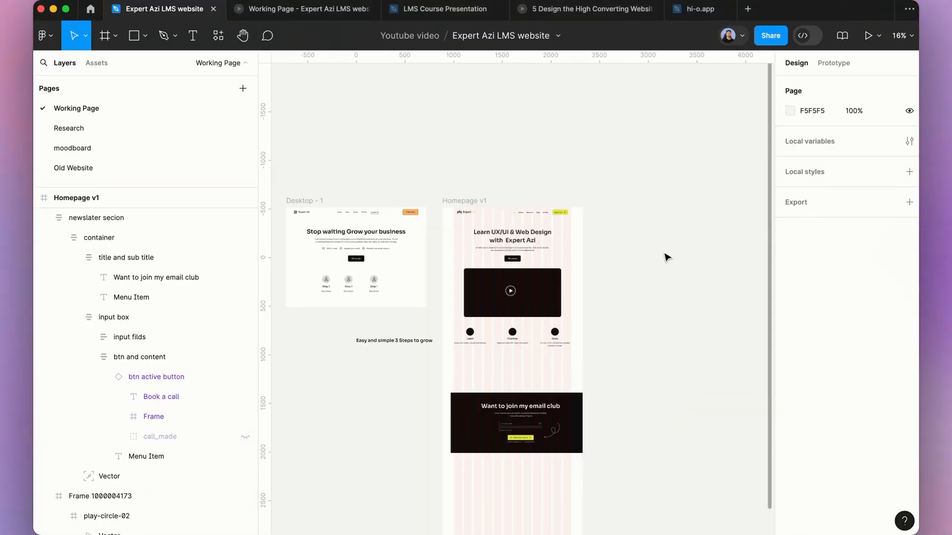
right_click(627, 296)
left_click(584, 325)
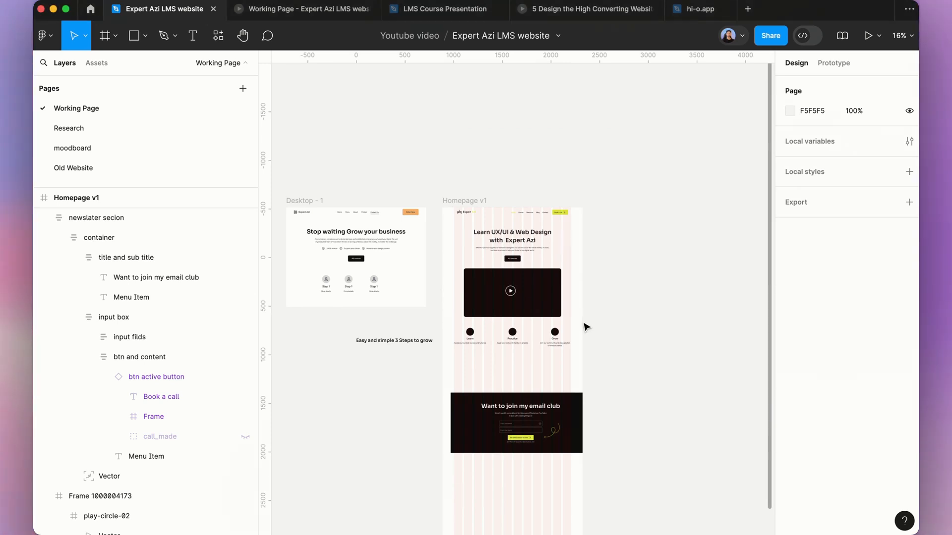
scroll(570, 332, "up", 5)
left_click(362, 515)
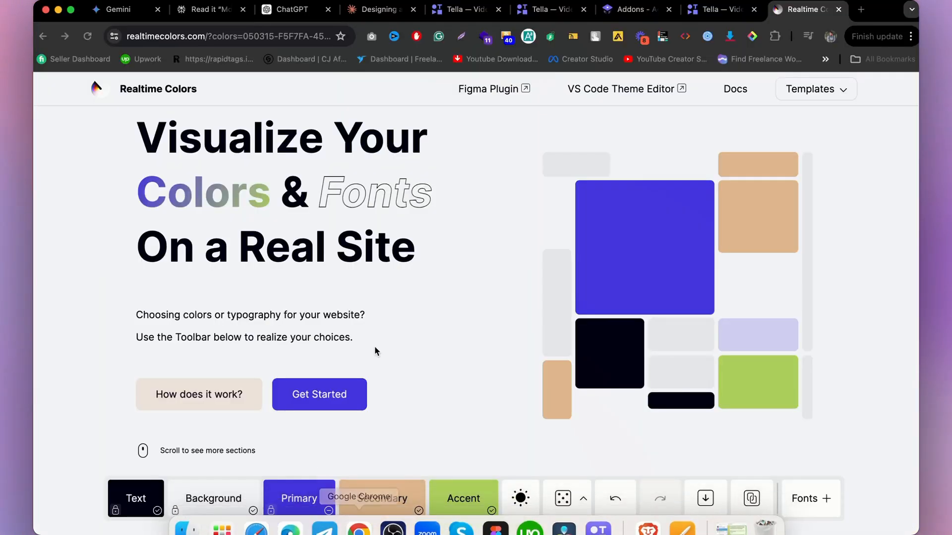
Step: Capture a screenshot of the palette preview's buttons and colour toolbar and switch to Figma
key("super+shift+5")
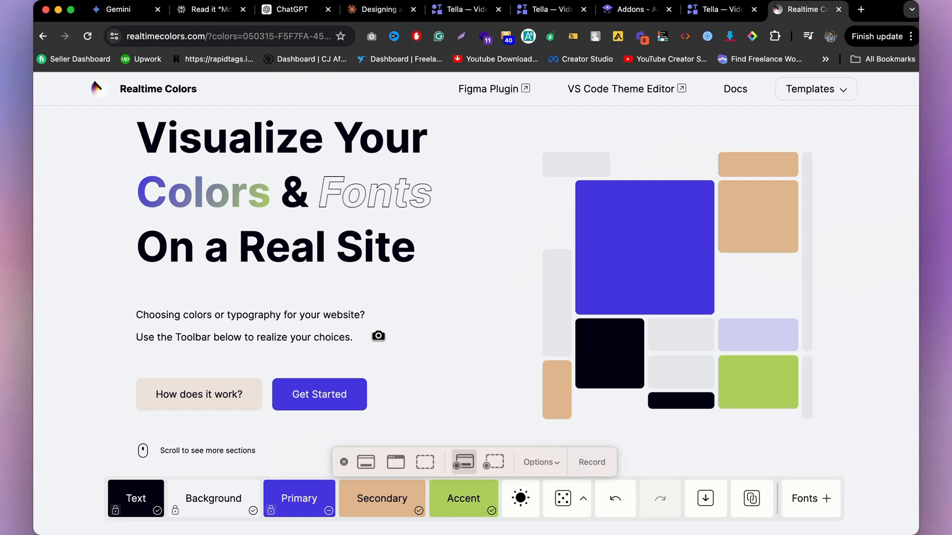
key("Escape")
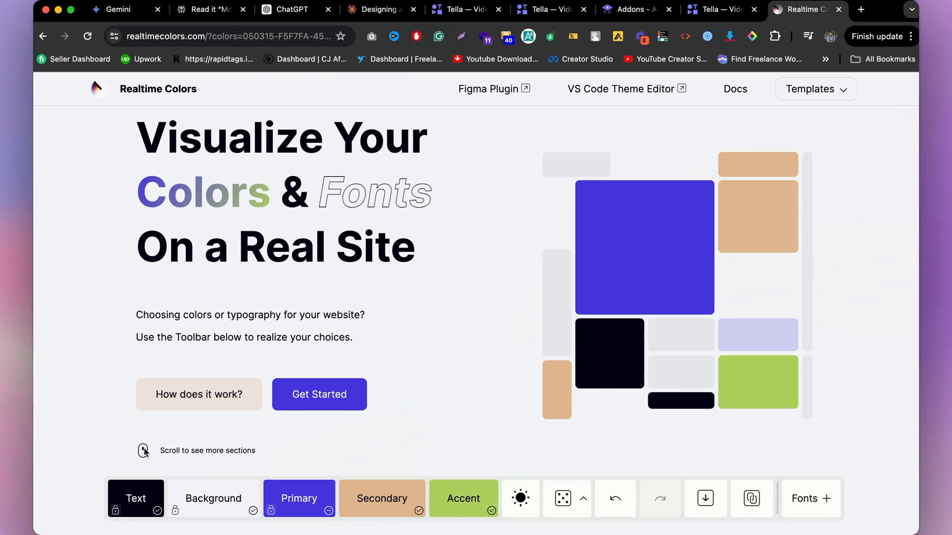
key("super+shift+4")
left_click_drag(75, 332, 492, 533)
mouse_move(492, 533)
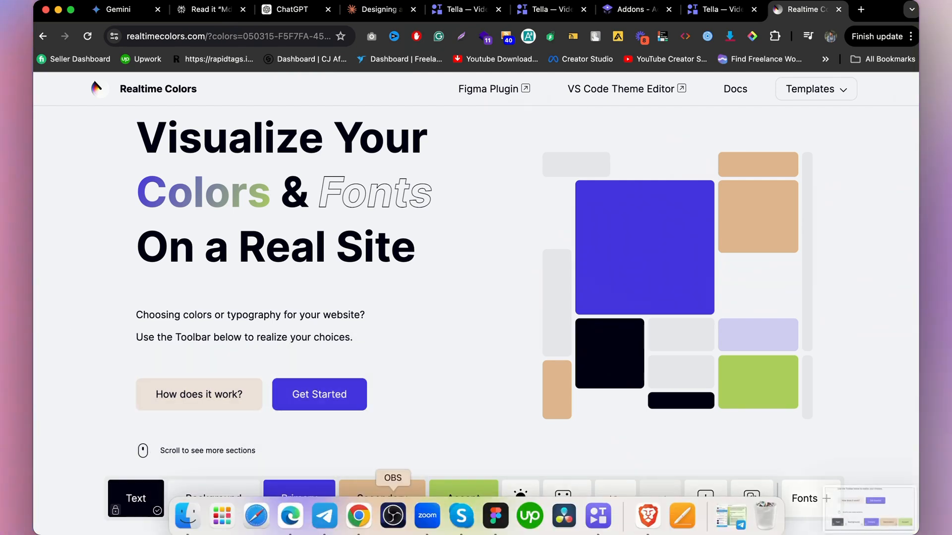
left_click(506, 516)
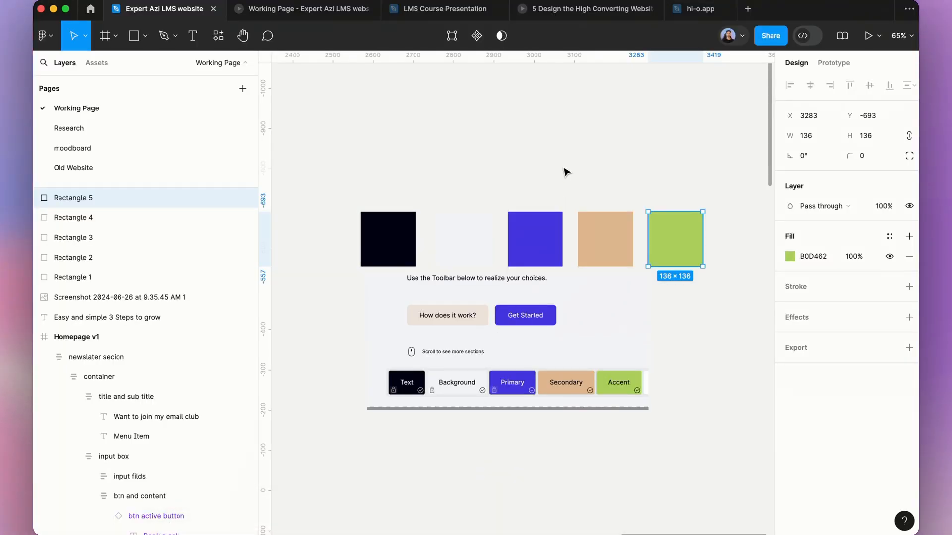
Step: Close the '5 Design the High Converting Website' tab and switch back to the browser
left_click(545, 173)
scroll(545, 172, "down", 3)
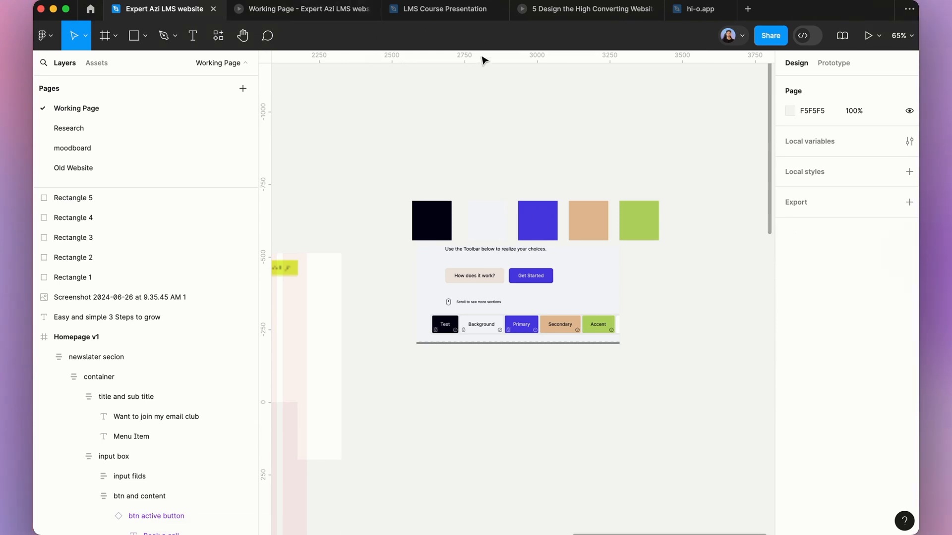
left_click(652, 9)
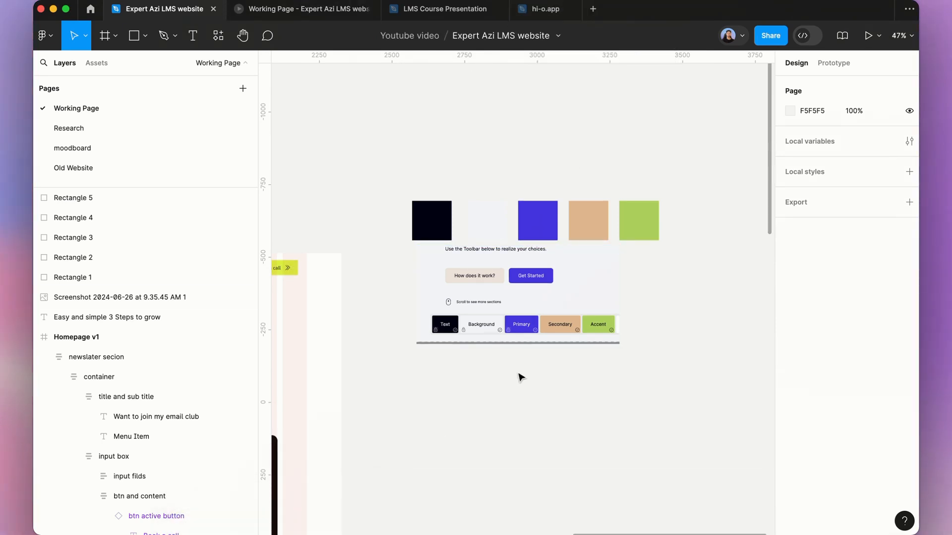
scroll(511, 318, "down", 3)
mouse_move(394, 521)
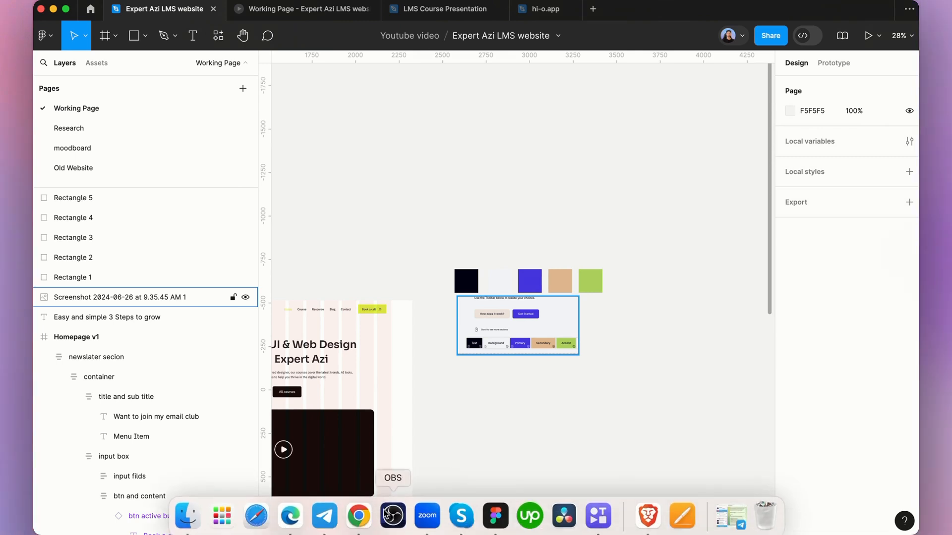
left_click(357, 517)
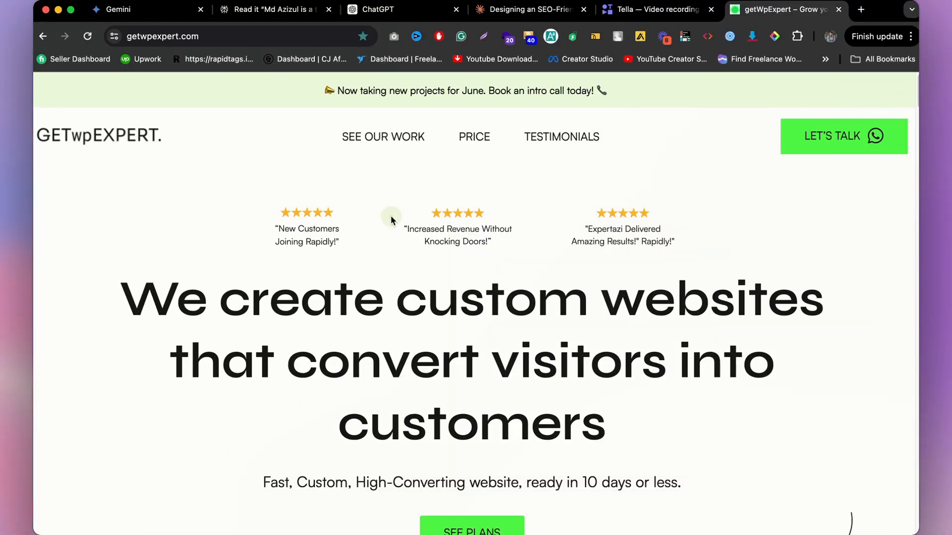
Step: Capture a screenshot of the getwpexpert.com homepage and place it on the canvas above the homepage frame
left_click_drag(52, 77, 904, 520)
mouse_move(530, 526)
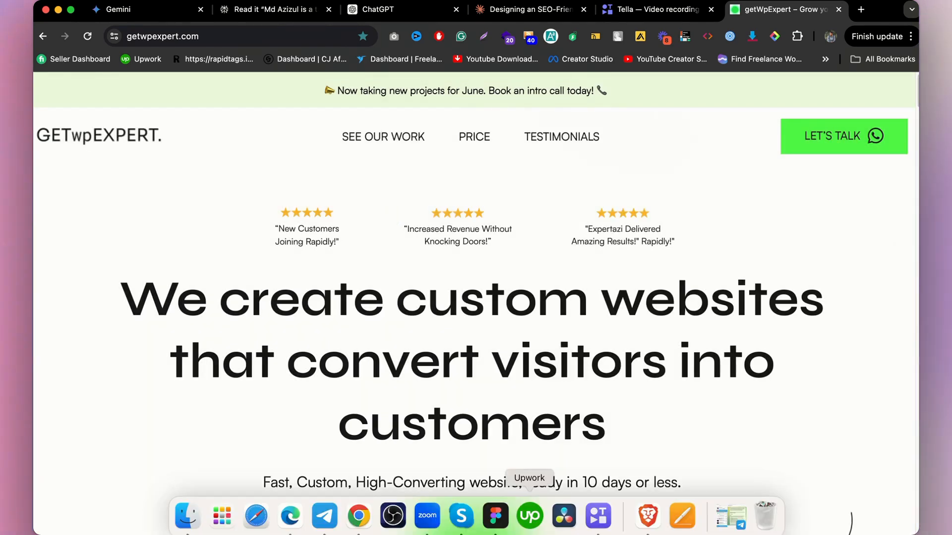
left_click(497, 518)
left_click_drag(675, 389, 498, 154)
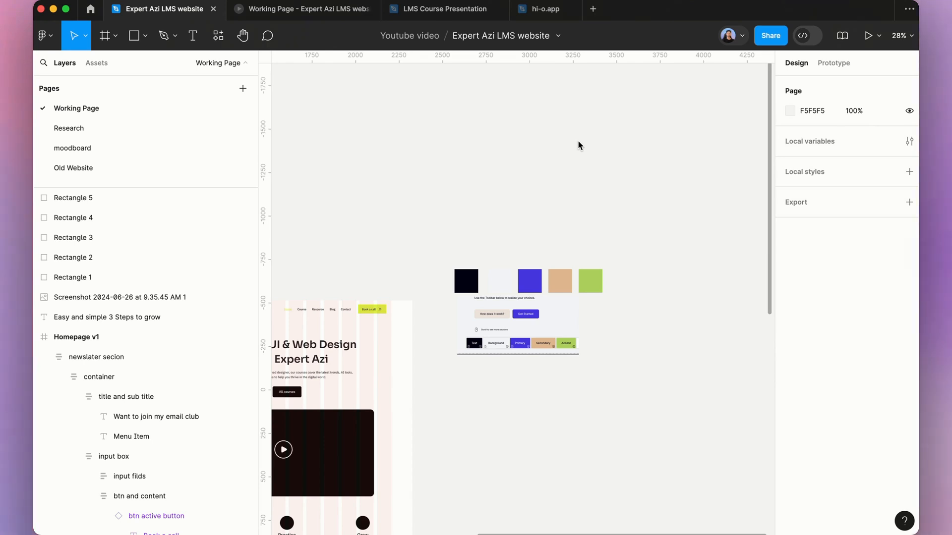
scroll(562, 192, "down", 5)
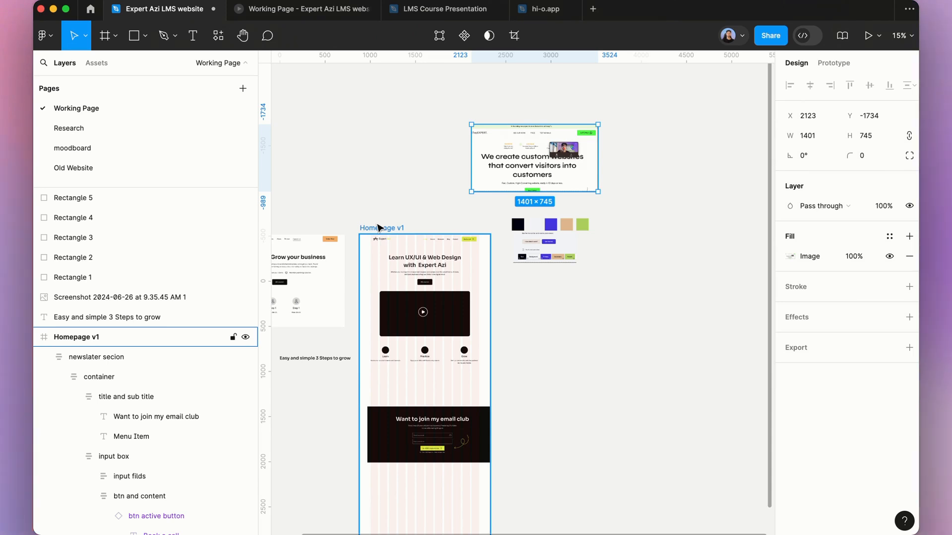
left_click(378, 227)
key("i")
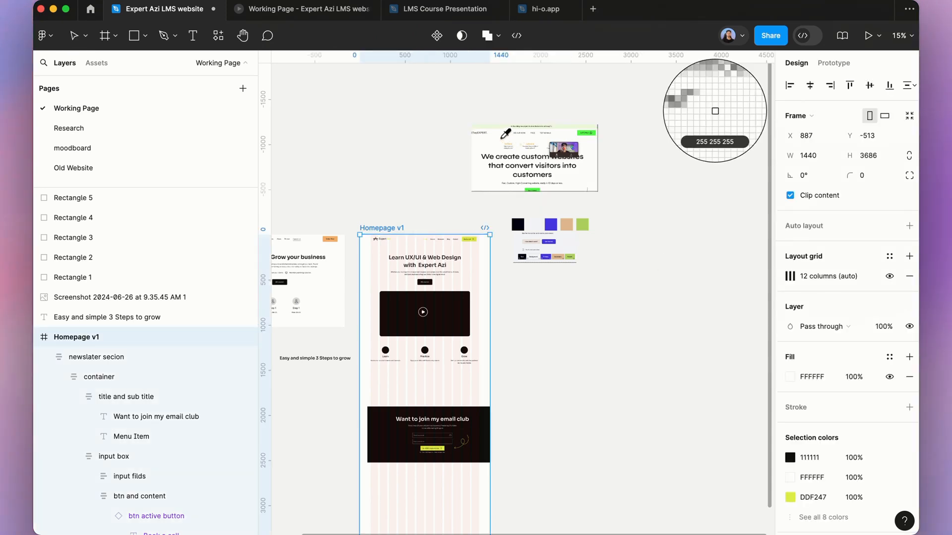
key("Escape")
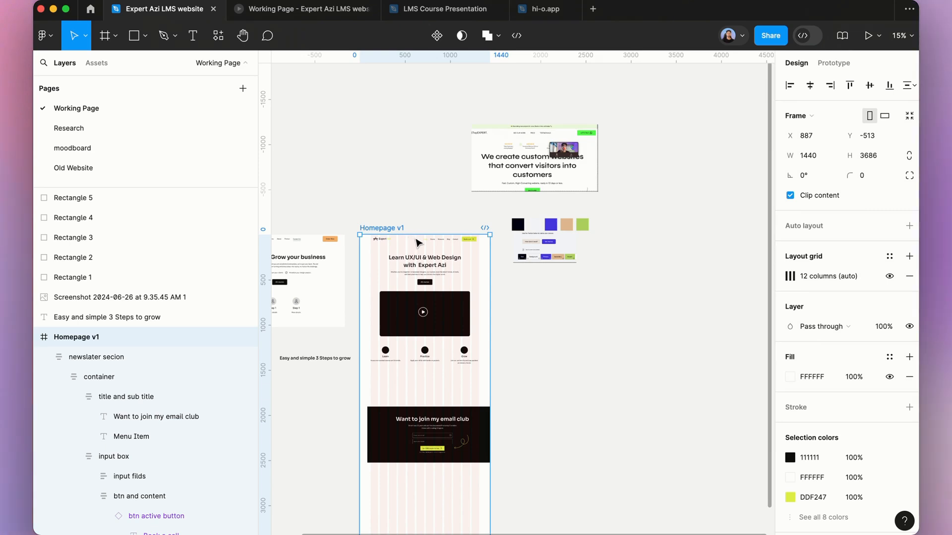
key("Escape")
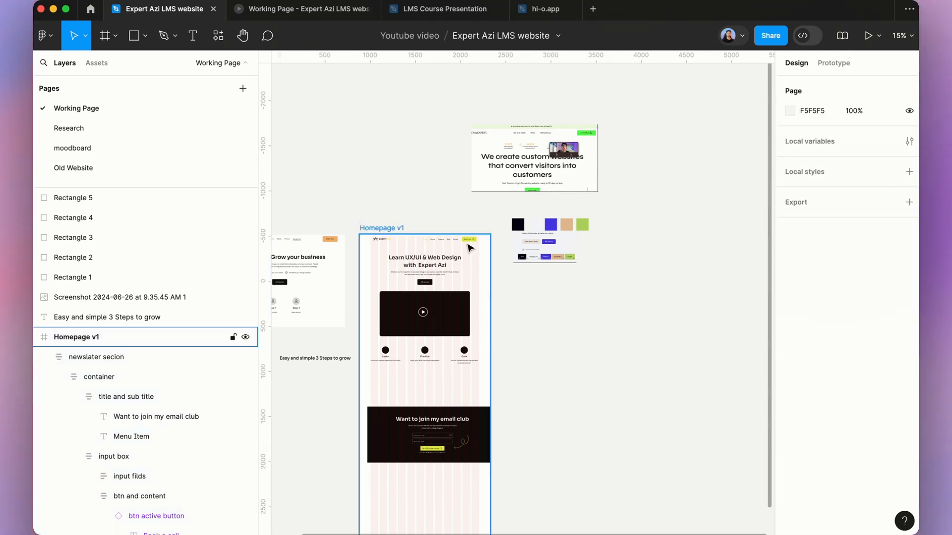
Step: Review the homepage hero and three-step section, including in the prototype preview tab
scroll(406, 209, "up", 2)
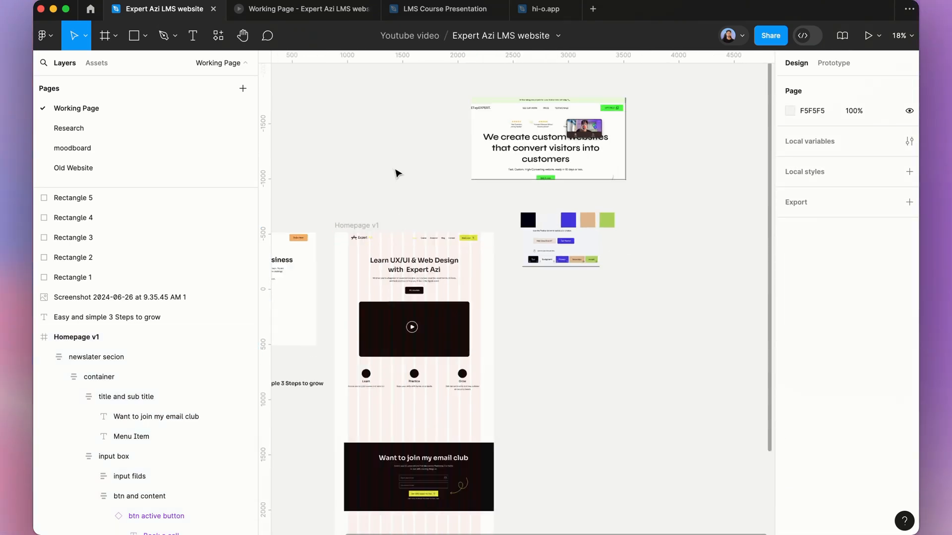
scroll(432, 238, "up", 5)
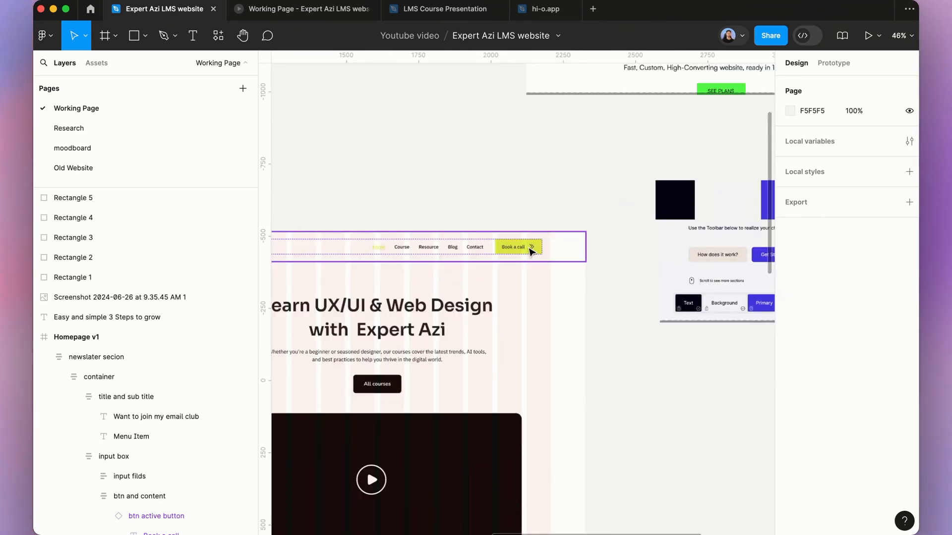
left_click(554, 218)
left_click(532, 247, "super")
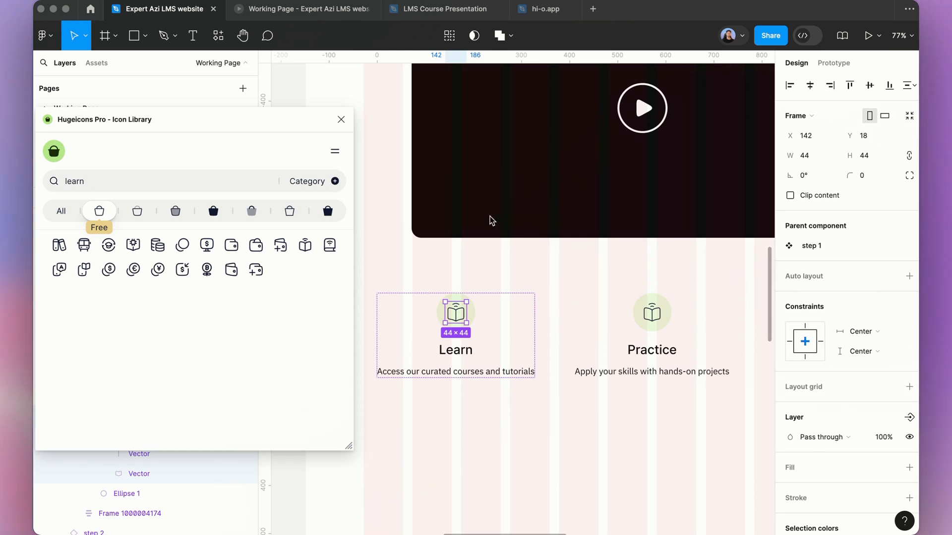
scroll(492, 221, "down", 3)
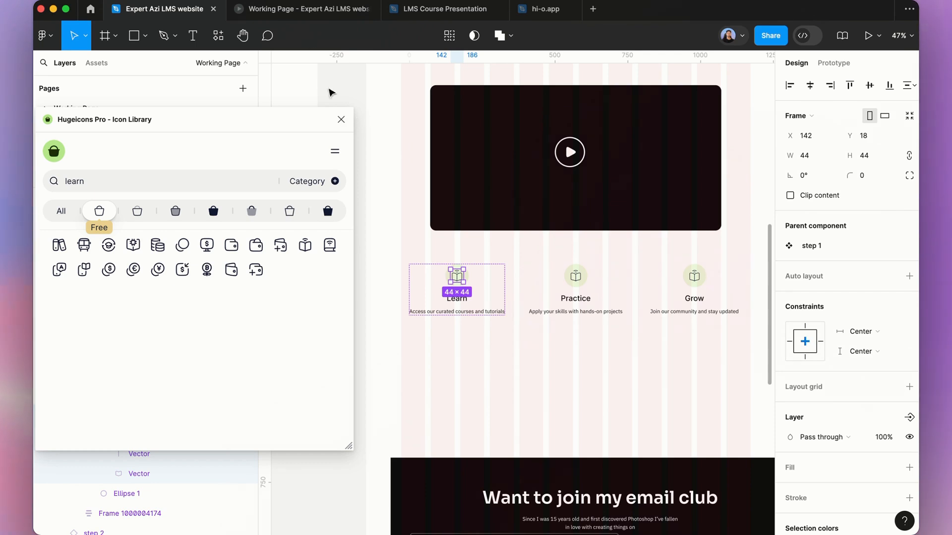
left_click(307, 16)
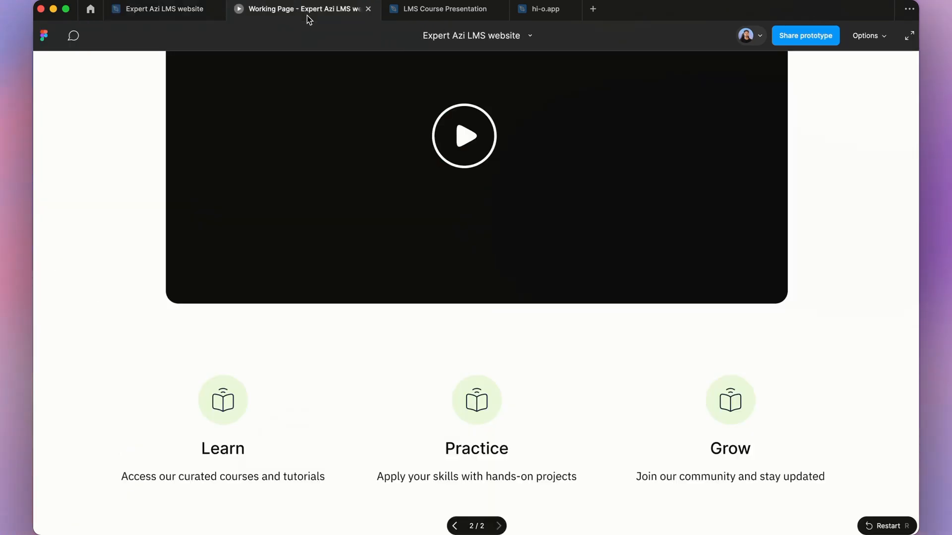
scroll(402, 186, "up", 7)
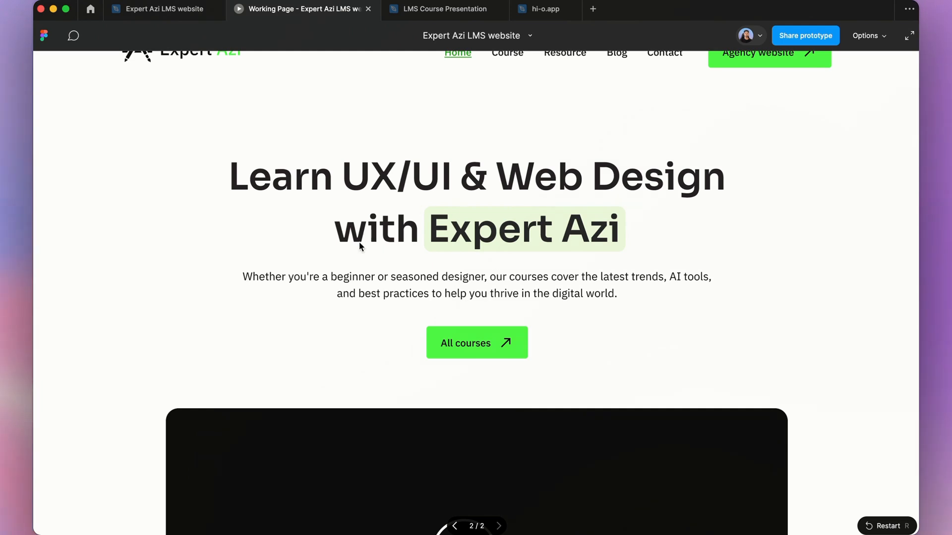
scroll(490, 248, "down", 5)
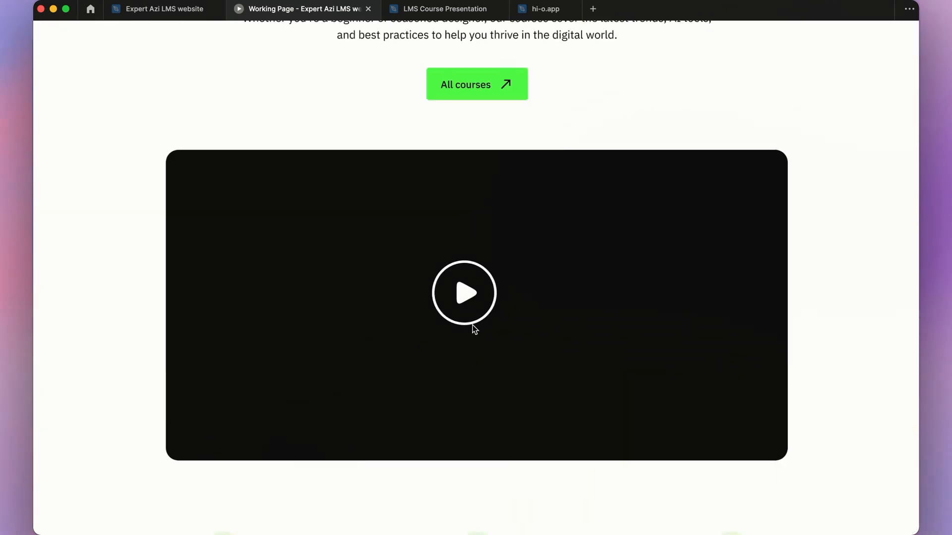
scroll(476, 317, "down", 5)
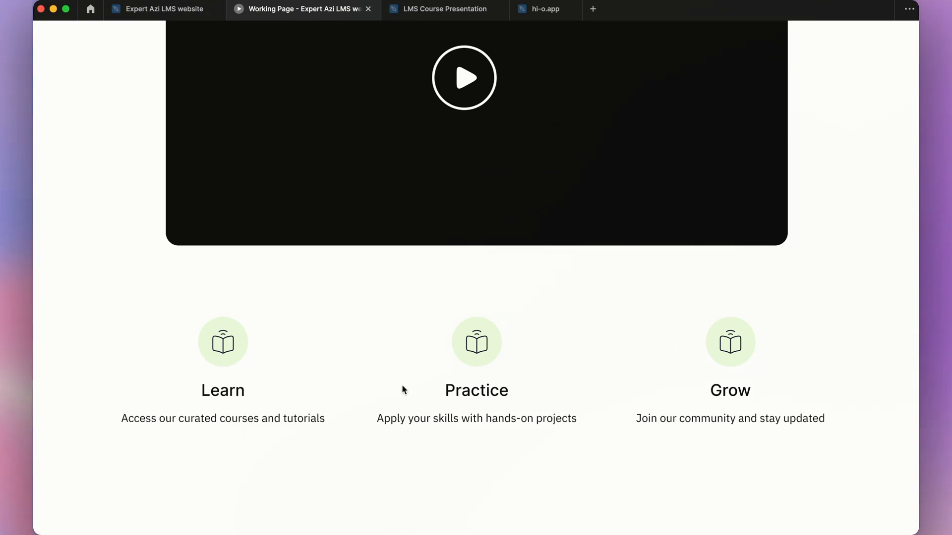
left_click(174, 16)
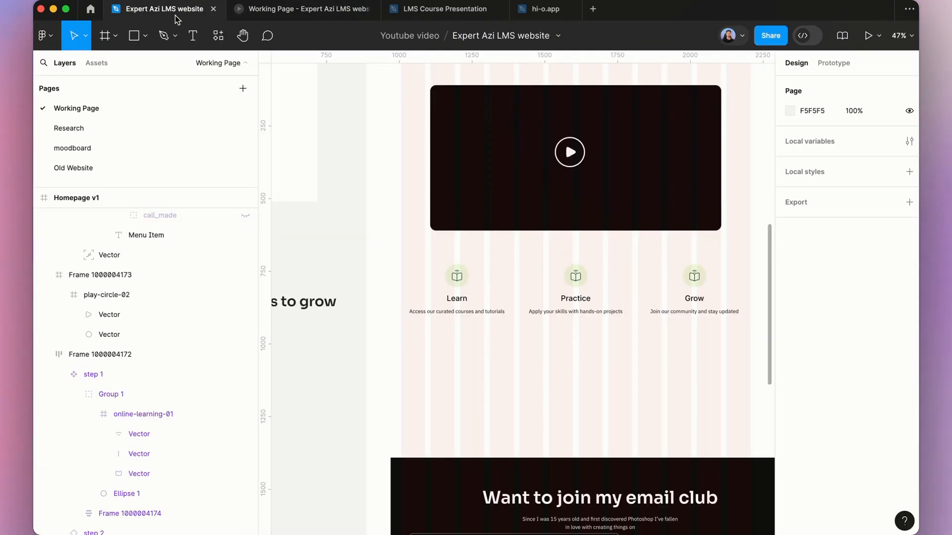
Step: Duplicate the online-learning-01 icon frame inside the Learn step component
left_click(578, 280)
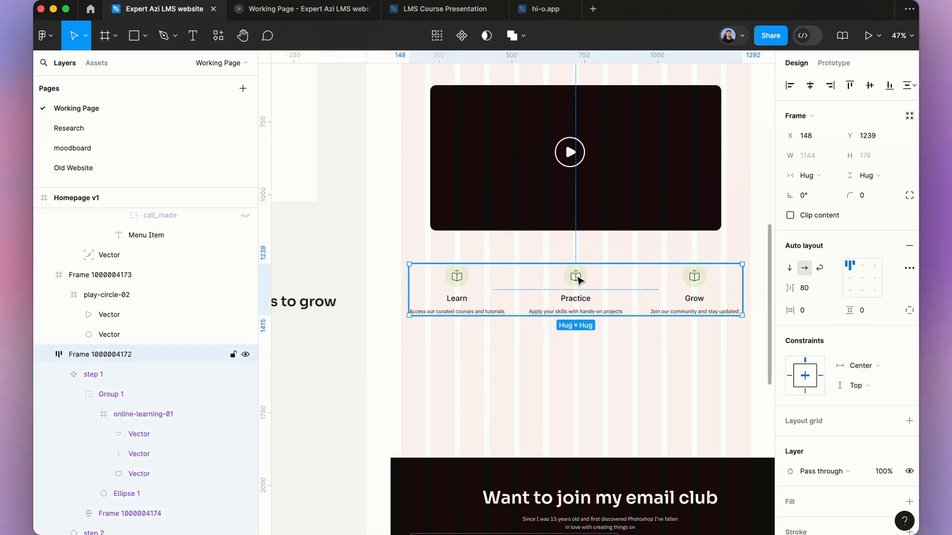
left_click(577, 280, "super")
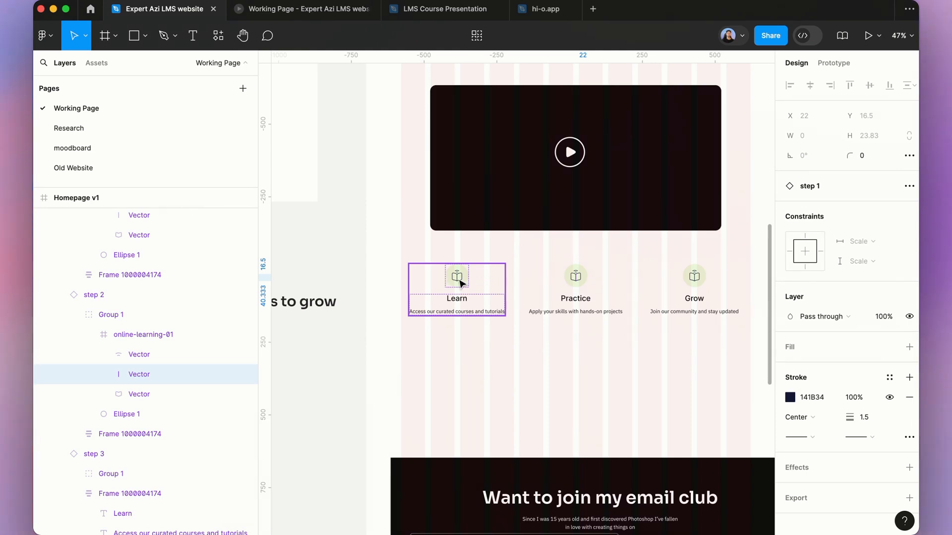
left_click(460, 281)
left_click(460, 281, "super")
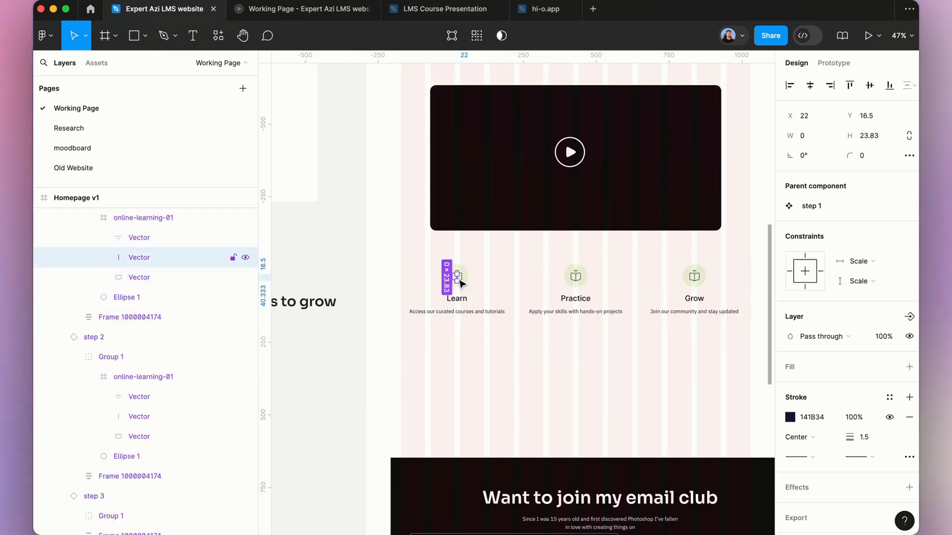
double_click(460, 281)
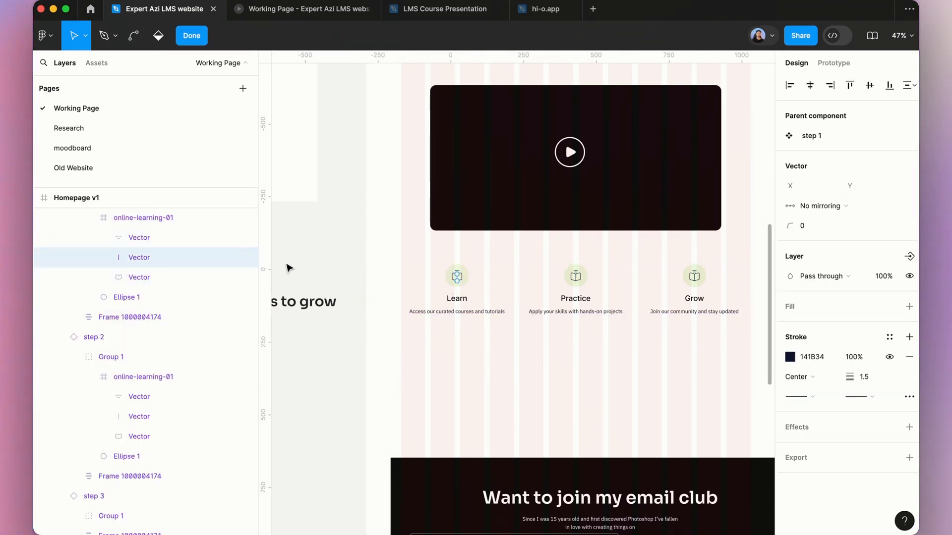
left_click(167, 221)
scroll(462, 294, "up", 10)
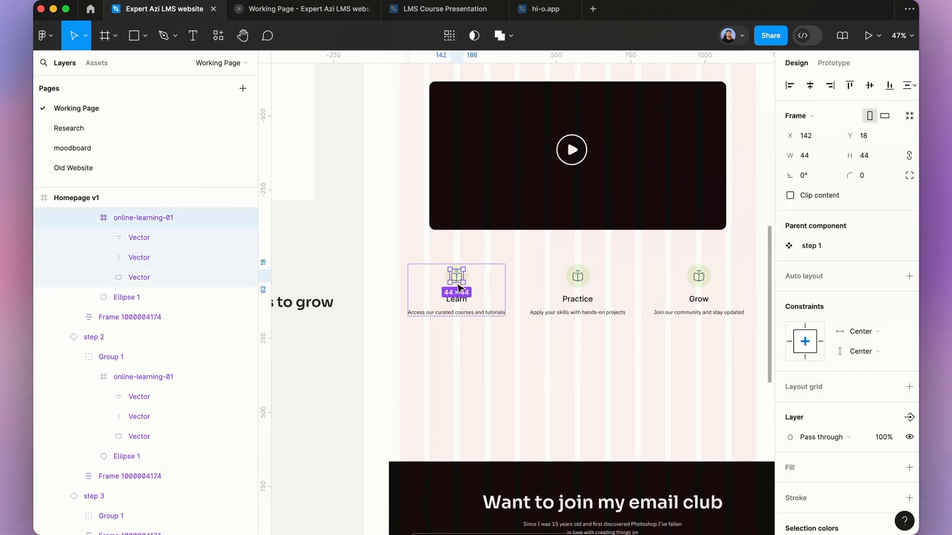
left_click(96, 221)
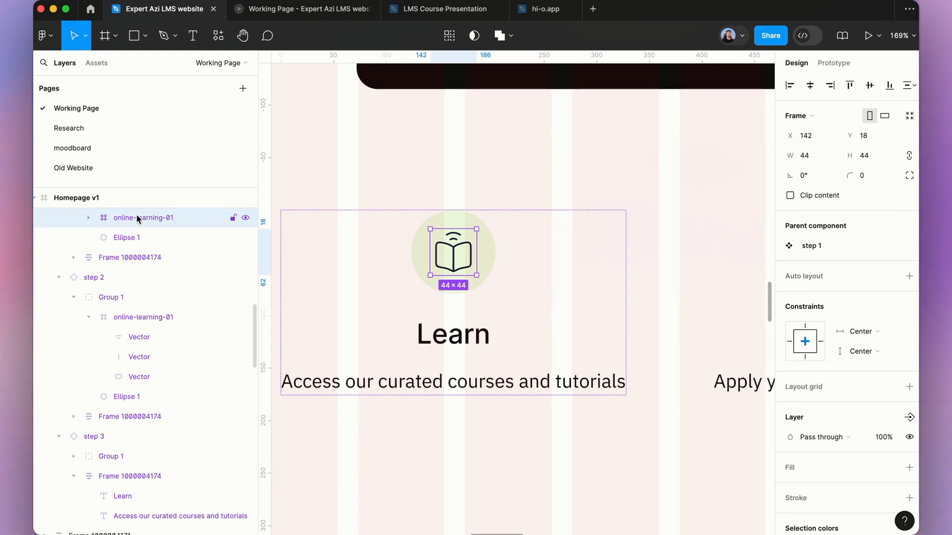
key("super+d")
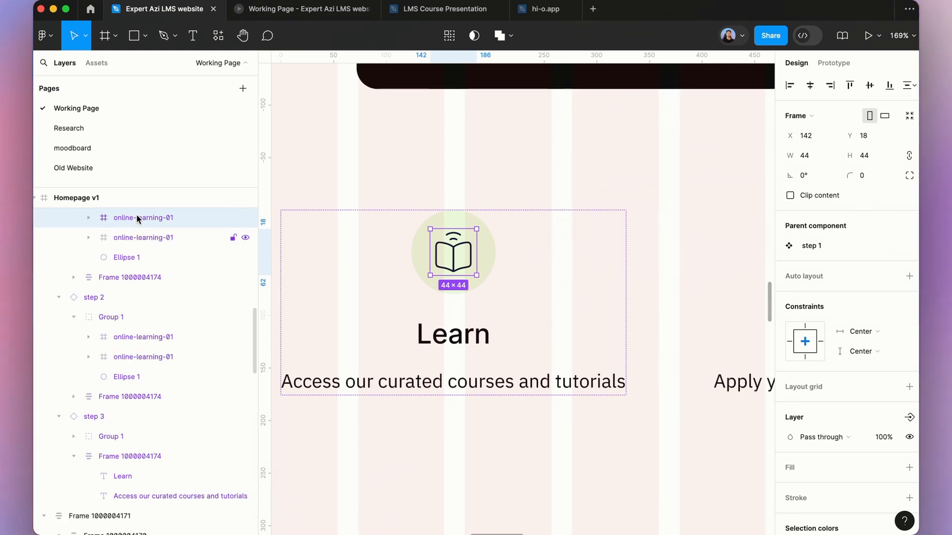
Step: Select the duplicated online-learning-01 frame, open the Hugeicons Pro icon library plugin and search for practice
left_click(159, 237)
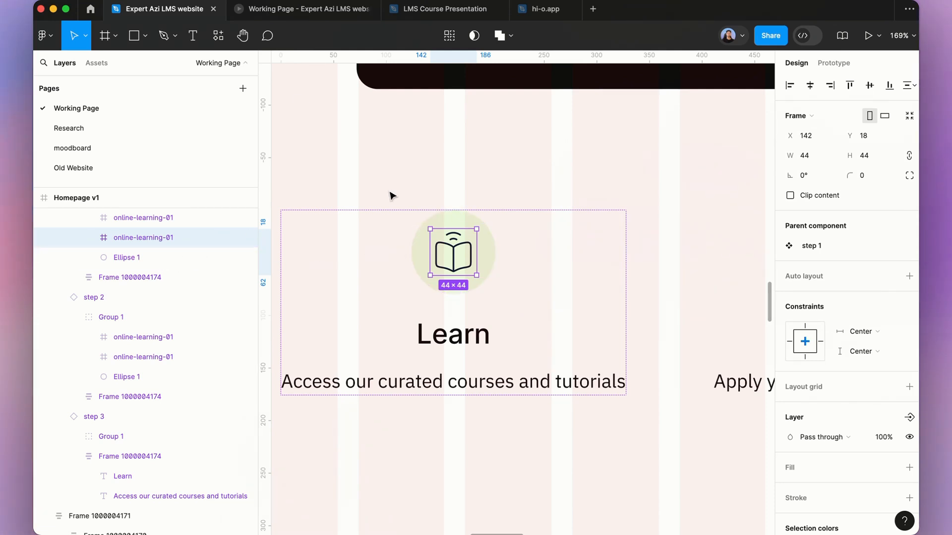
left_click(217, 38)
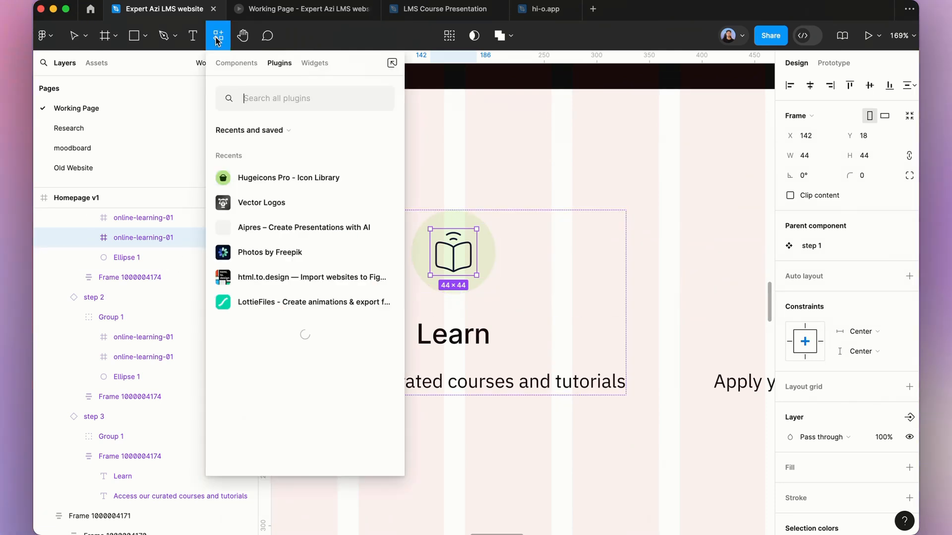
key("Escape")
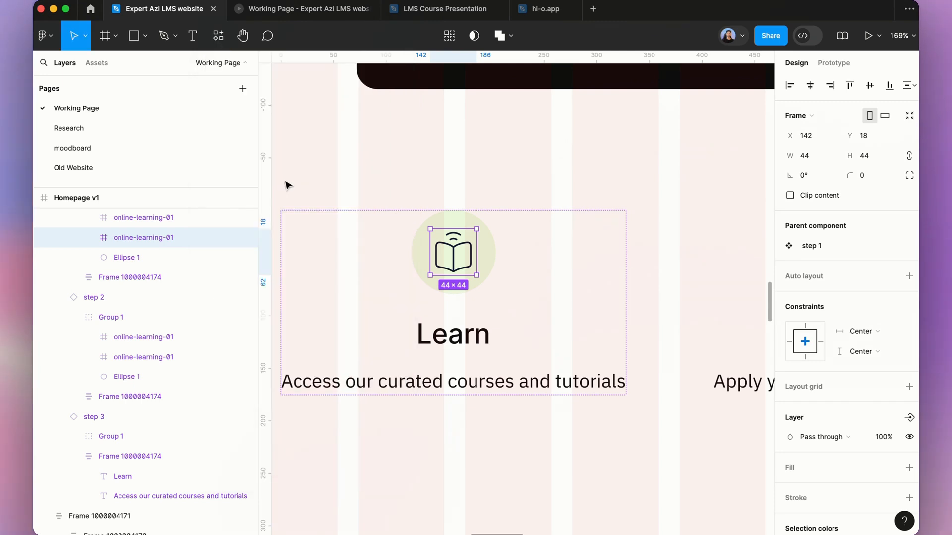
key("super+alt+p")
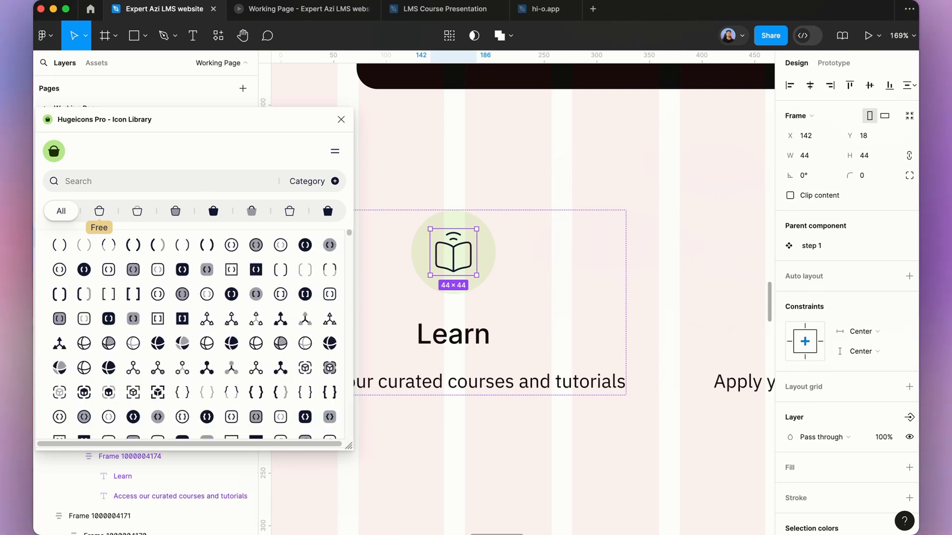
type("tice")
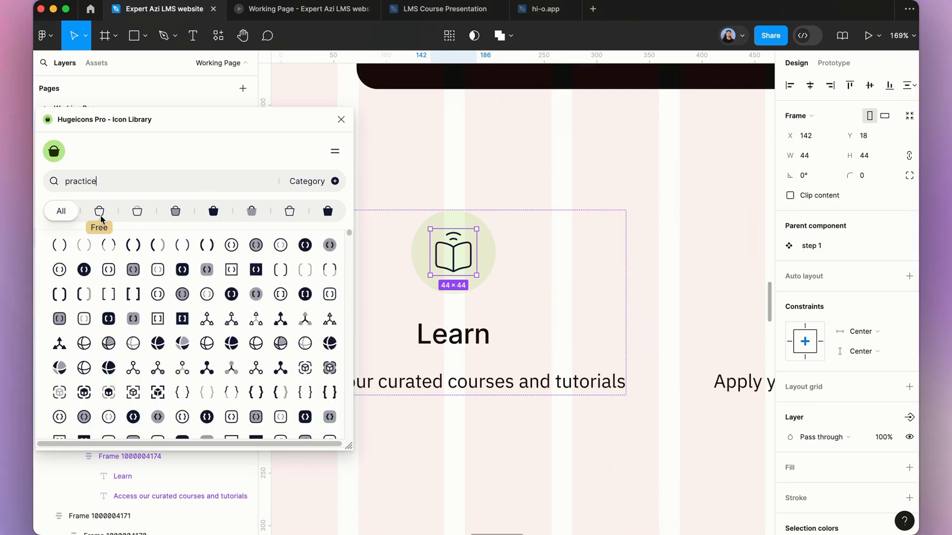
Step: Try filtering the practice icon search by the Stroke style, then reset the style filter to All
left_click(98, 215)
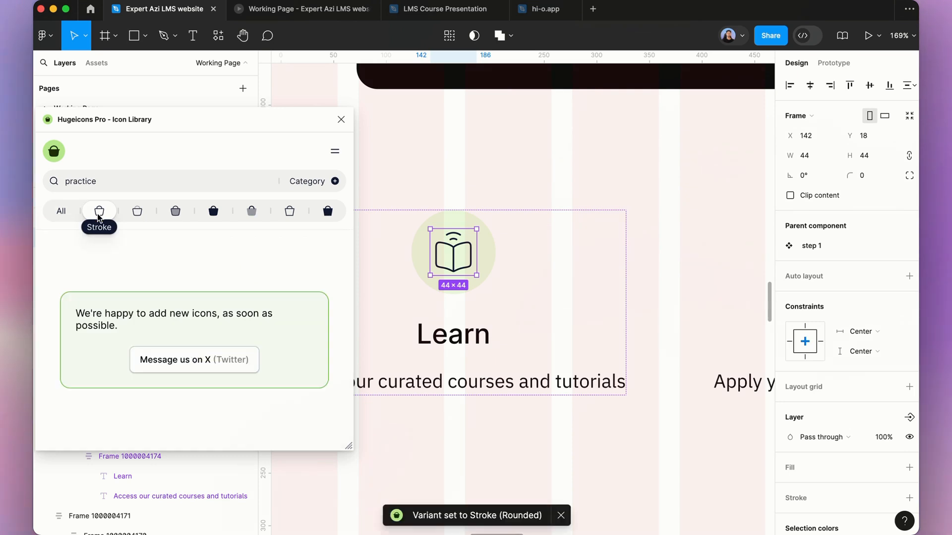
double_click(154, 172)
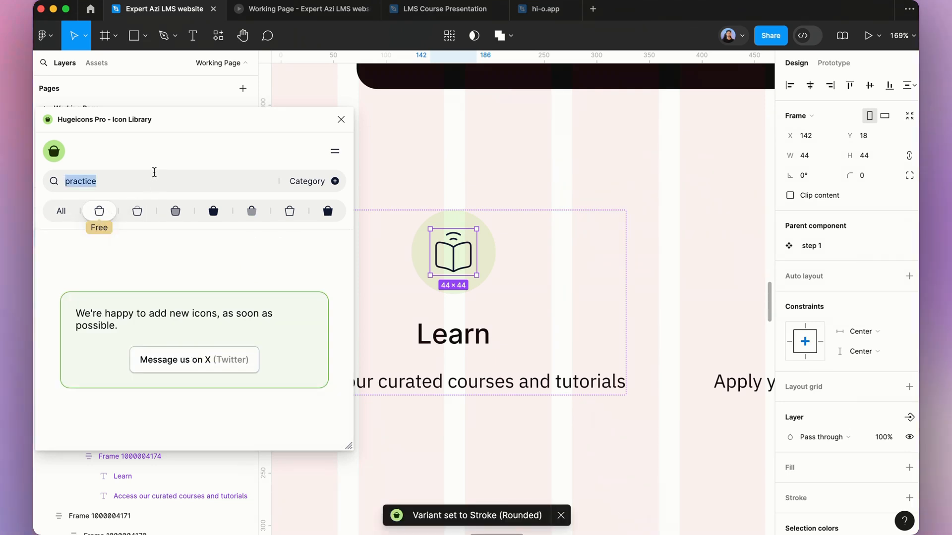
key("Right")
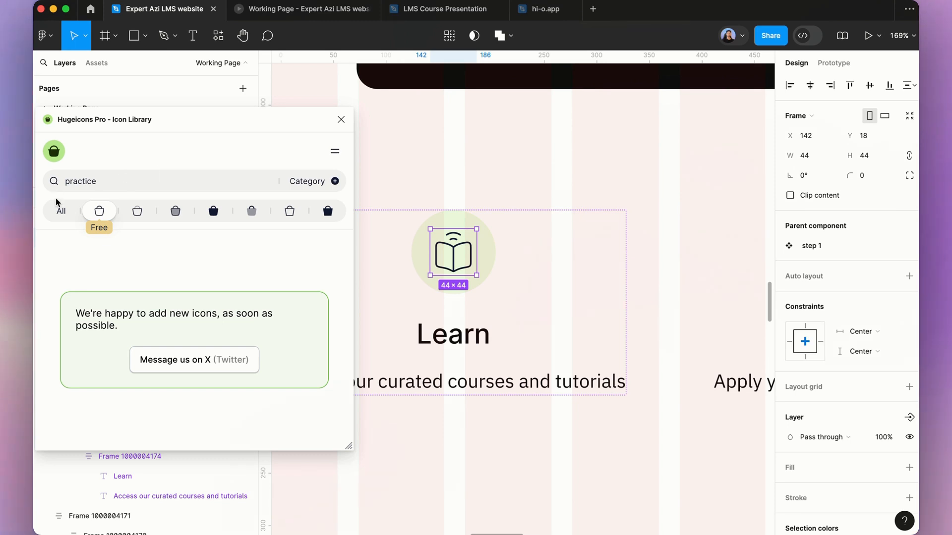
double_click(125, 184)
left_click(130, 184)
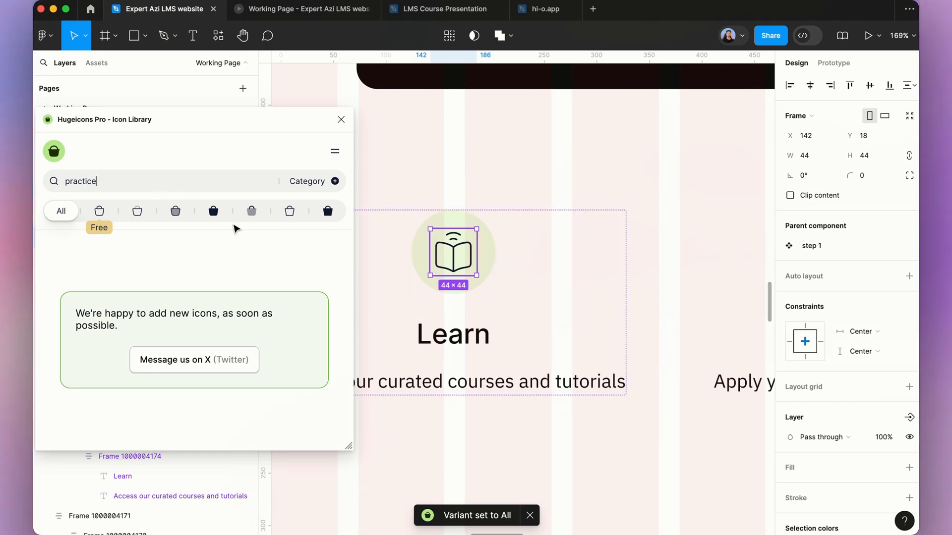
Step: Review the homepage's Learn, Practice and Grow step section within the overall page layout
scroll(453, 218, "down", 5)
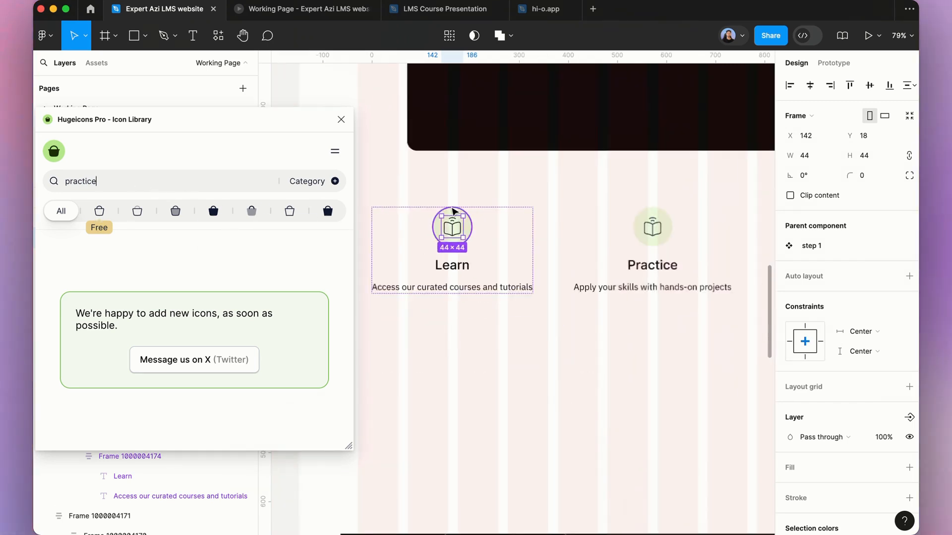
scroll(480, 235, "down", 3)
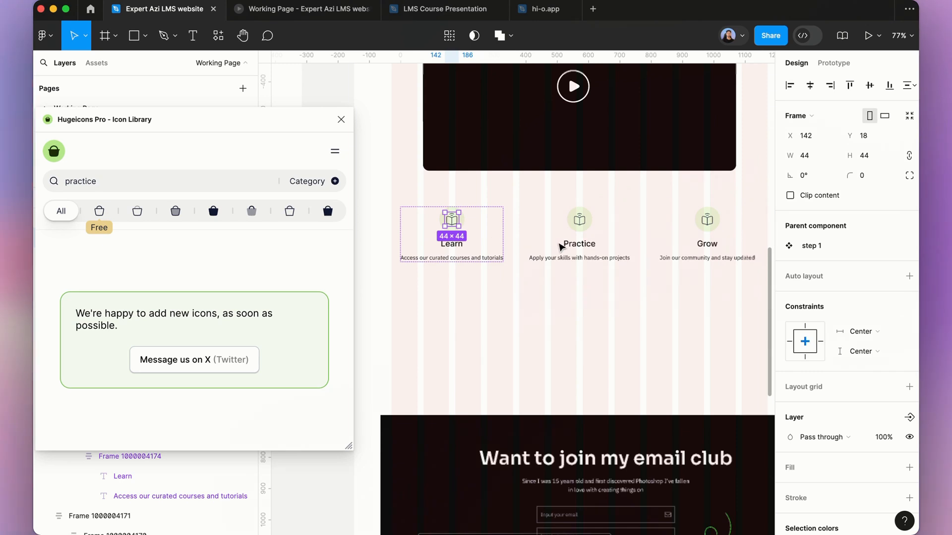
scroll(561, 247, "down", 3)
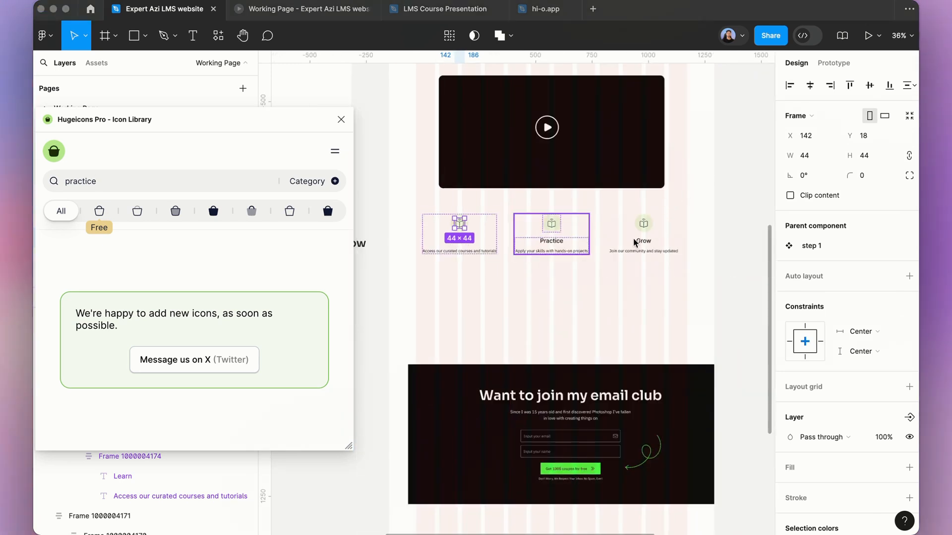
scroll(552, 243, "up", 2)
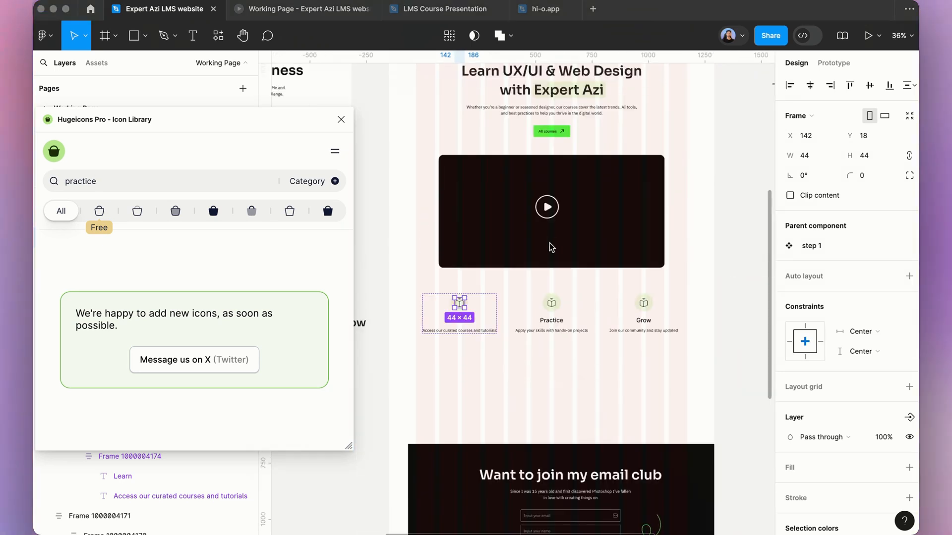
scroll(475, 218, "down", 1)
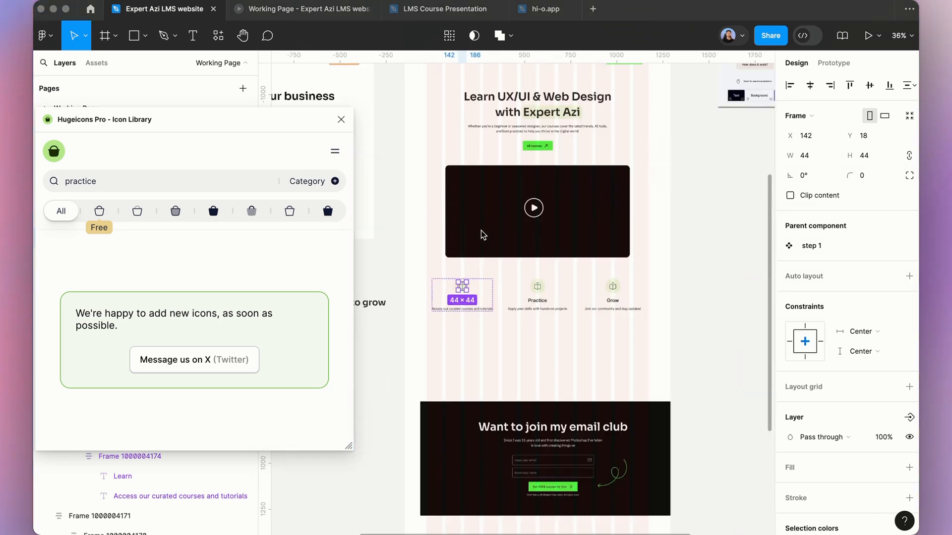
left_click(704, 350)
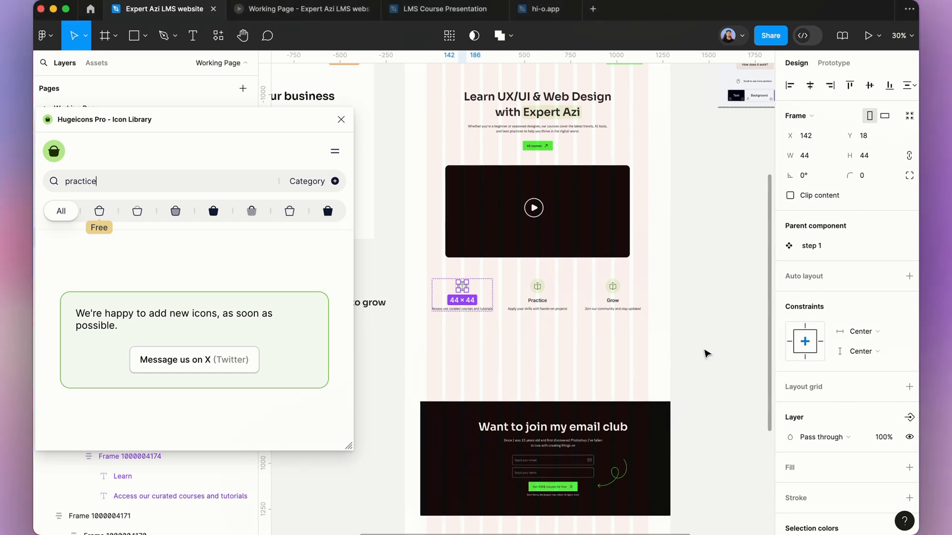